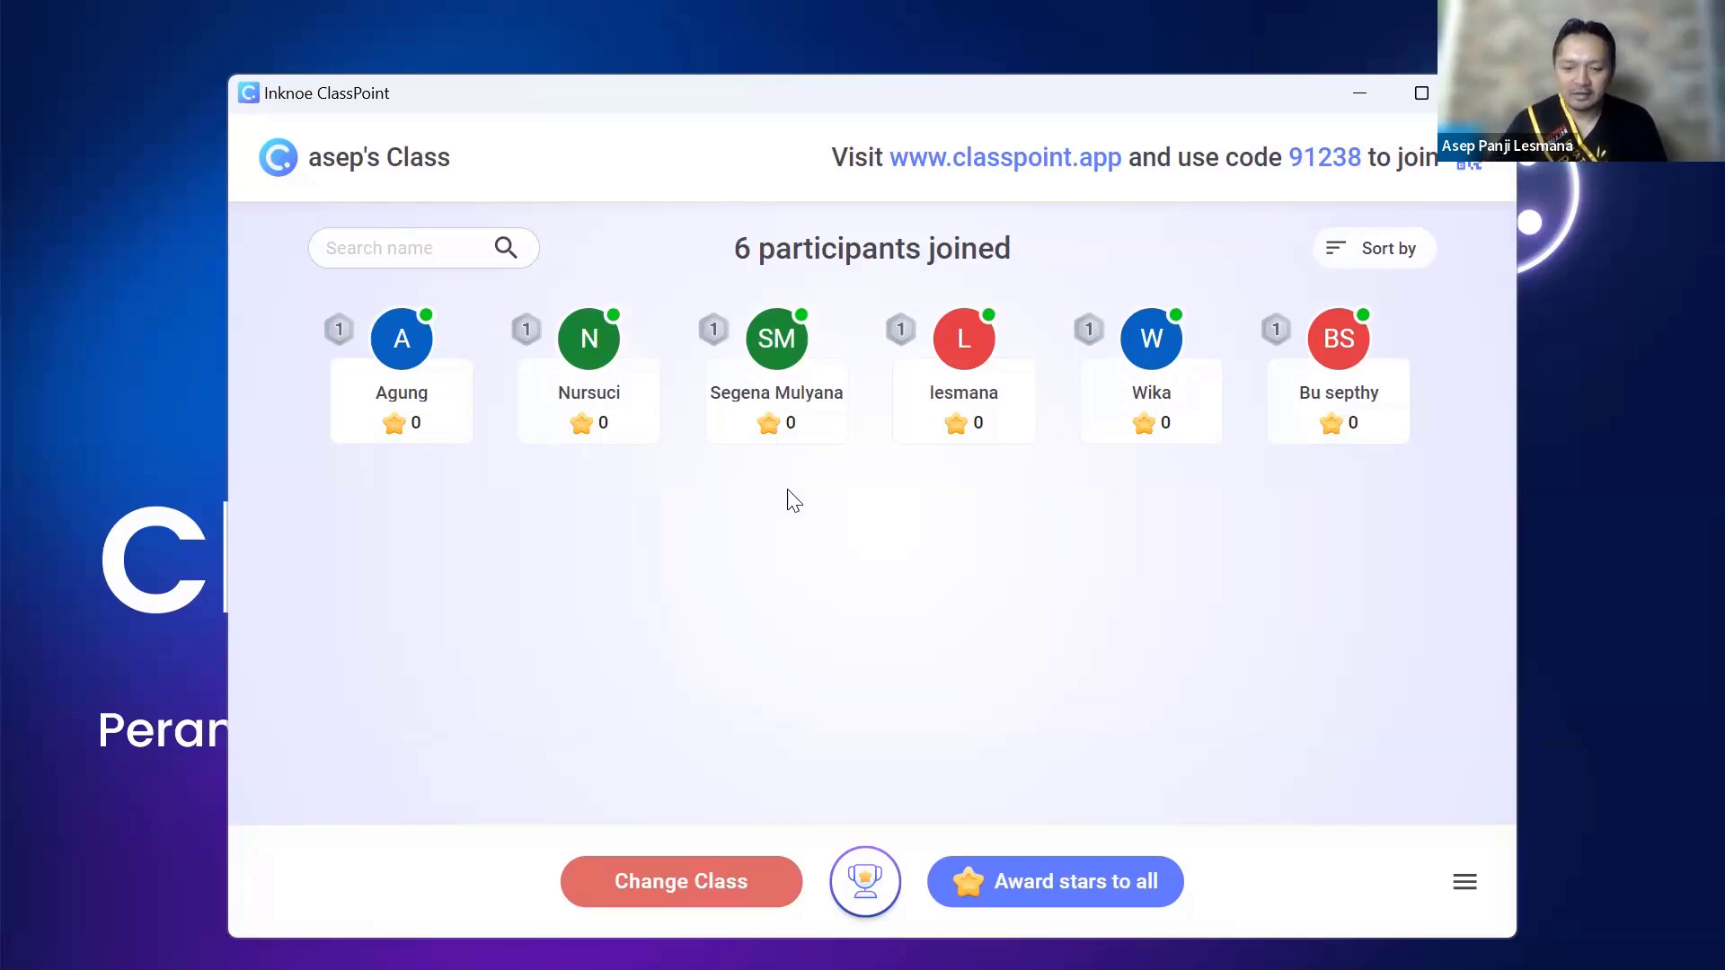
mouse_move(566, 436)
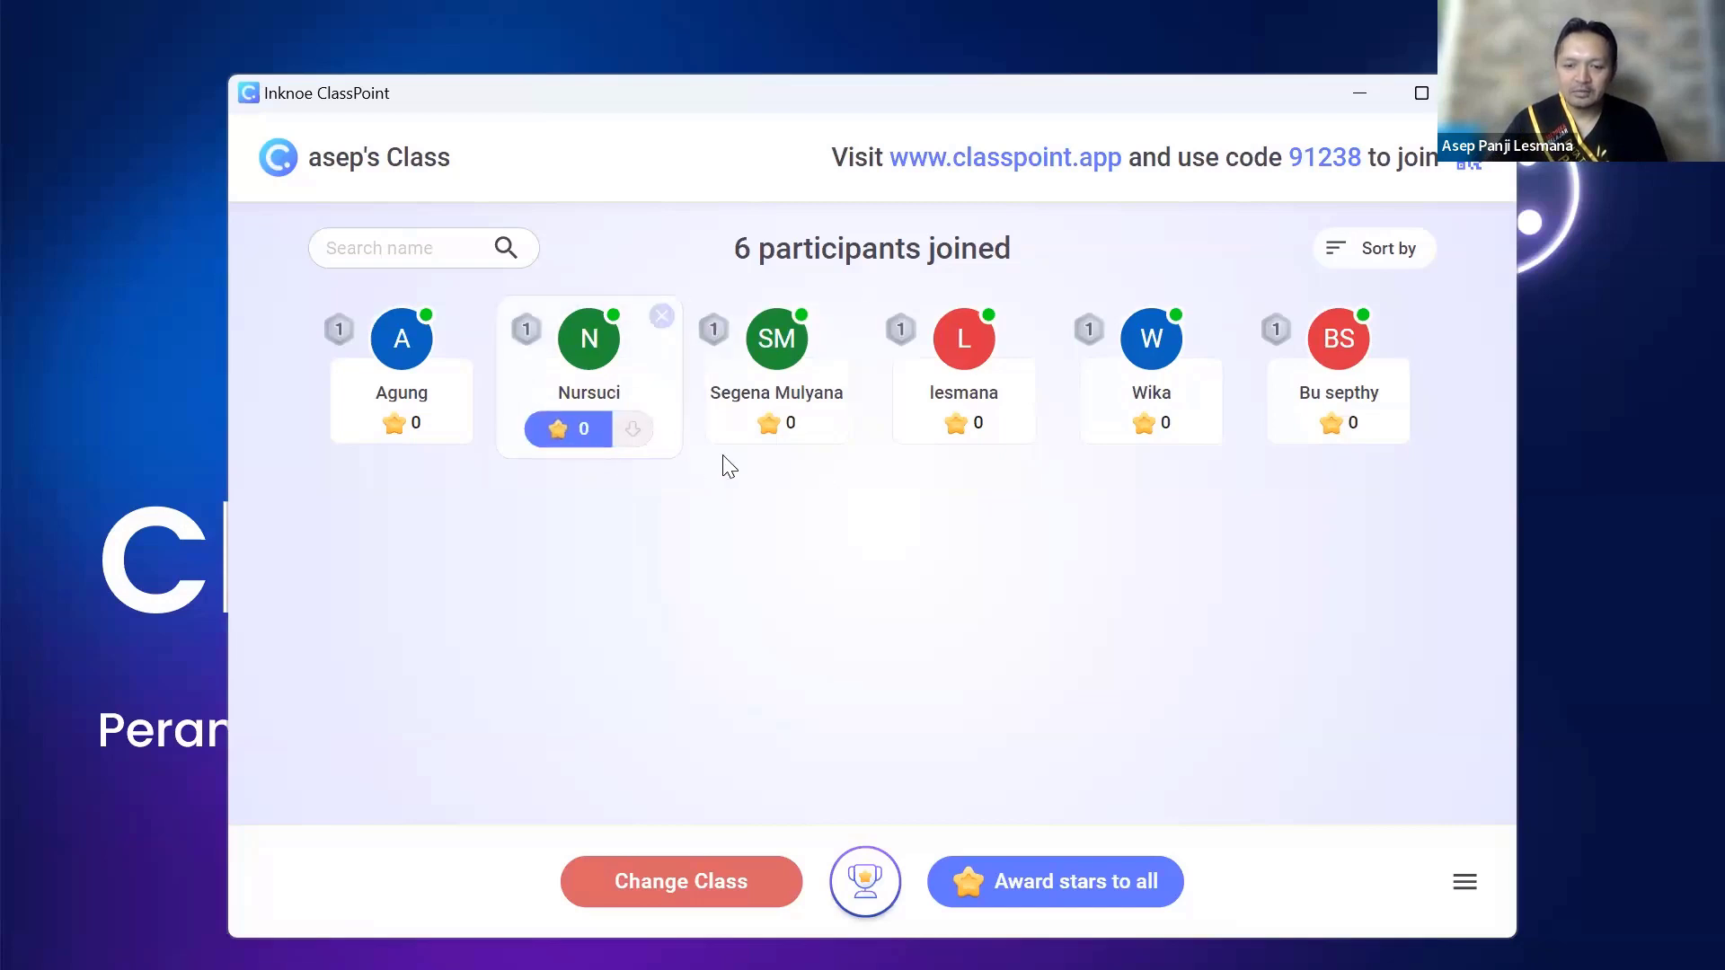
mouse_move(1280, 434)
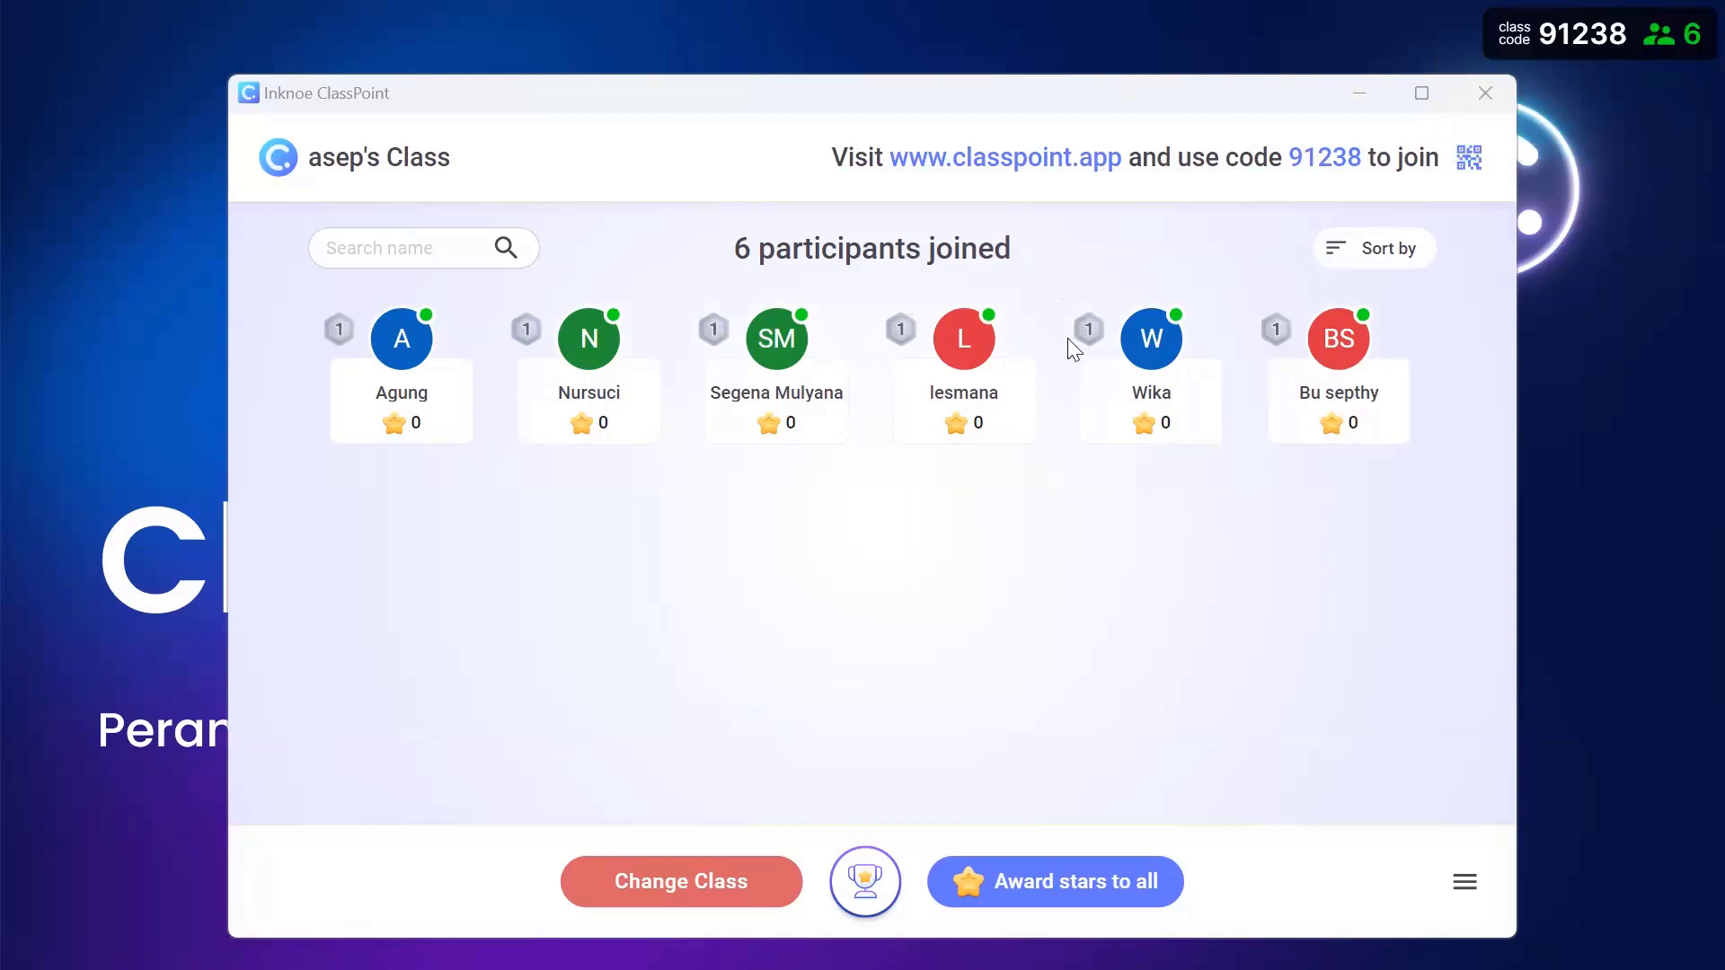
mouse_move(1064, 313)
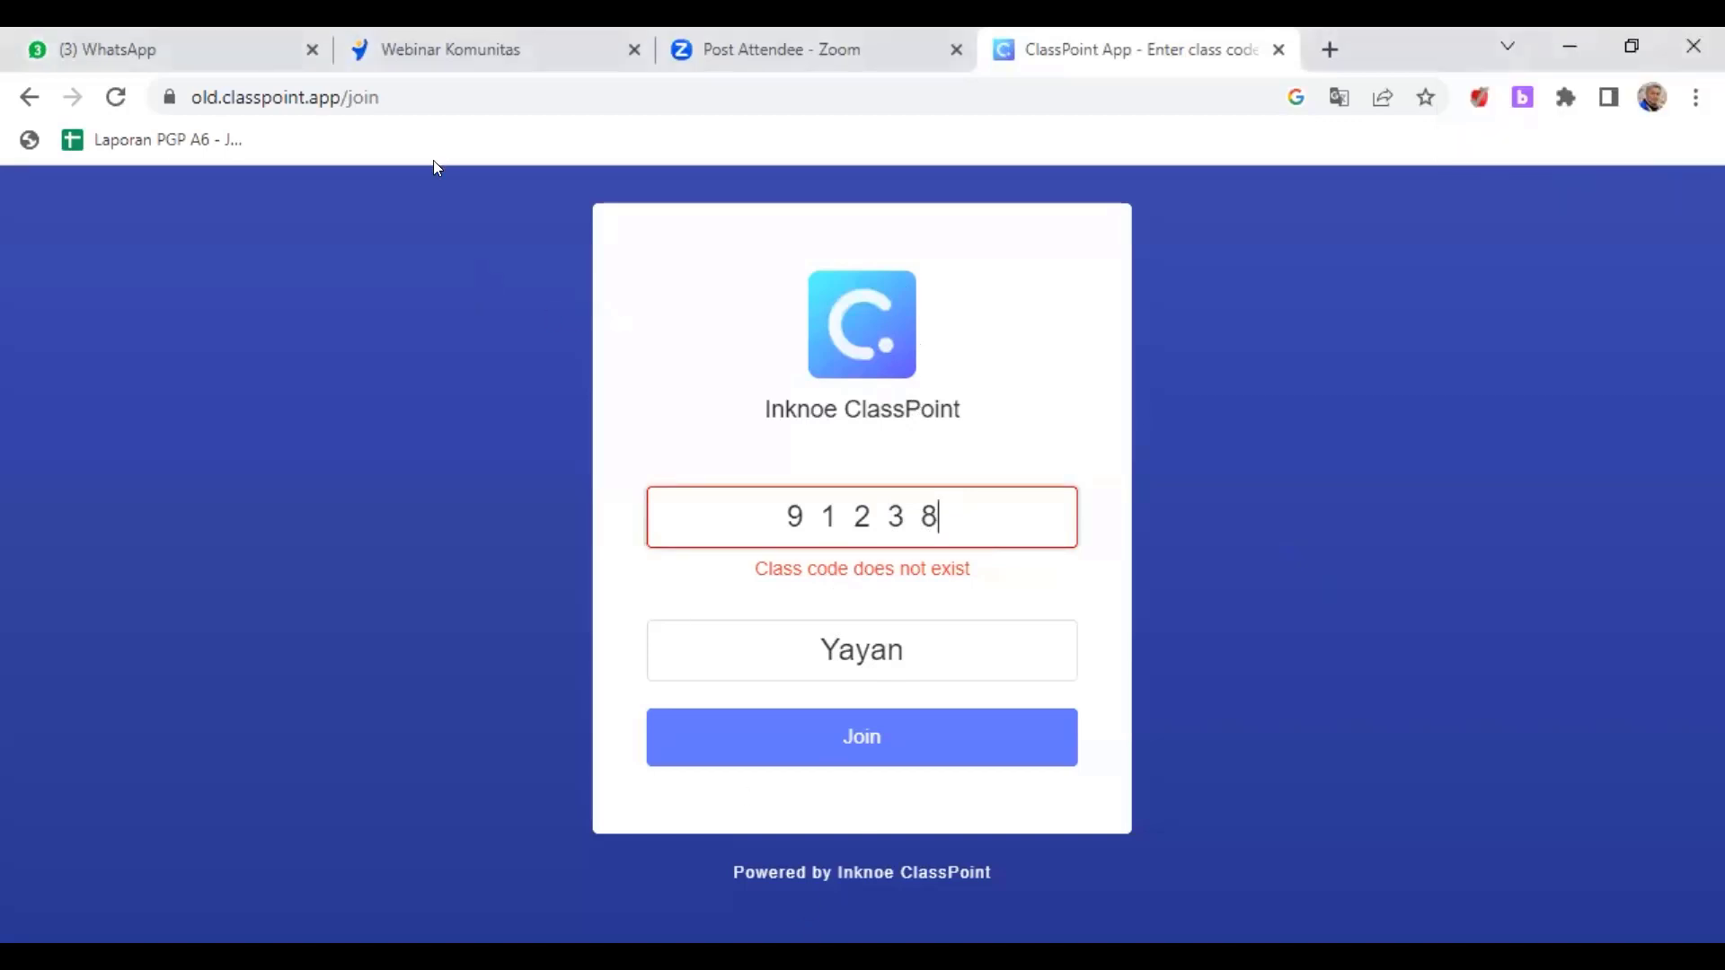
- Check the site information for old.classpoint.app from the address bar
click(217, 95)
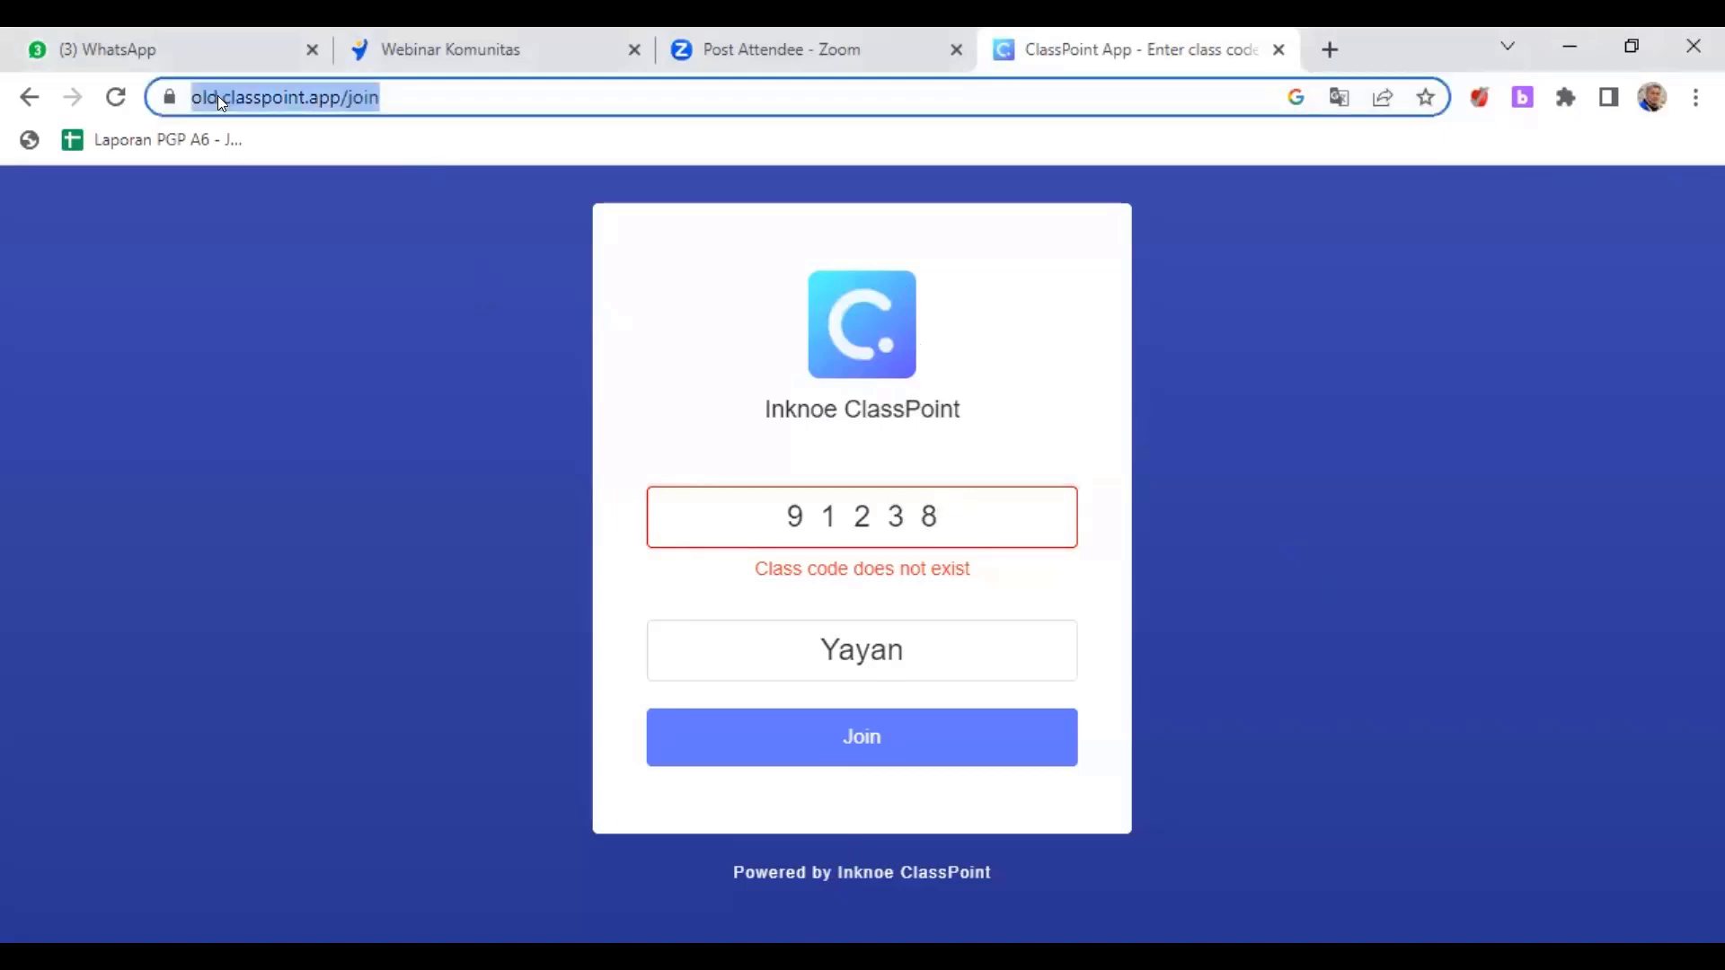
click(194, 93)
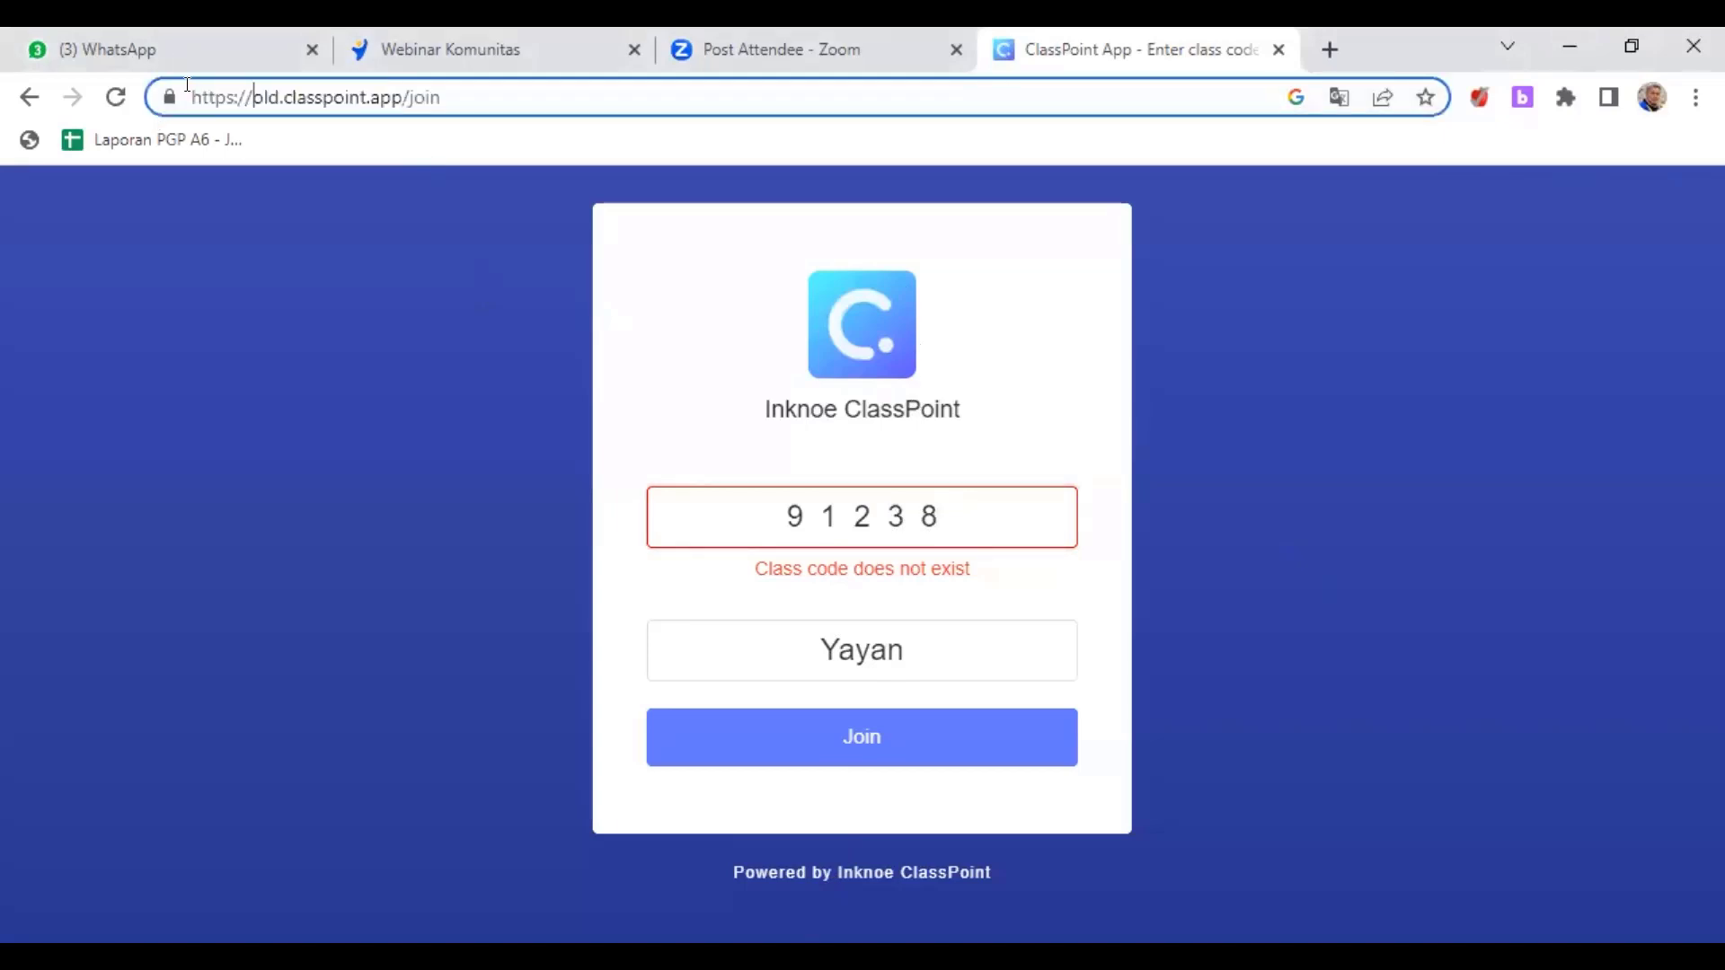
drag(187, 84, 202, 84)
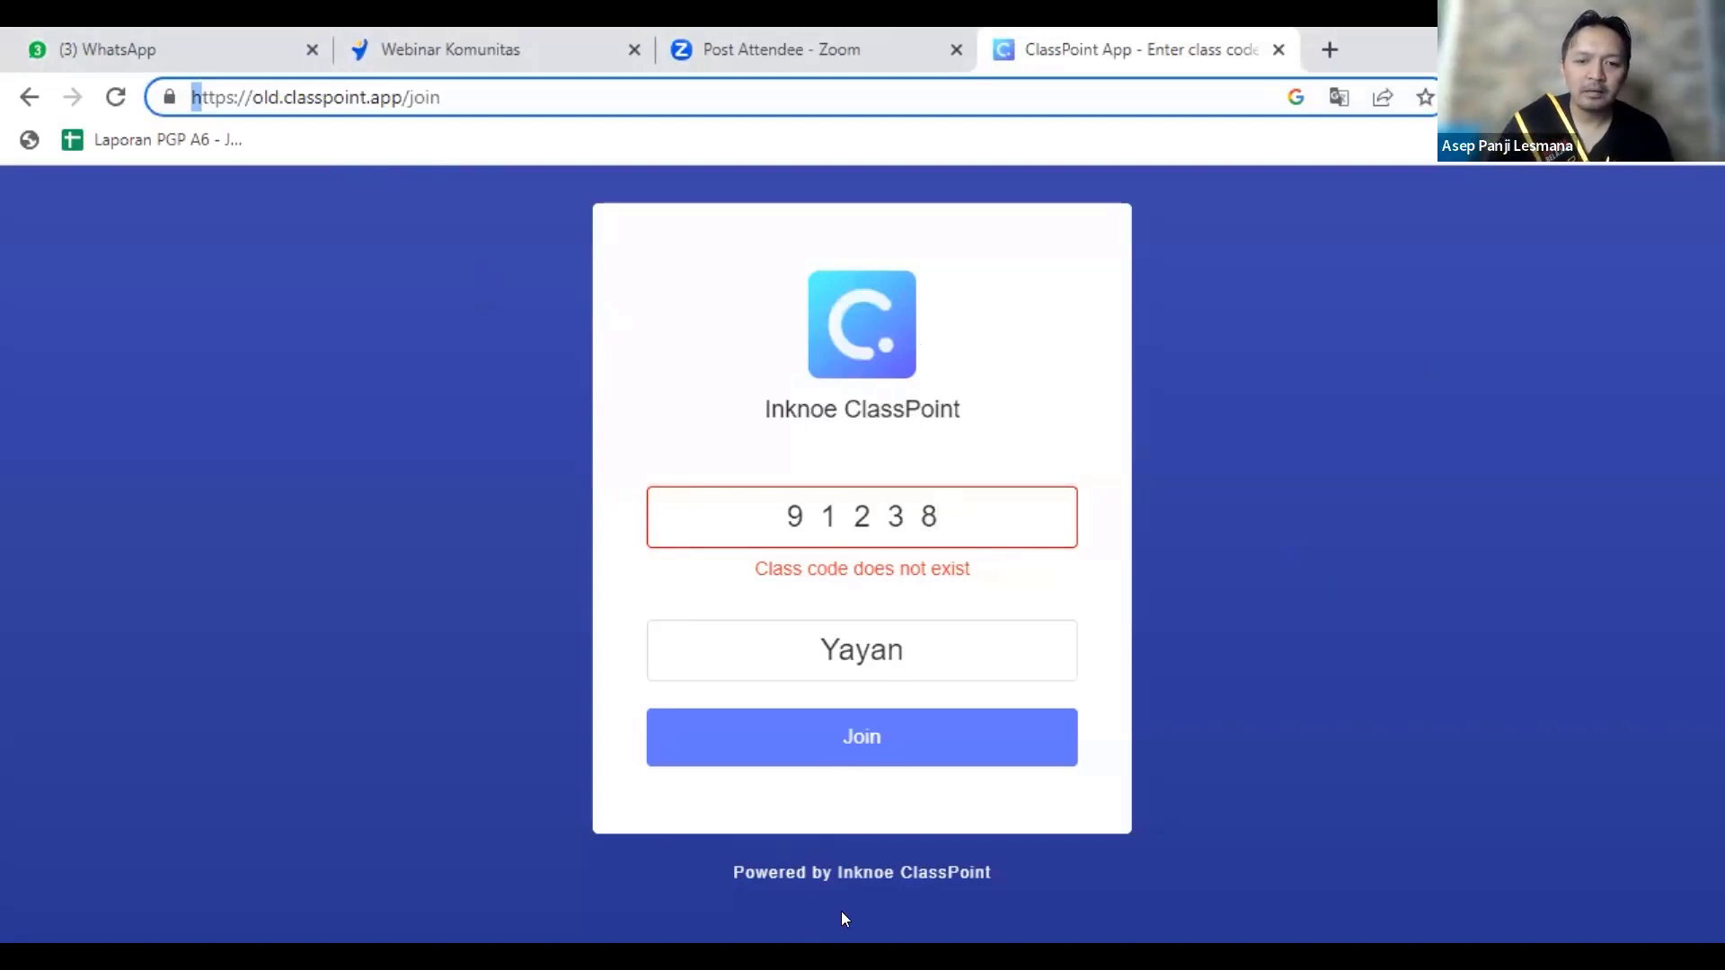
click(169, 97)
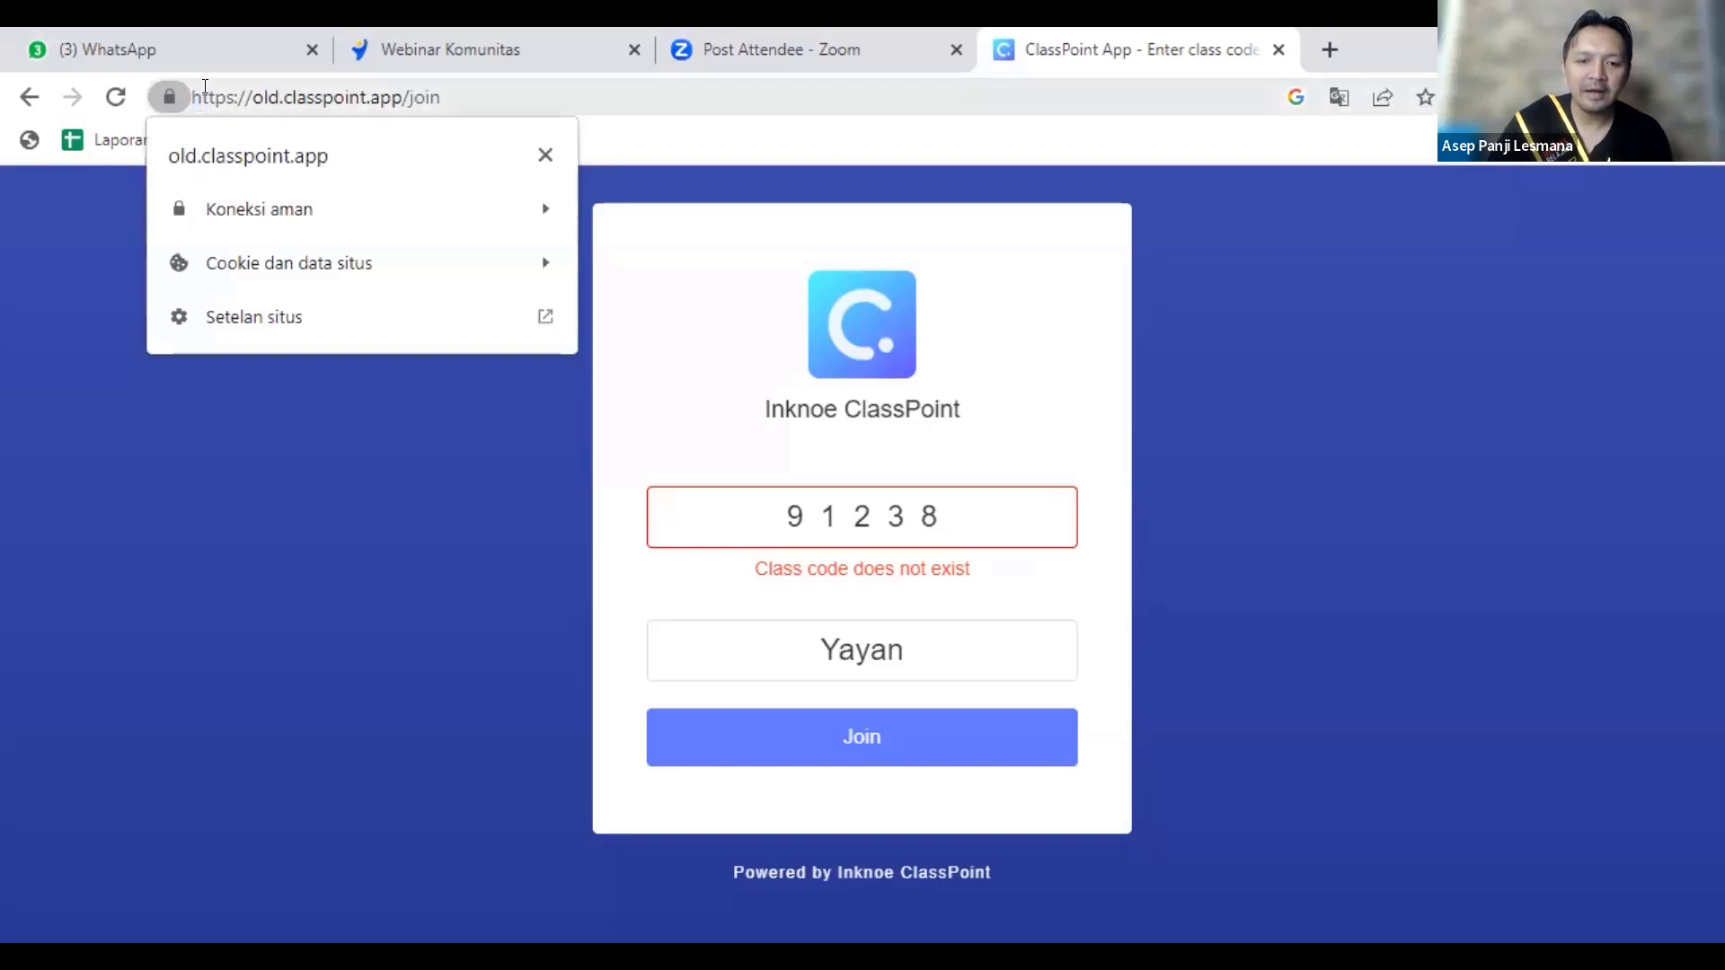
key(Escape)
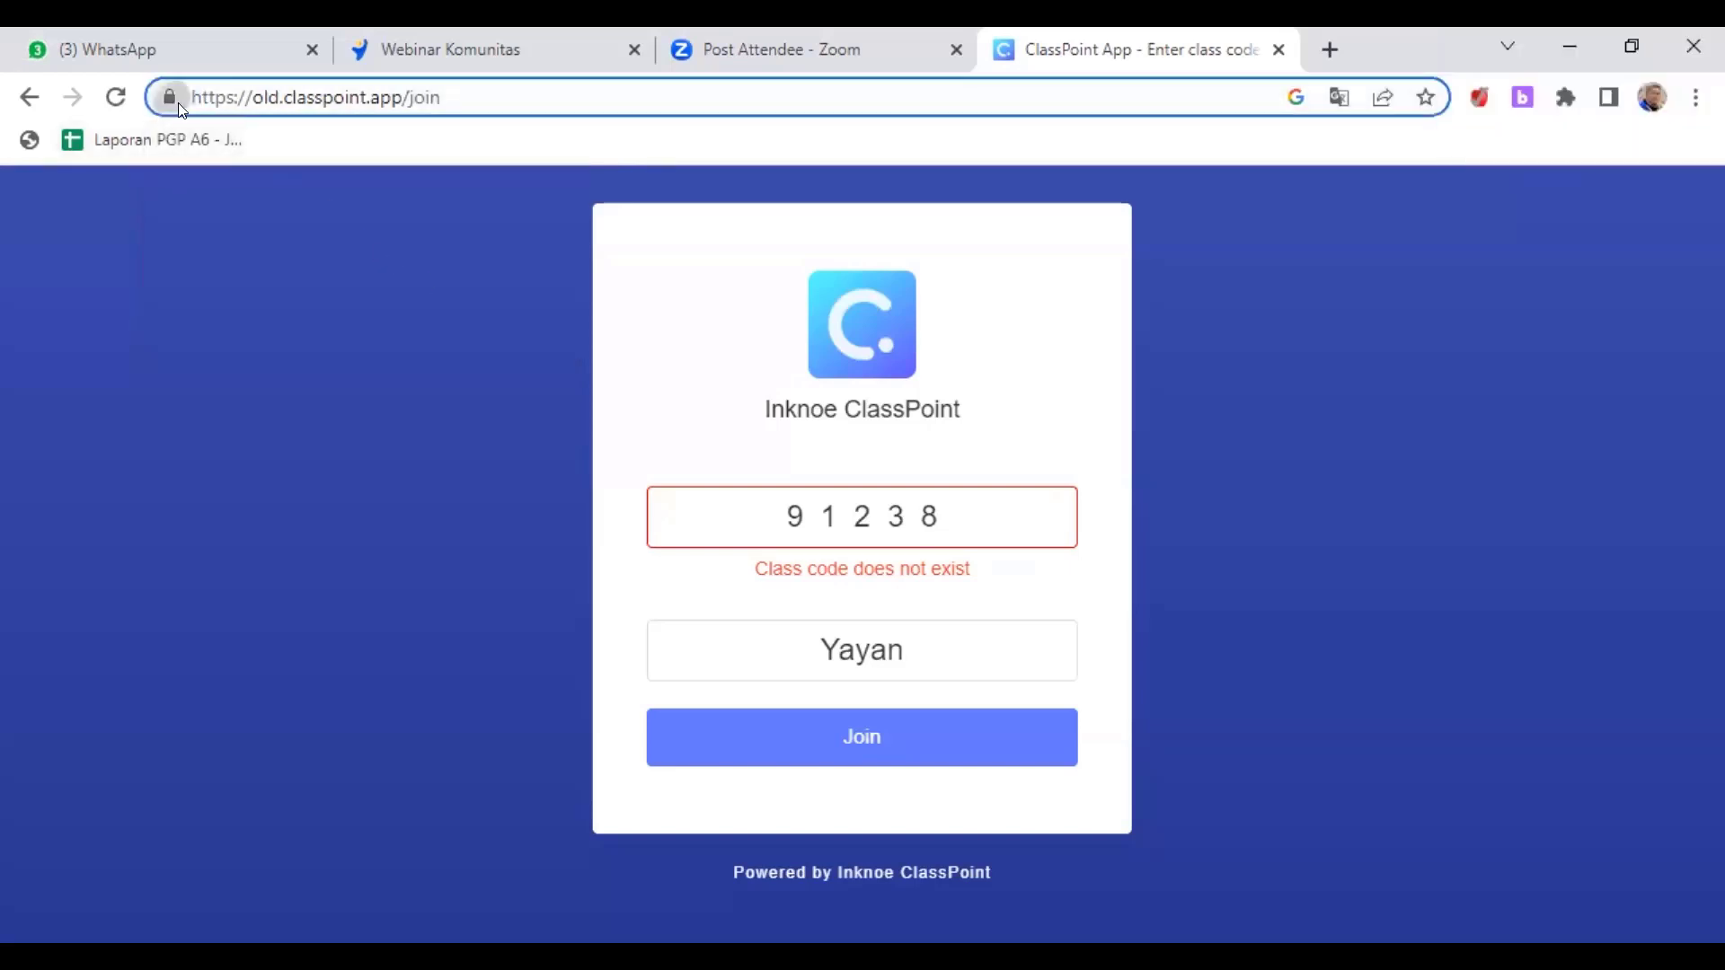
click(170, 97)
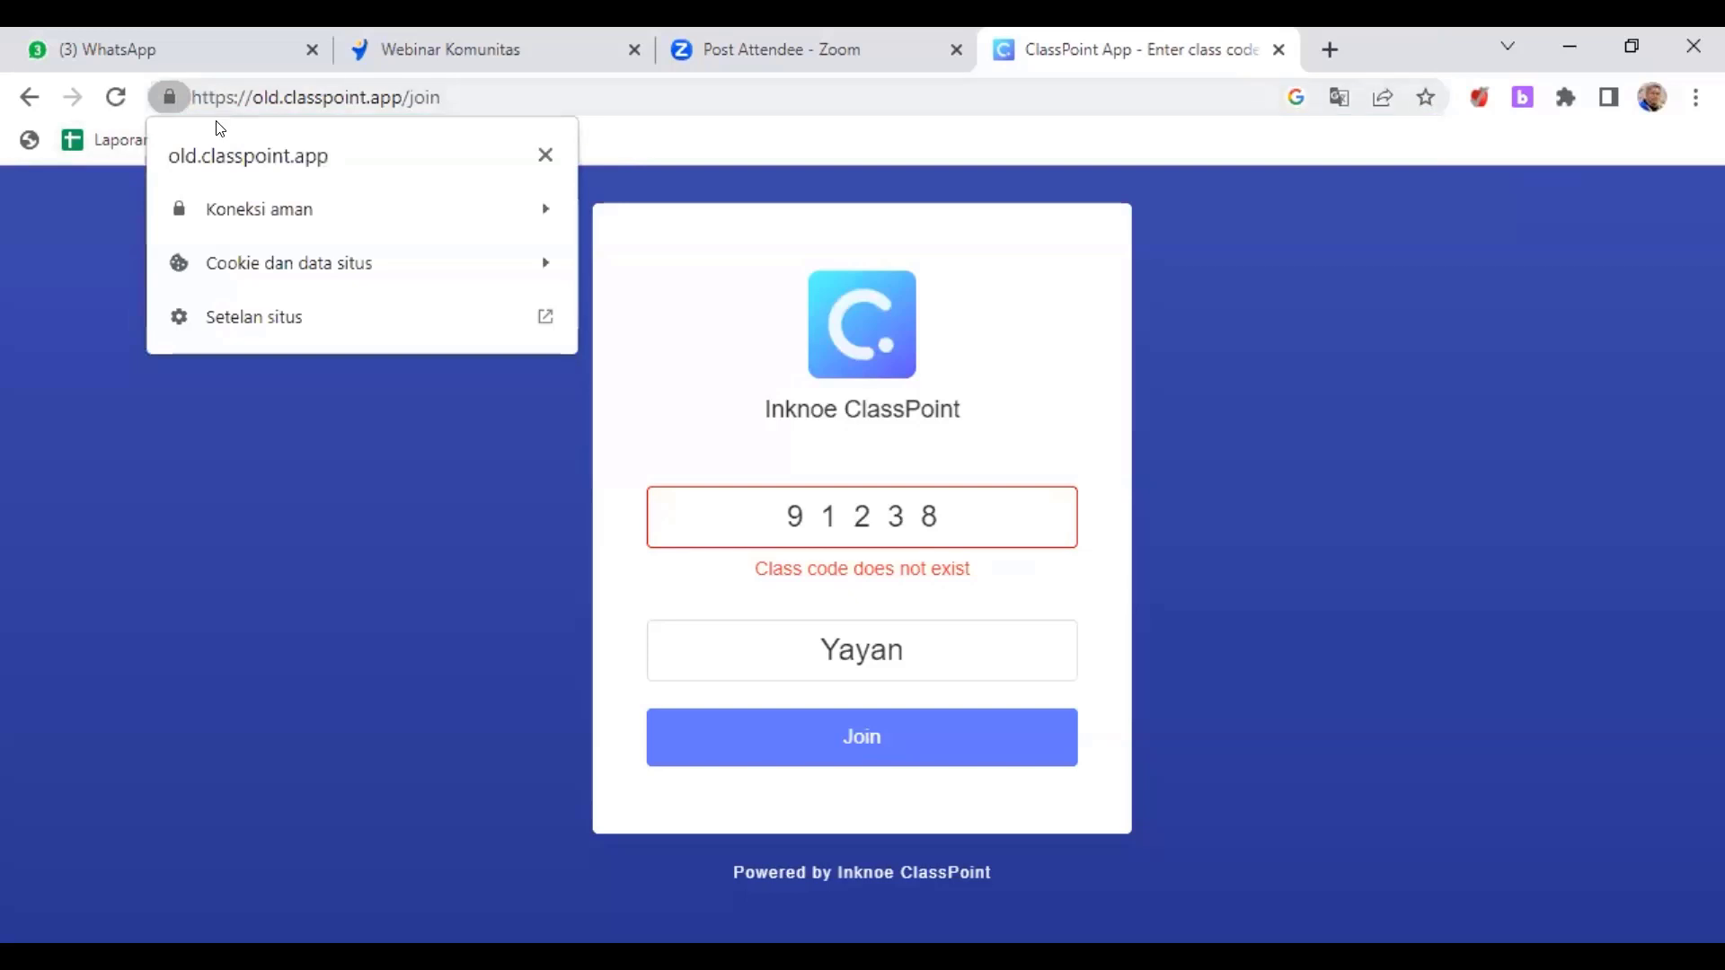
click(540, 154)
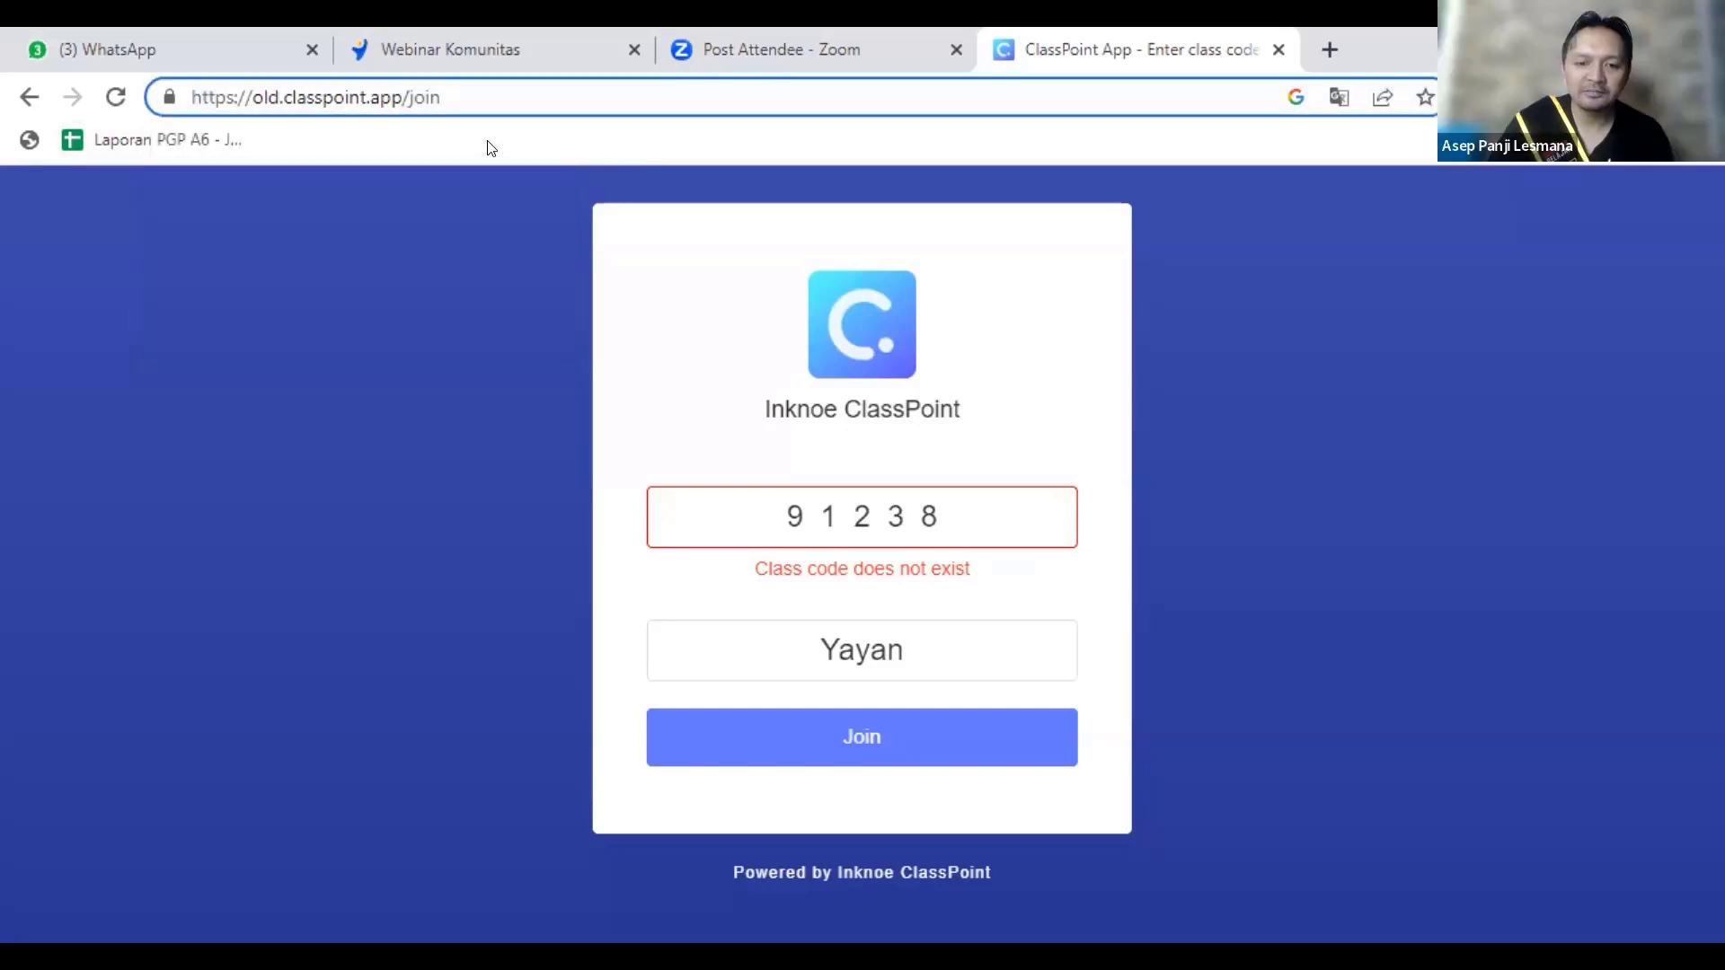
drag(192, 93, 253, 93)
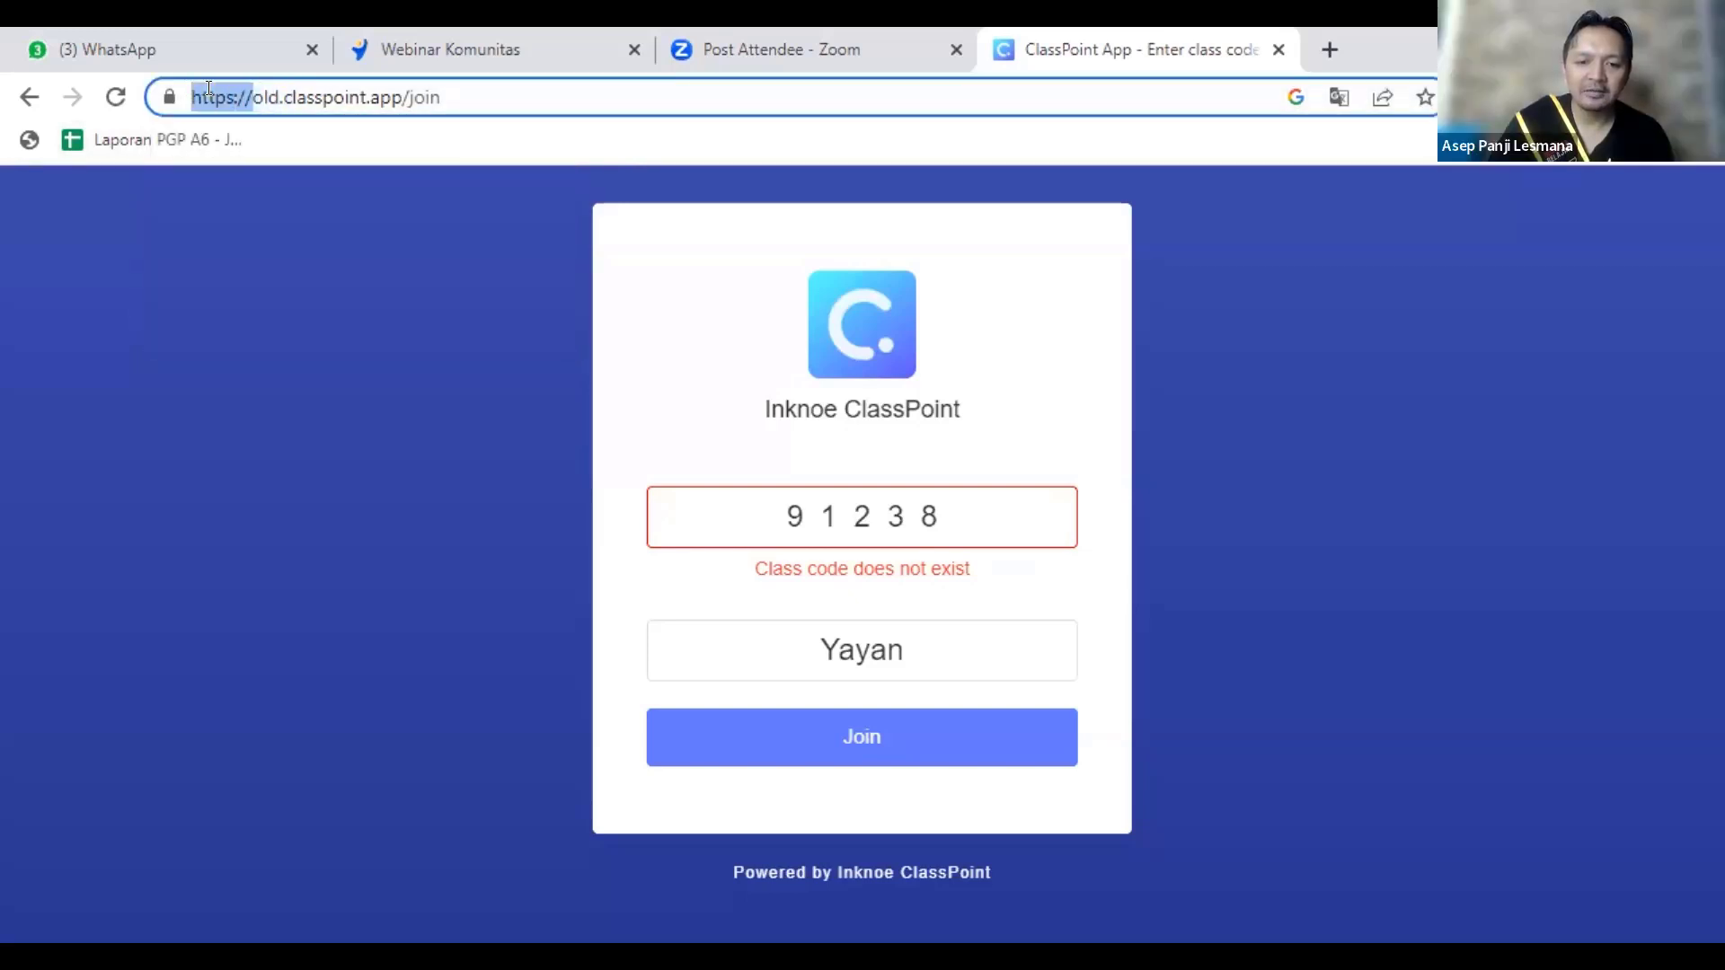
key(shift+Right)
key(shift+Right)
key(shift+Right)
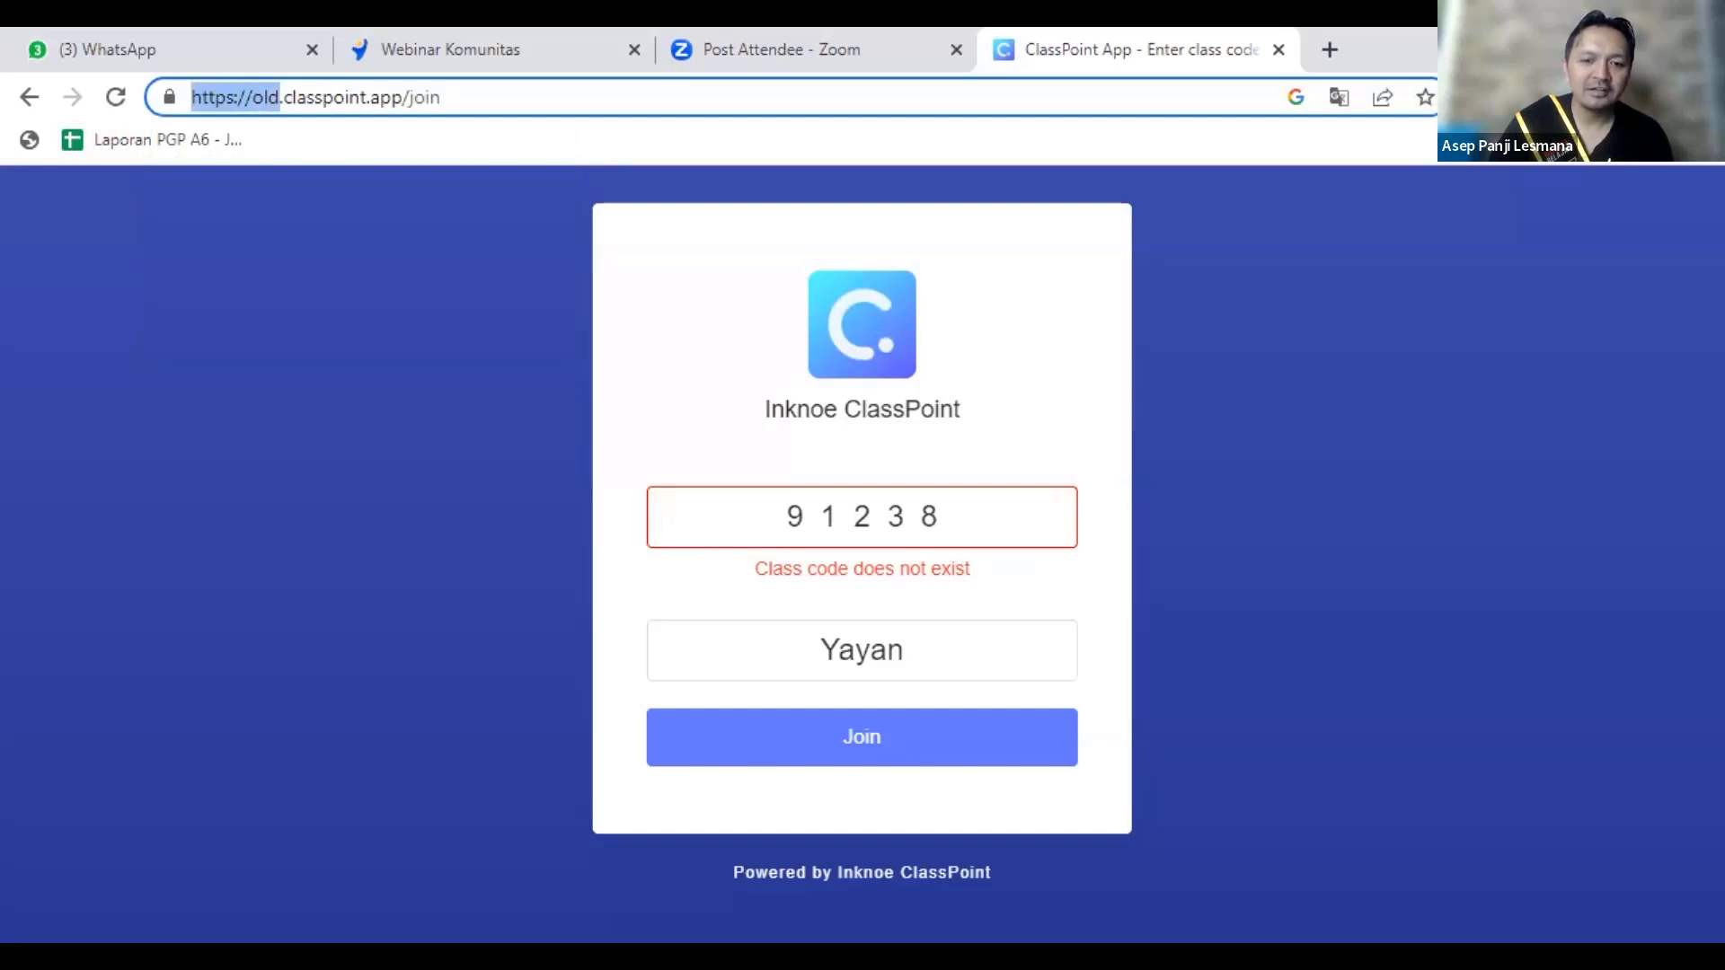
click(1585, 41)
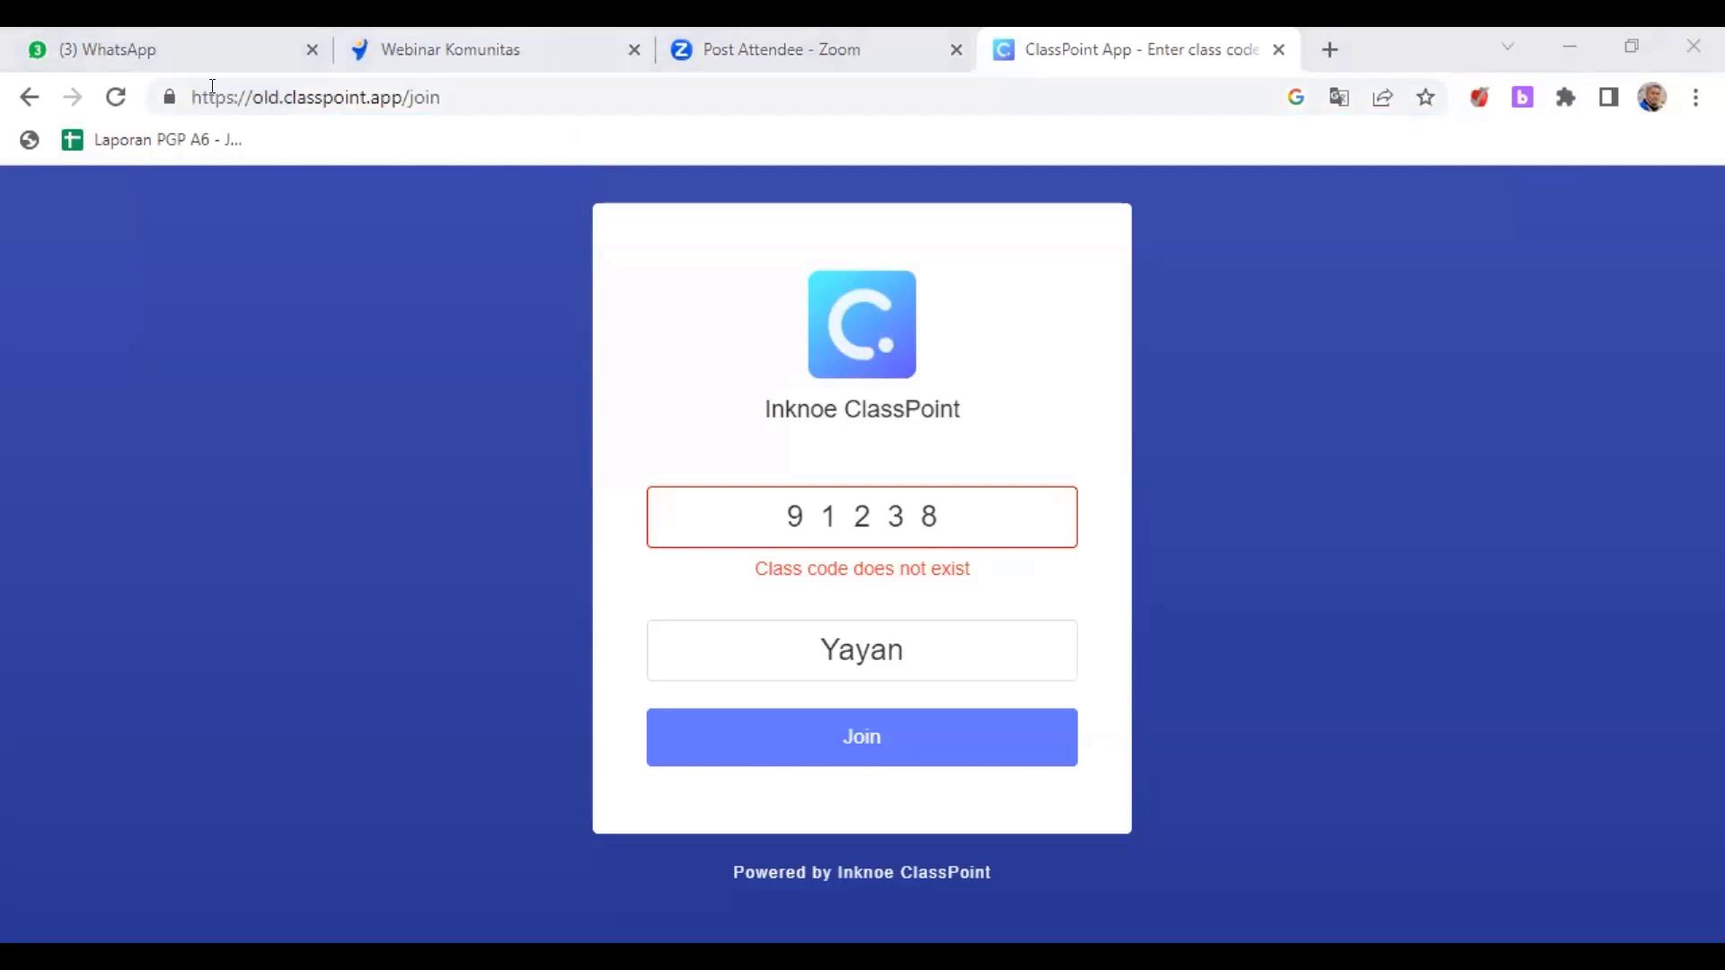
click(255, 90)
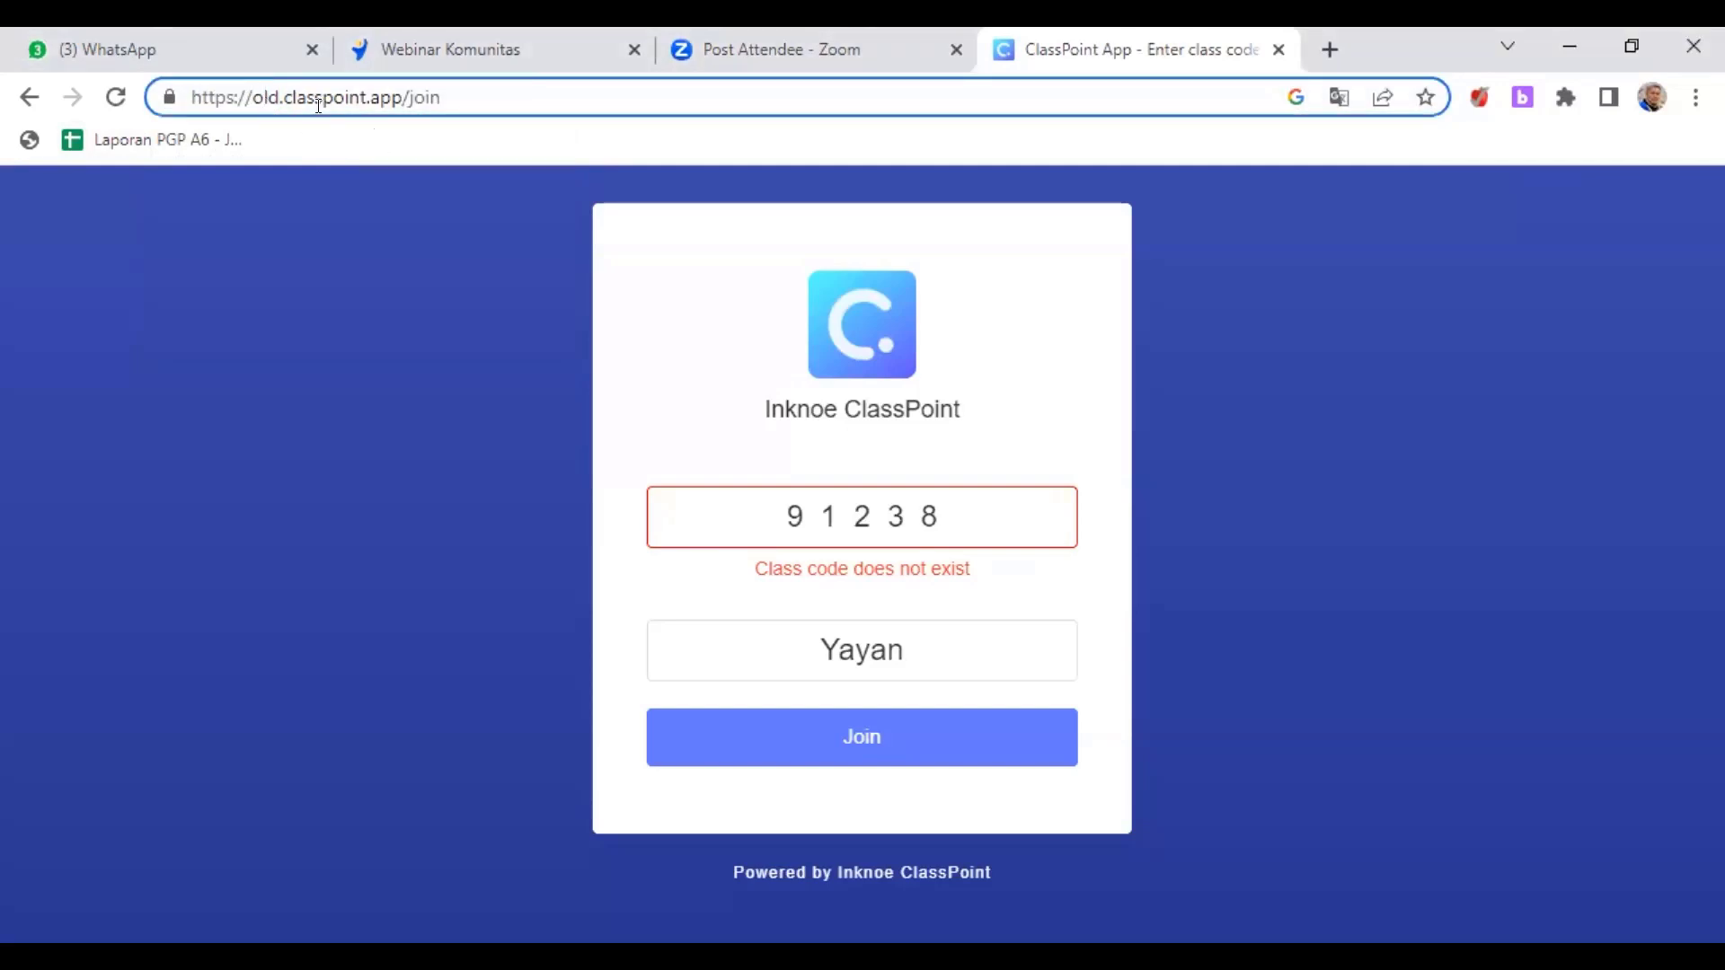
drag(280, 94, 191, 93)
text(www)
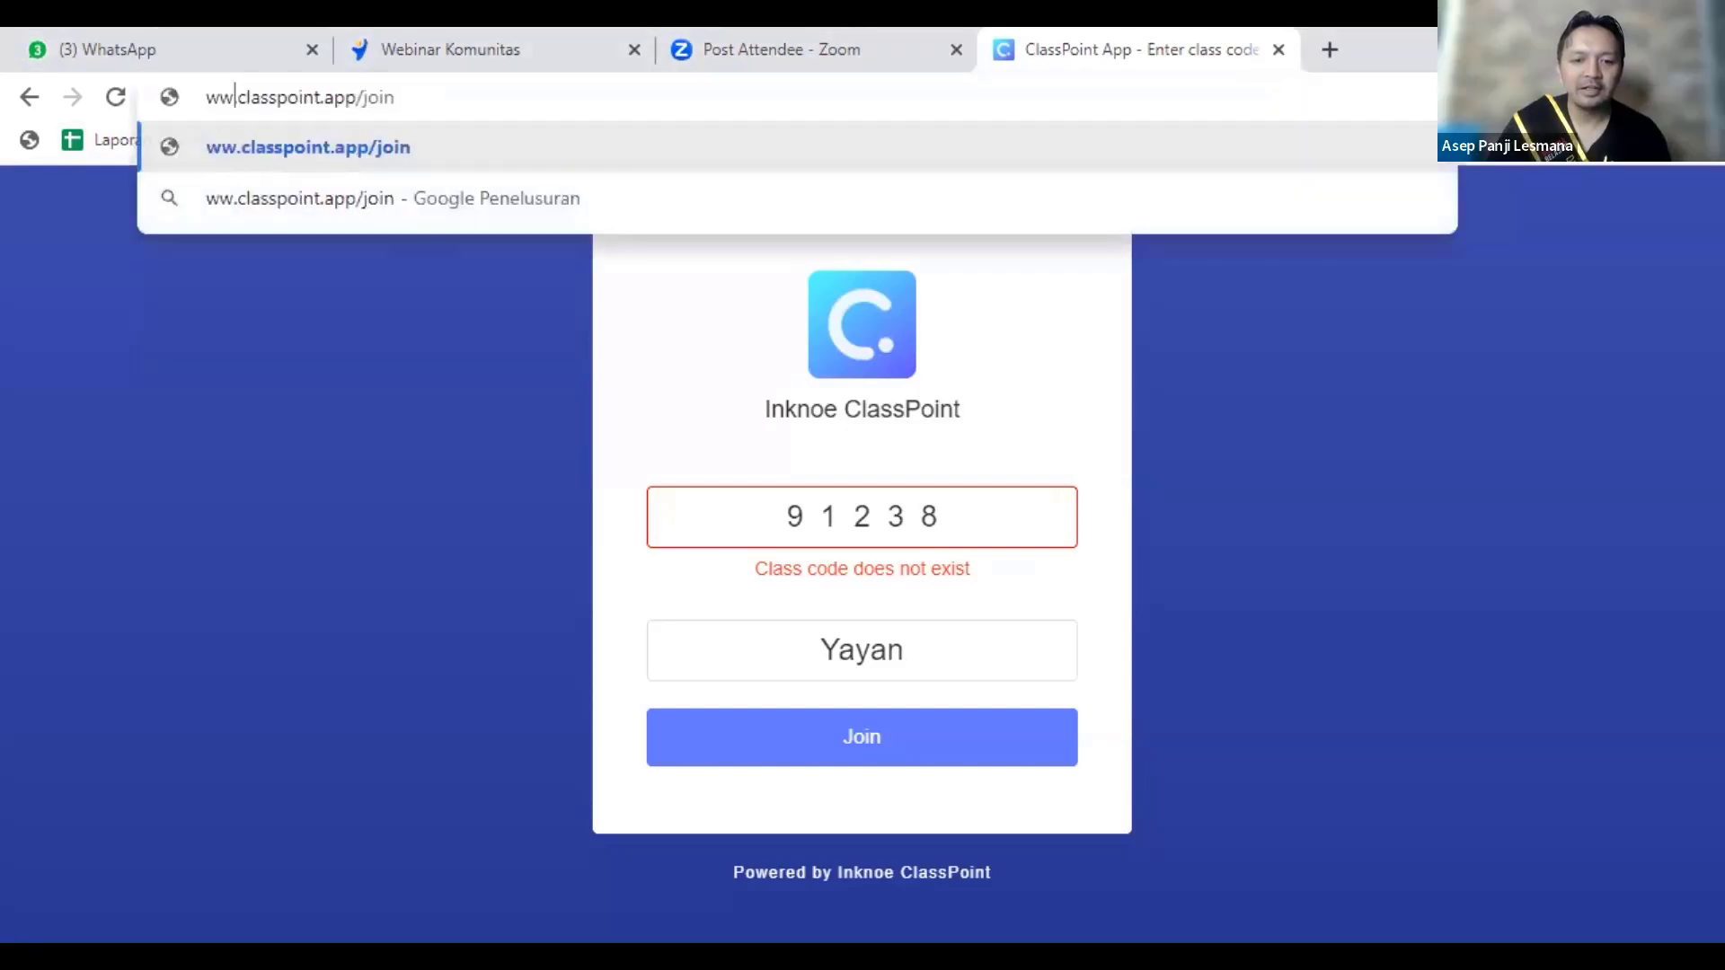
key(Return)
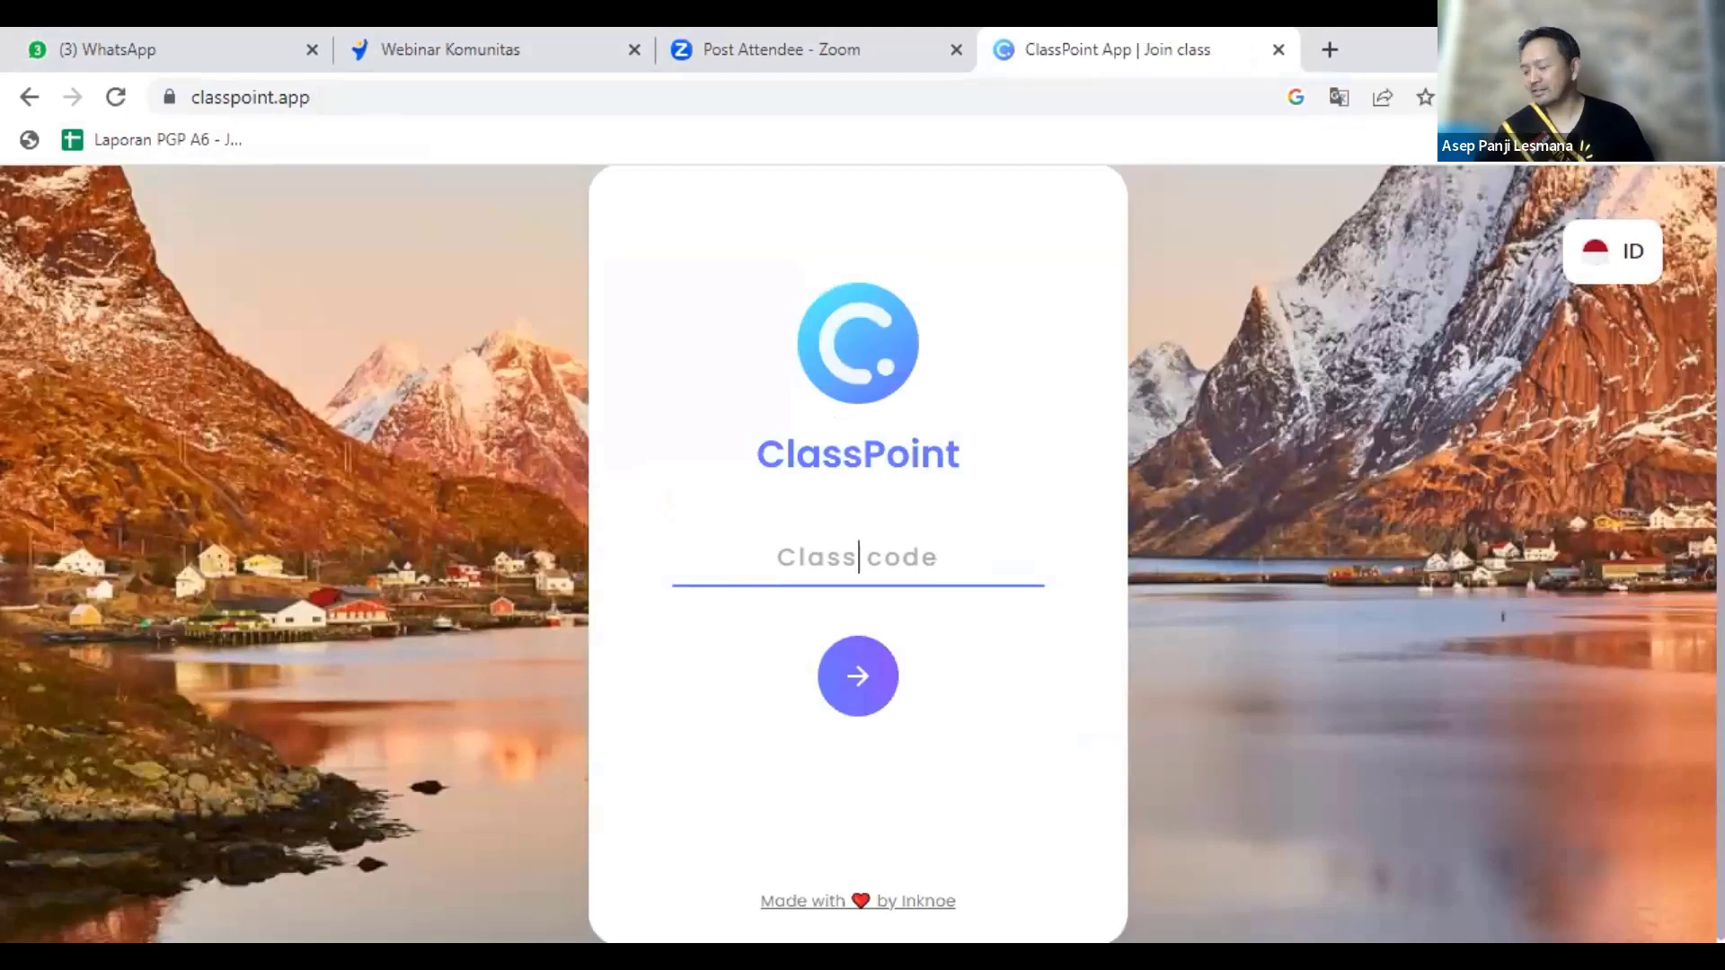
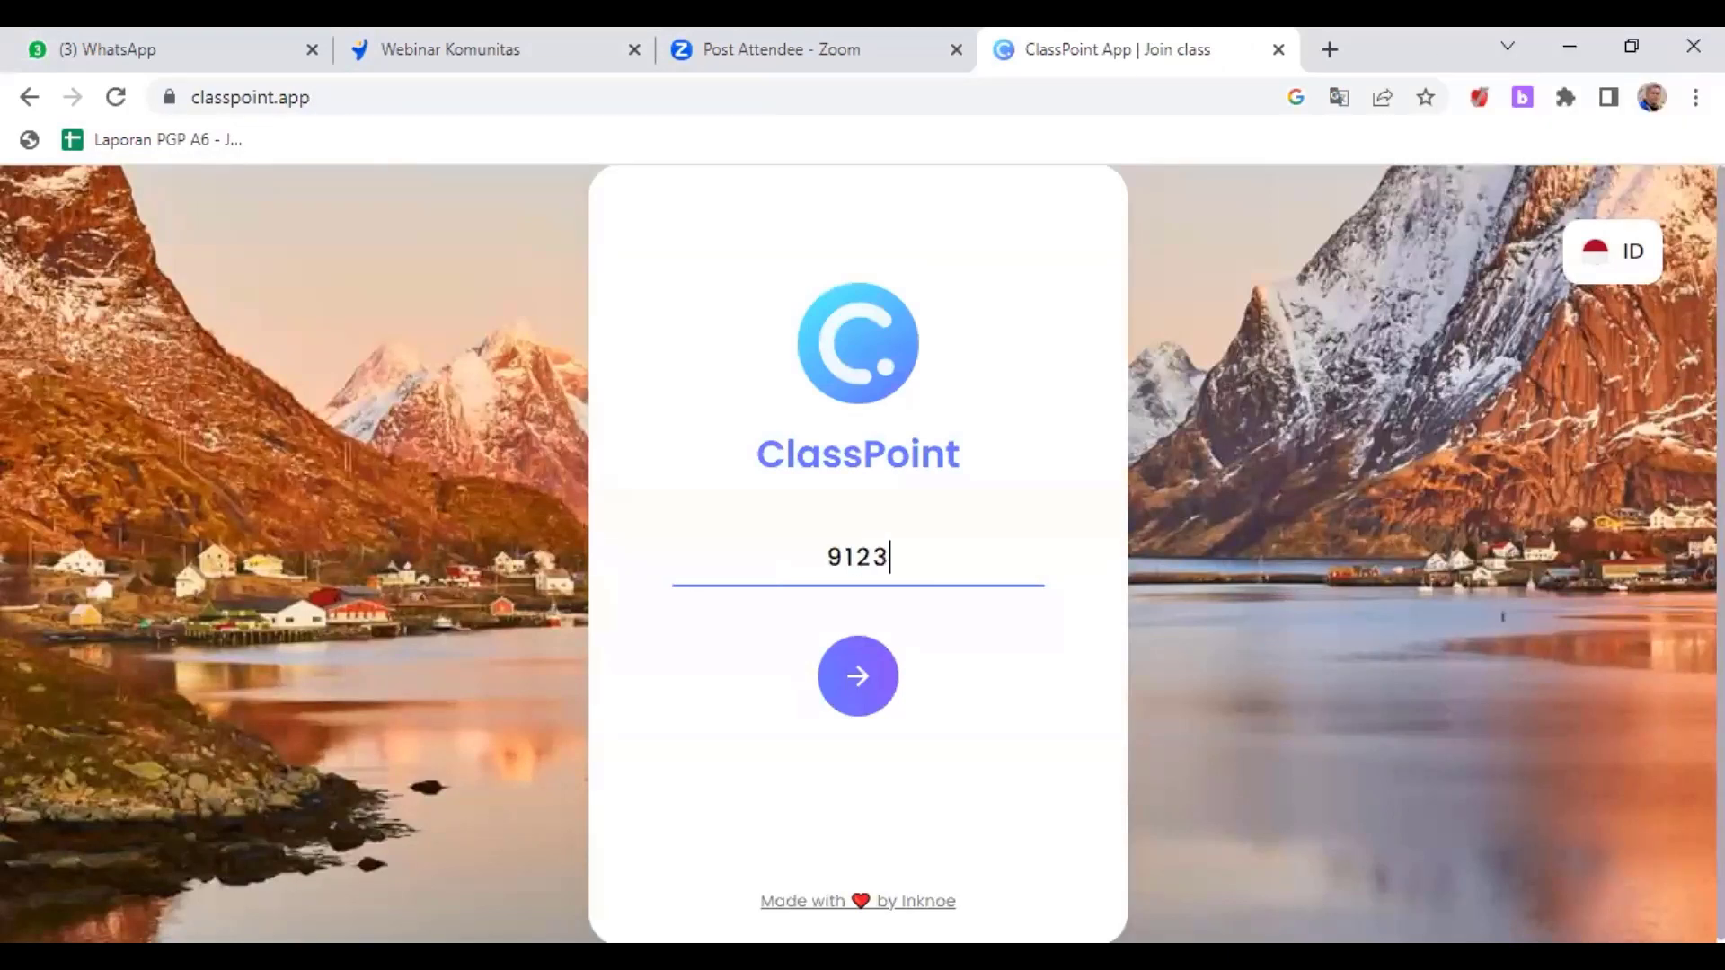
click(856, 689)
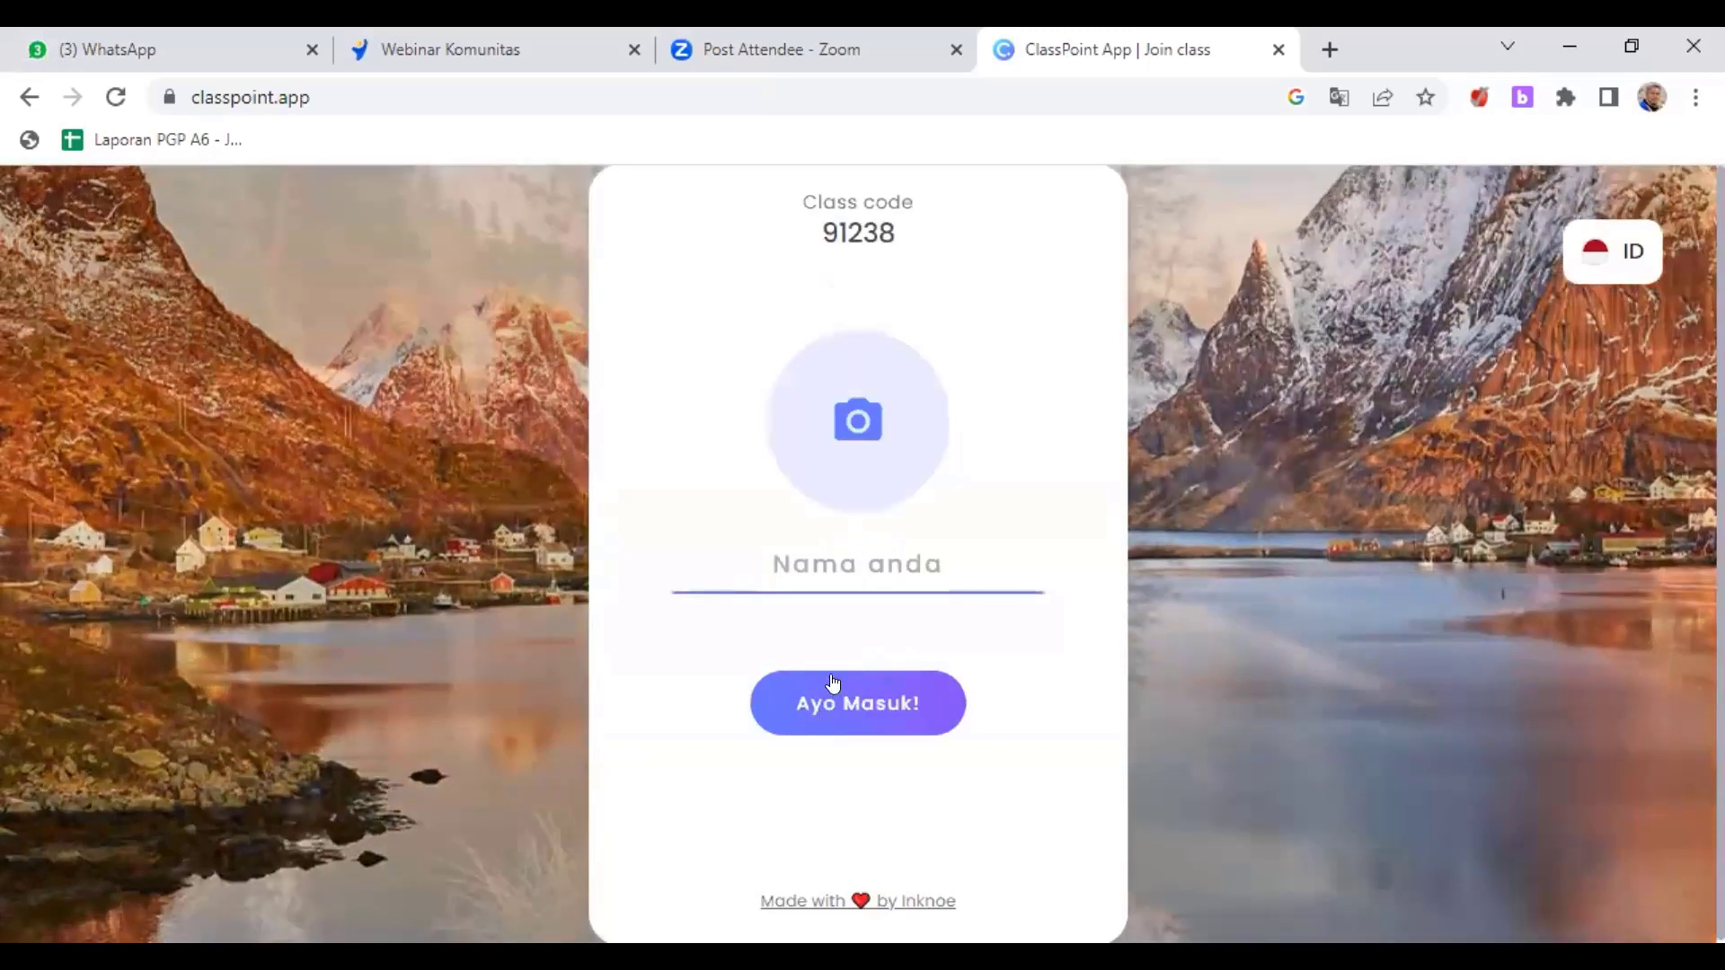
- Enter the student's display name and join the class with Ayo Masuk!
click(855, 561)
text(Yaya)
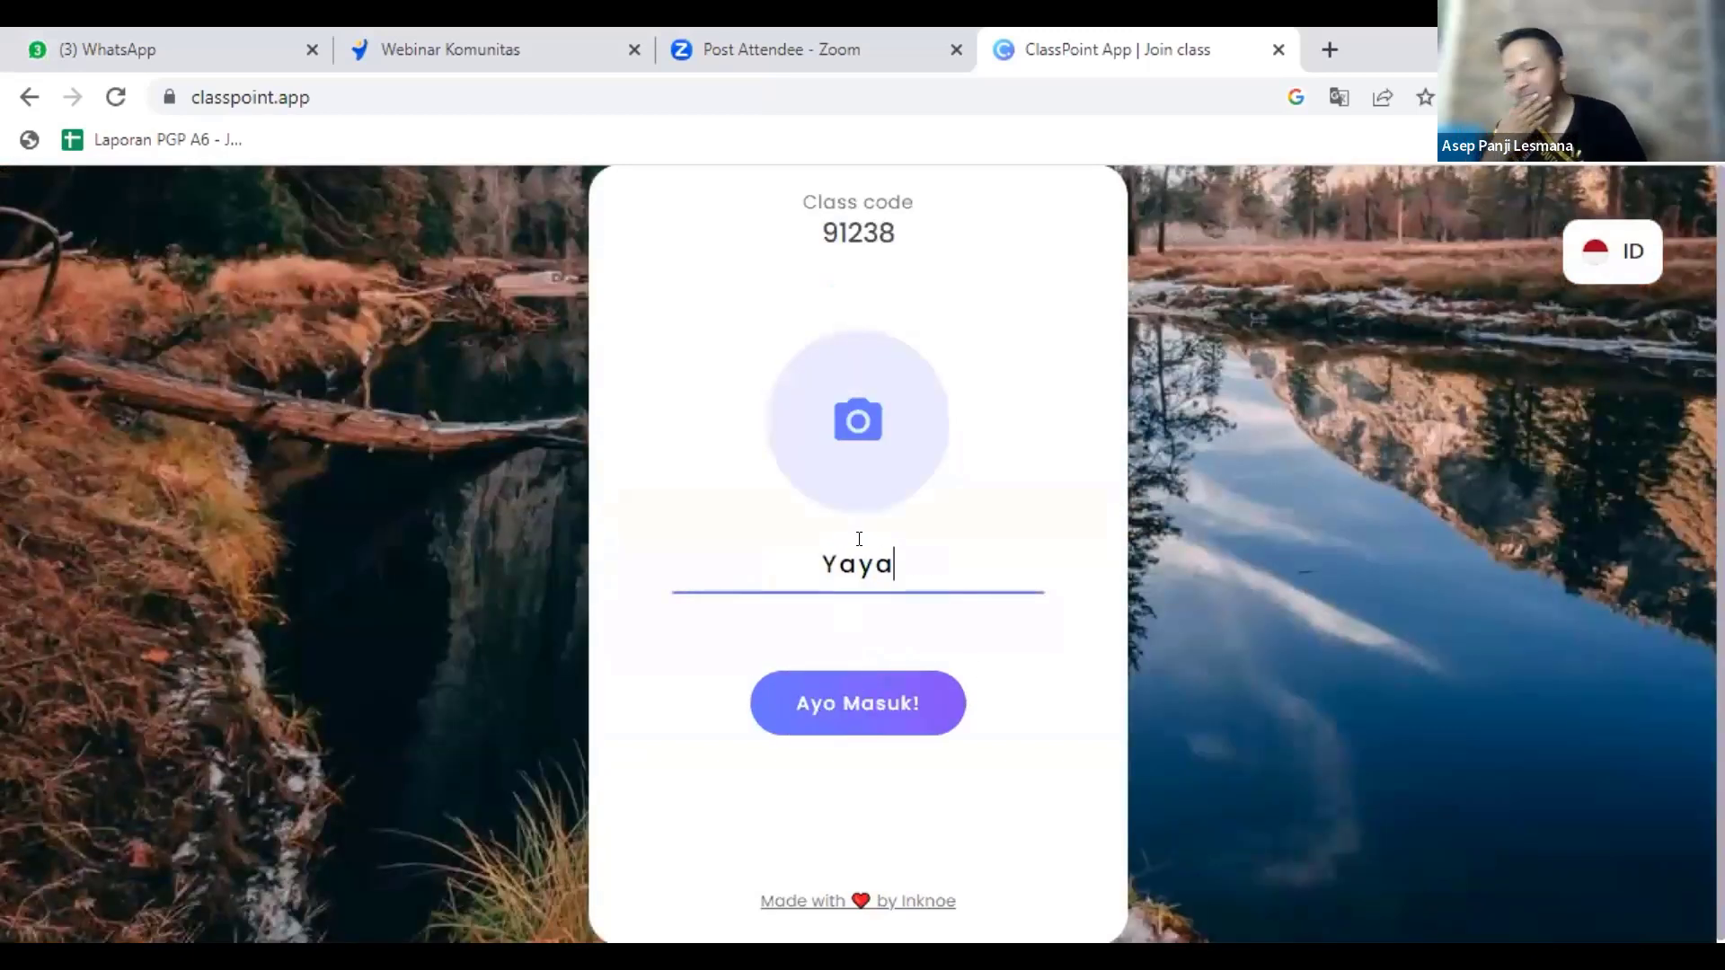
text(n)
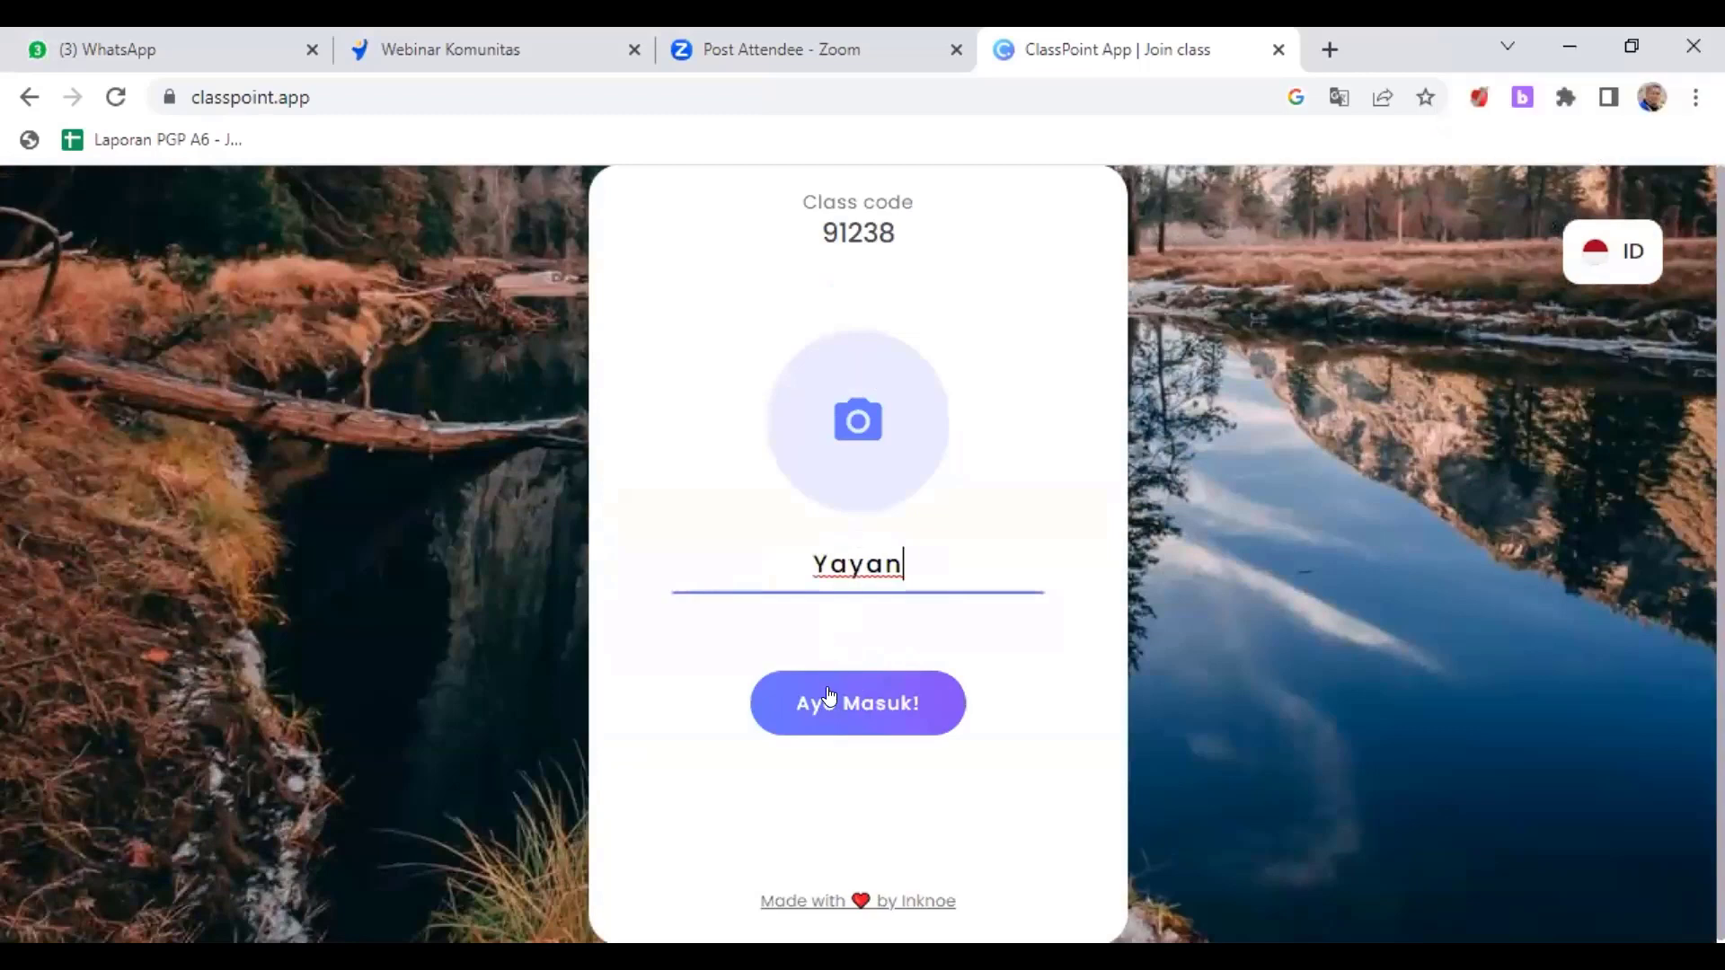
click(829, 696)
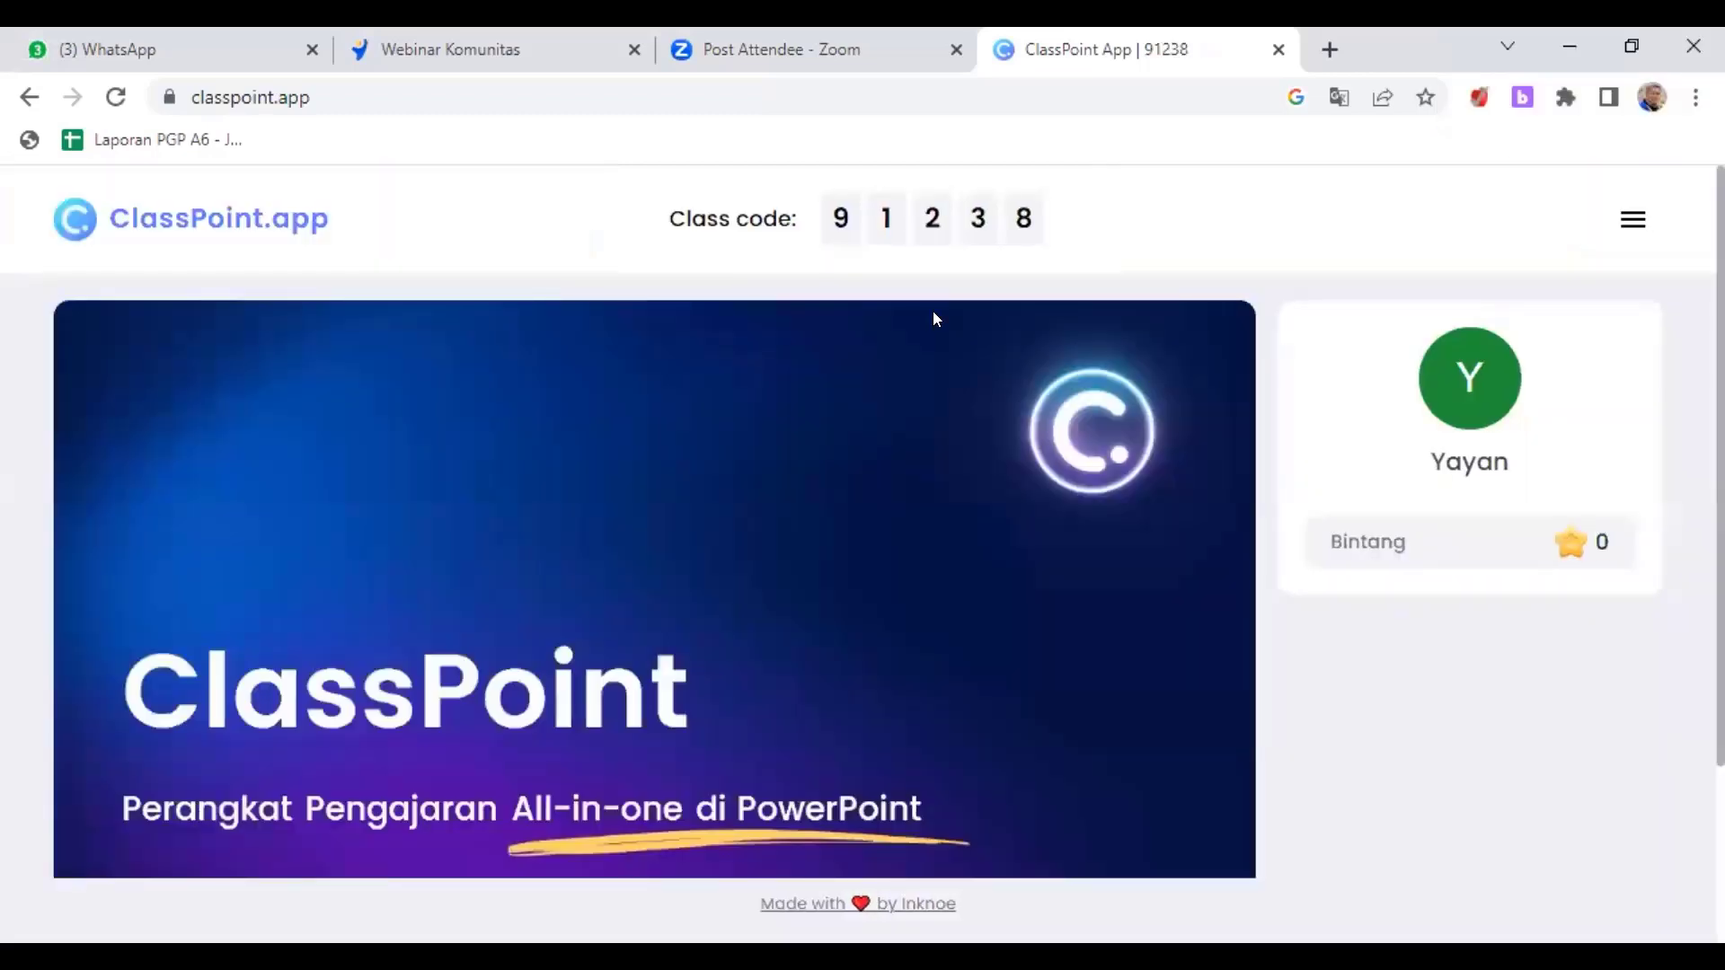
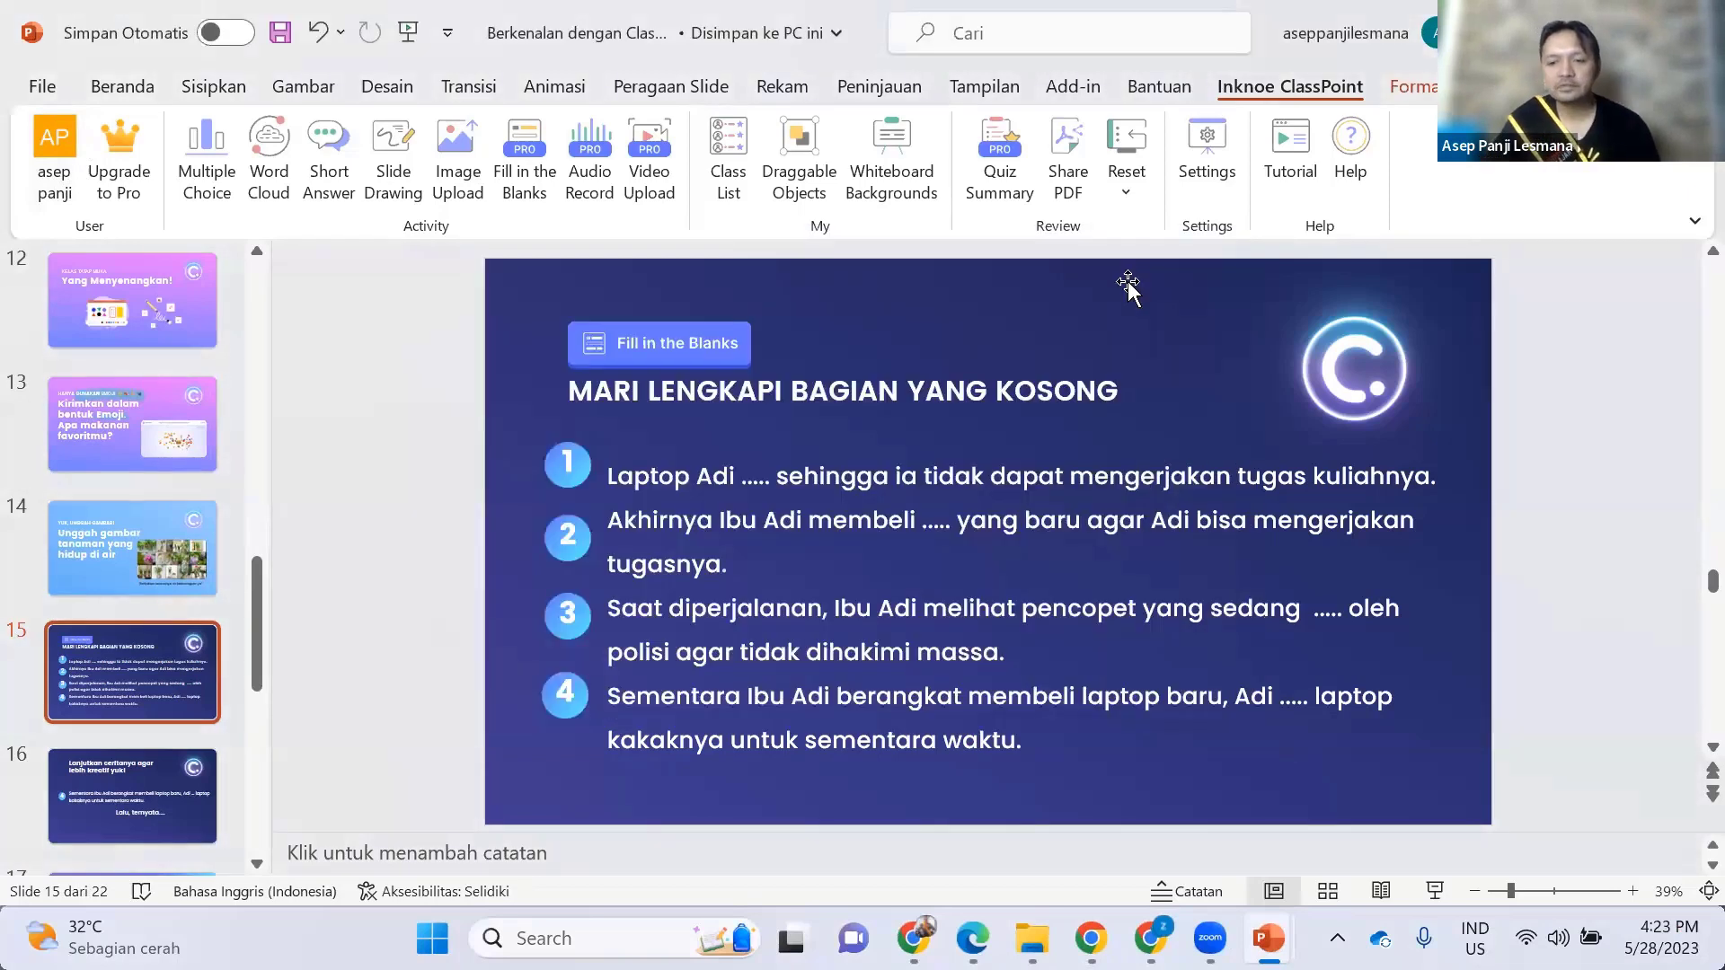
- Glance at the Help commands, then return to the ClassPoint add-in commands
click(1175, 81)
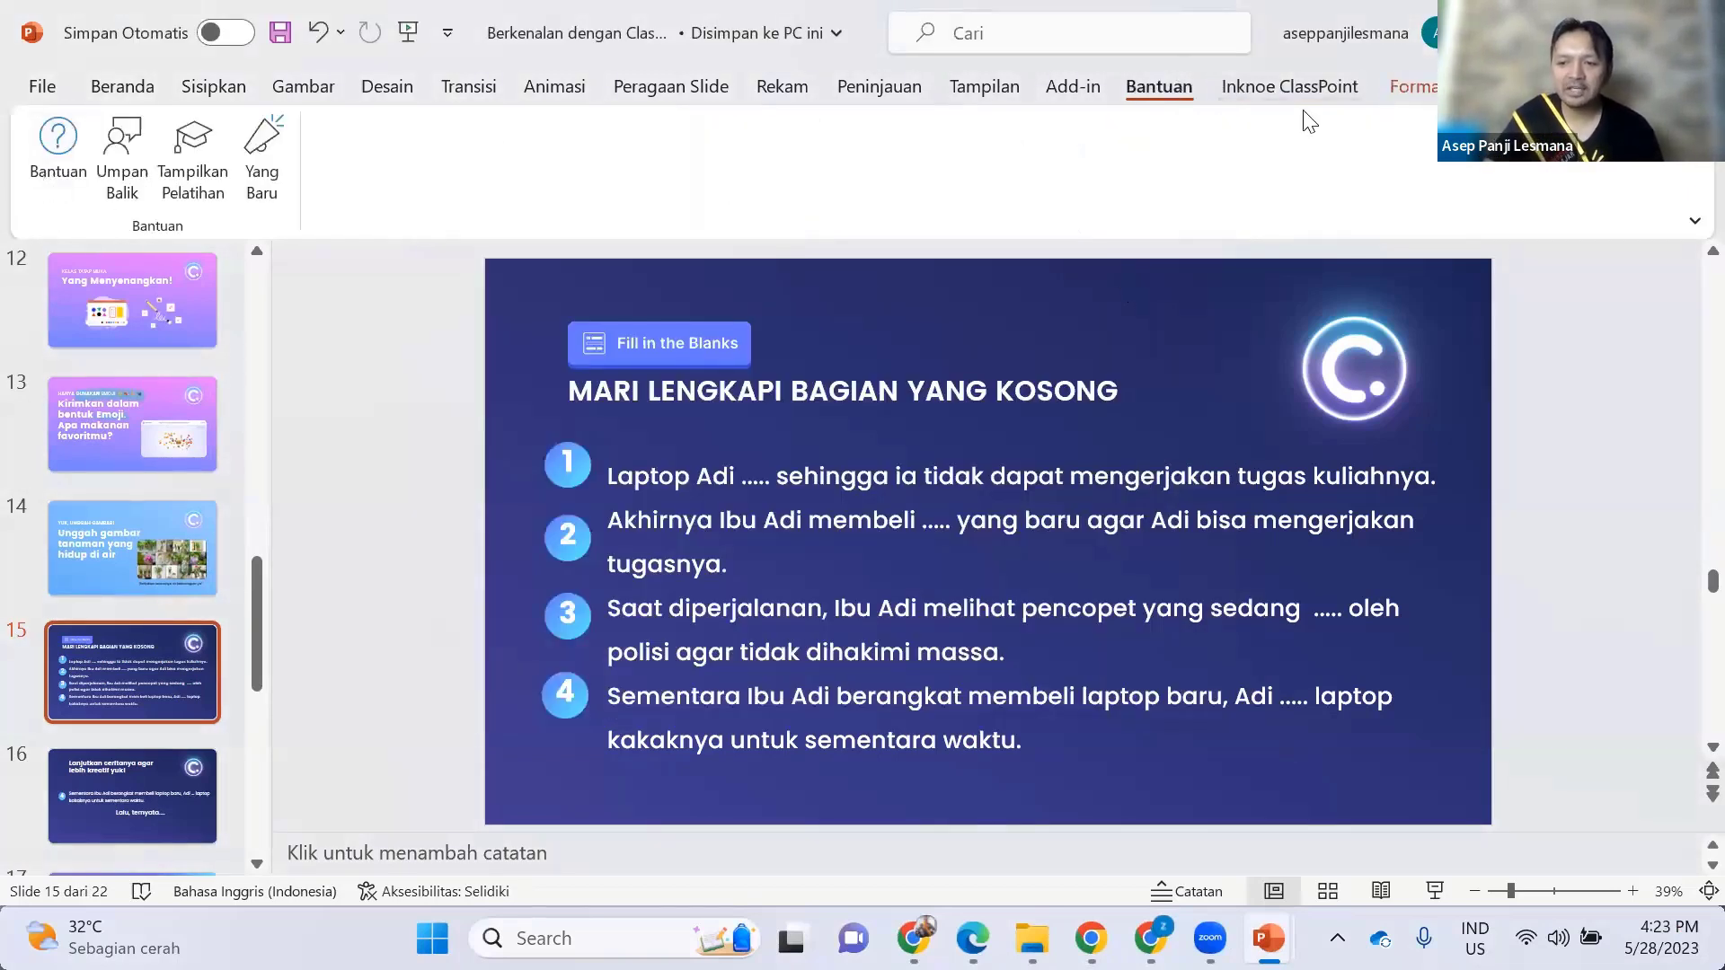
click(1302, 112)
scroll(883, 568, up, 1)
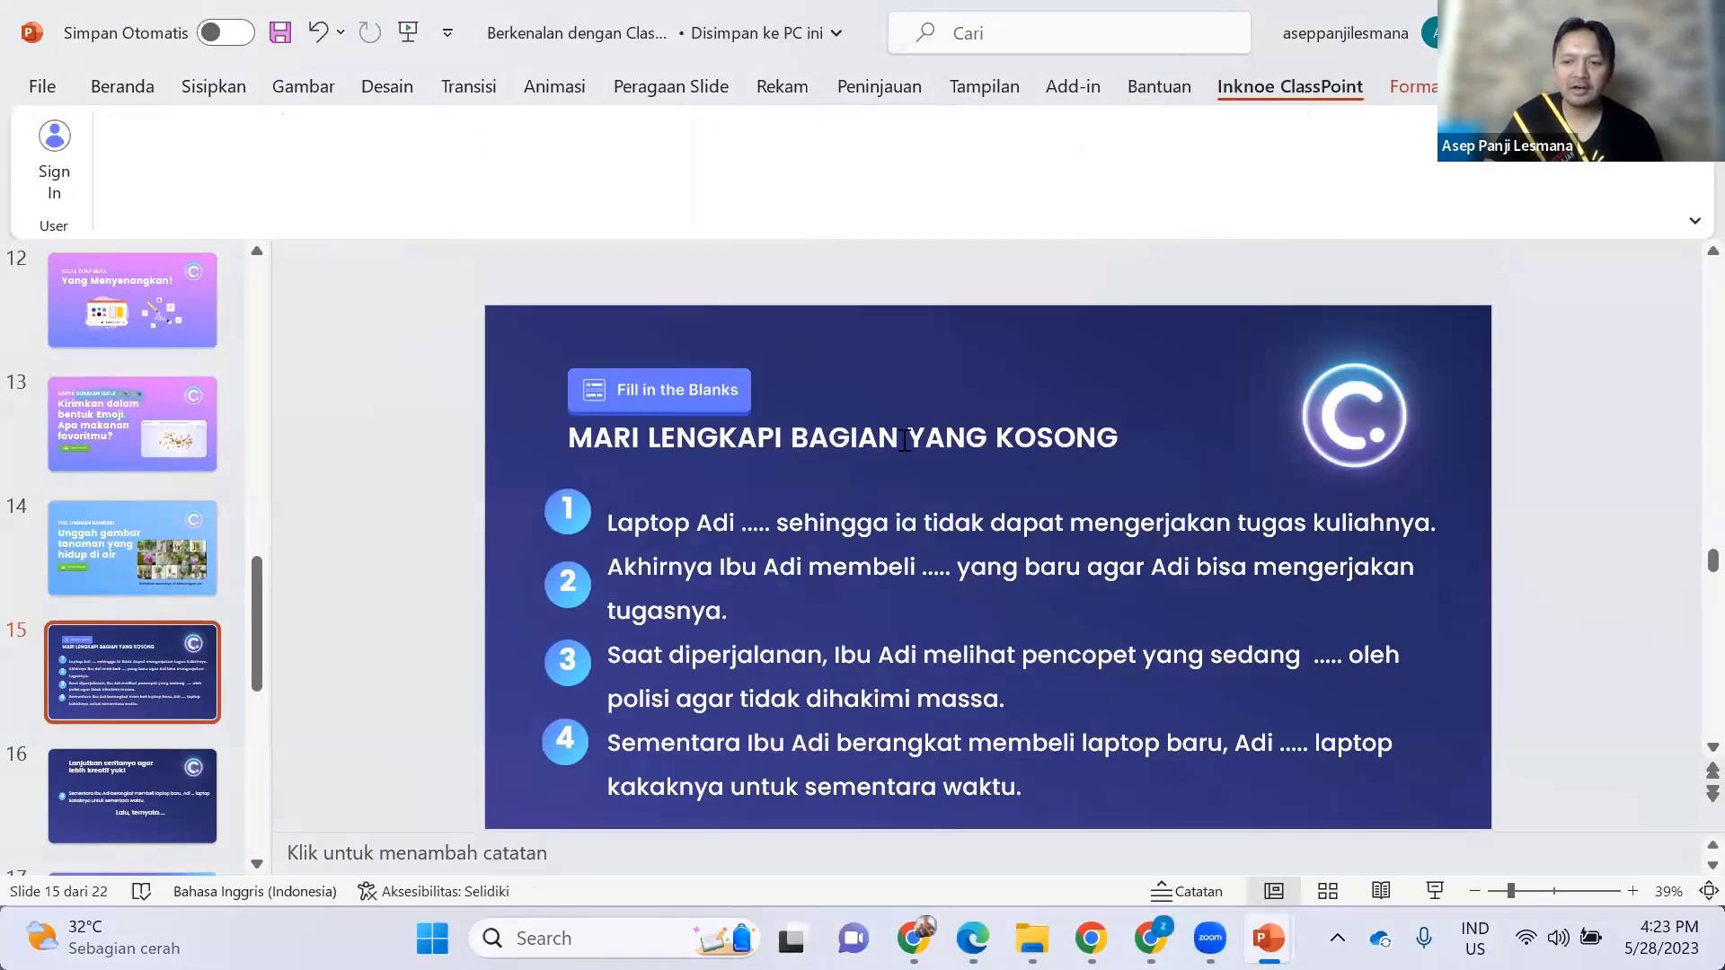
scroll(905, 440, up, 1)
scroll(1132, 115, up, 1)
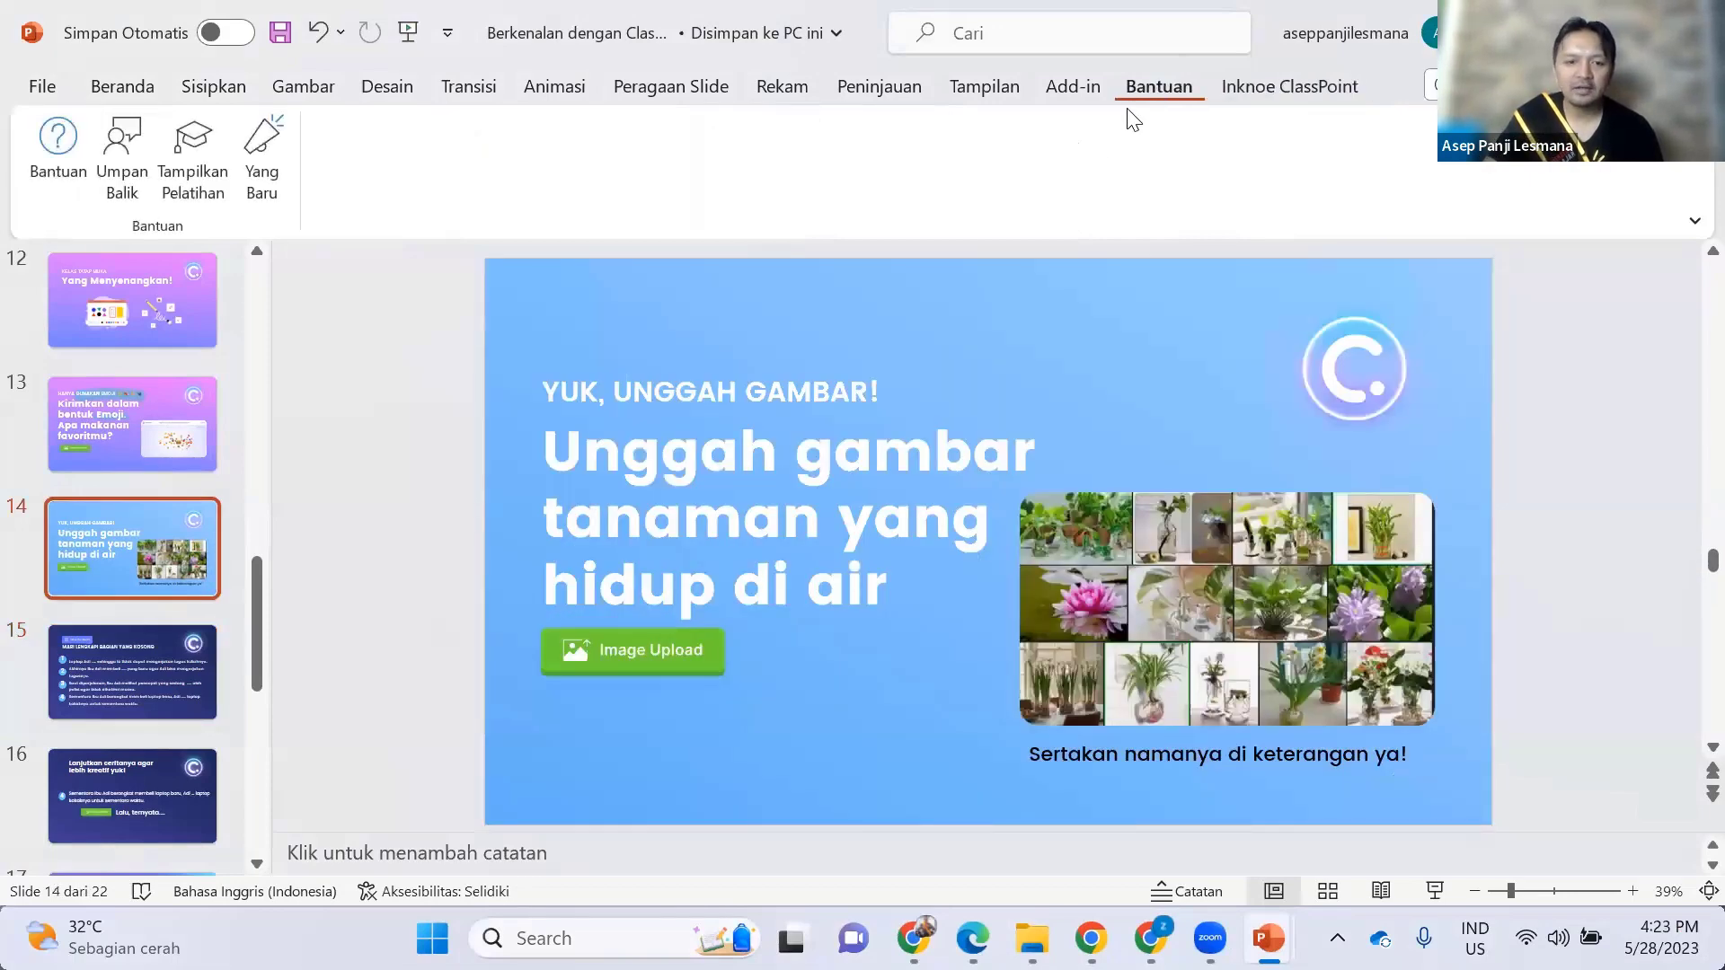
- Create a new blank presentation, Presentasi1, show its ClassPoint commands, and switch to Chrome
key(alt+f)
click(77, 212)
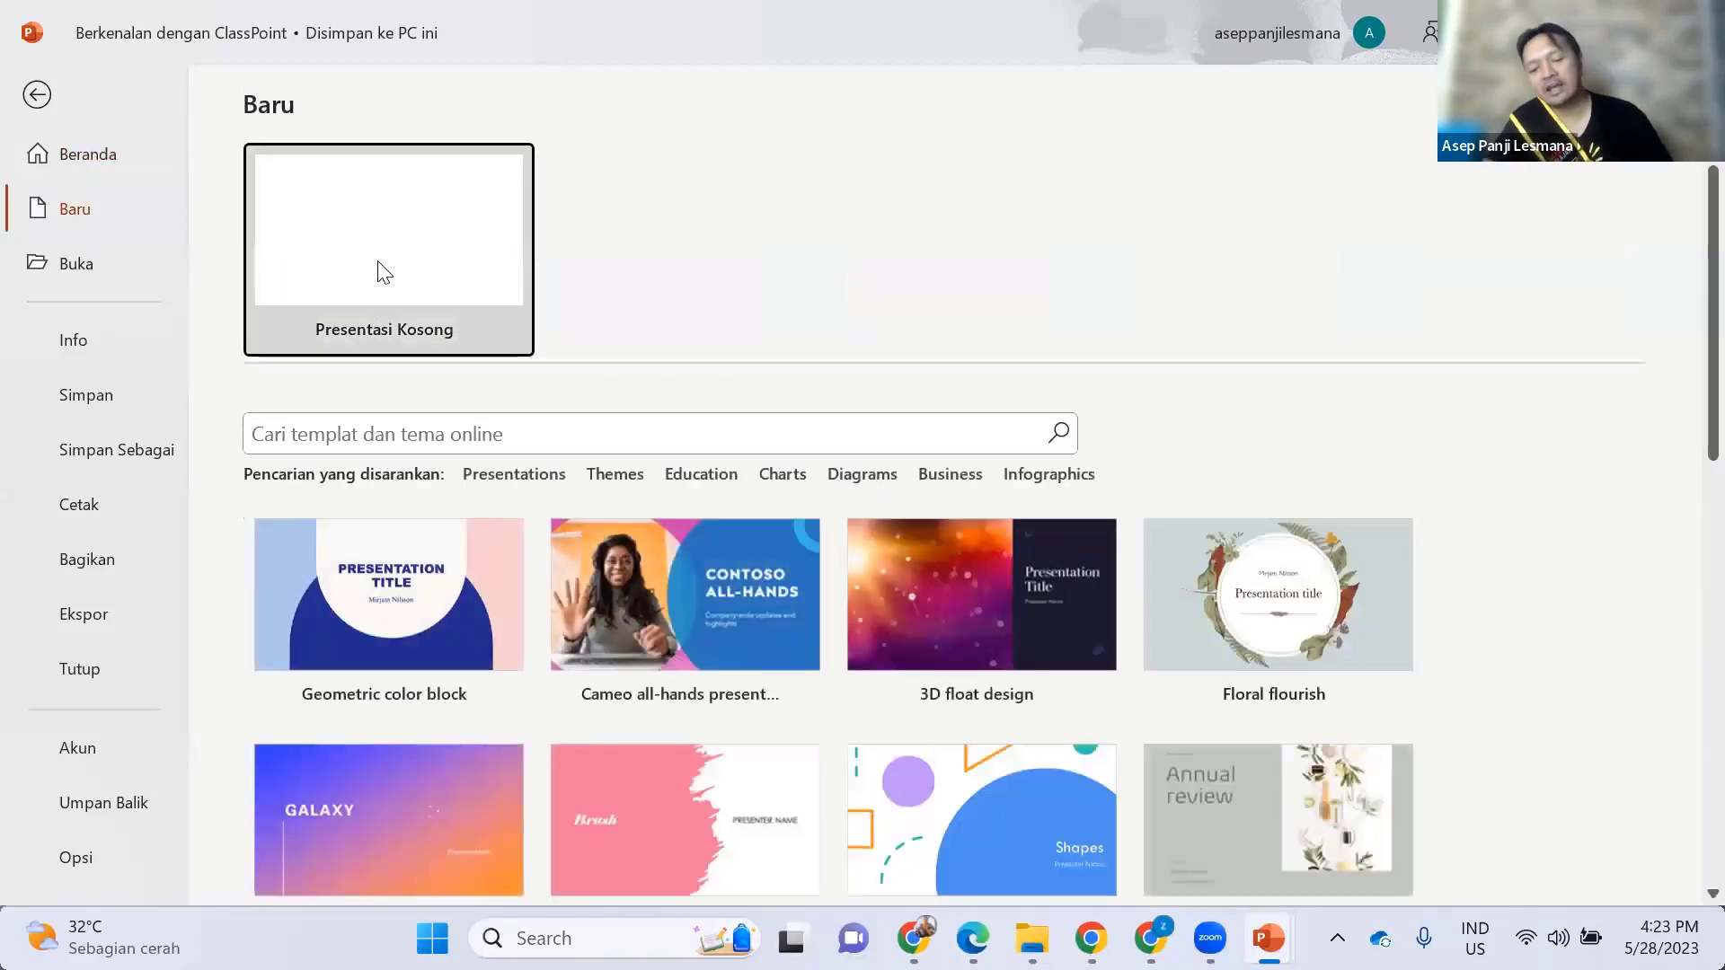
click(385, 271)
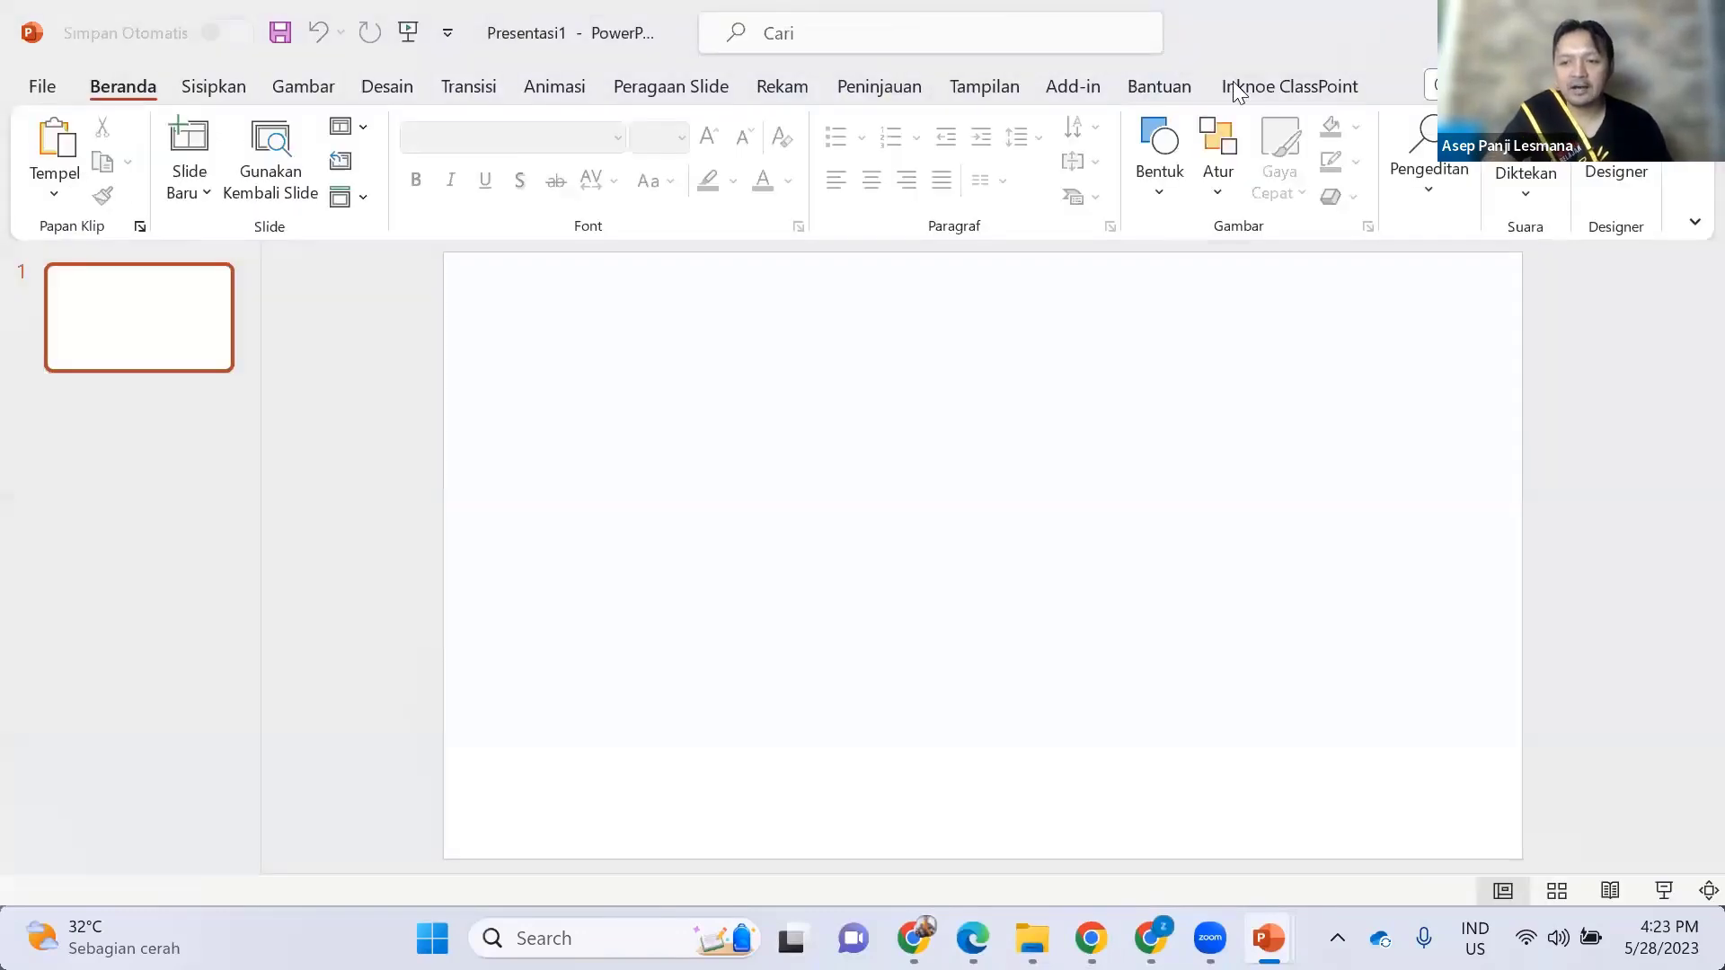
click(1235, 85)
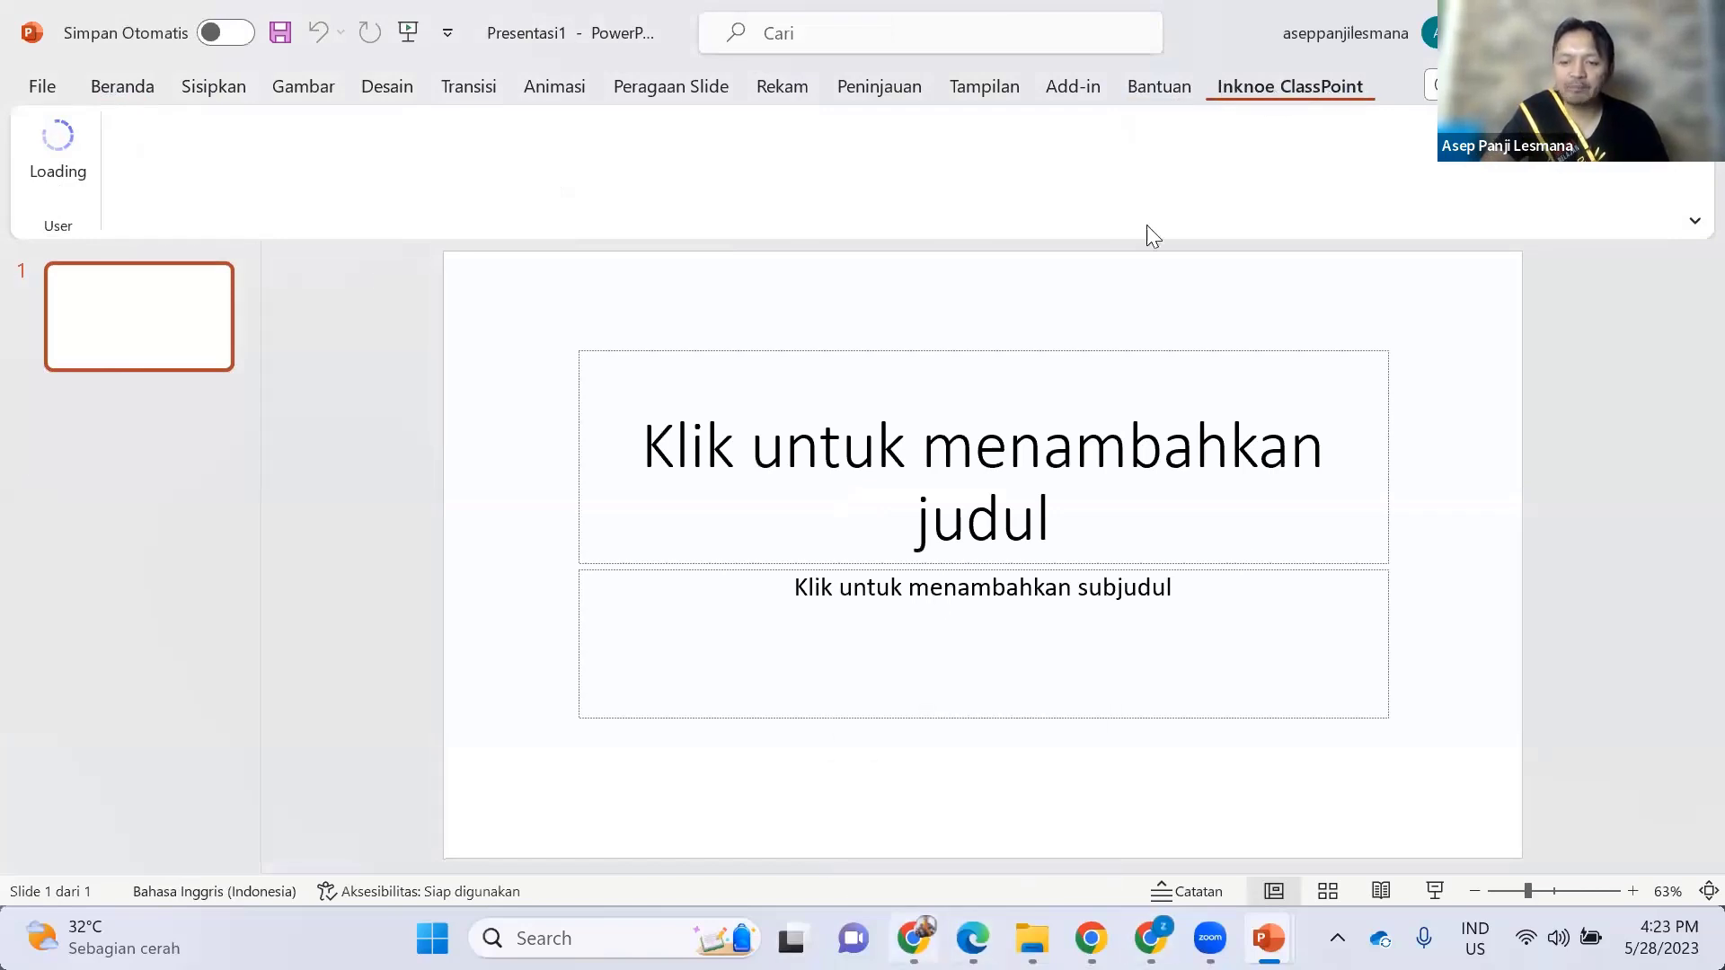
key(alt+Tab)
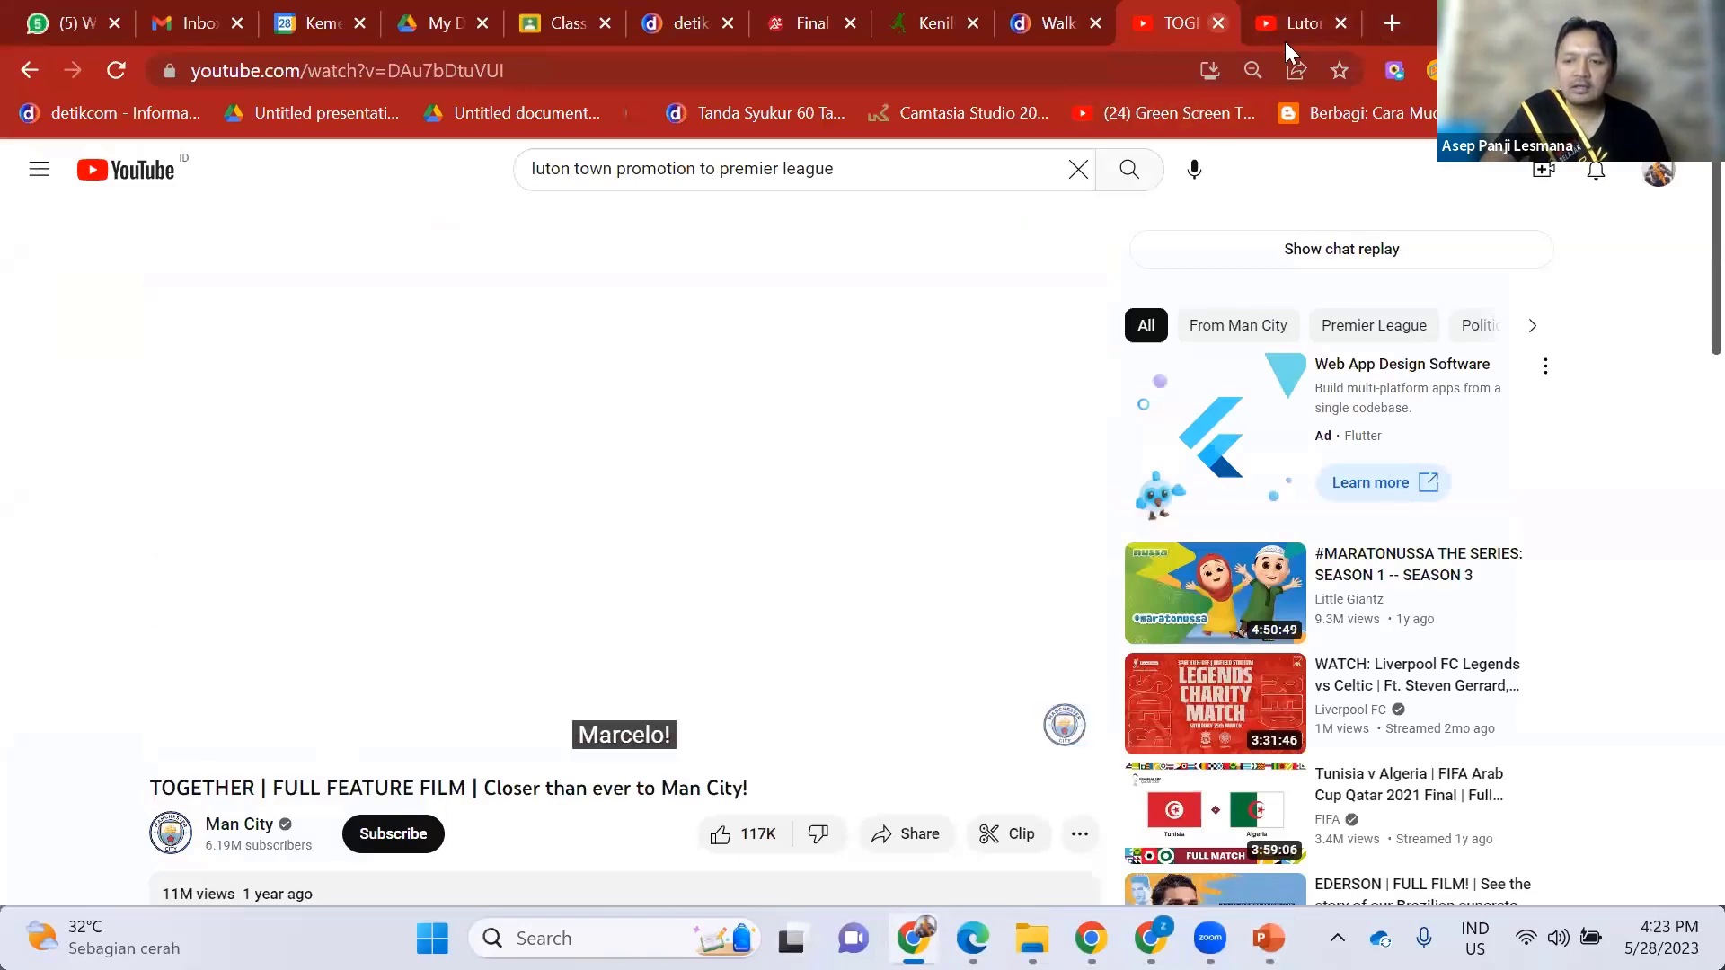
- Close both YouTube tabs and load classpoint.io in the detik news tab
click(1285, 41)
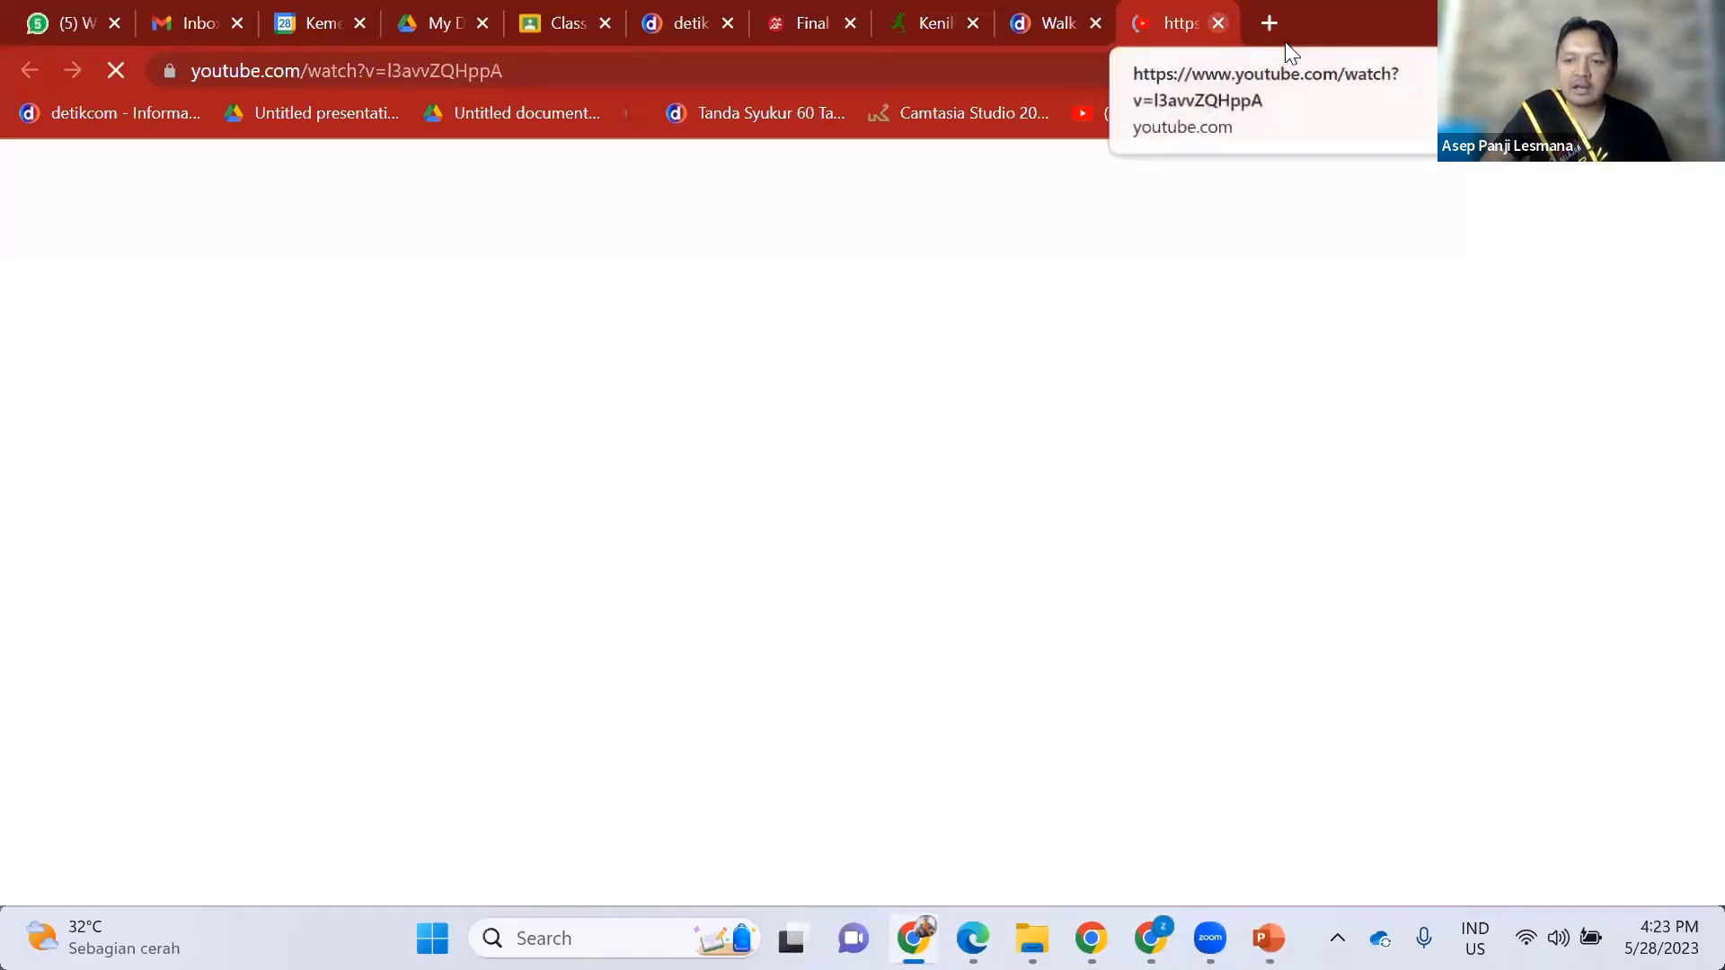
key(ctrl+w)
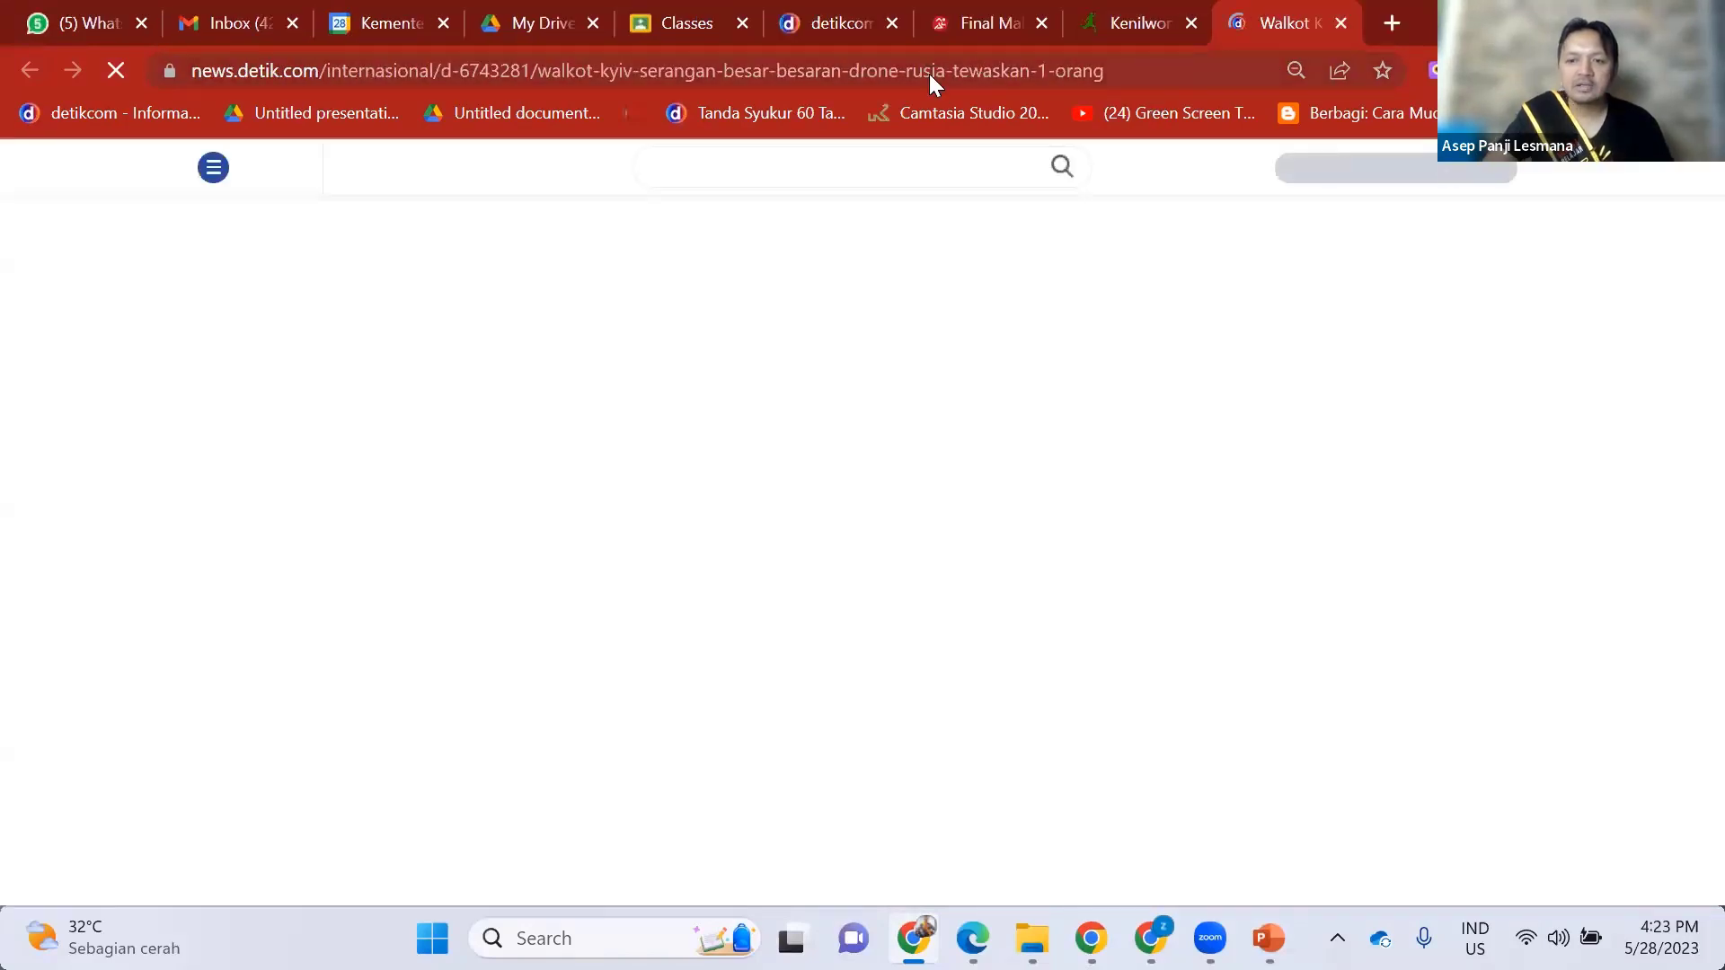
click(928, 74)
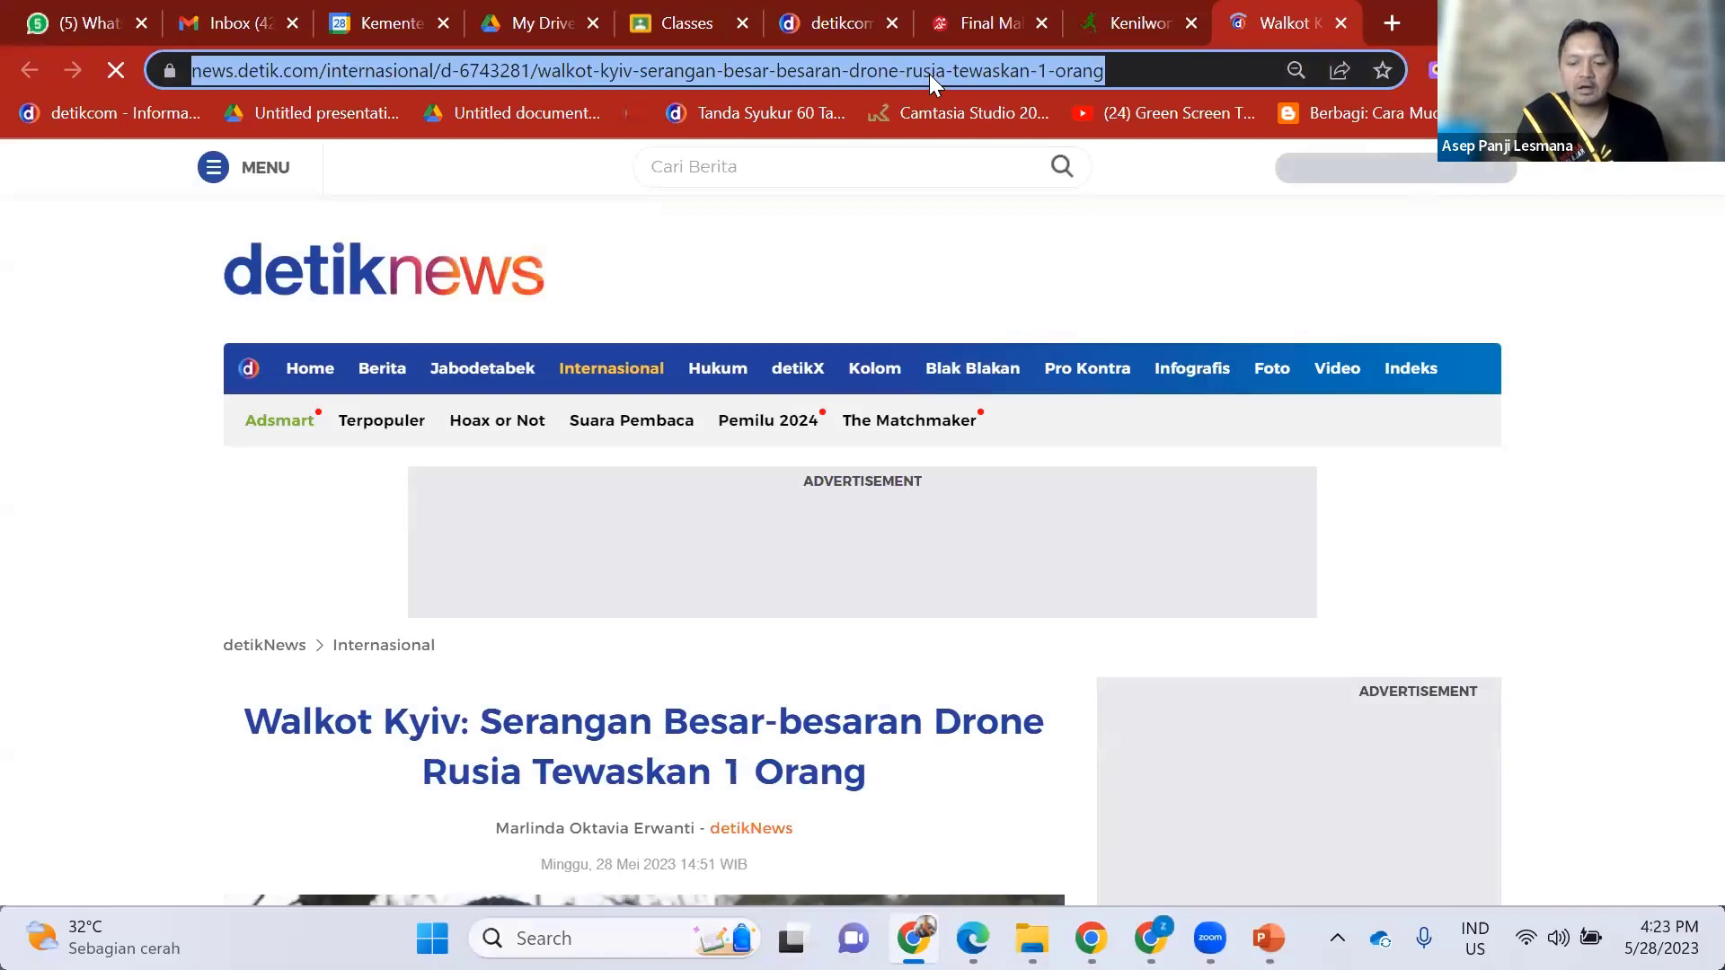
text(clas)
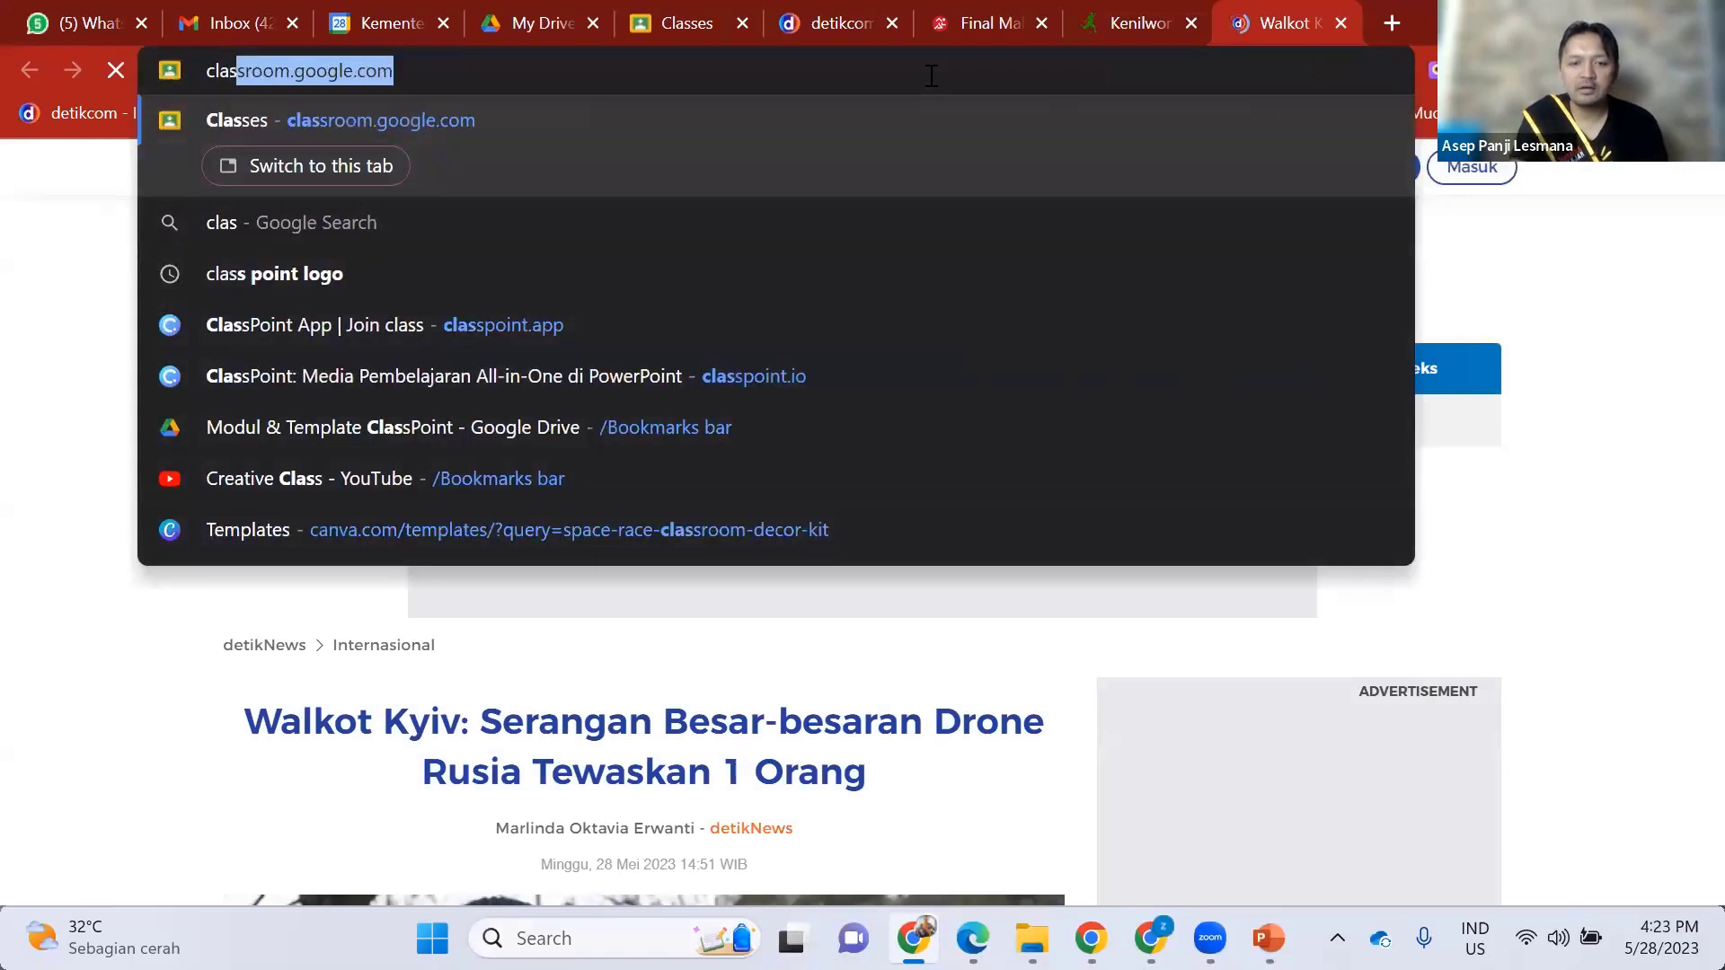
text(s)
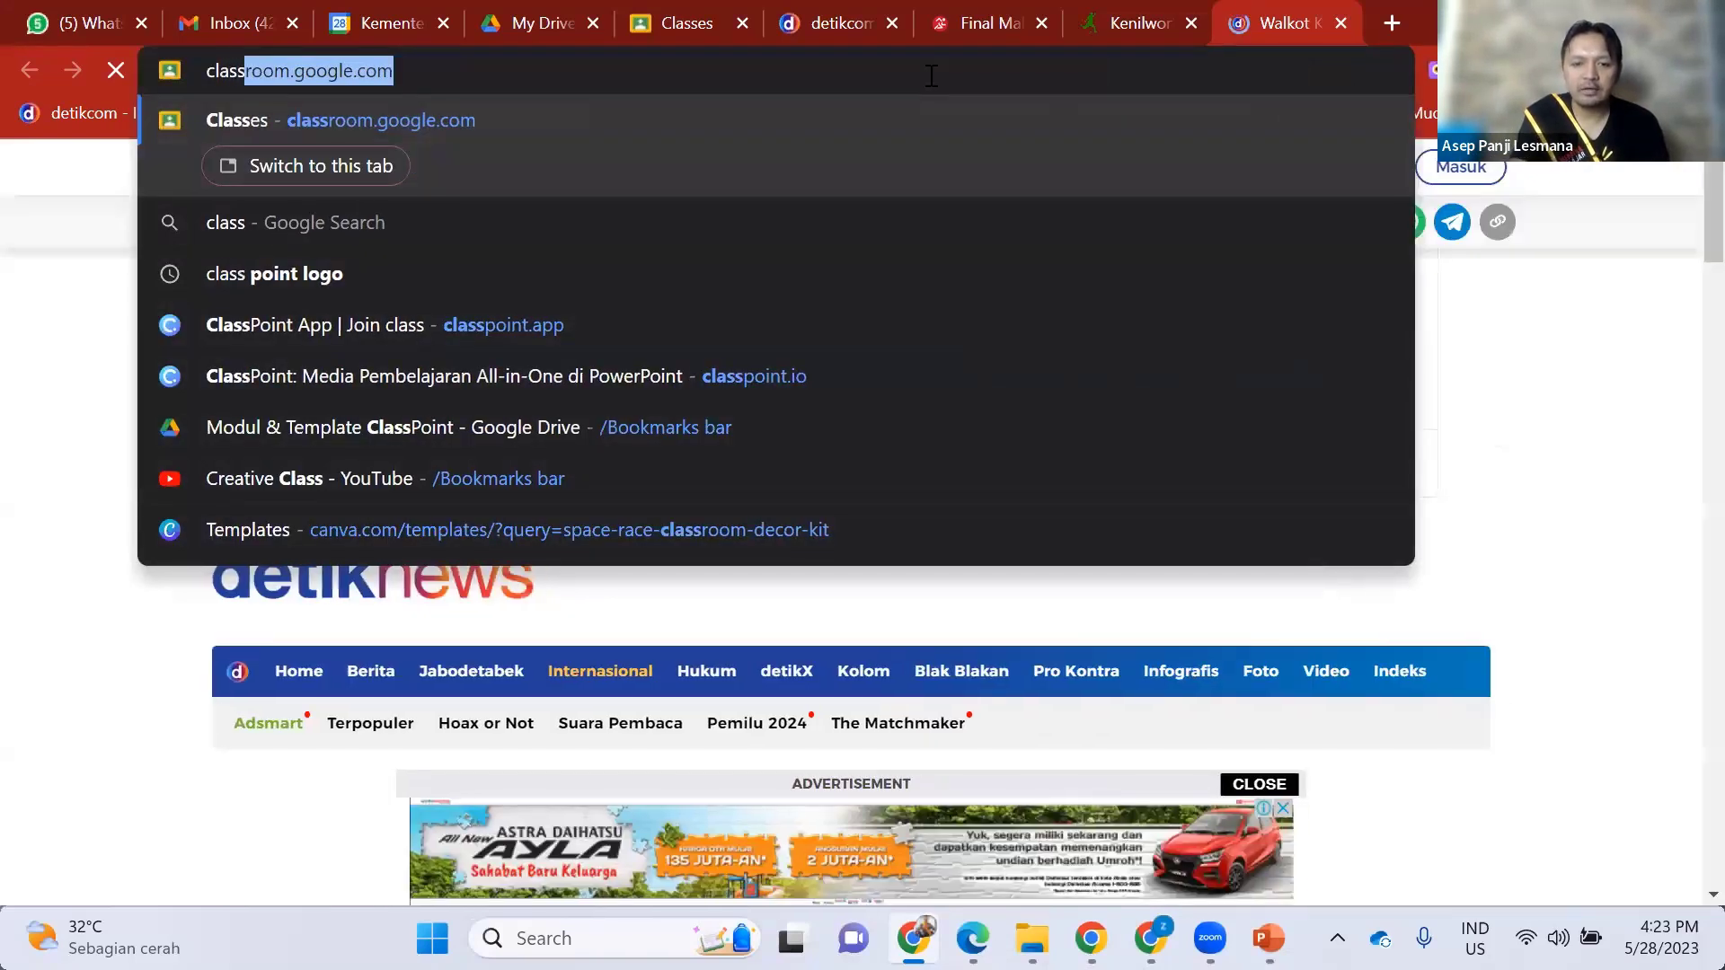
text(poin)
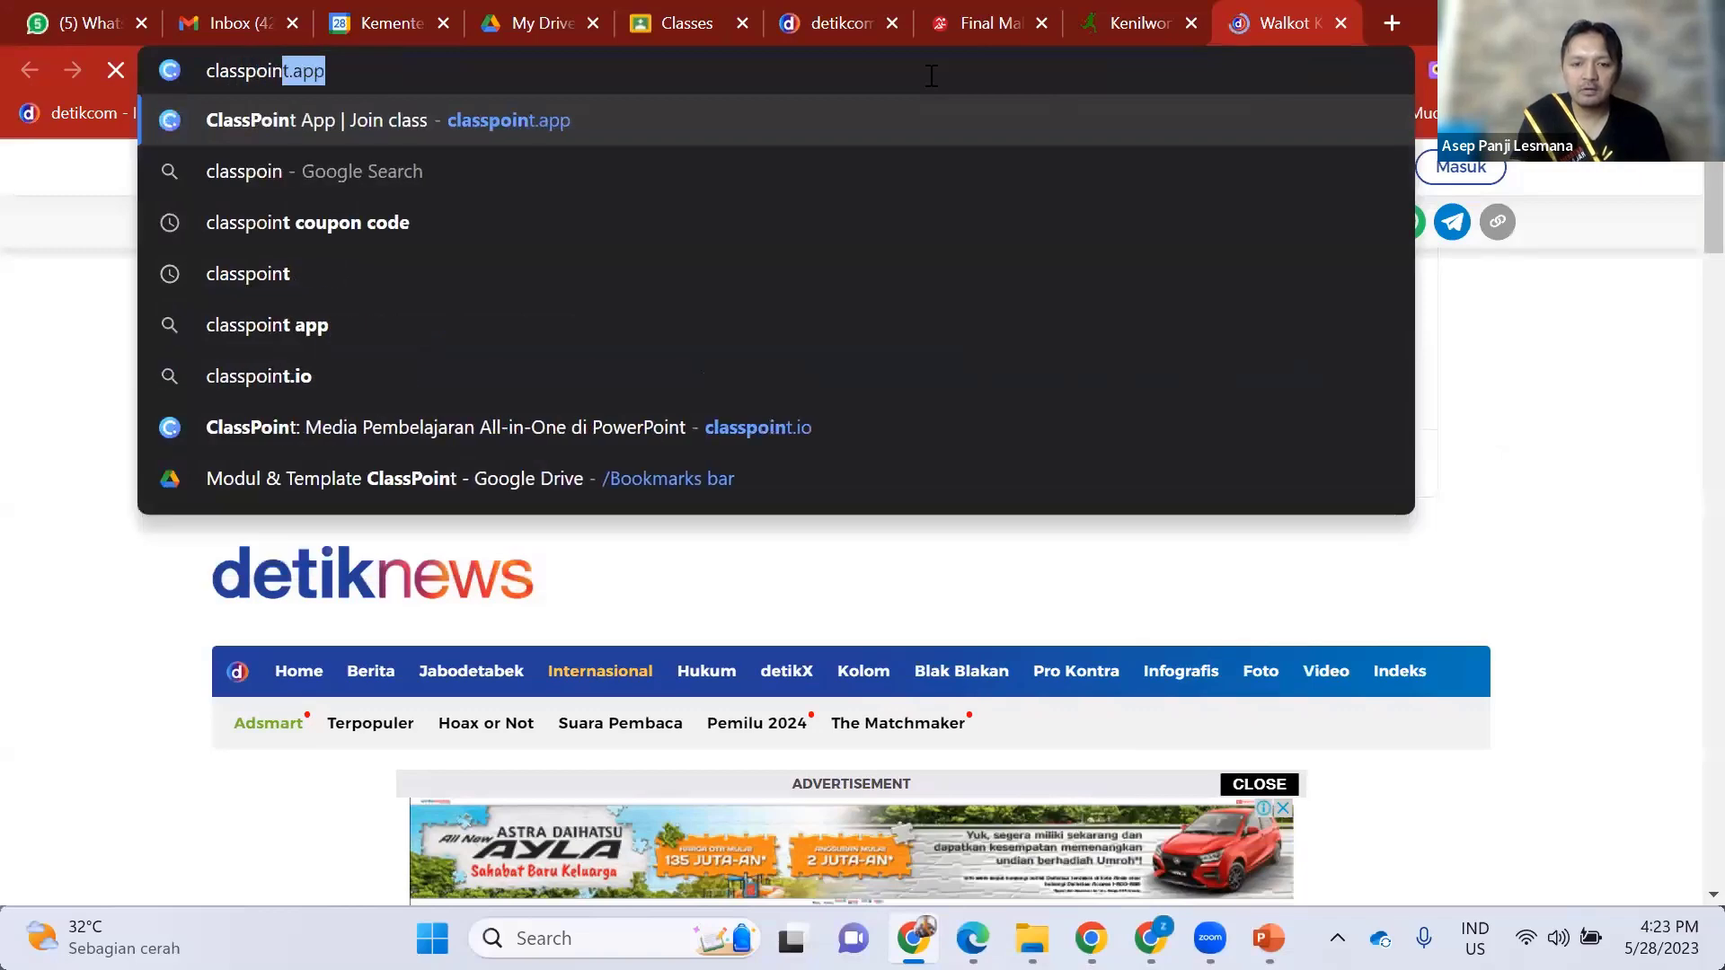
text(t.io)
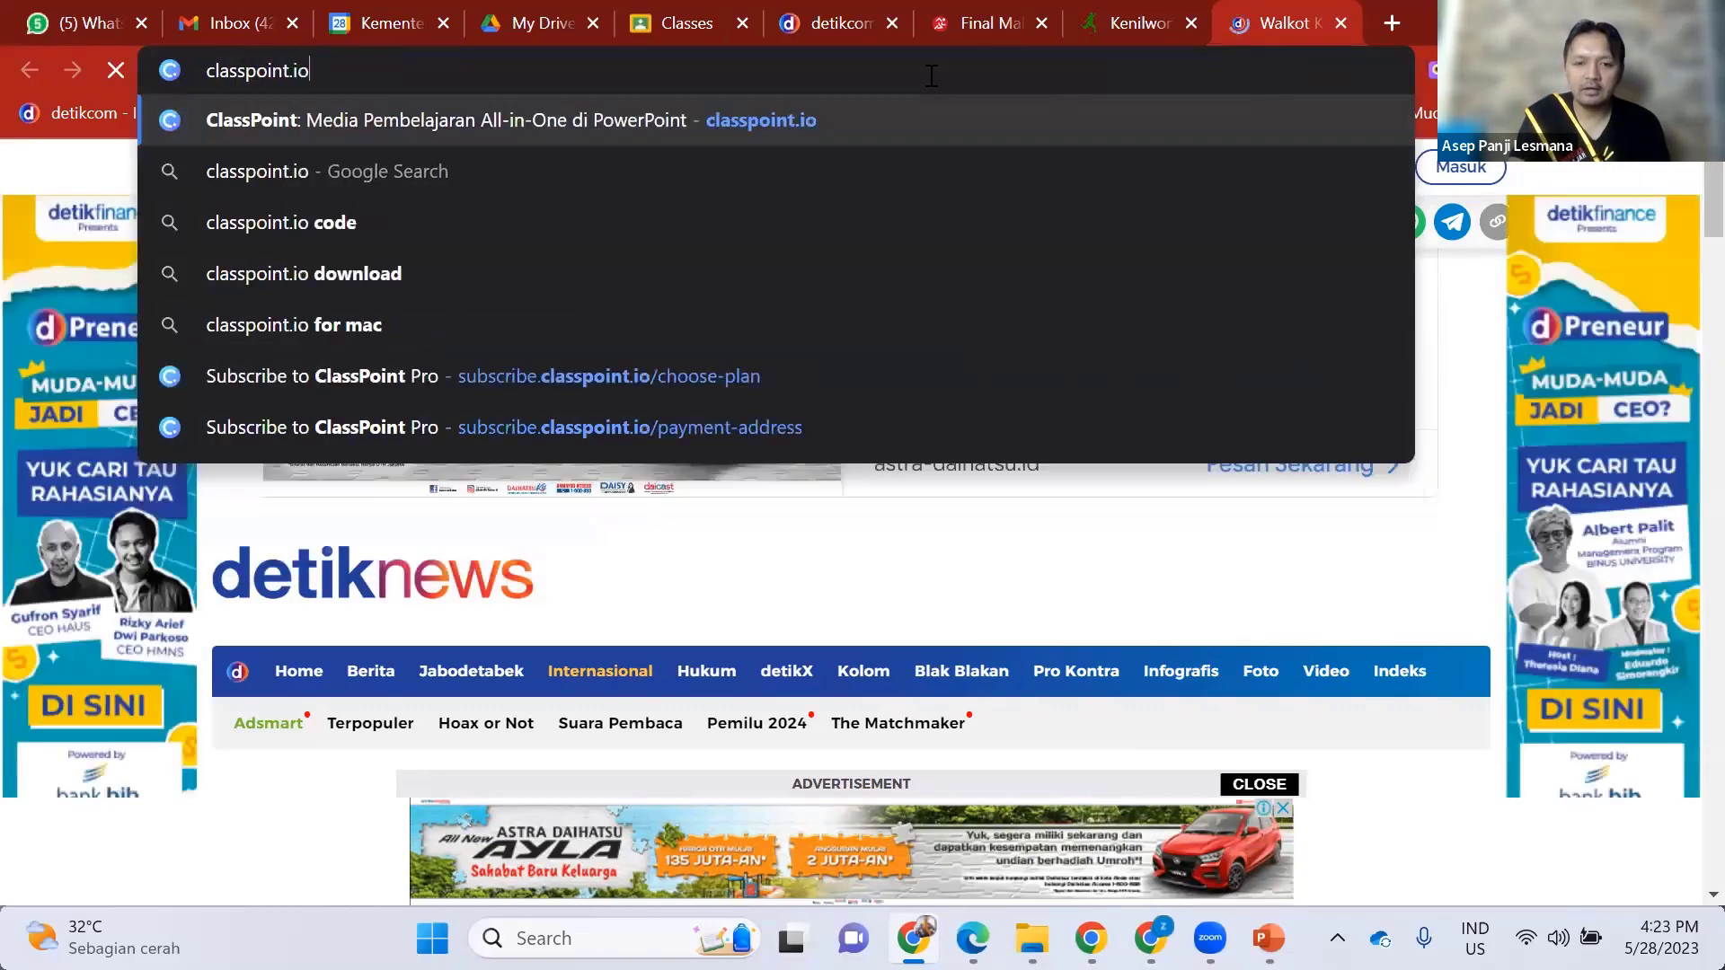
key(Return)
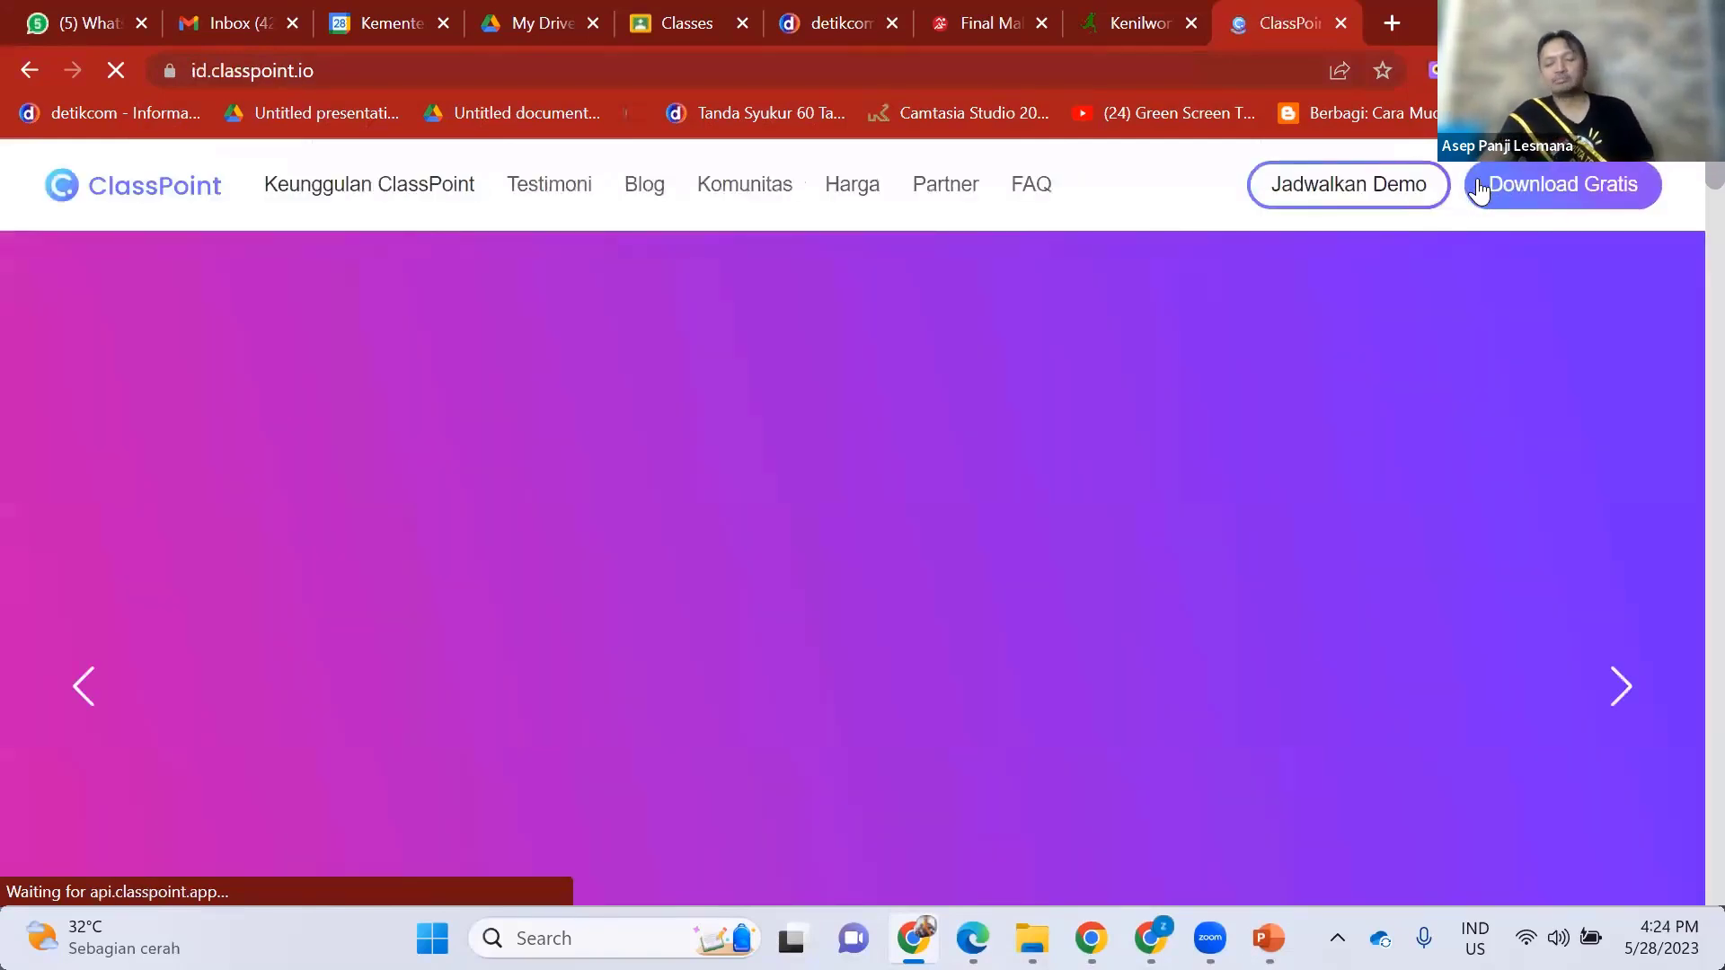
- Download the free ClassPoint installer, ClassPoint-Setup (4).exe, and run it once finished
click(1530, 188)
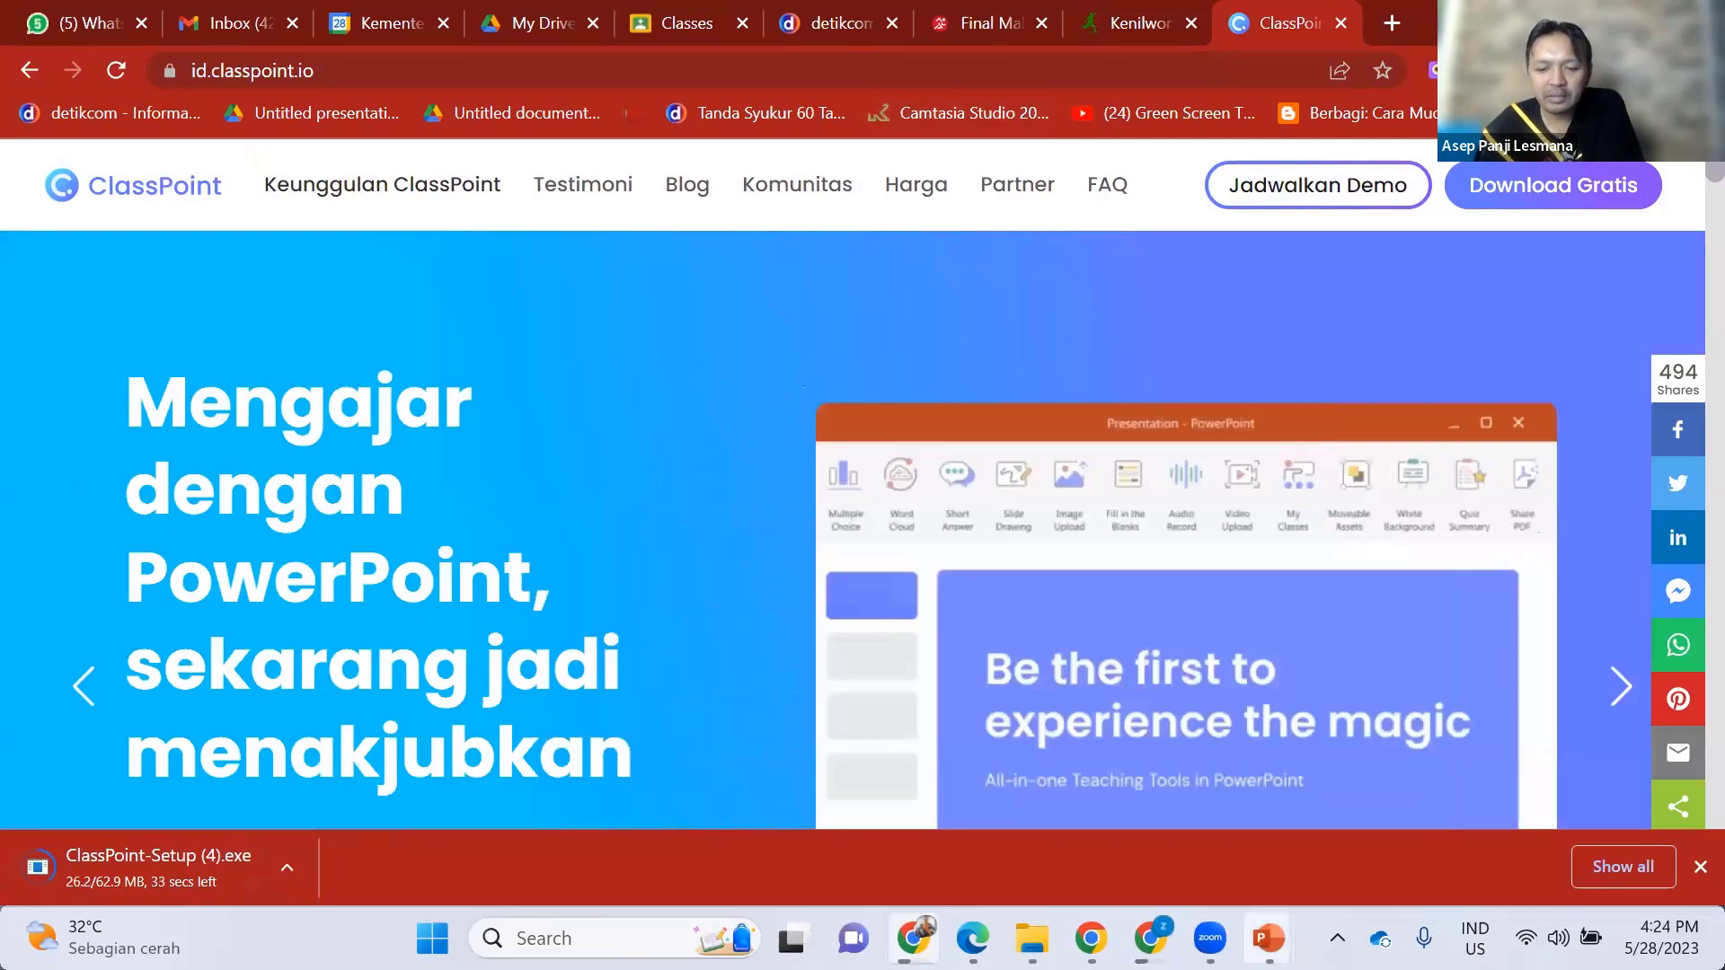
drag(1267, 938, 1270, 772)
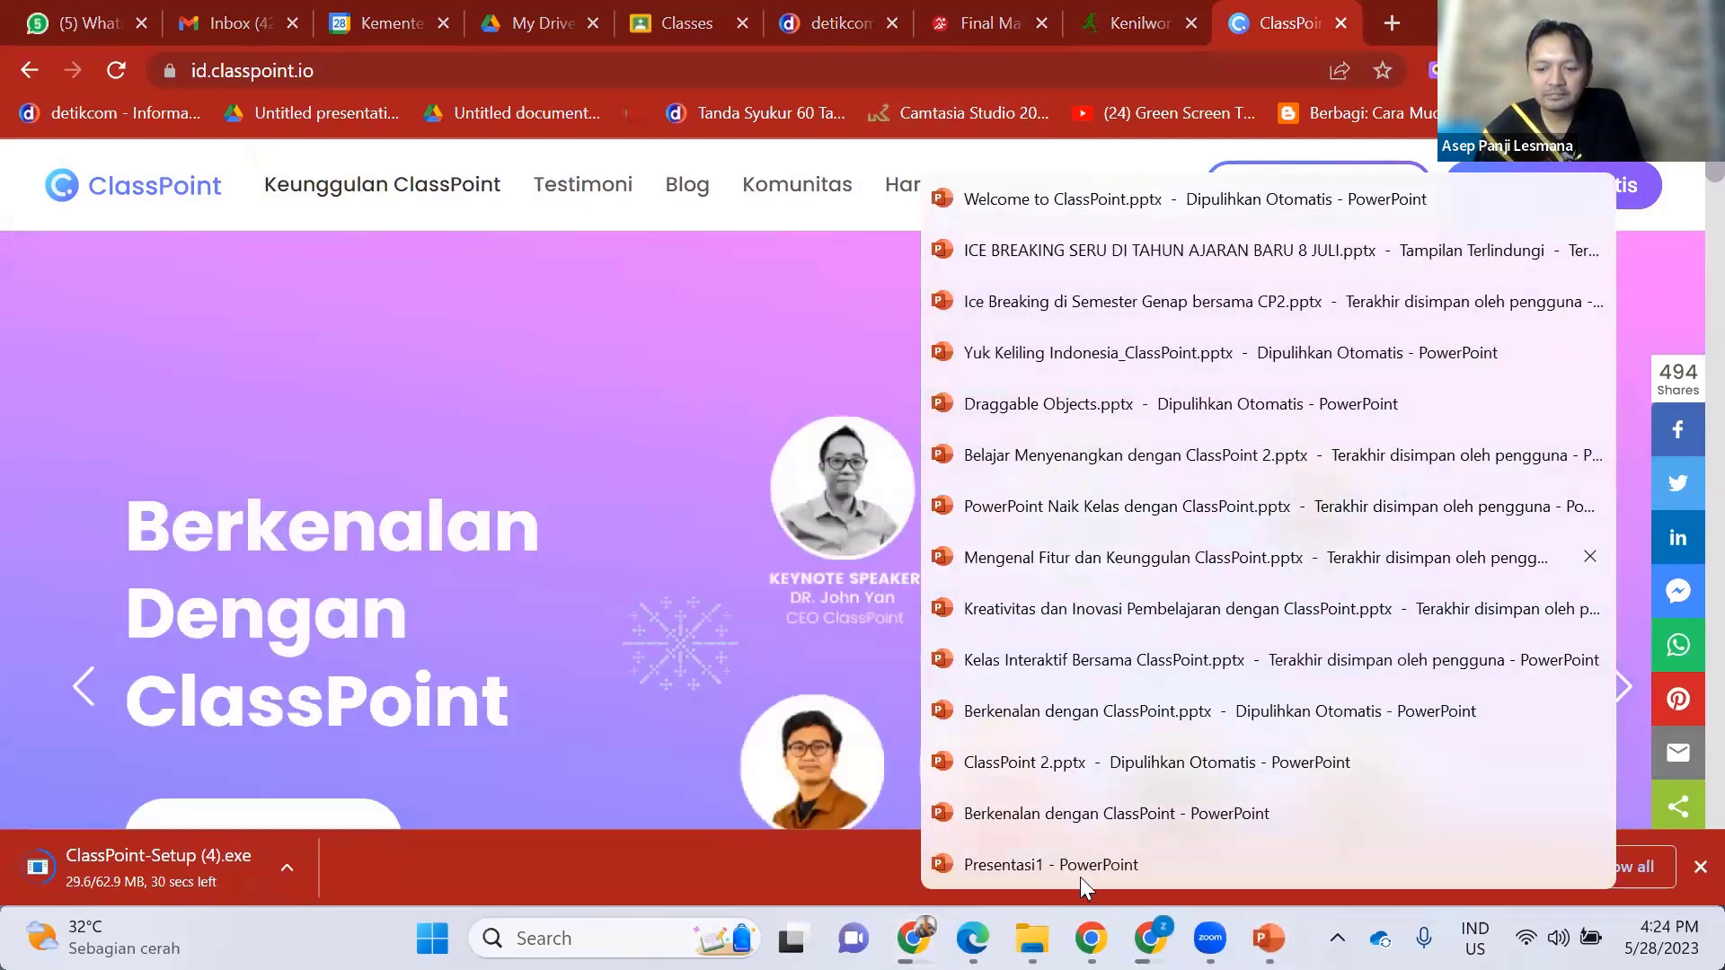
click(1080, 877)
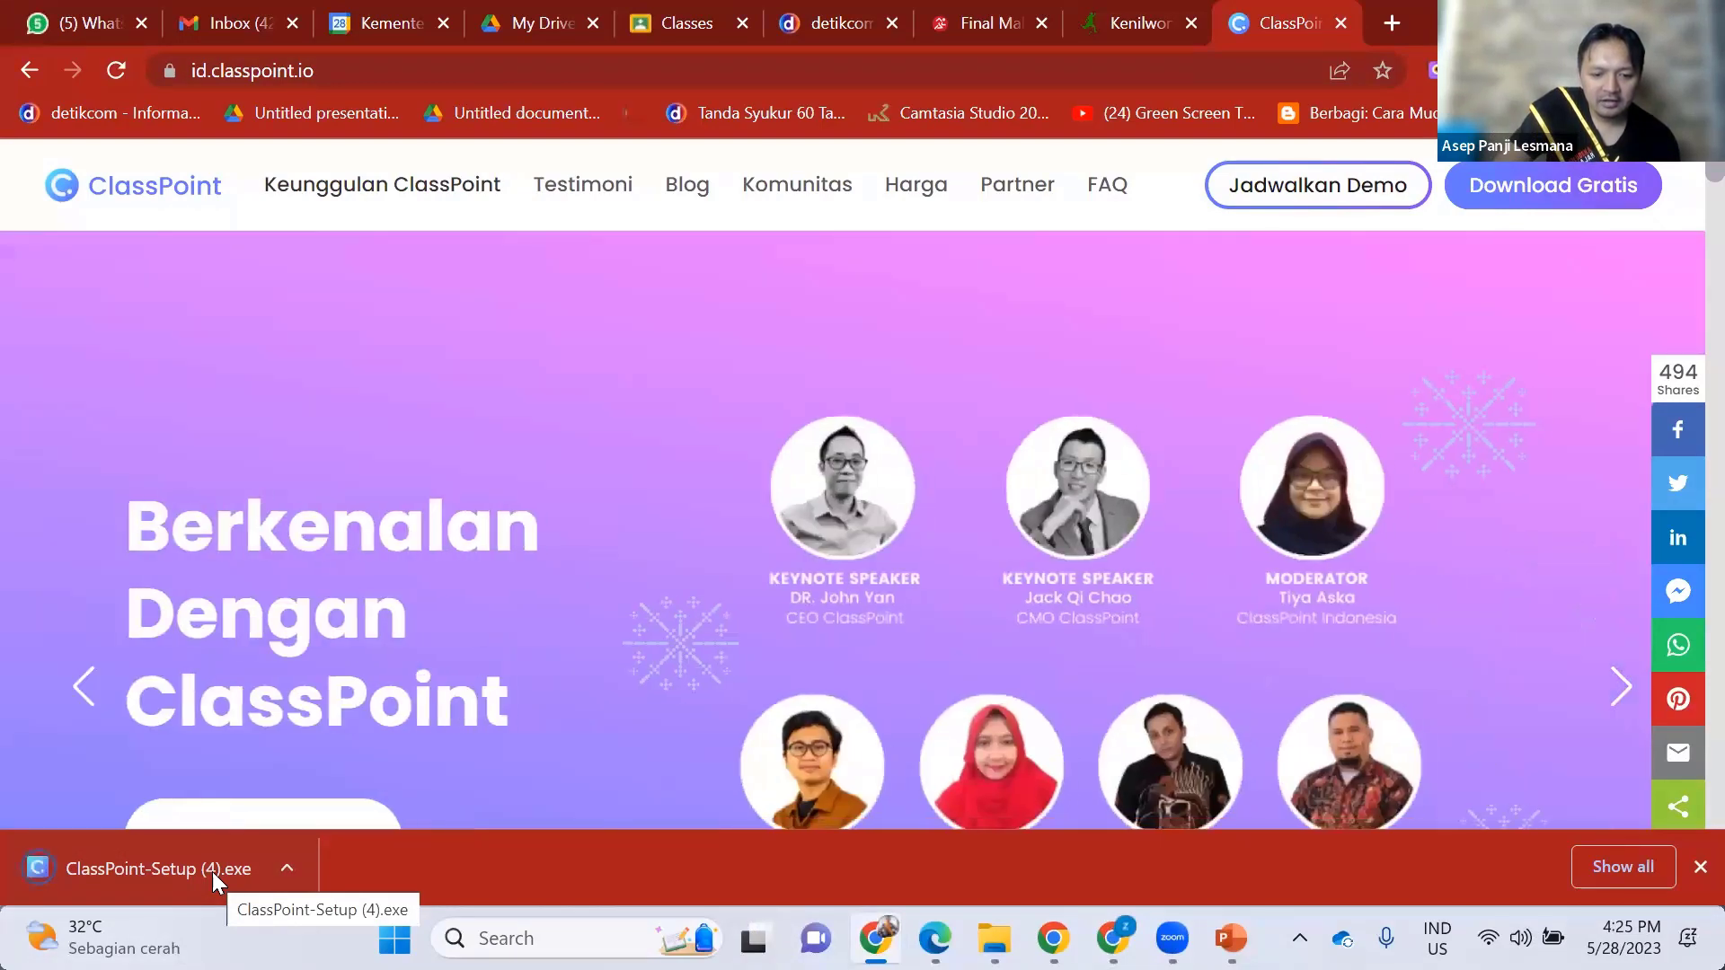
click(212, 868)
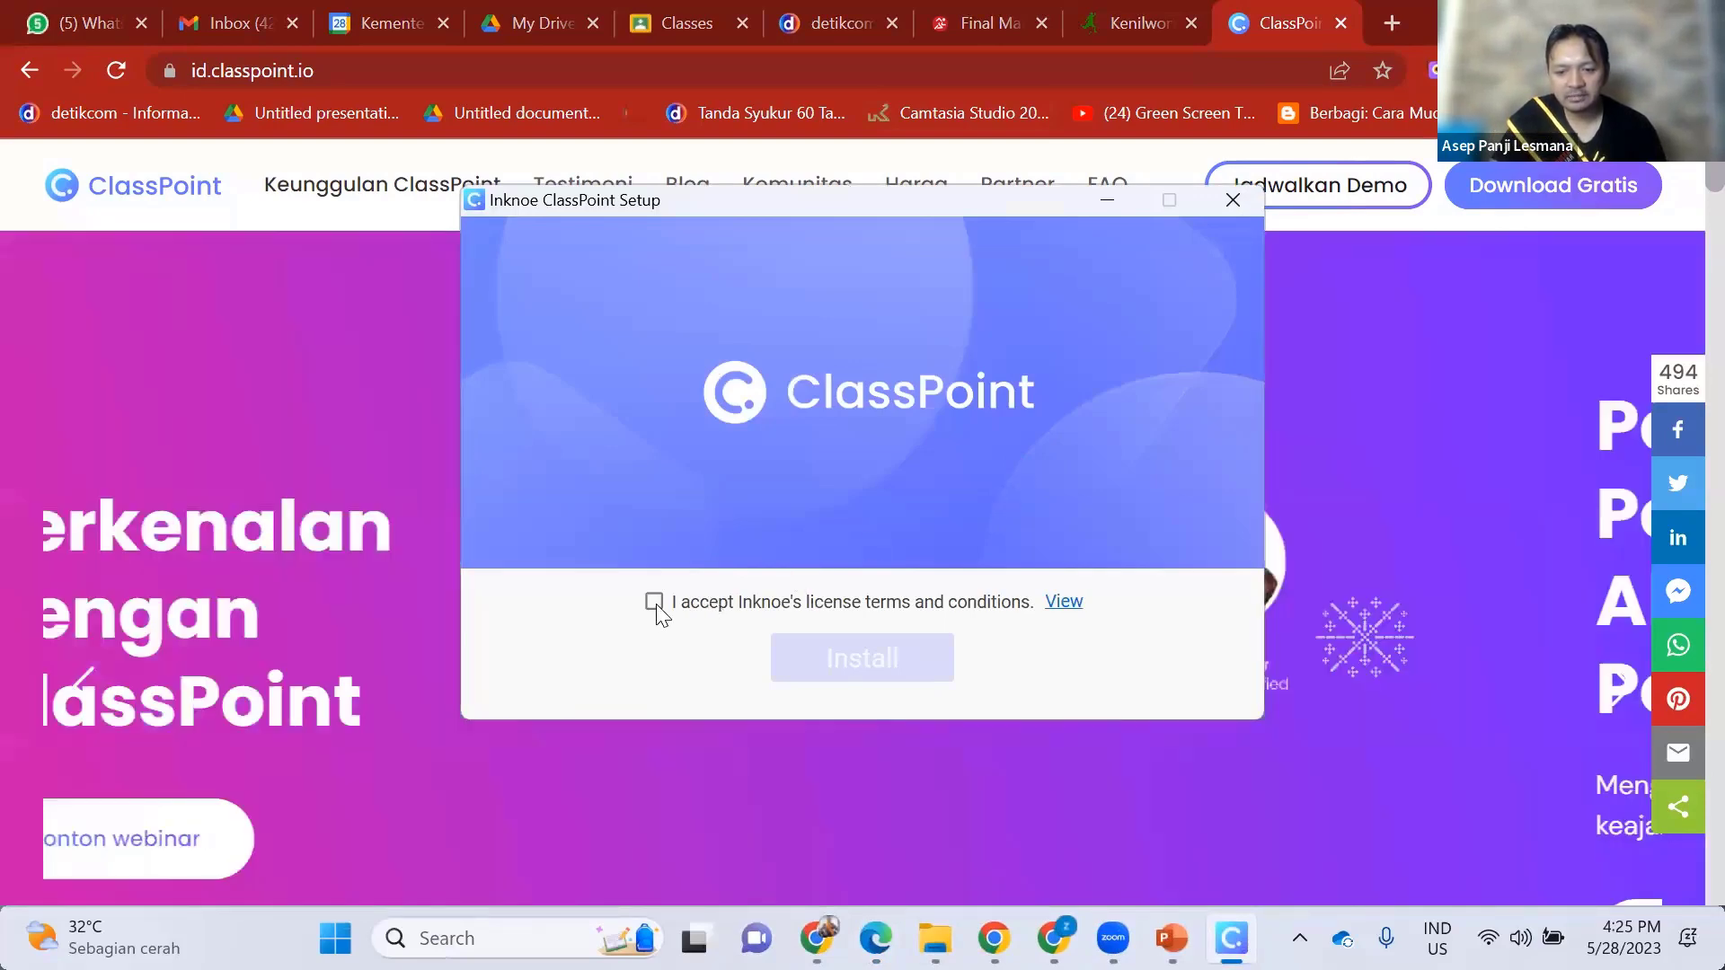
- Try installing ClassPoint twice, dismiss both close-PowerPoint warnings, and quit the setup window
click(654, 602)
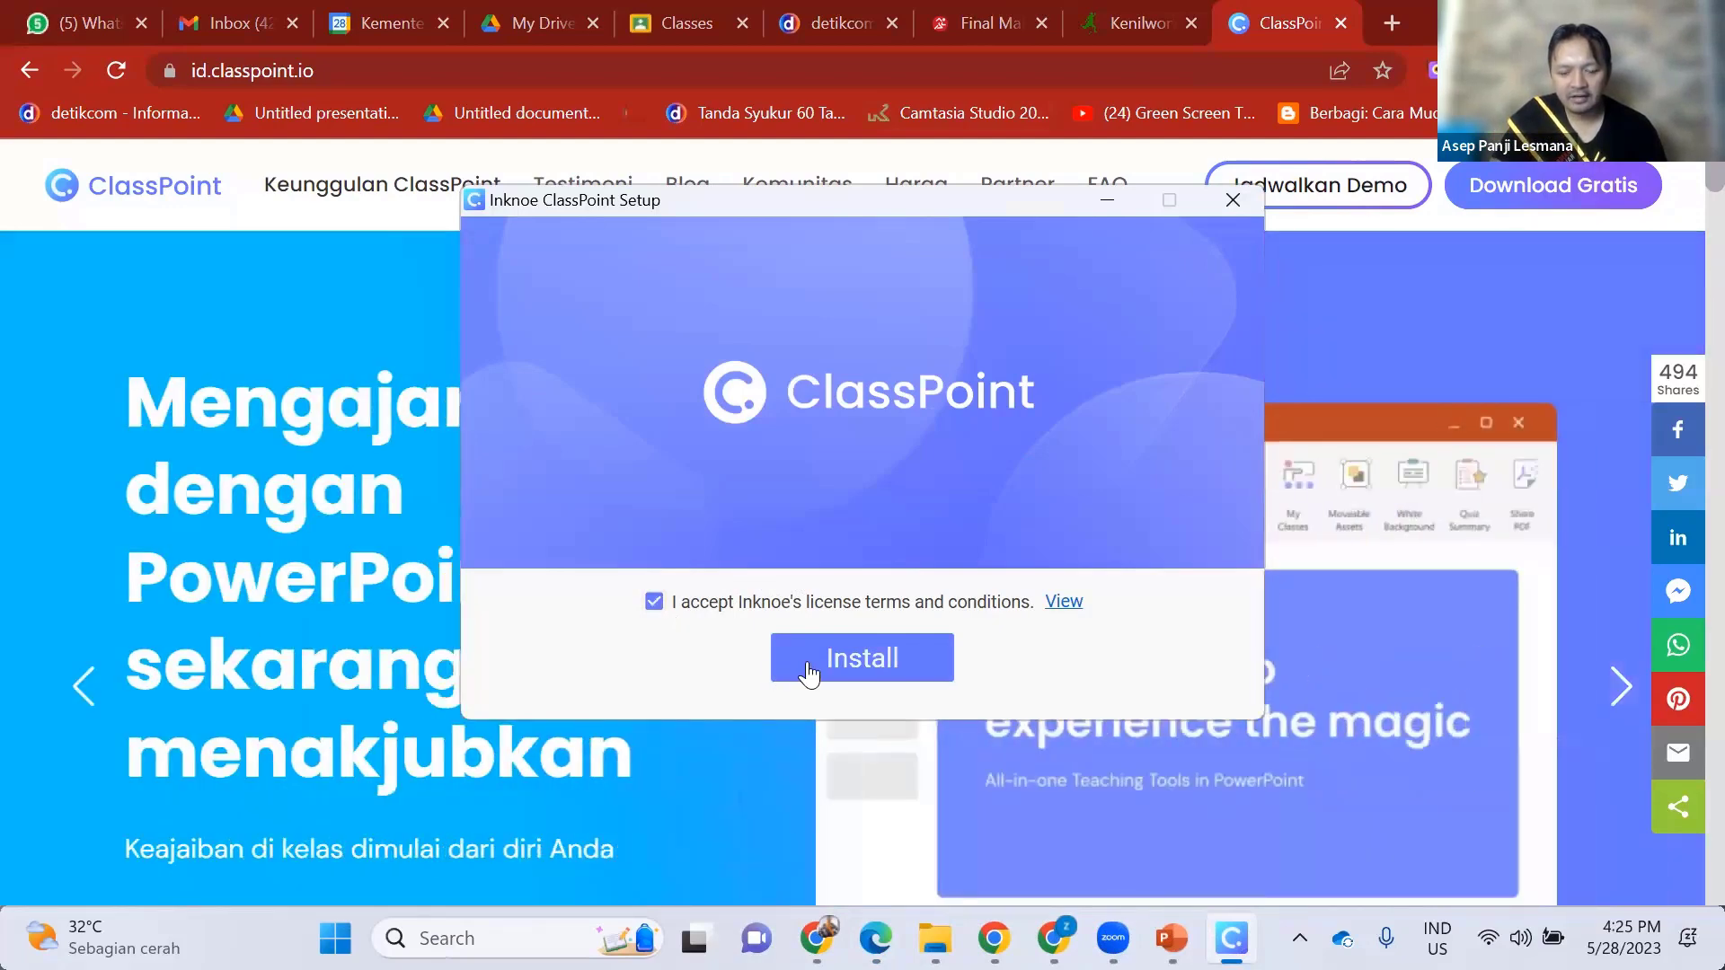
click(809, 669)
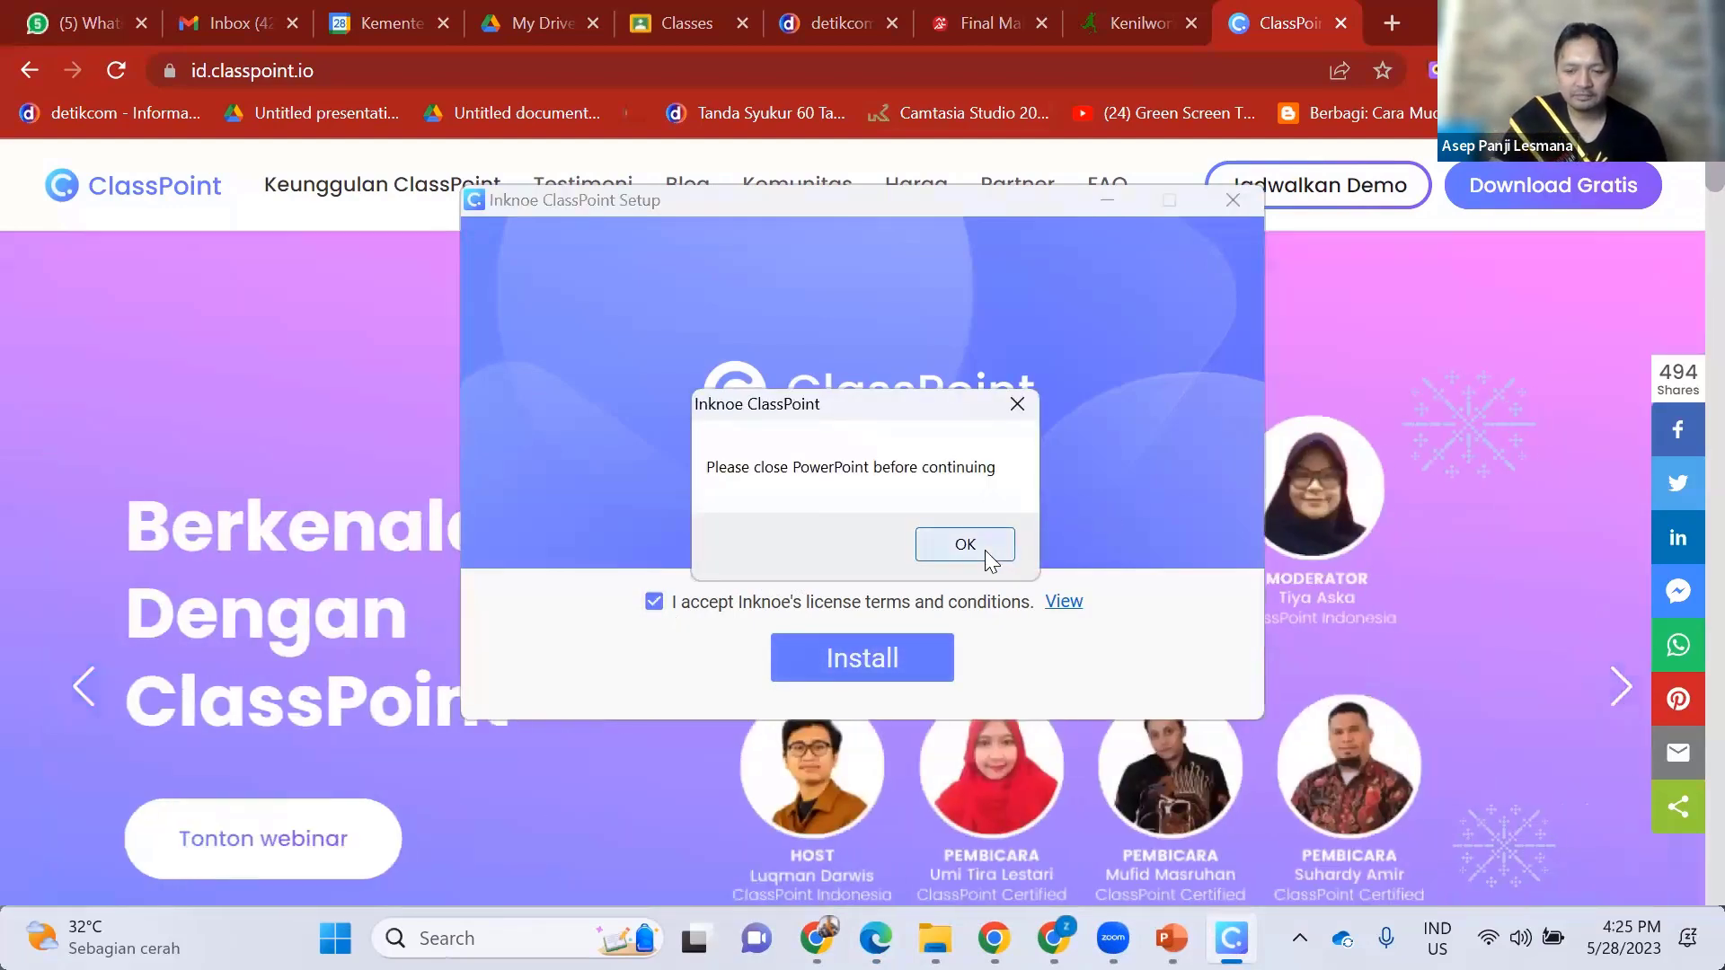
click(986, 550)
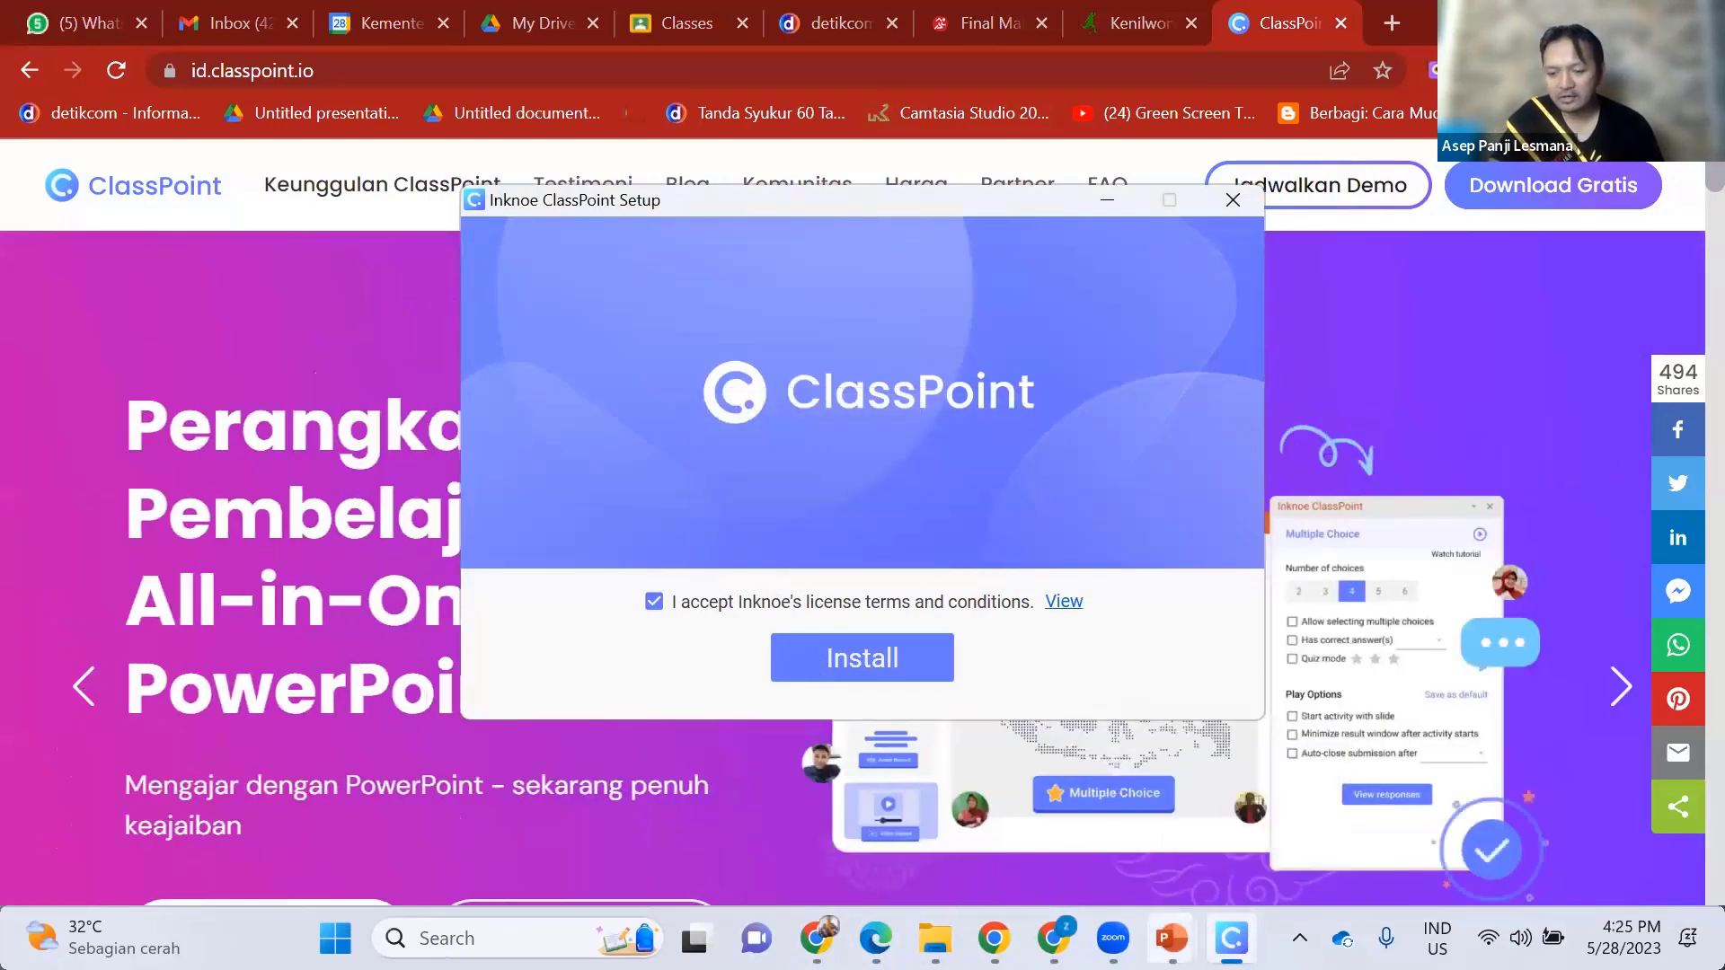
mouse_move(1172, 938)
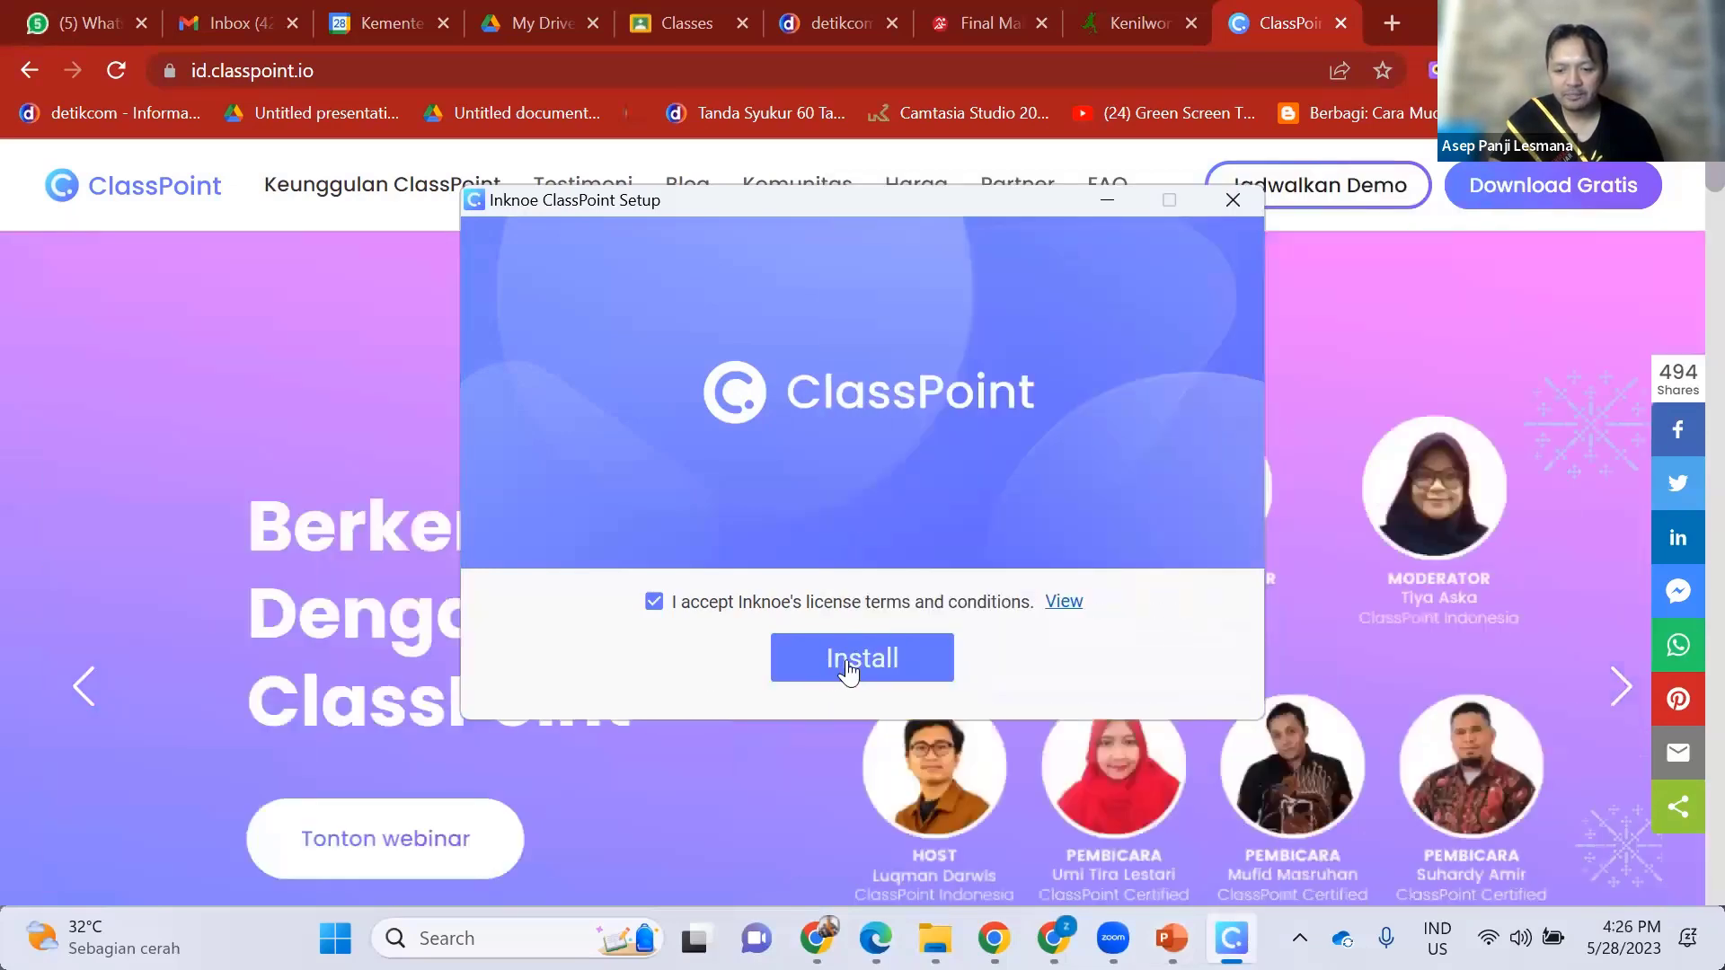
click(846, 660)
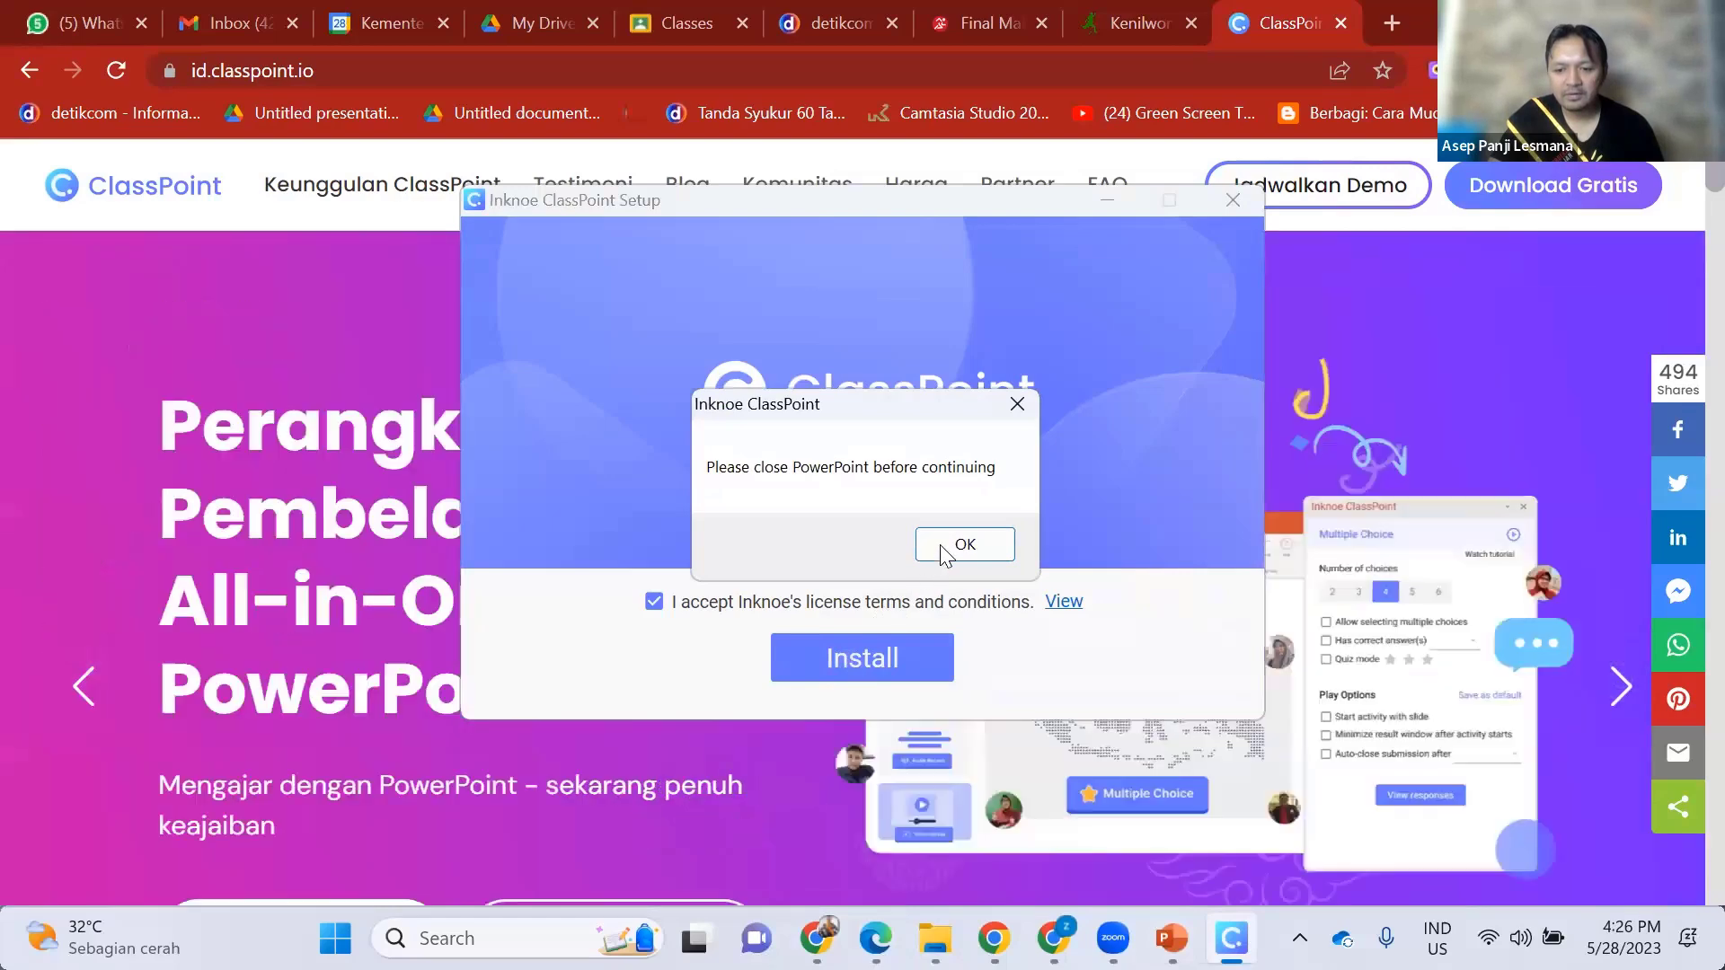
click(957, 544)
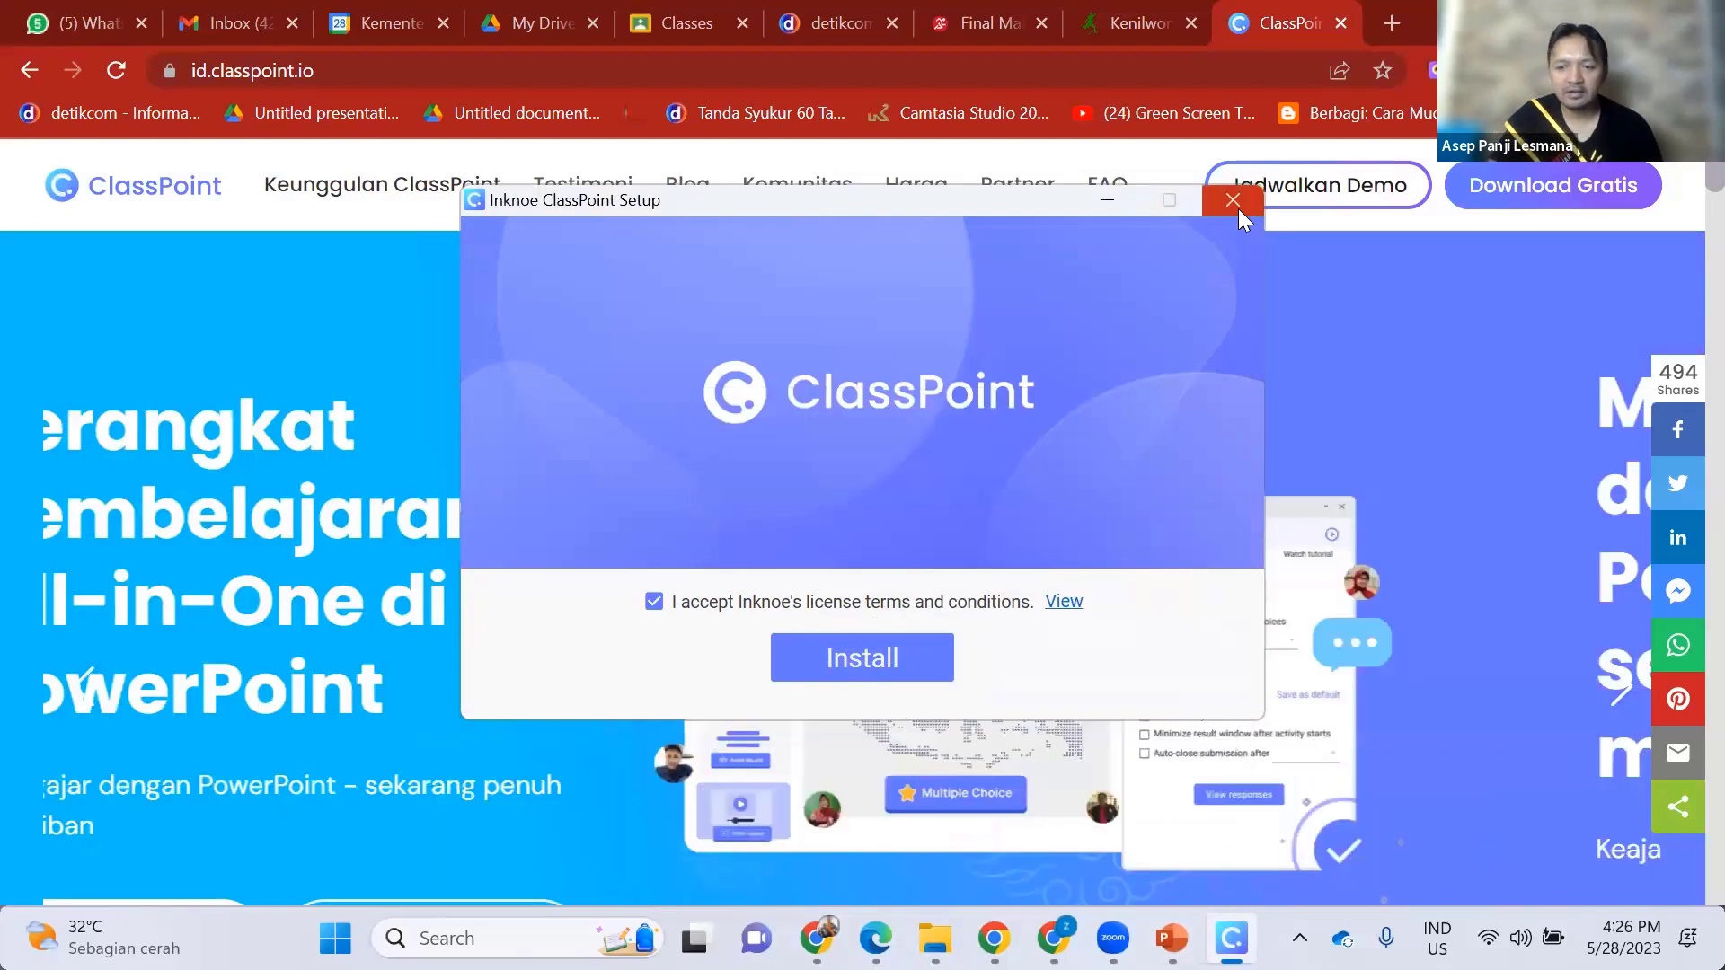
click(1236, 203)
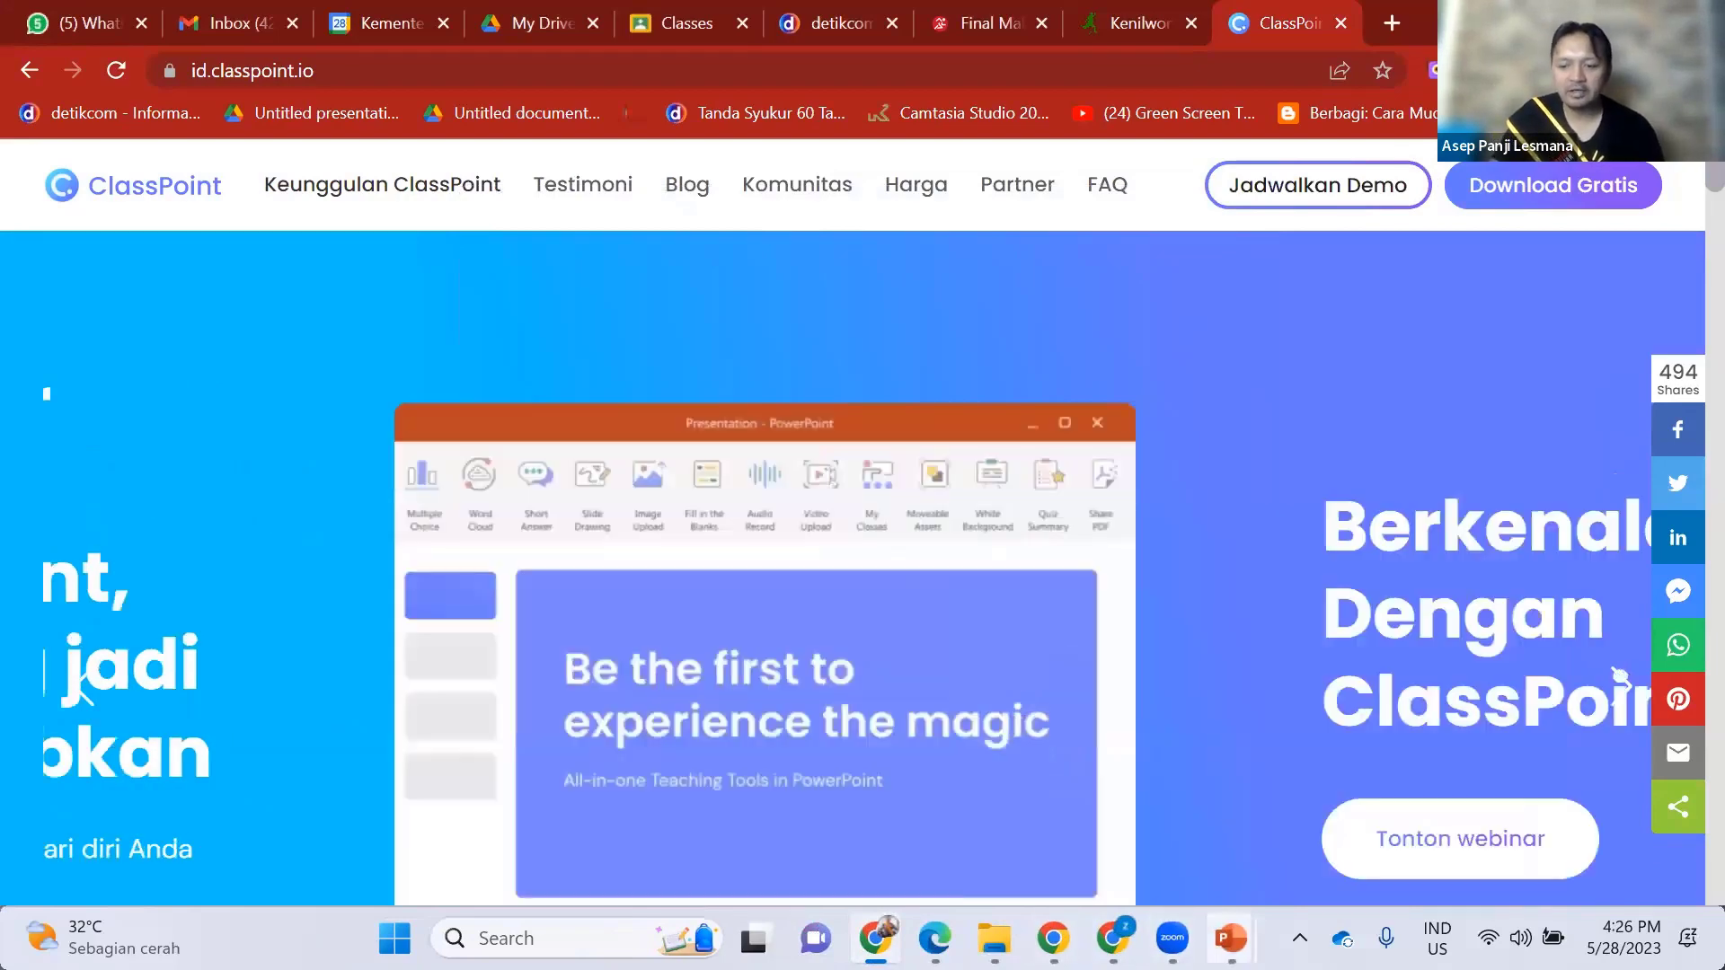
click(1231, 938)
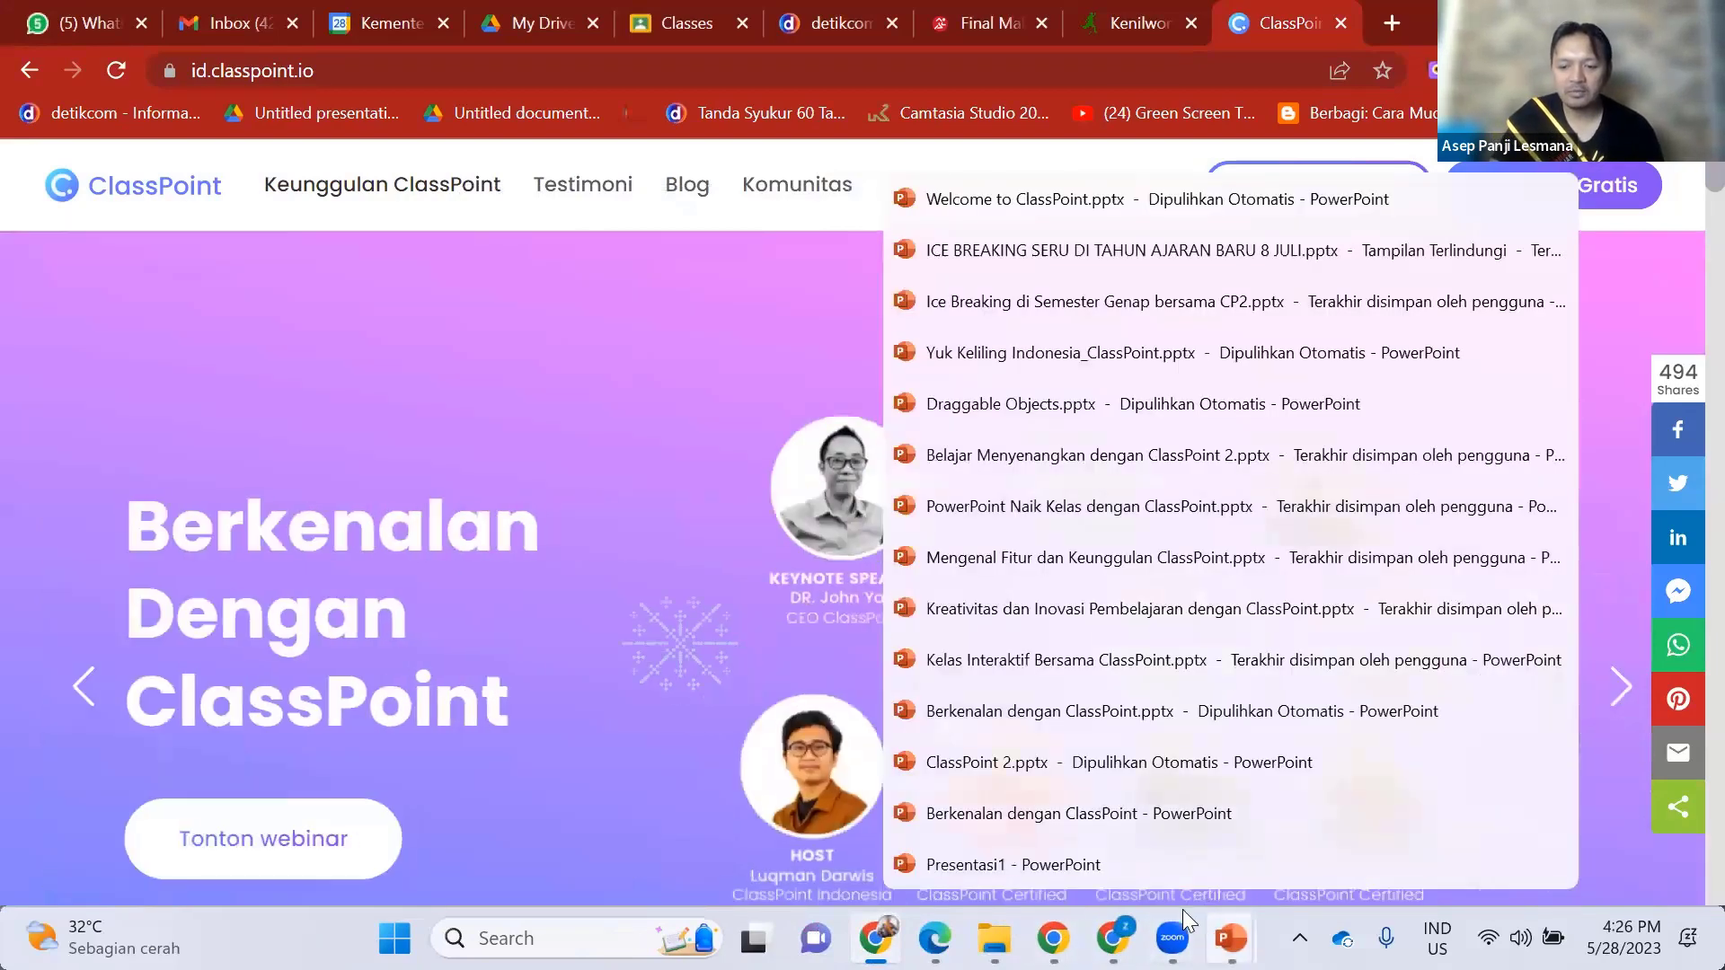
- In Presentasi1, open the ClassPoint sign-in window and choose to create an account
click(1134, 865)
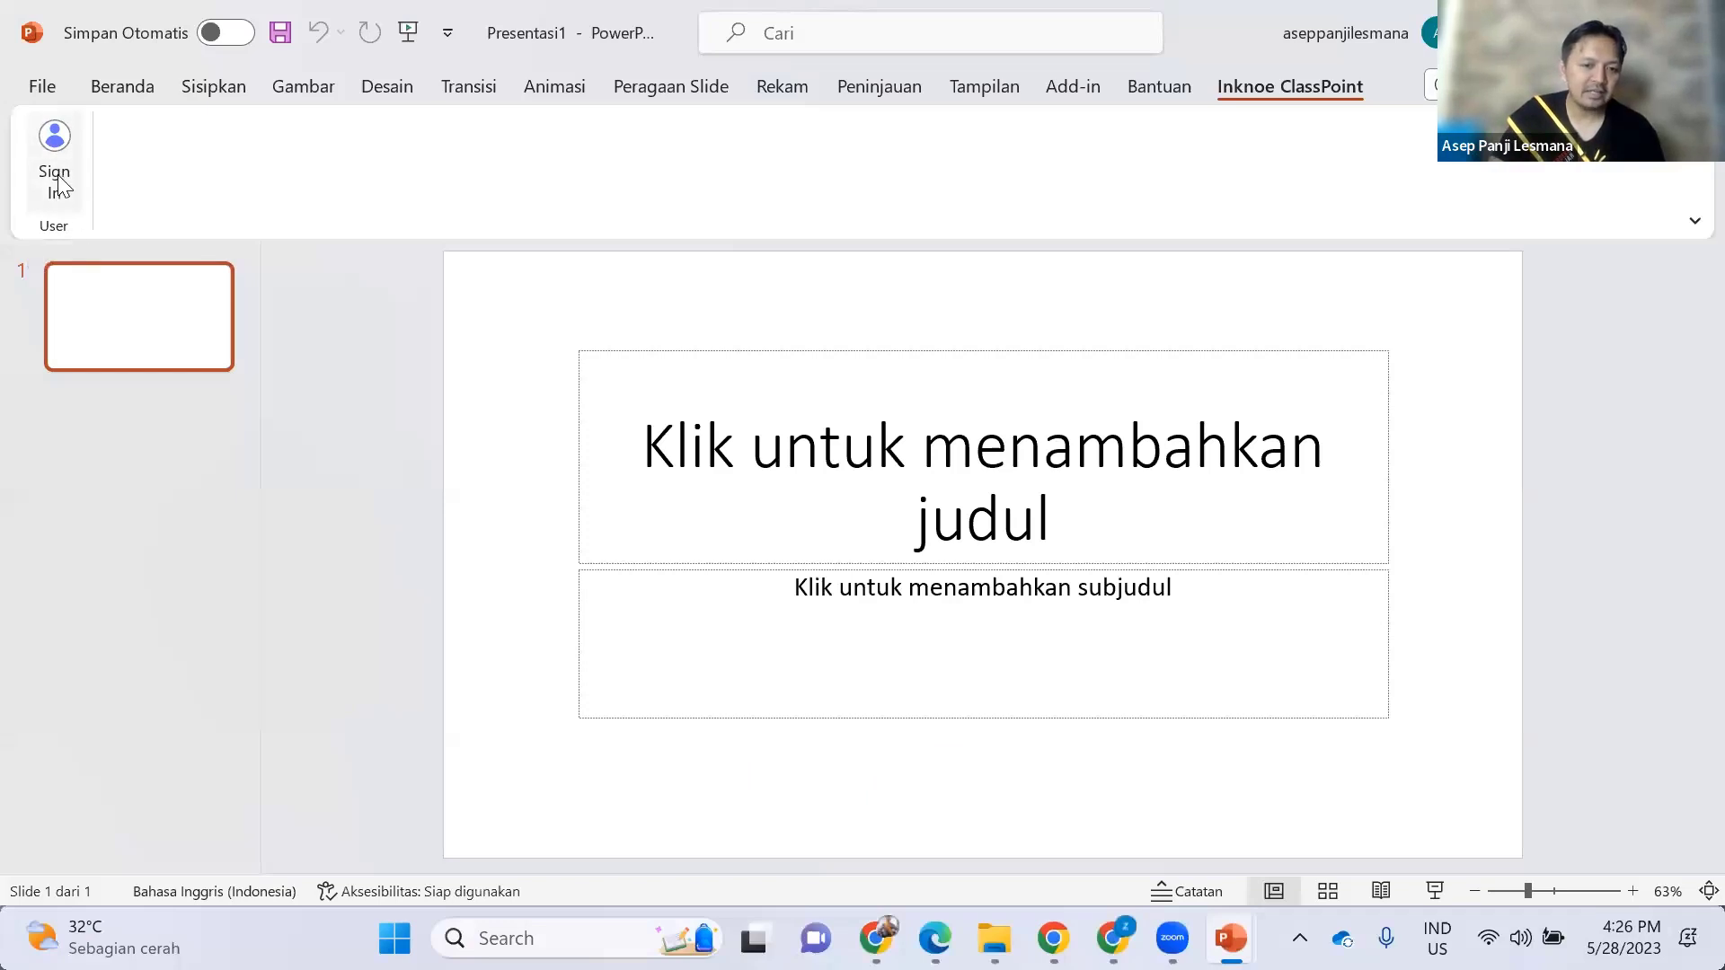
click(56, 161)
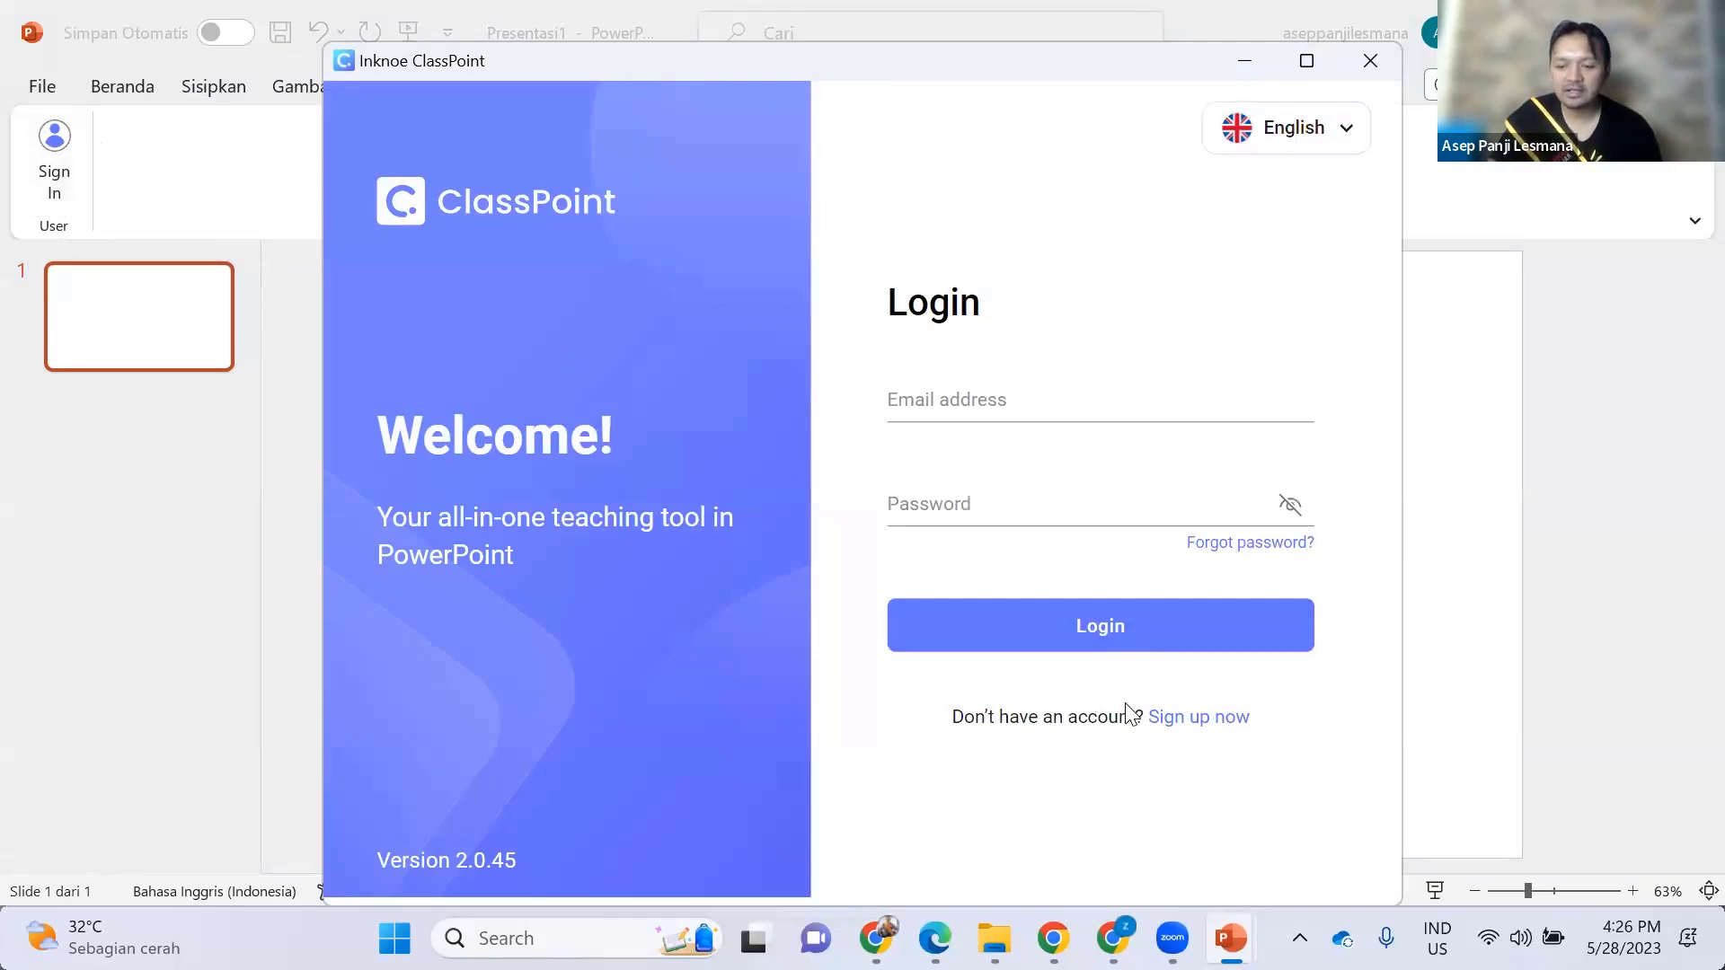
click(1184, 718)
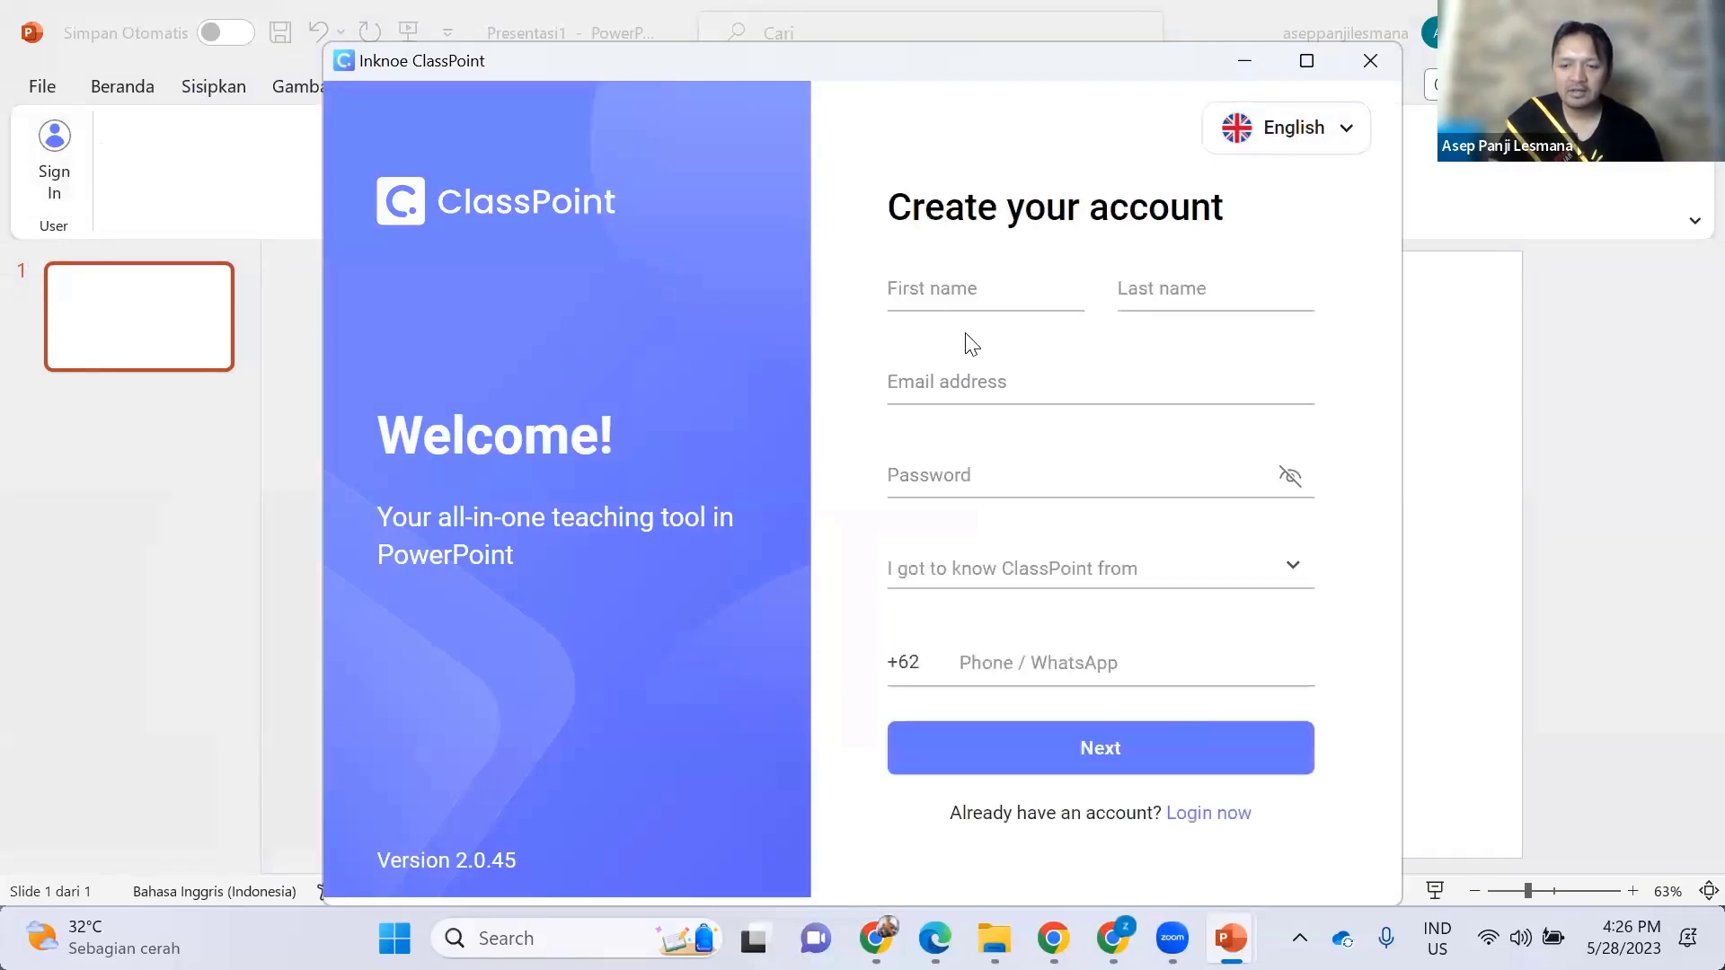
- Enter the first name and fill in the saved e-mail address on the sign-up form
click(971, 289)
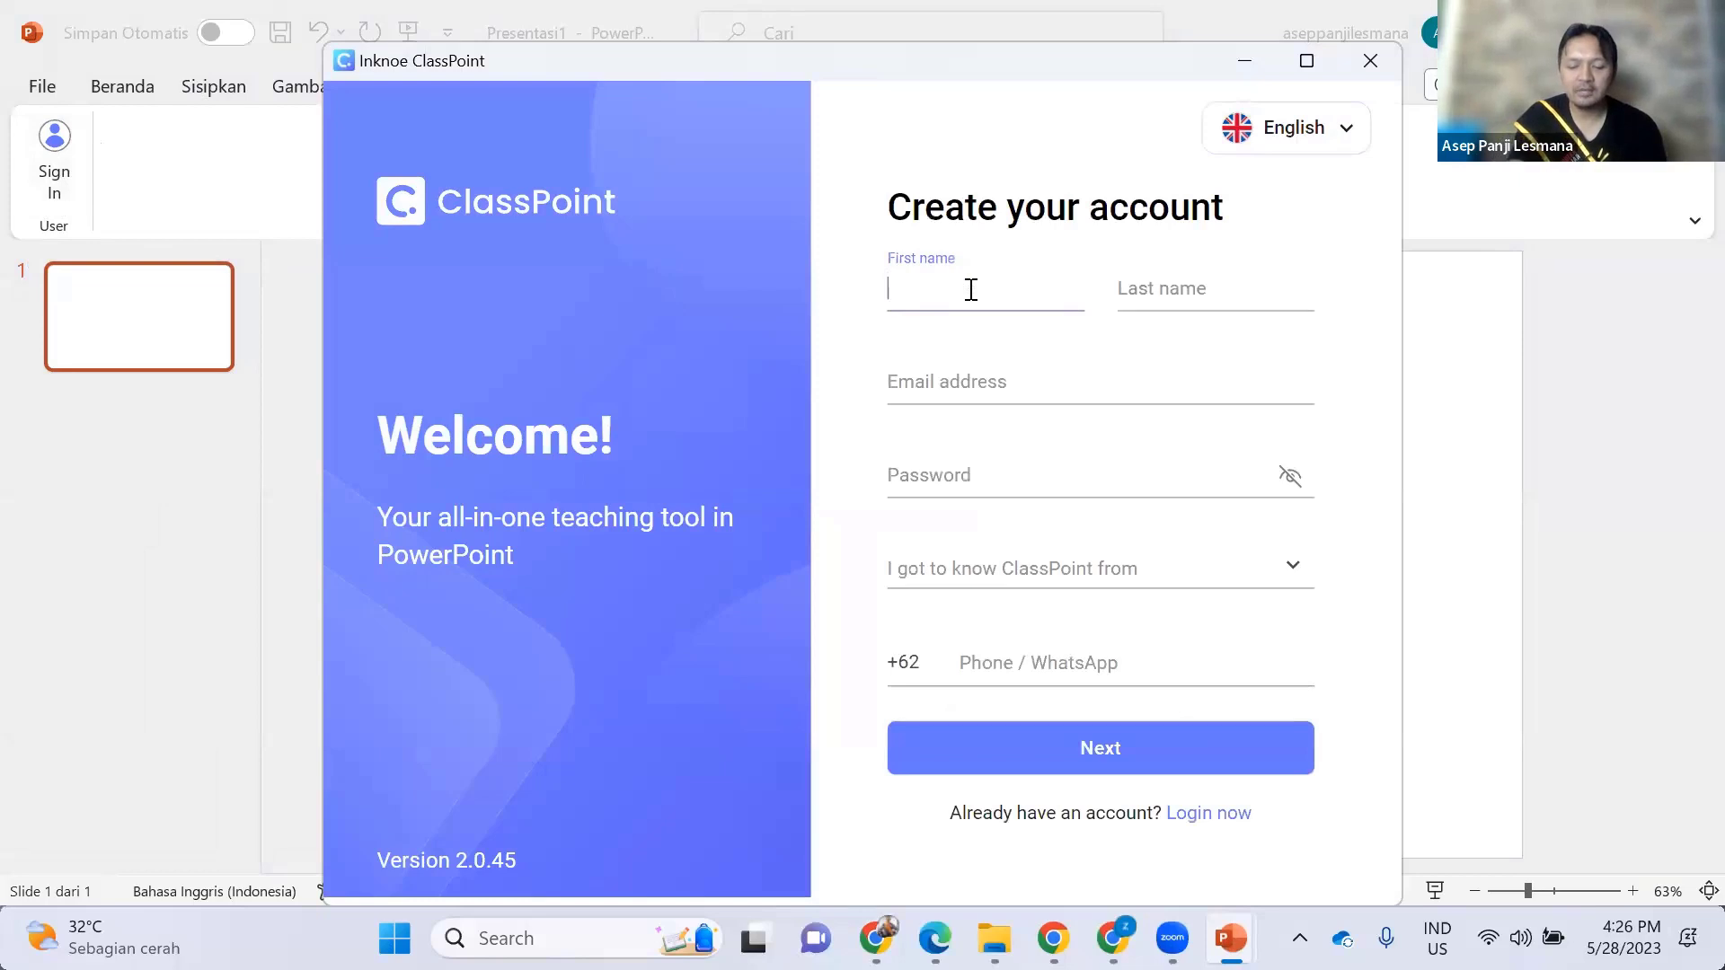
text(asep)
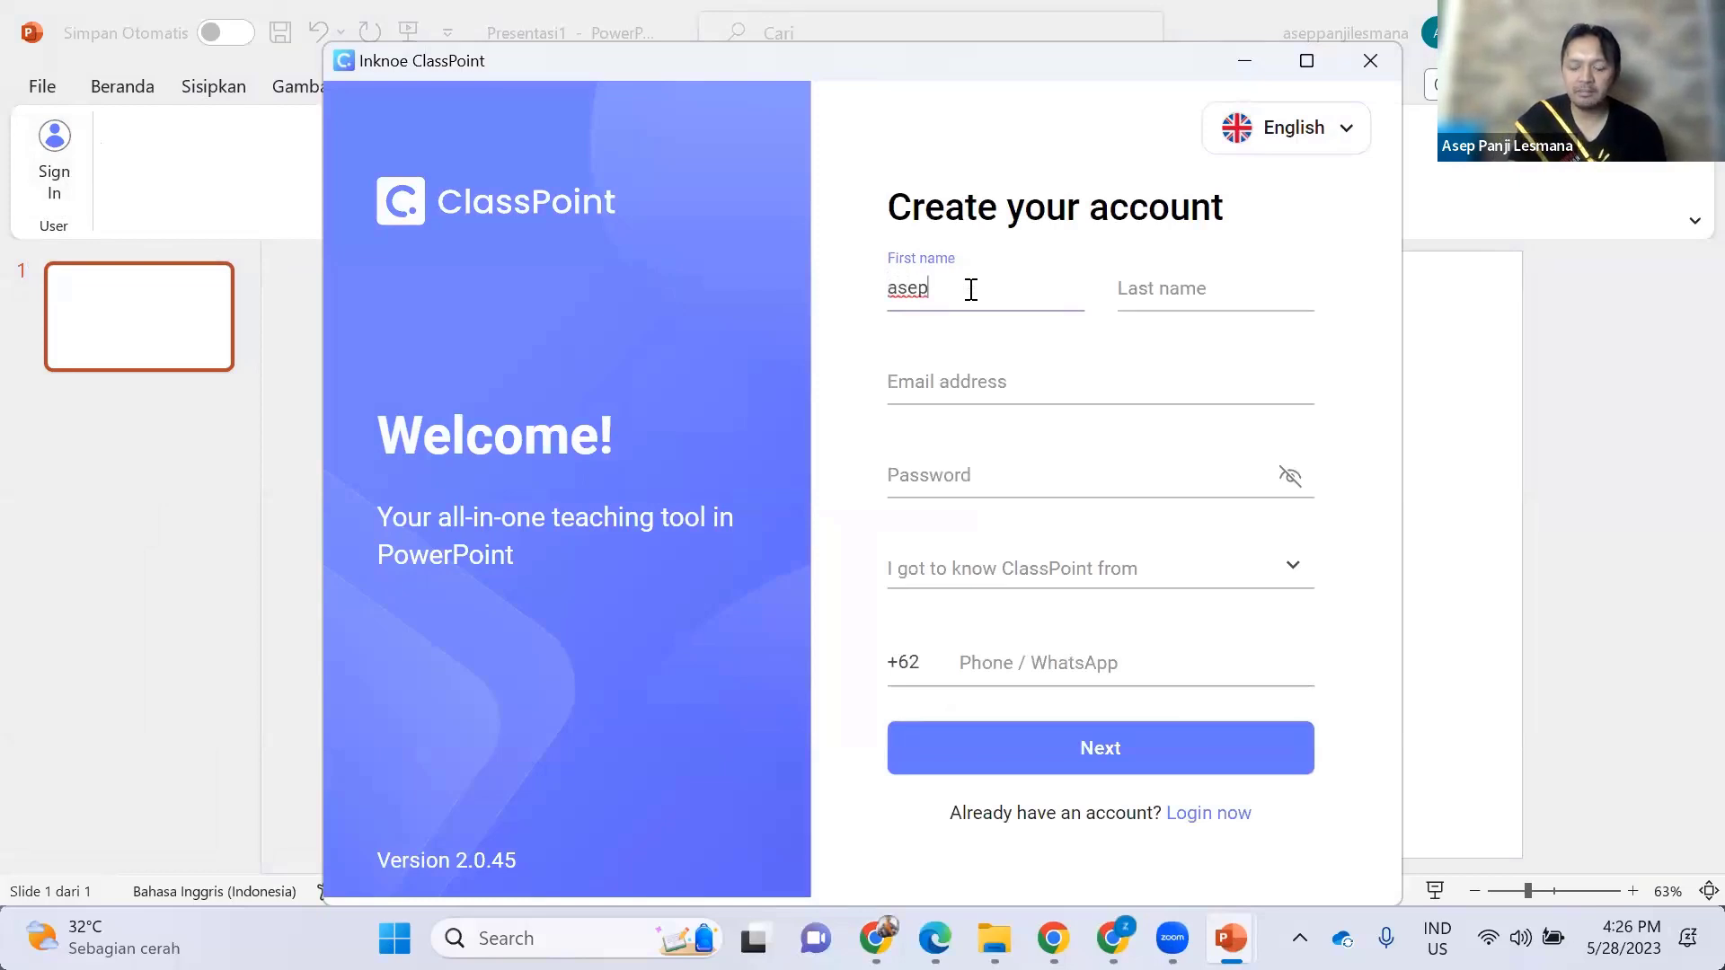
click(1205, 273)
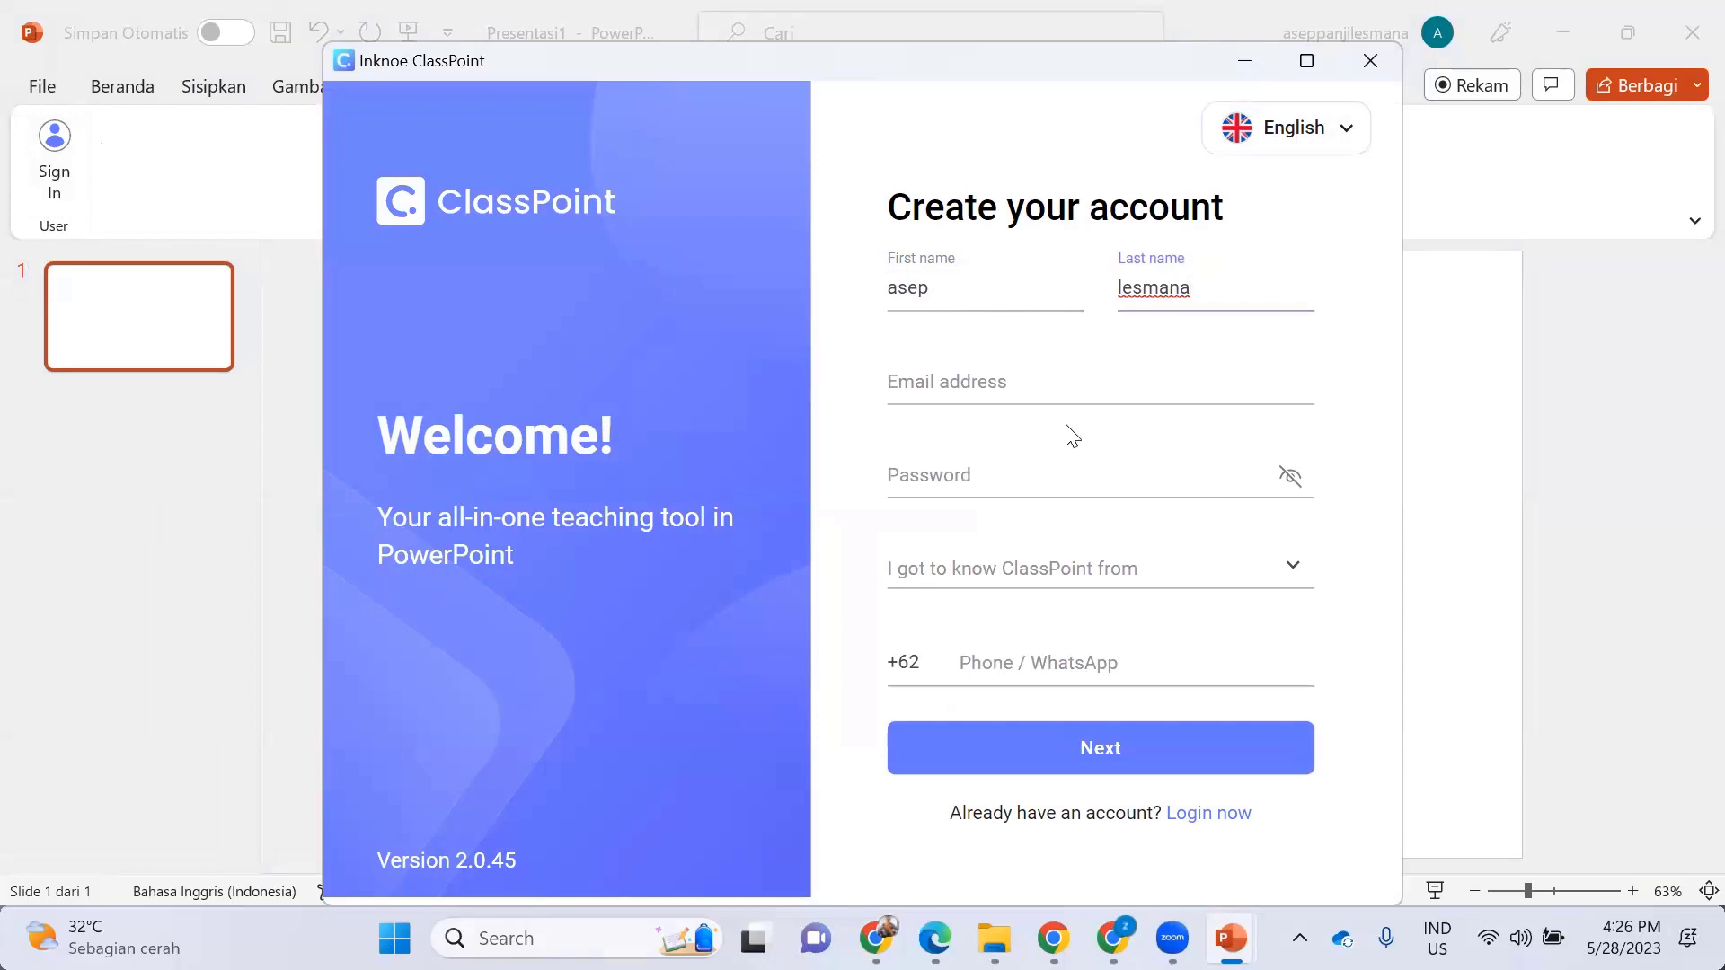
click(1006, 388)
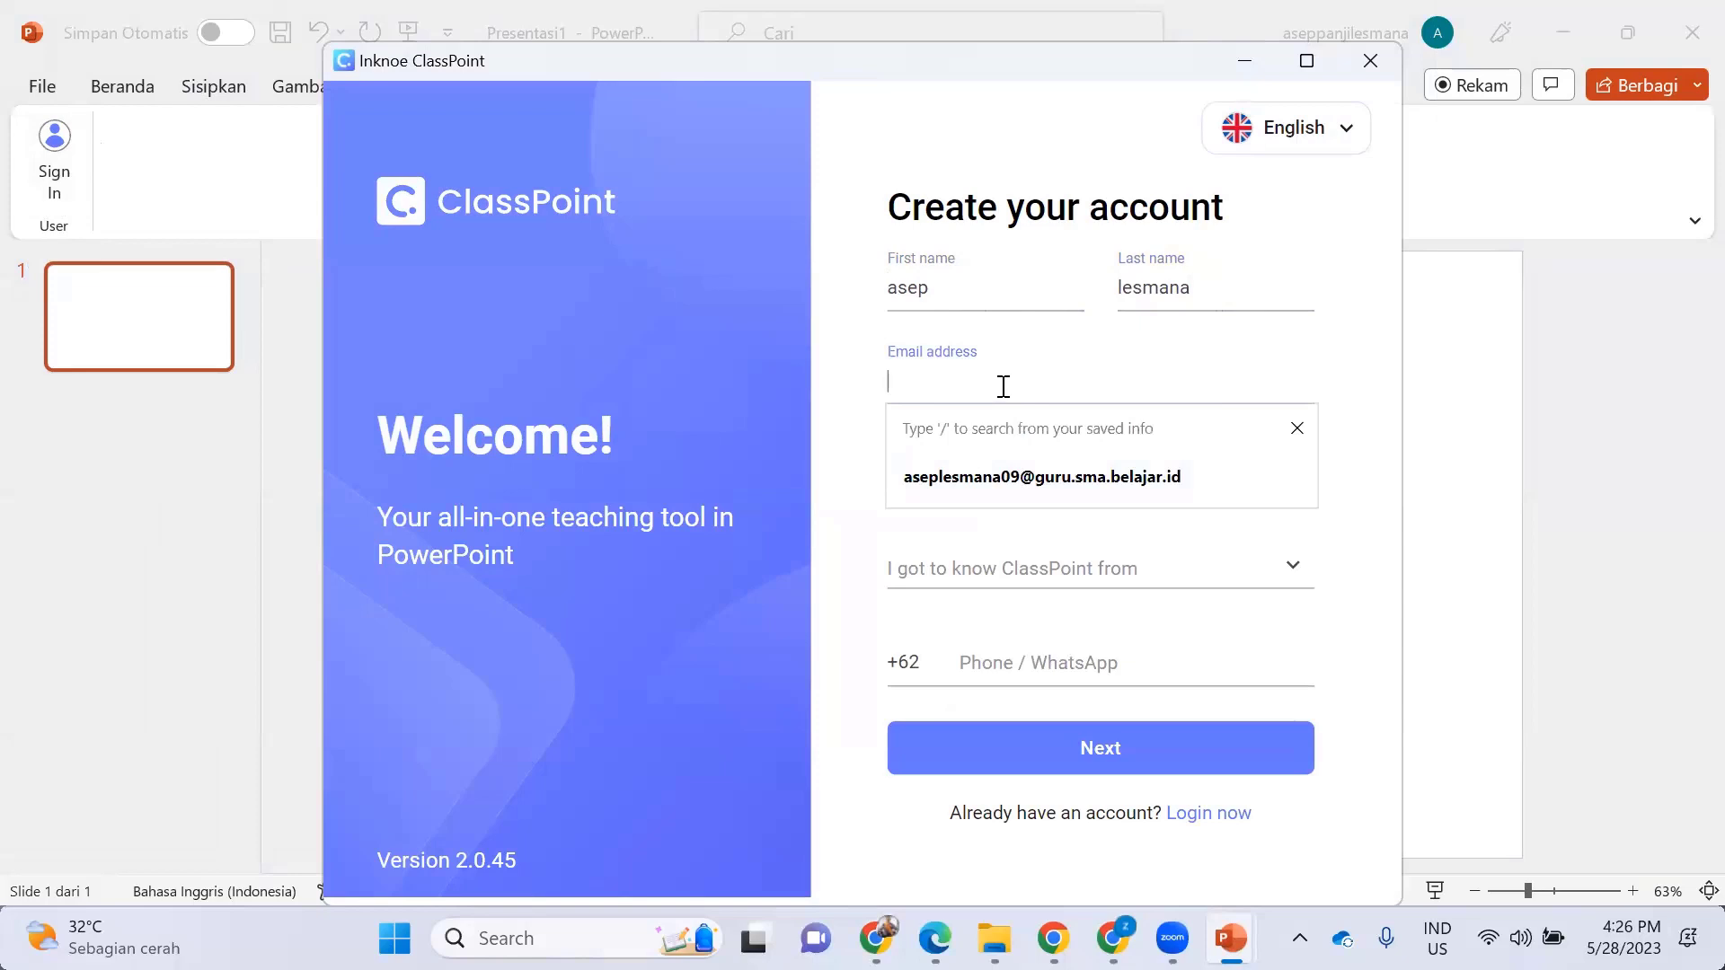
click(1020, 477)
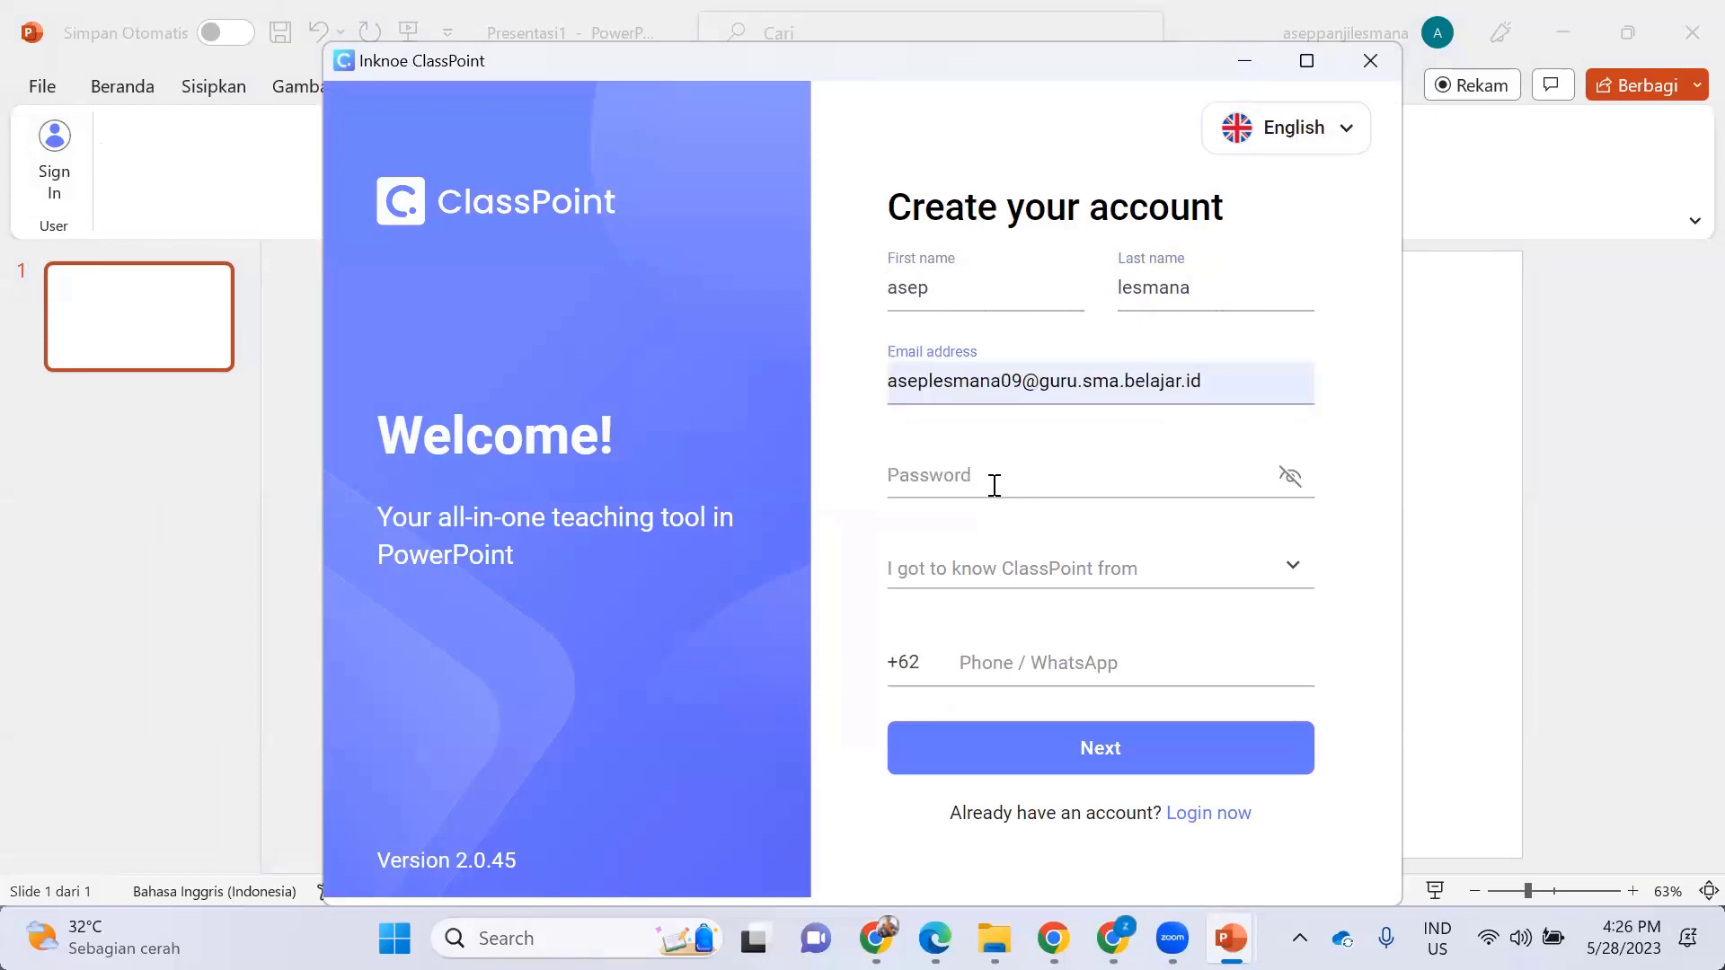
click(993, 485)
- Pick Online search as the referral source, select the phone field, then close the sign-up window
click(1112, 566)
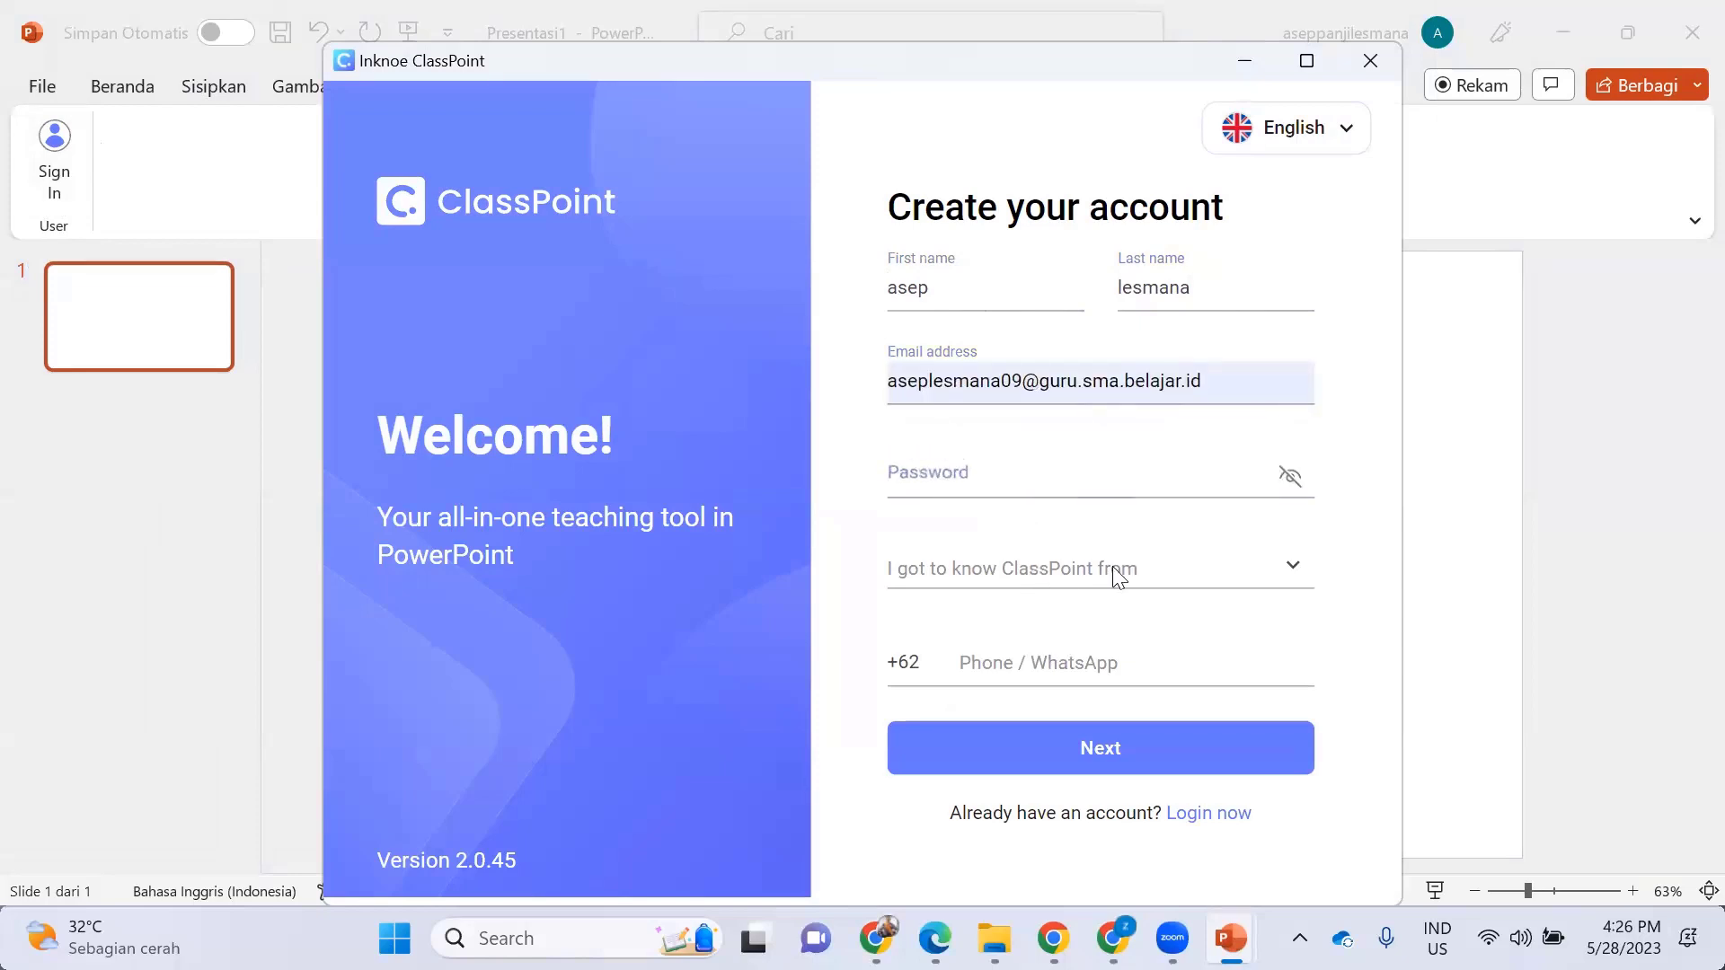
click(1027, 616)
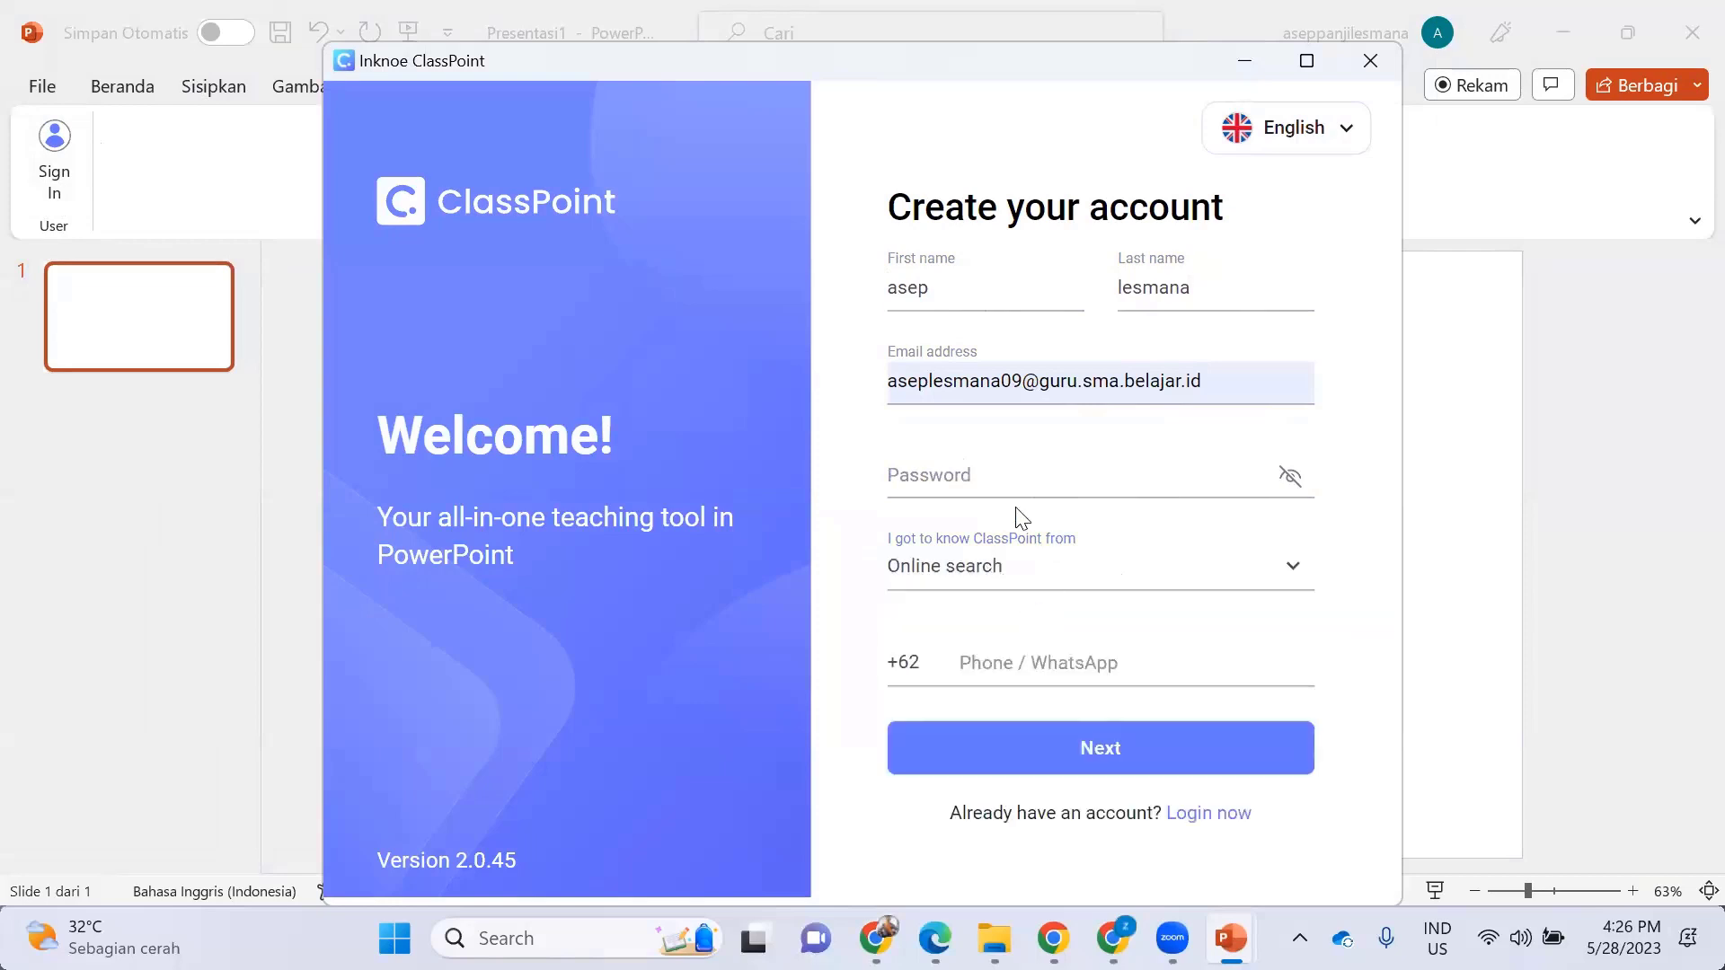
click(1069, 665)
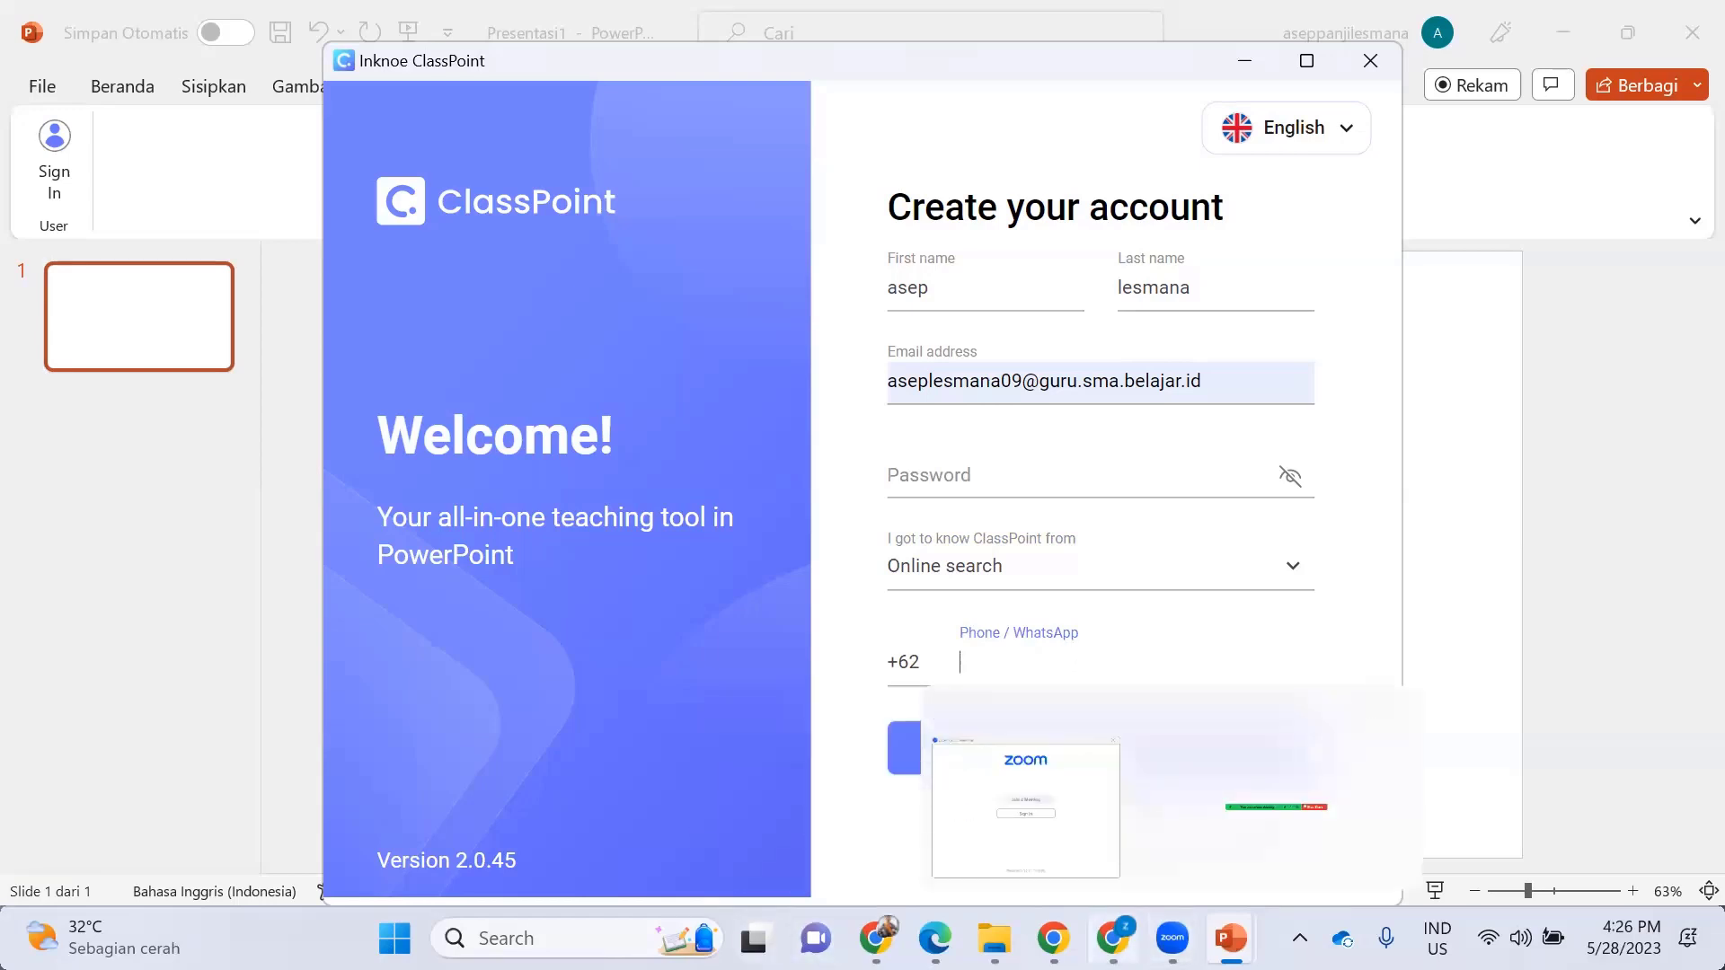
click(1172, 938)
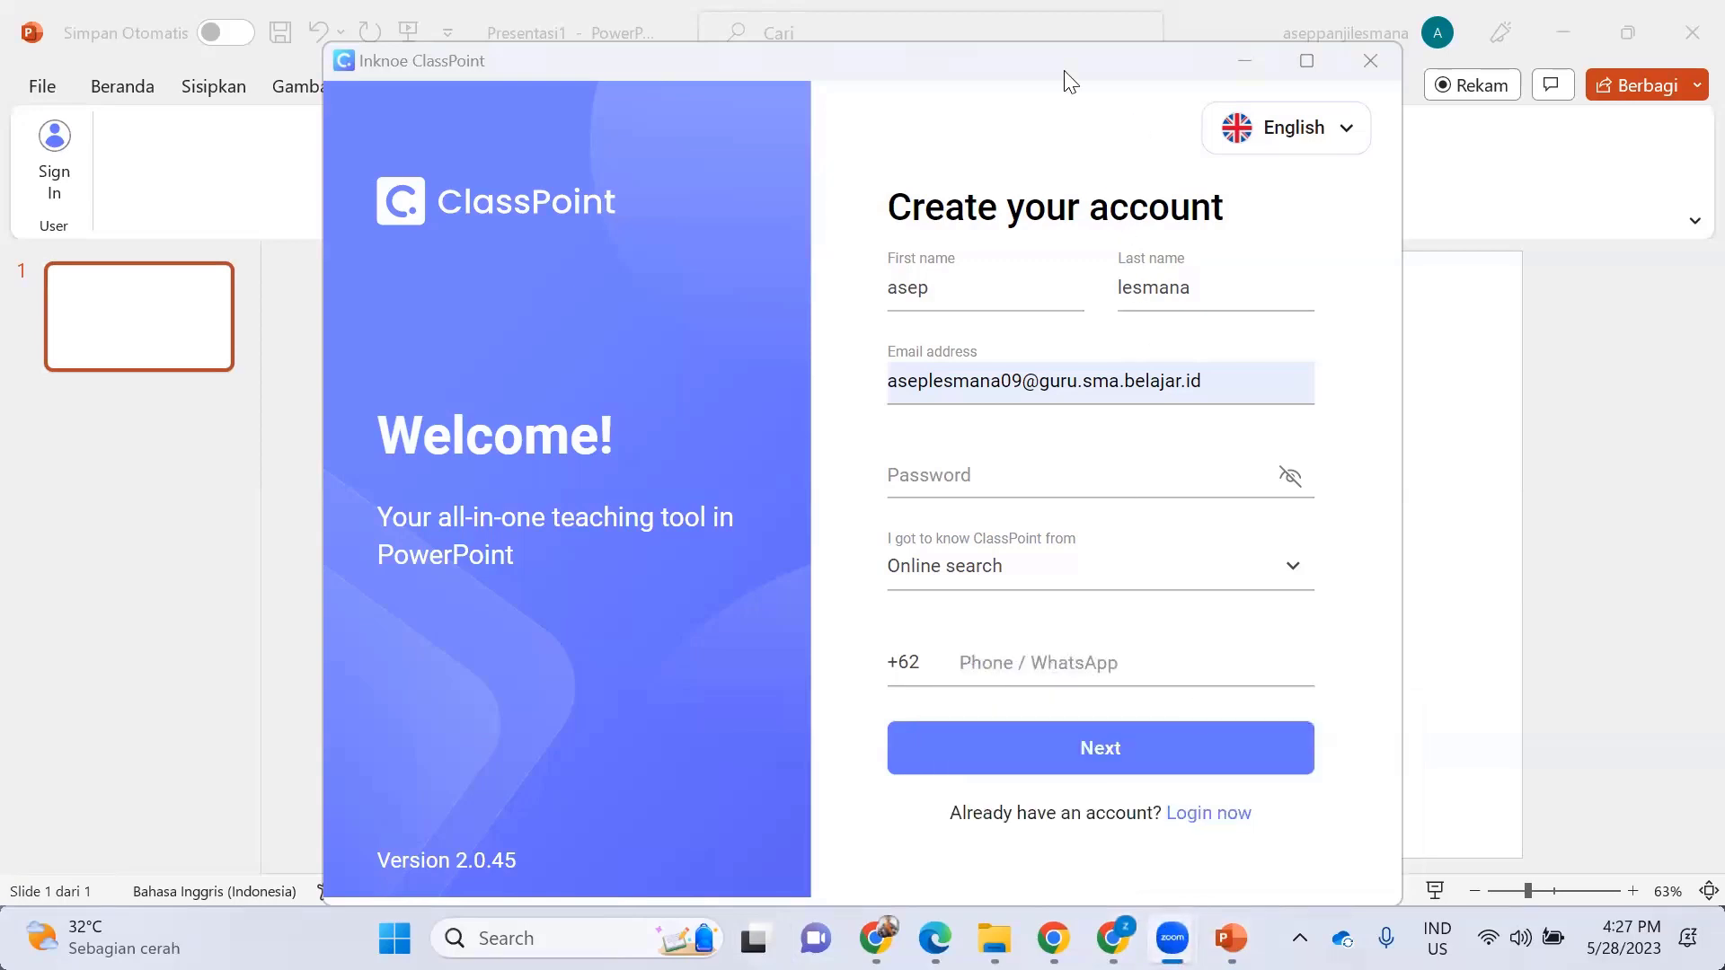
click(1375, 62)
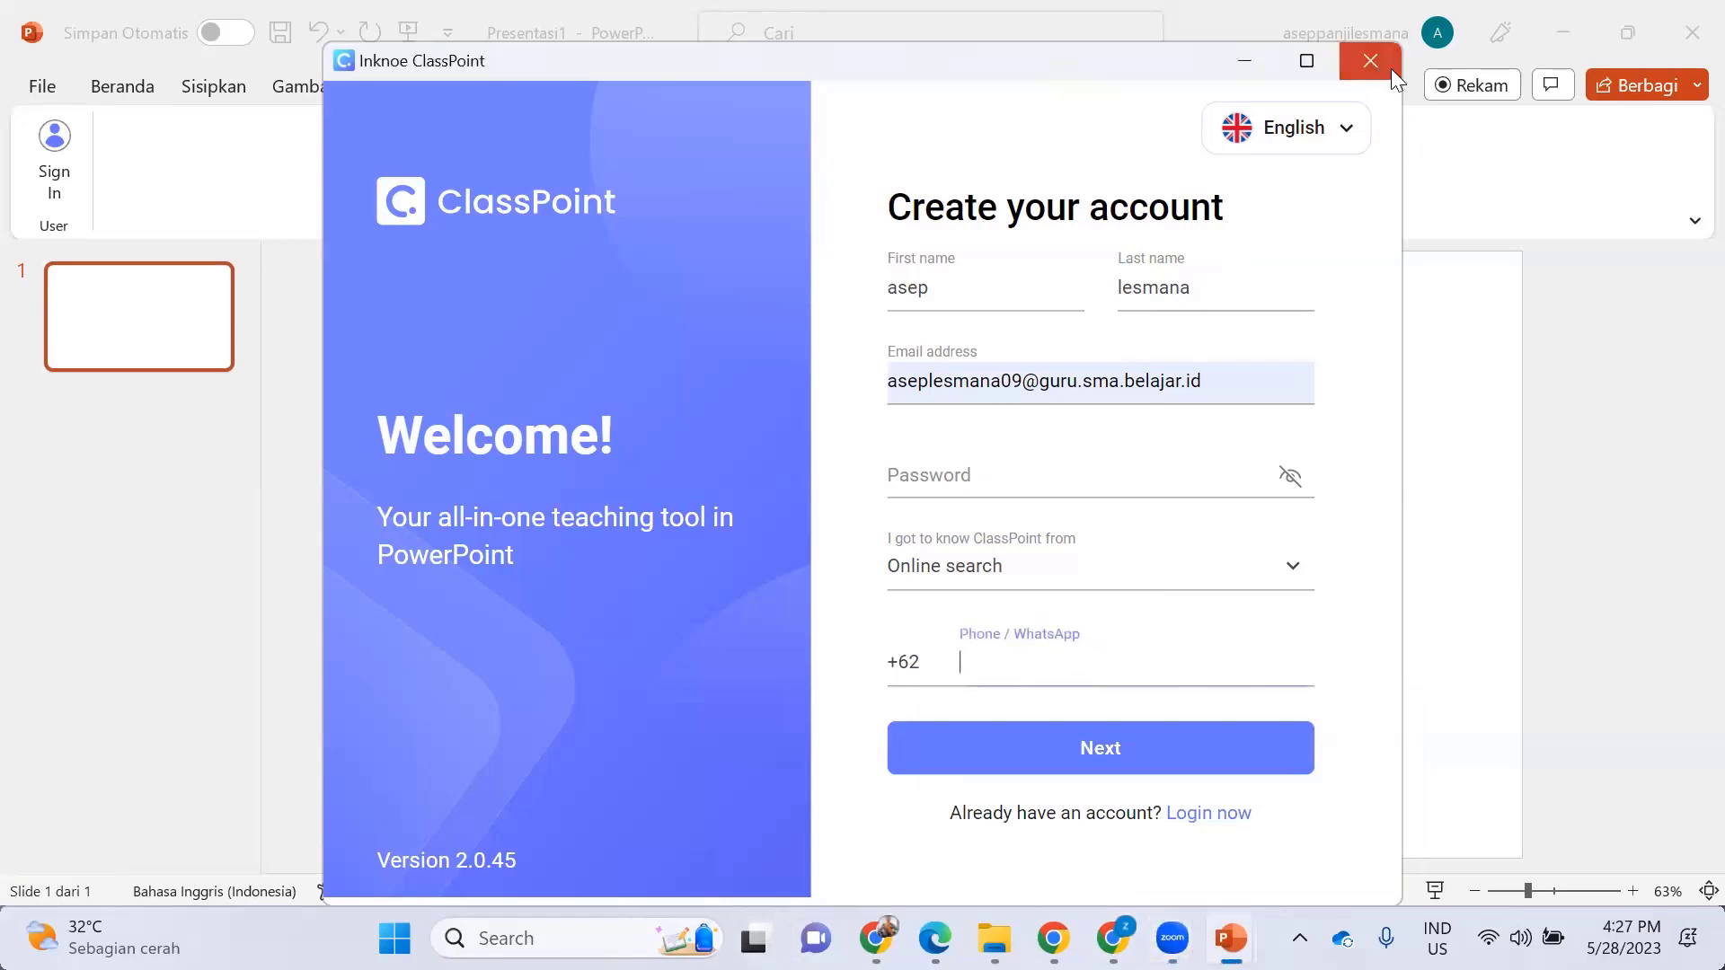
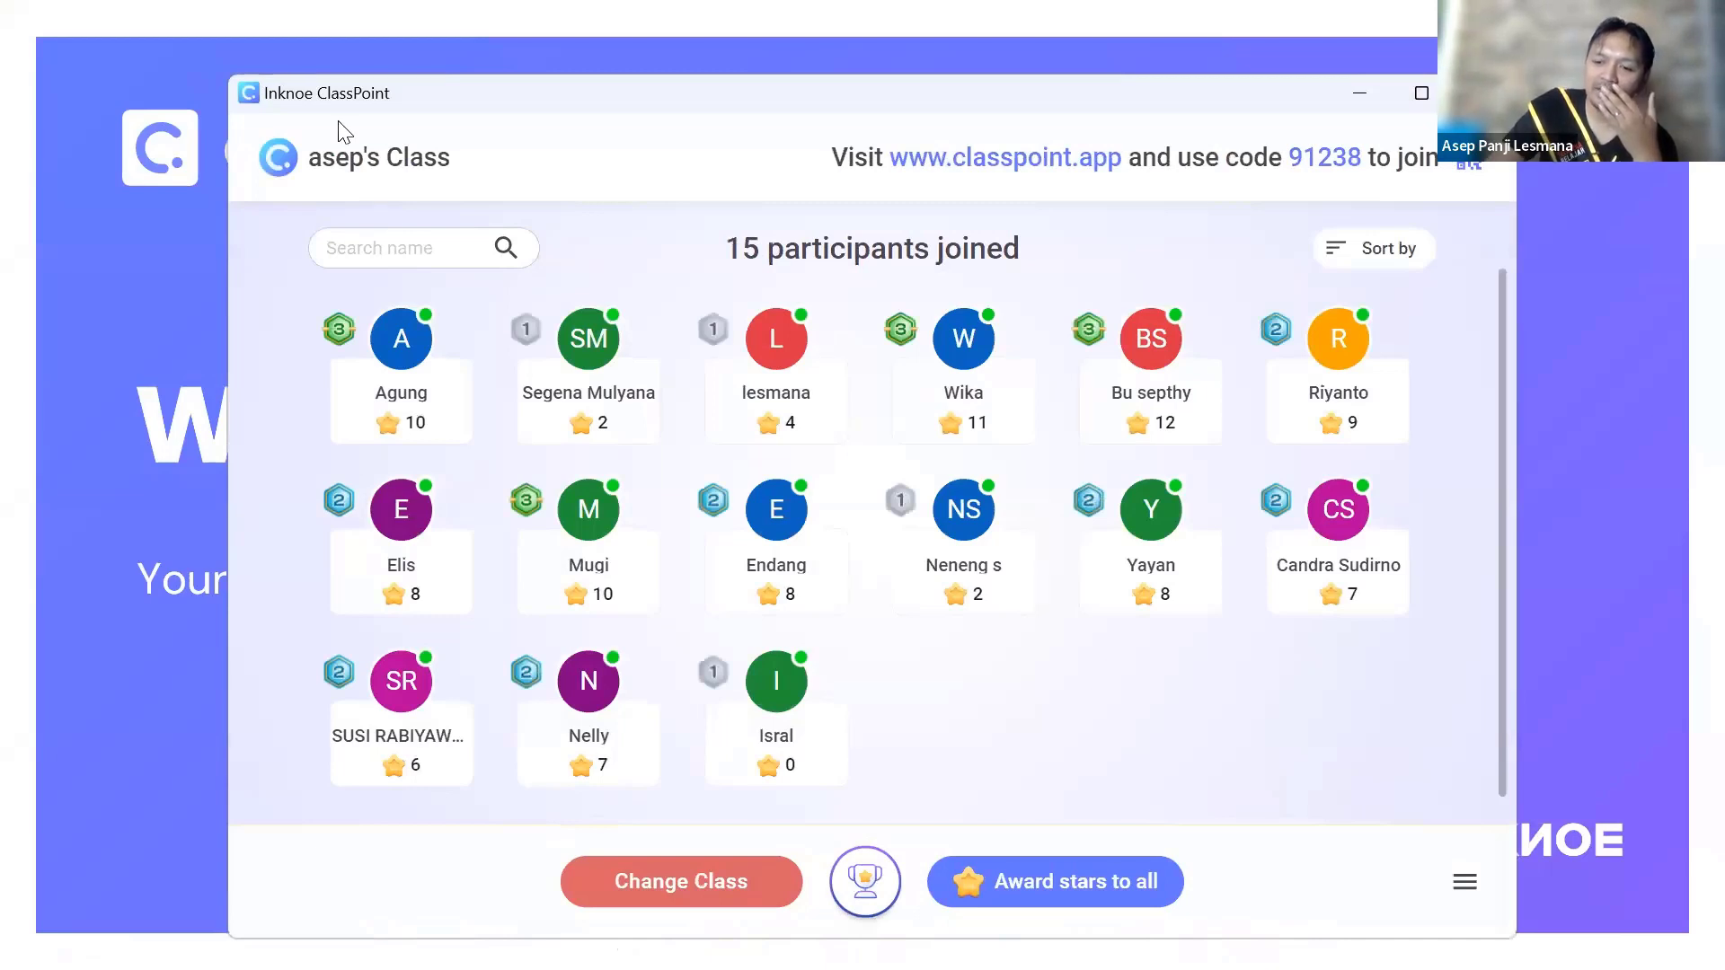
scroll(776, 736, down, 1)
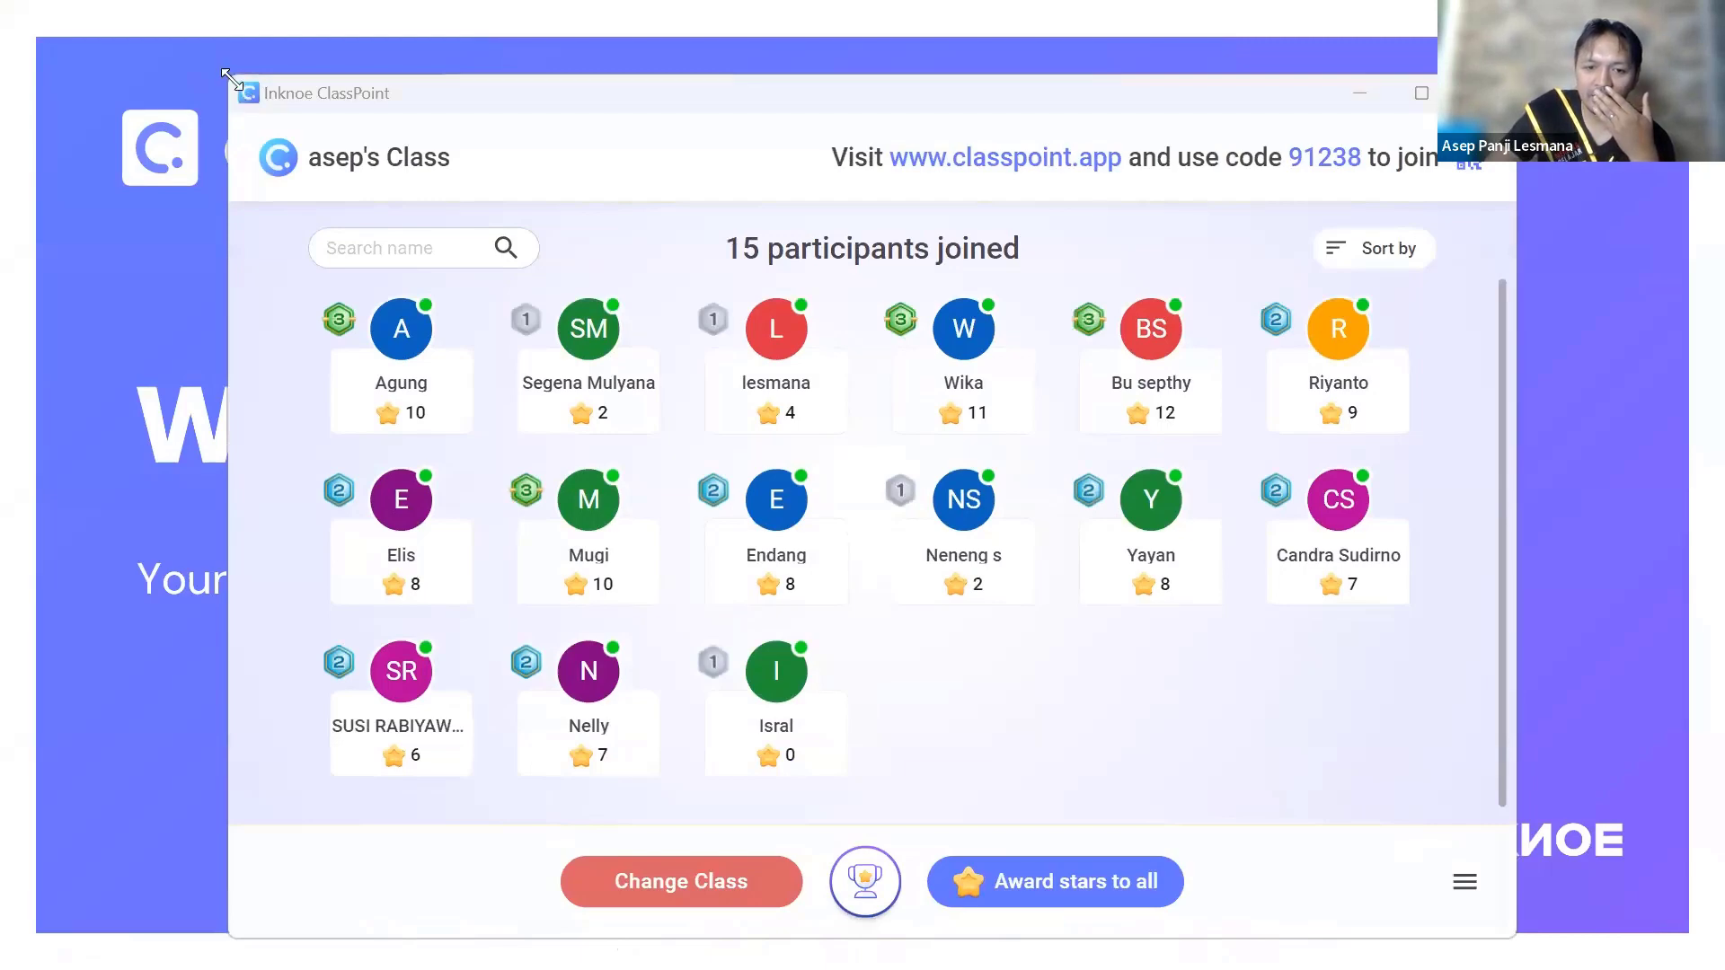
drag(227, 78, 450, 50)
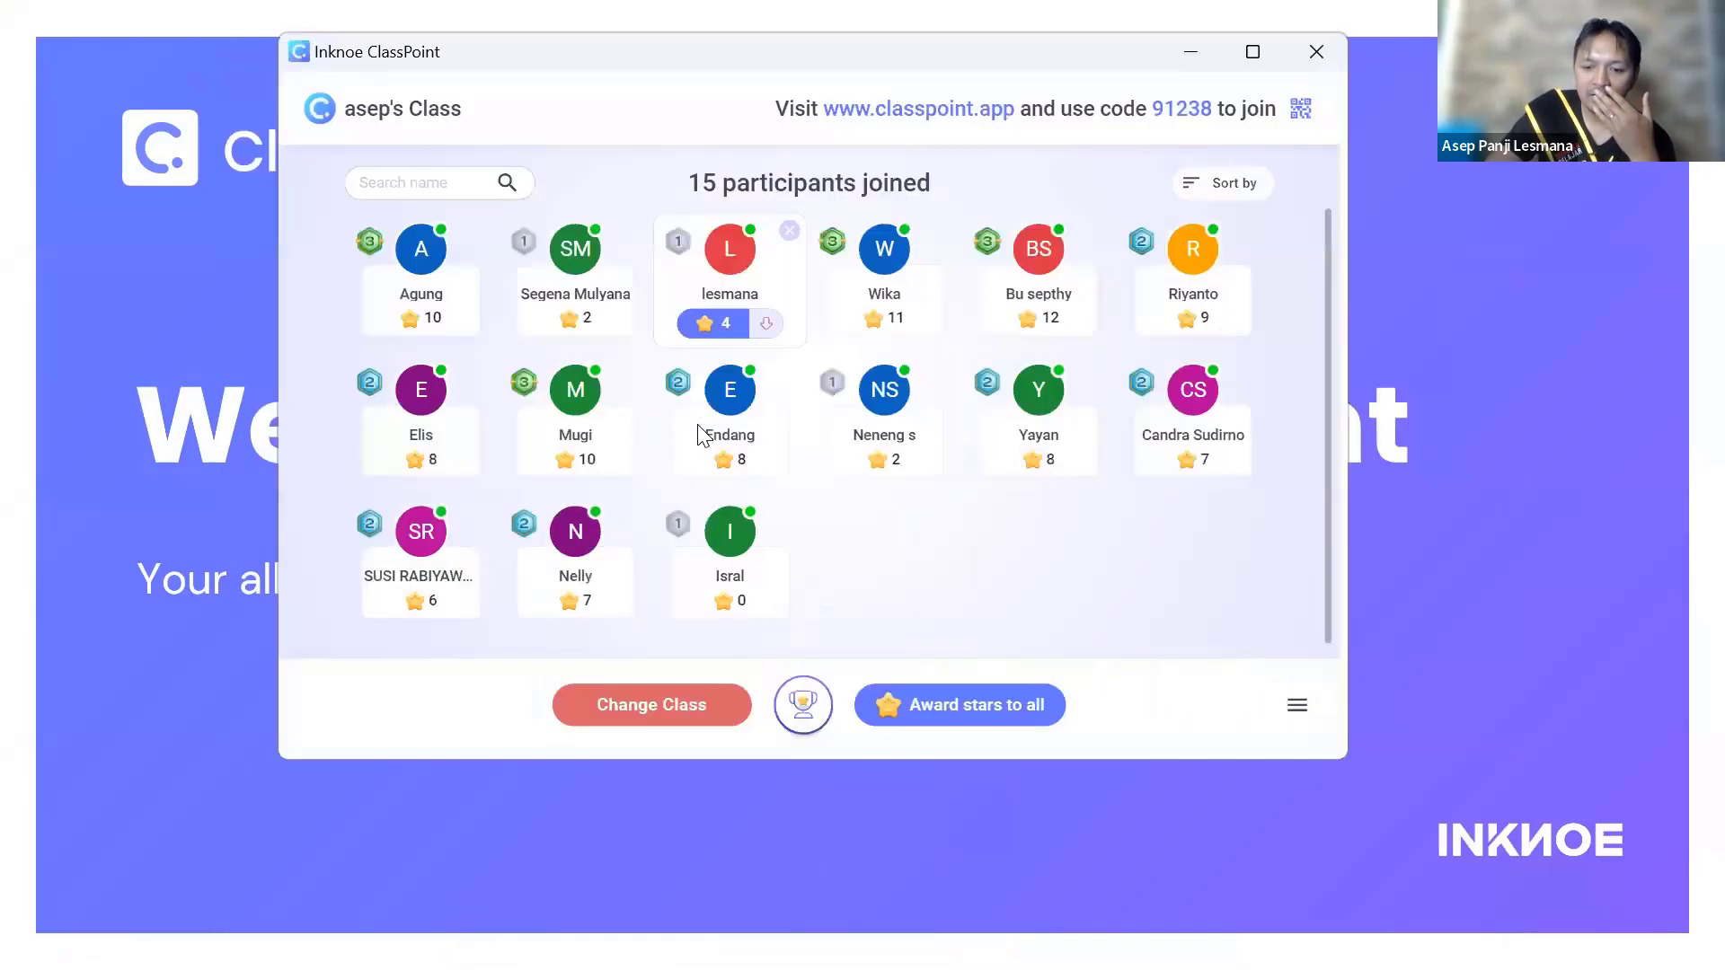
click(666, 706)
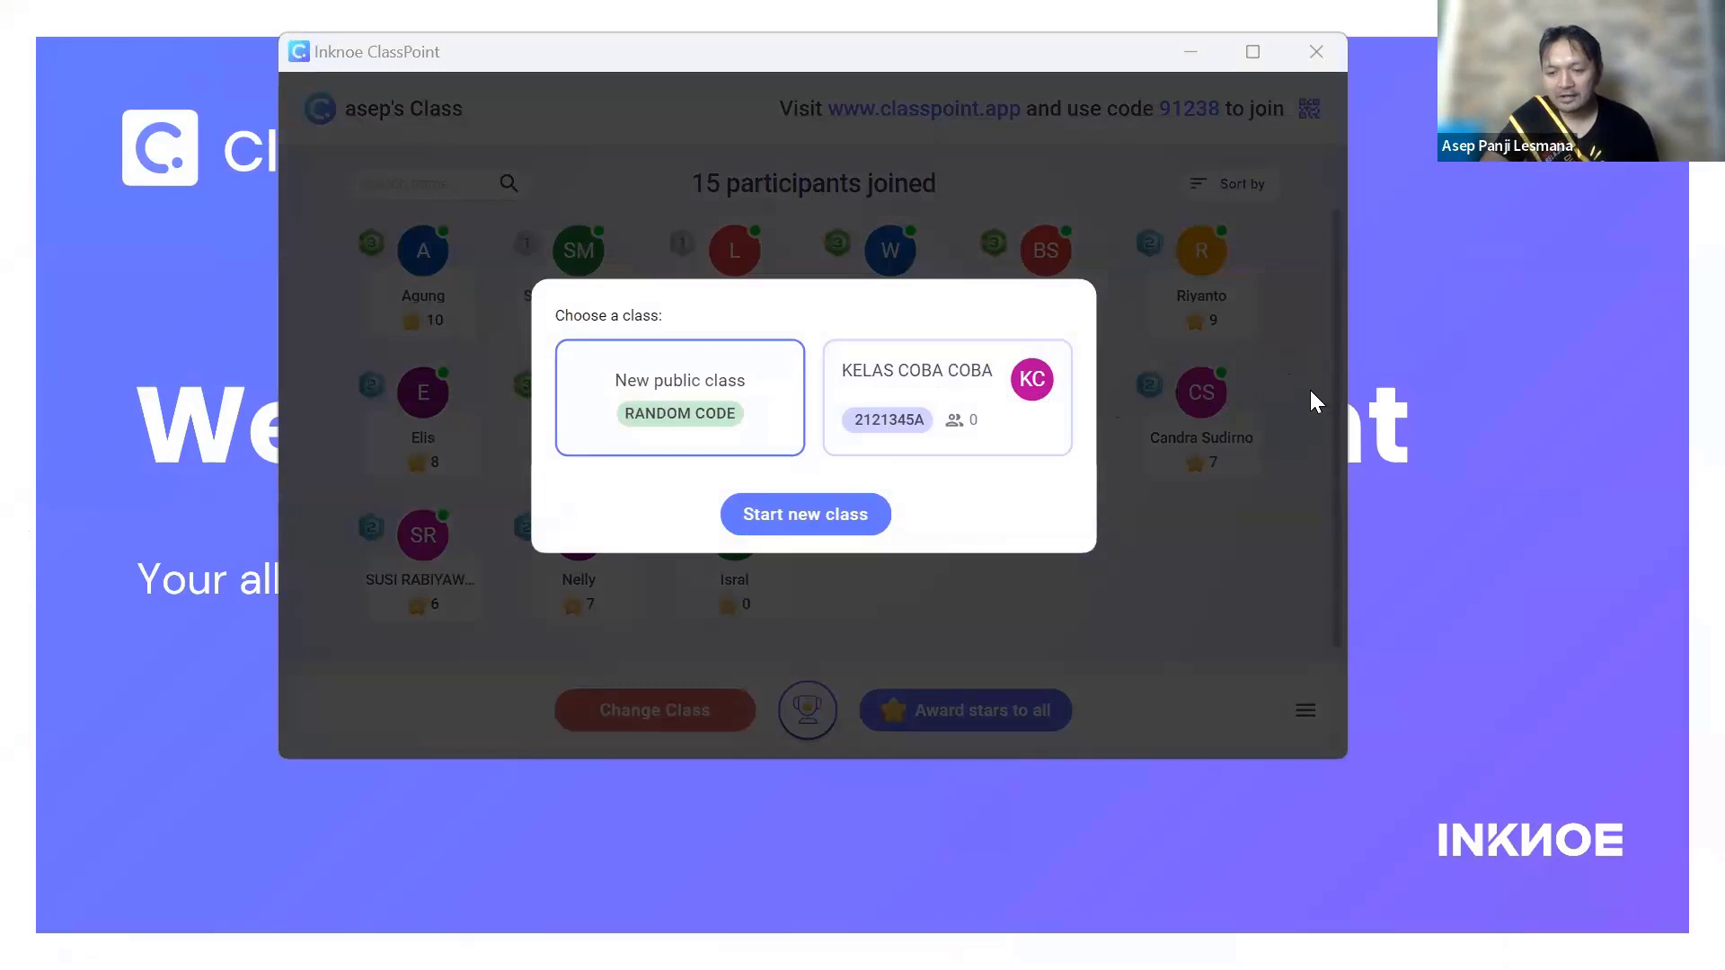
click(782, 528)
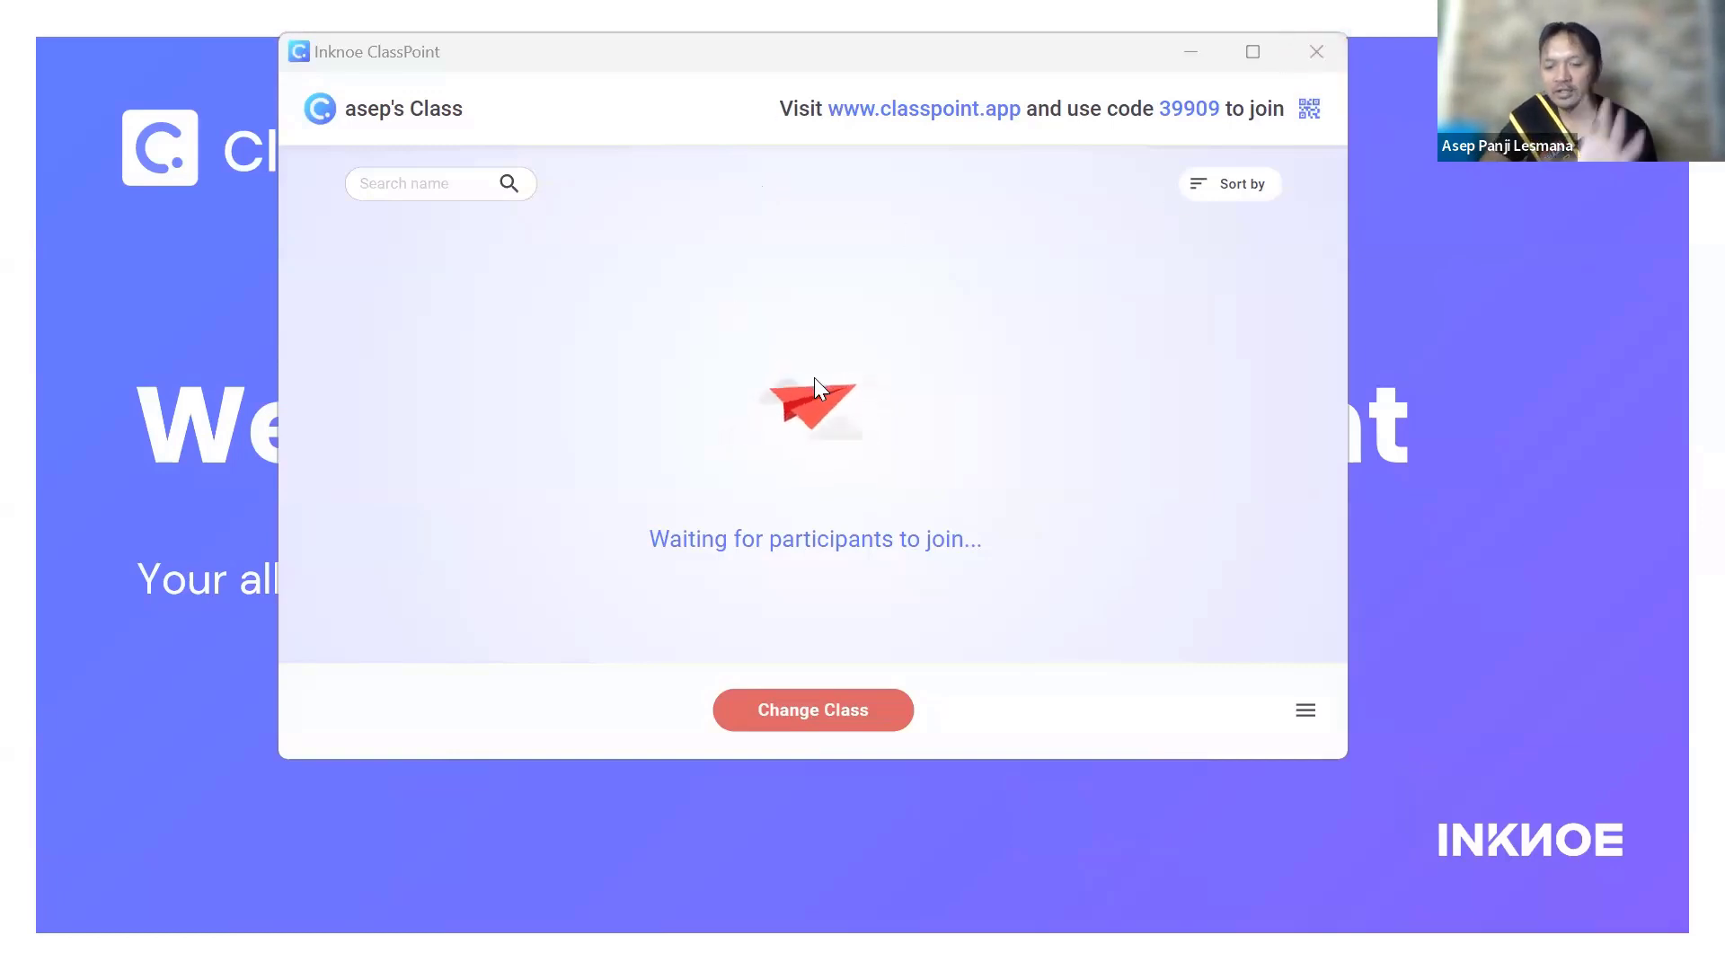
- Close the class window, end the slideshow, and open Add new class from ClassPoint's Class List
click(1315, 52)
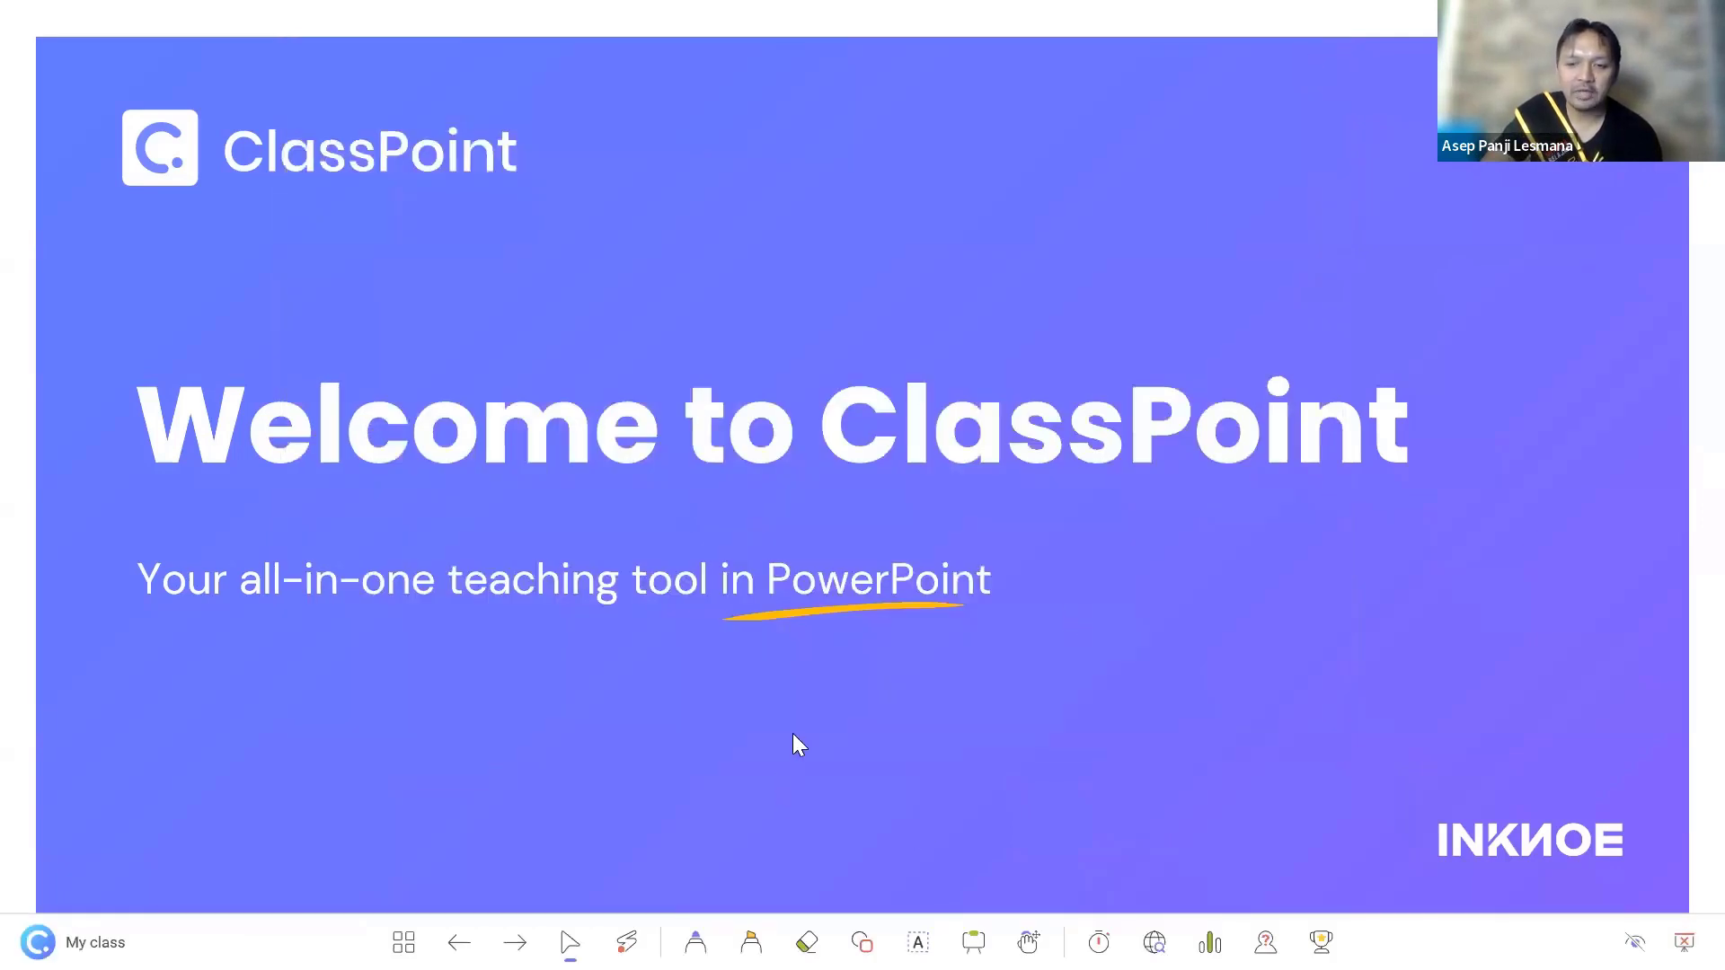
key(Escape)
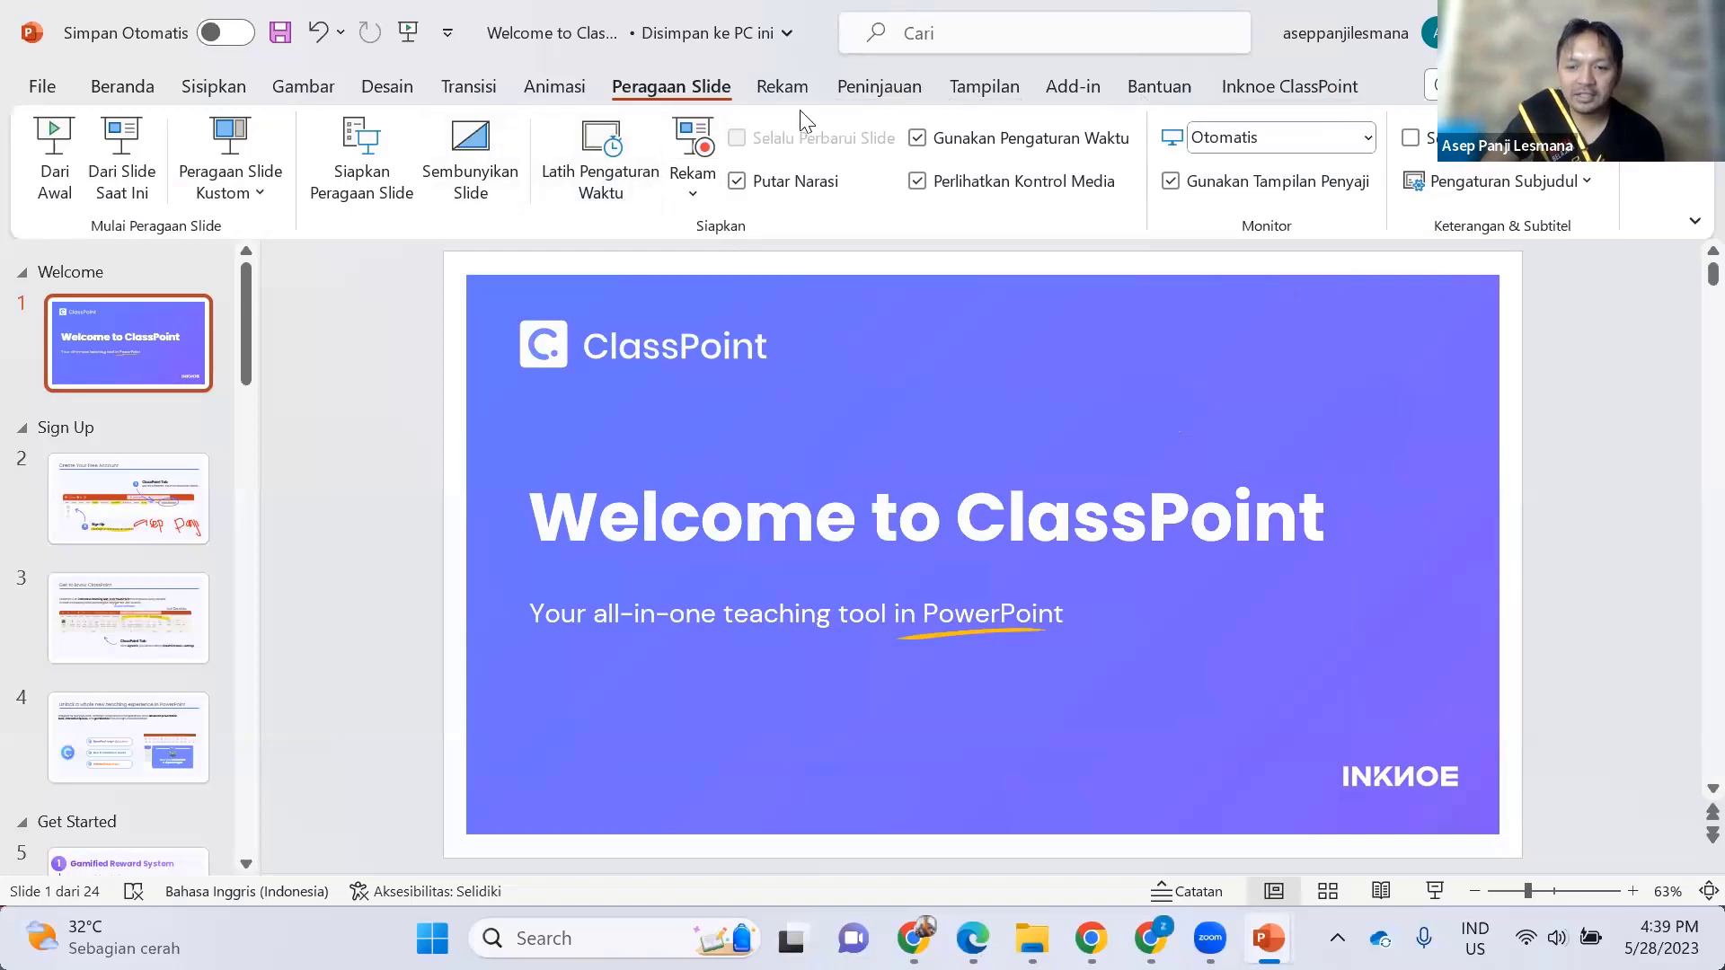
click(1228, 87)
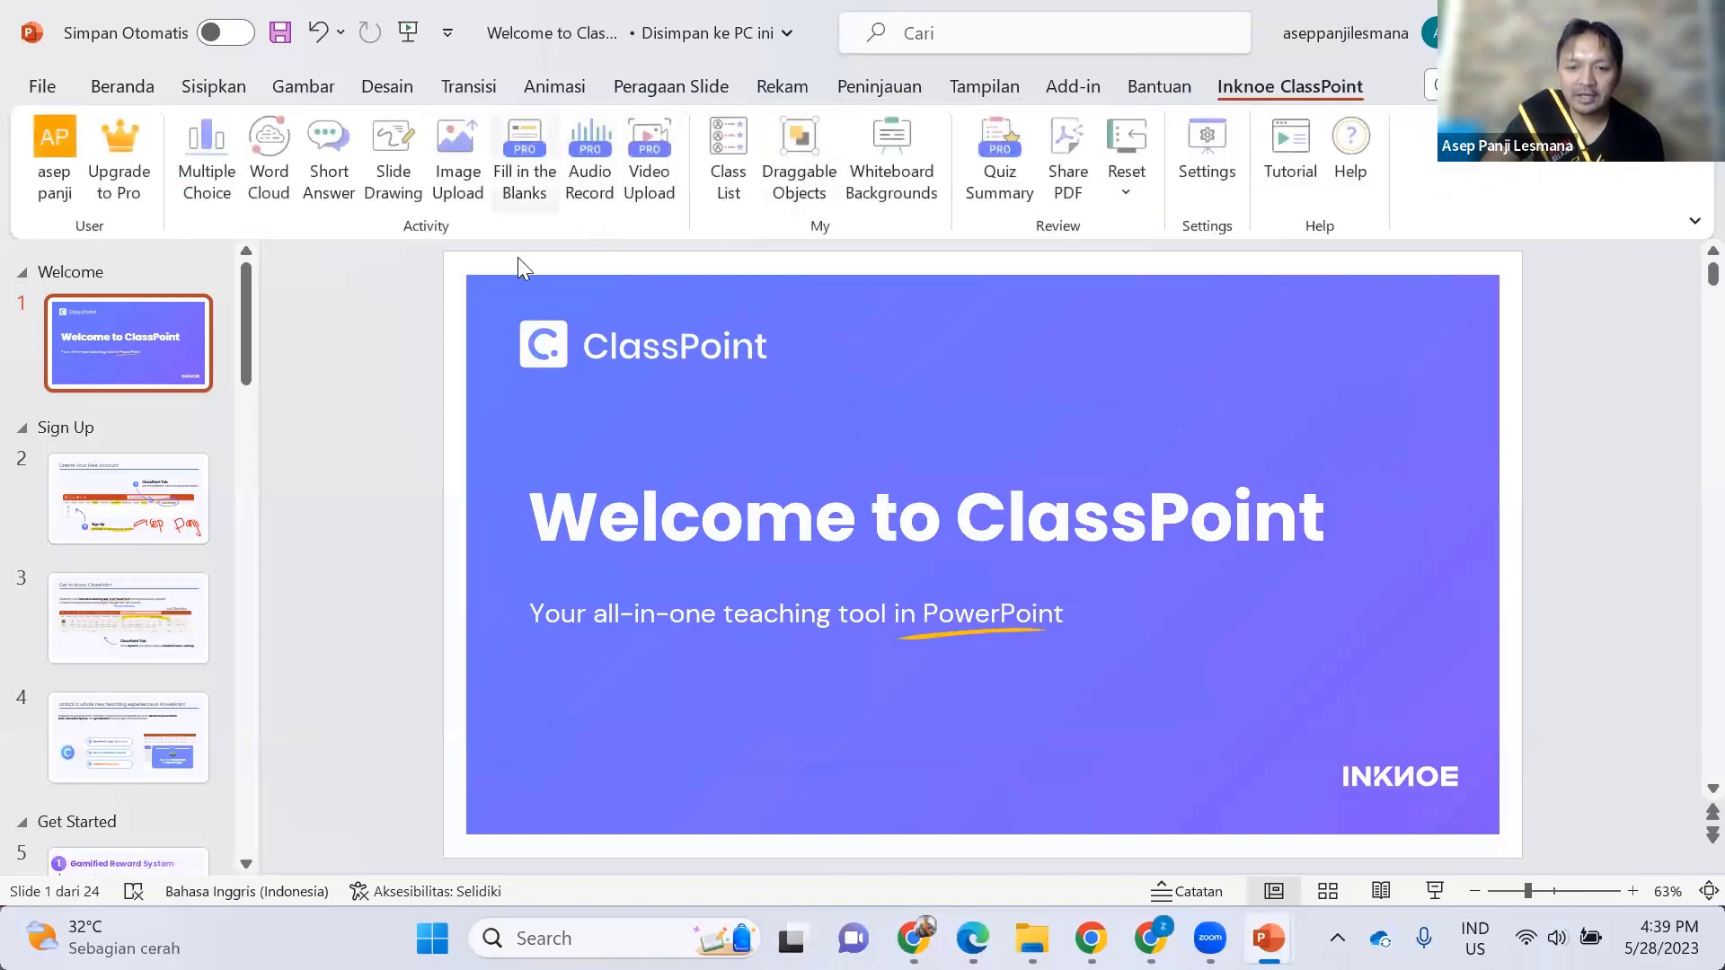
click(742, 190)
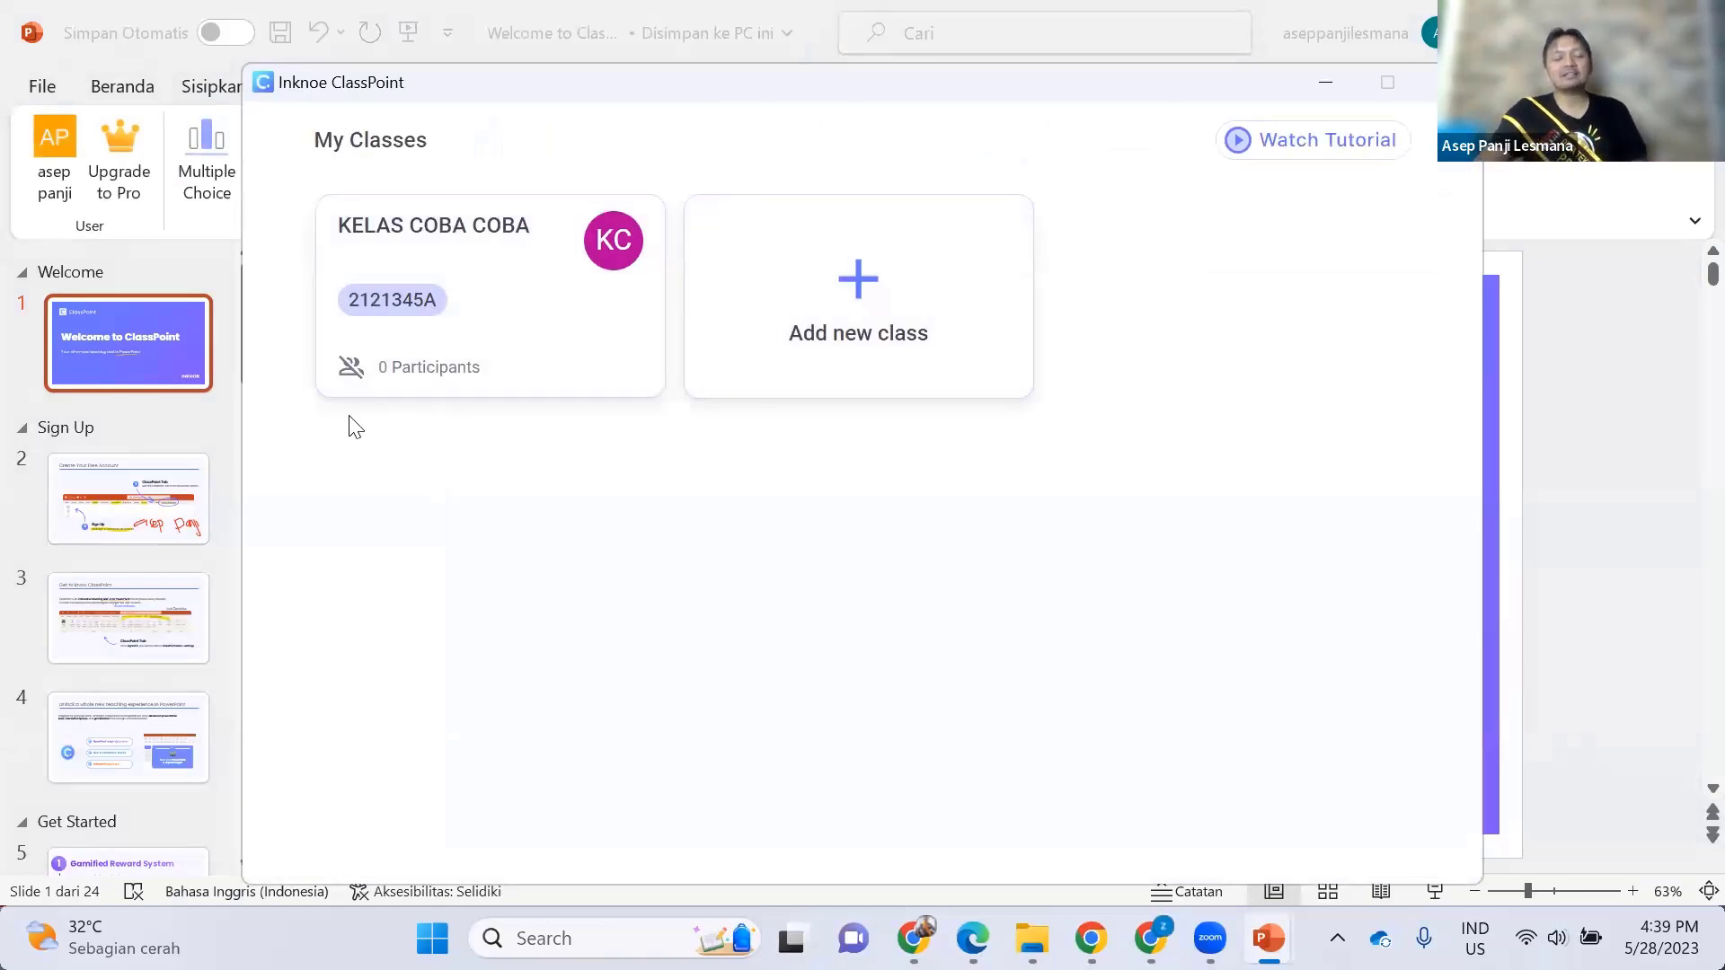
click(860, 286)
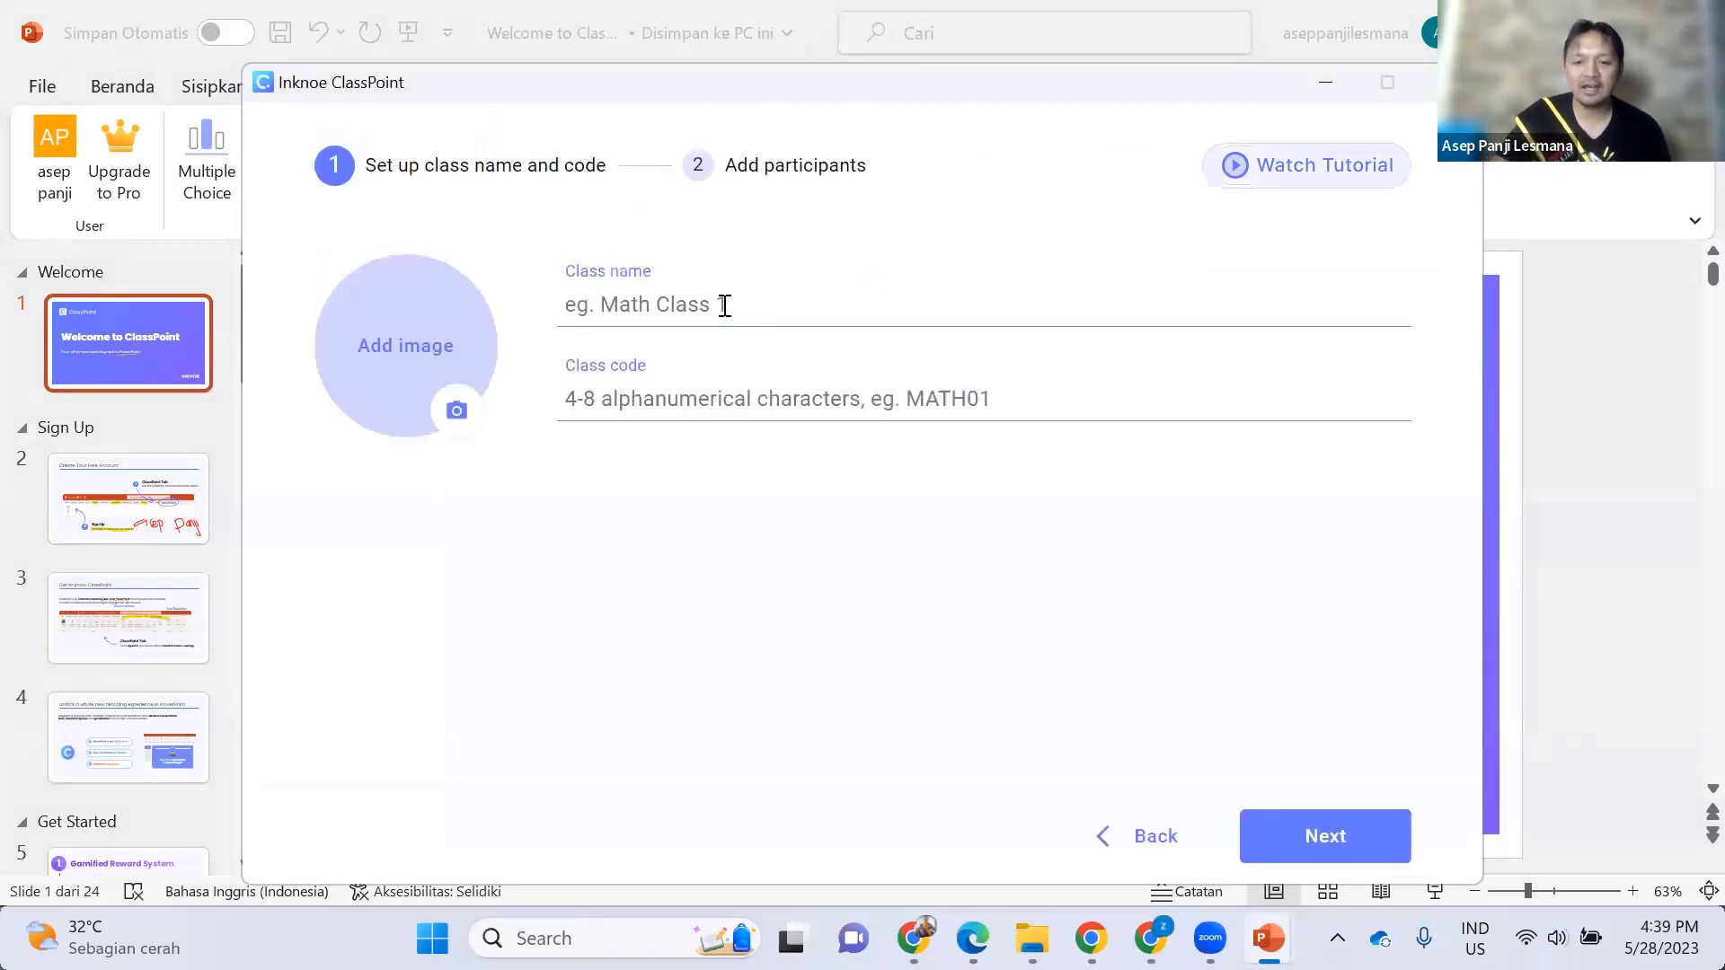
text(Kelas)
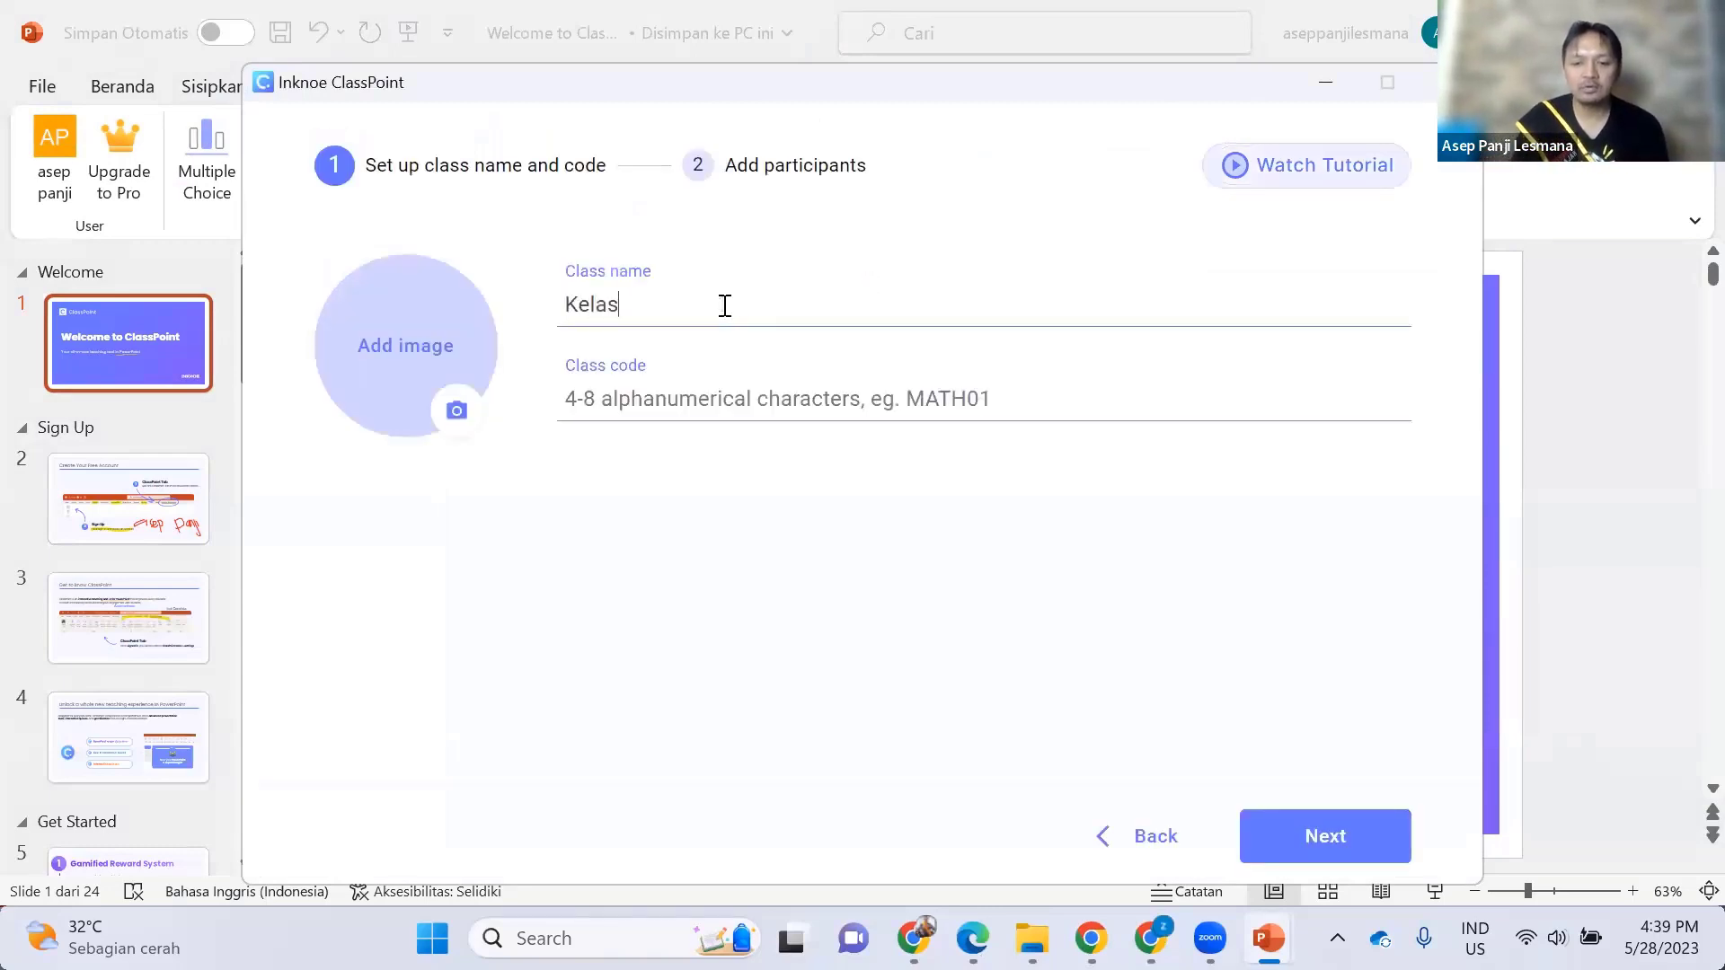
text( X MIPA)
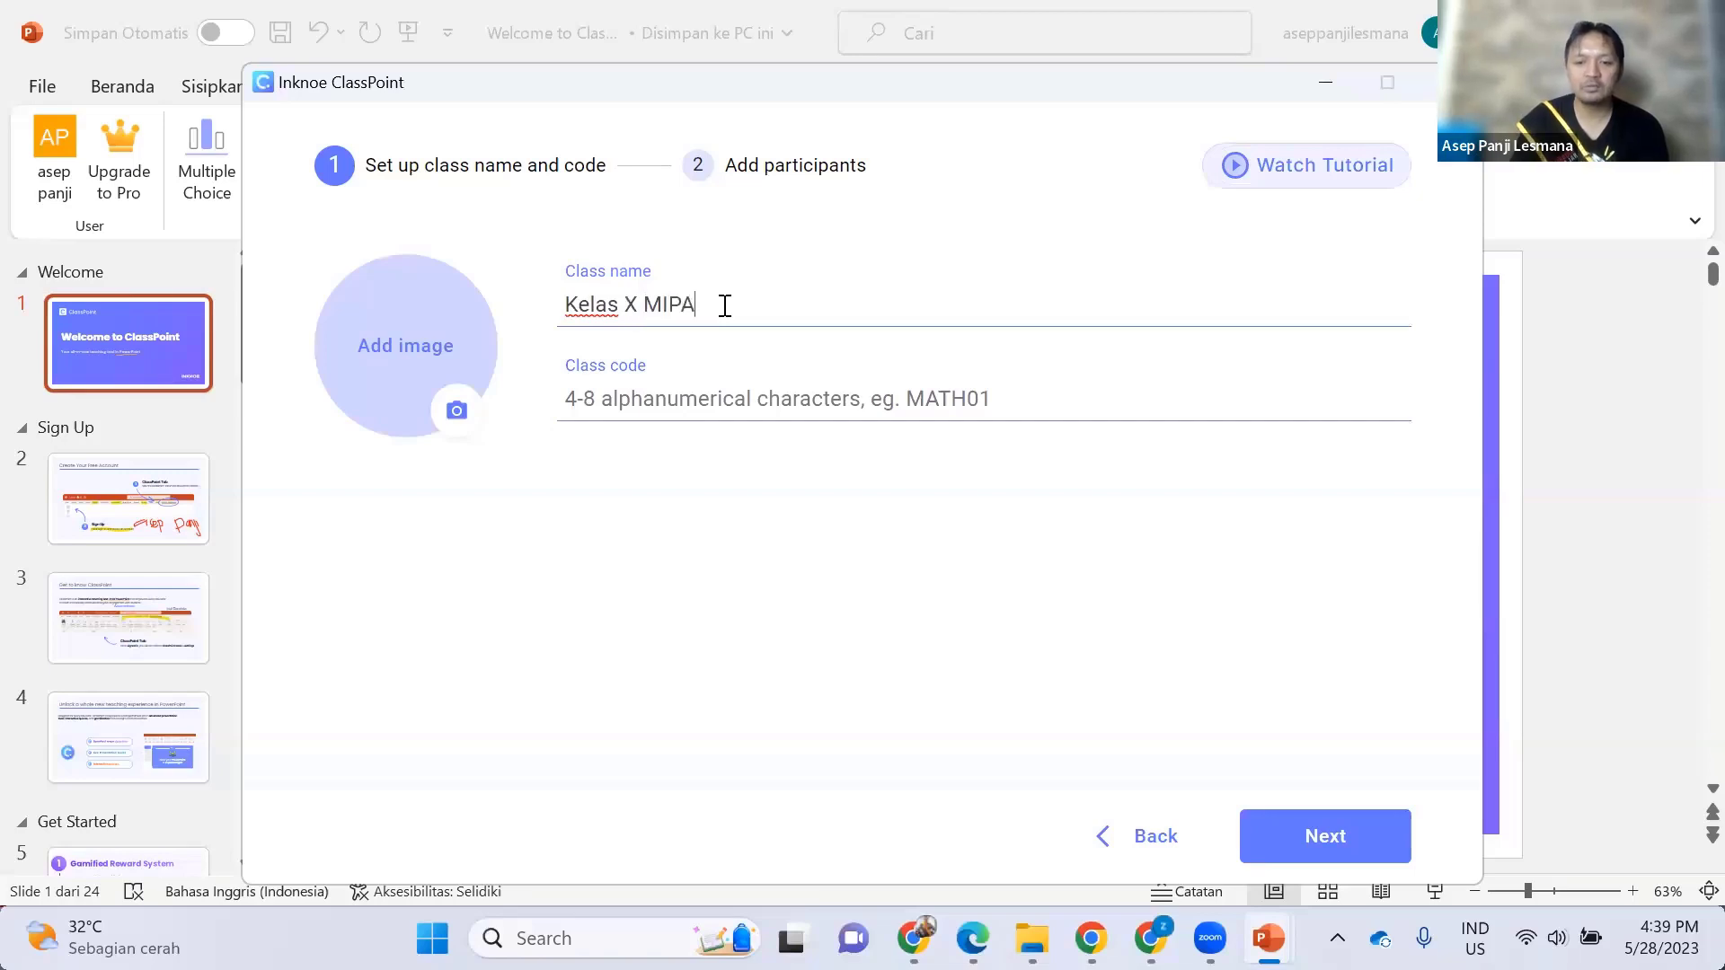
text( 1)
click(638, 398)
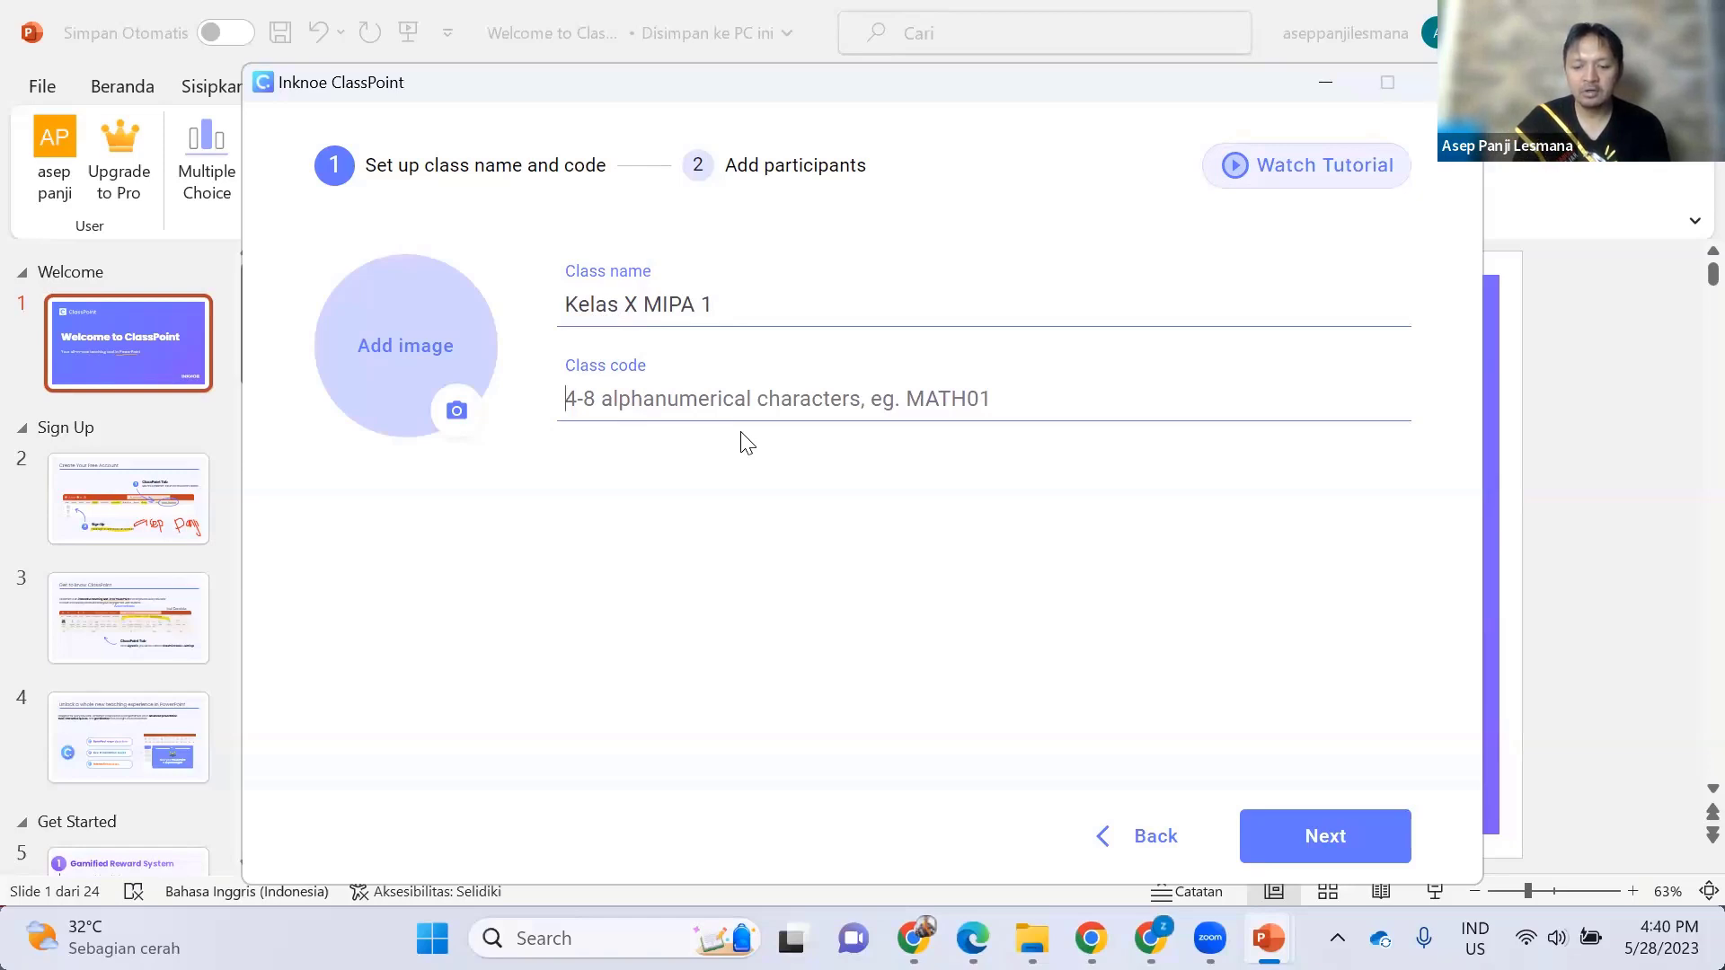
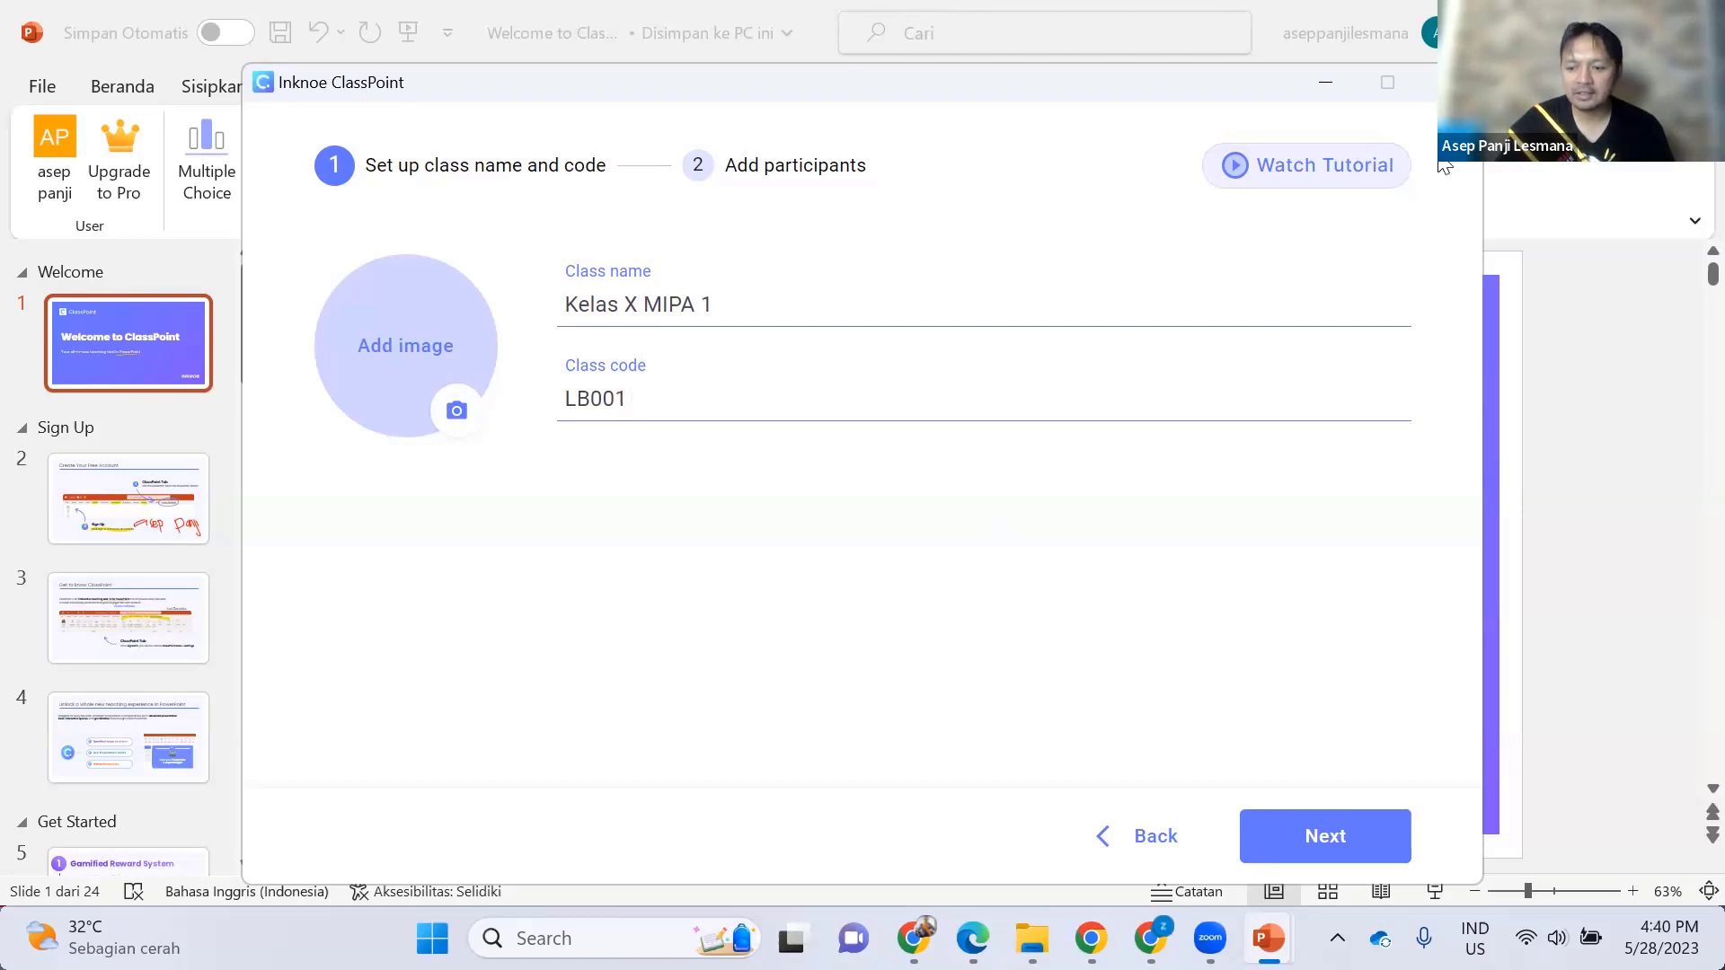
key(Return)
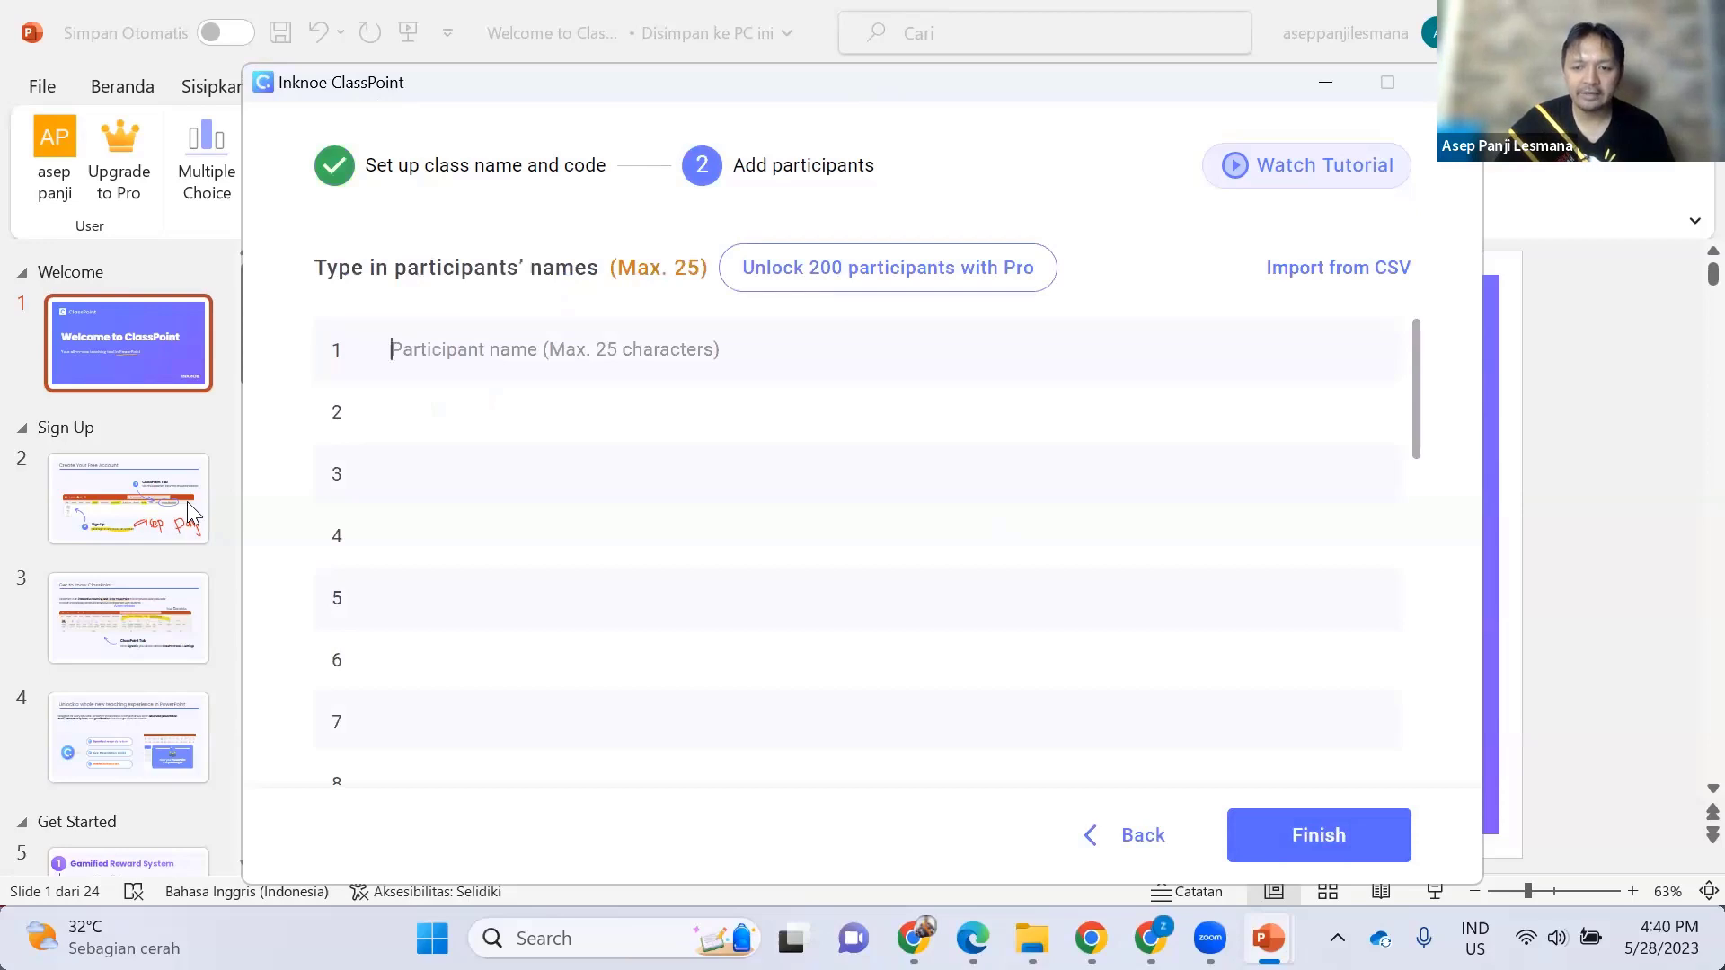
click(1332, 831)
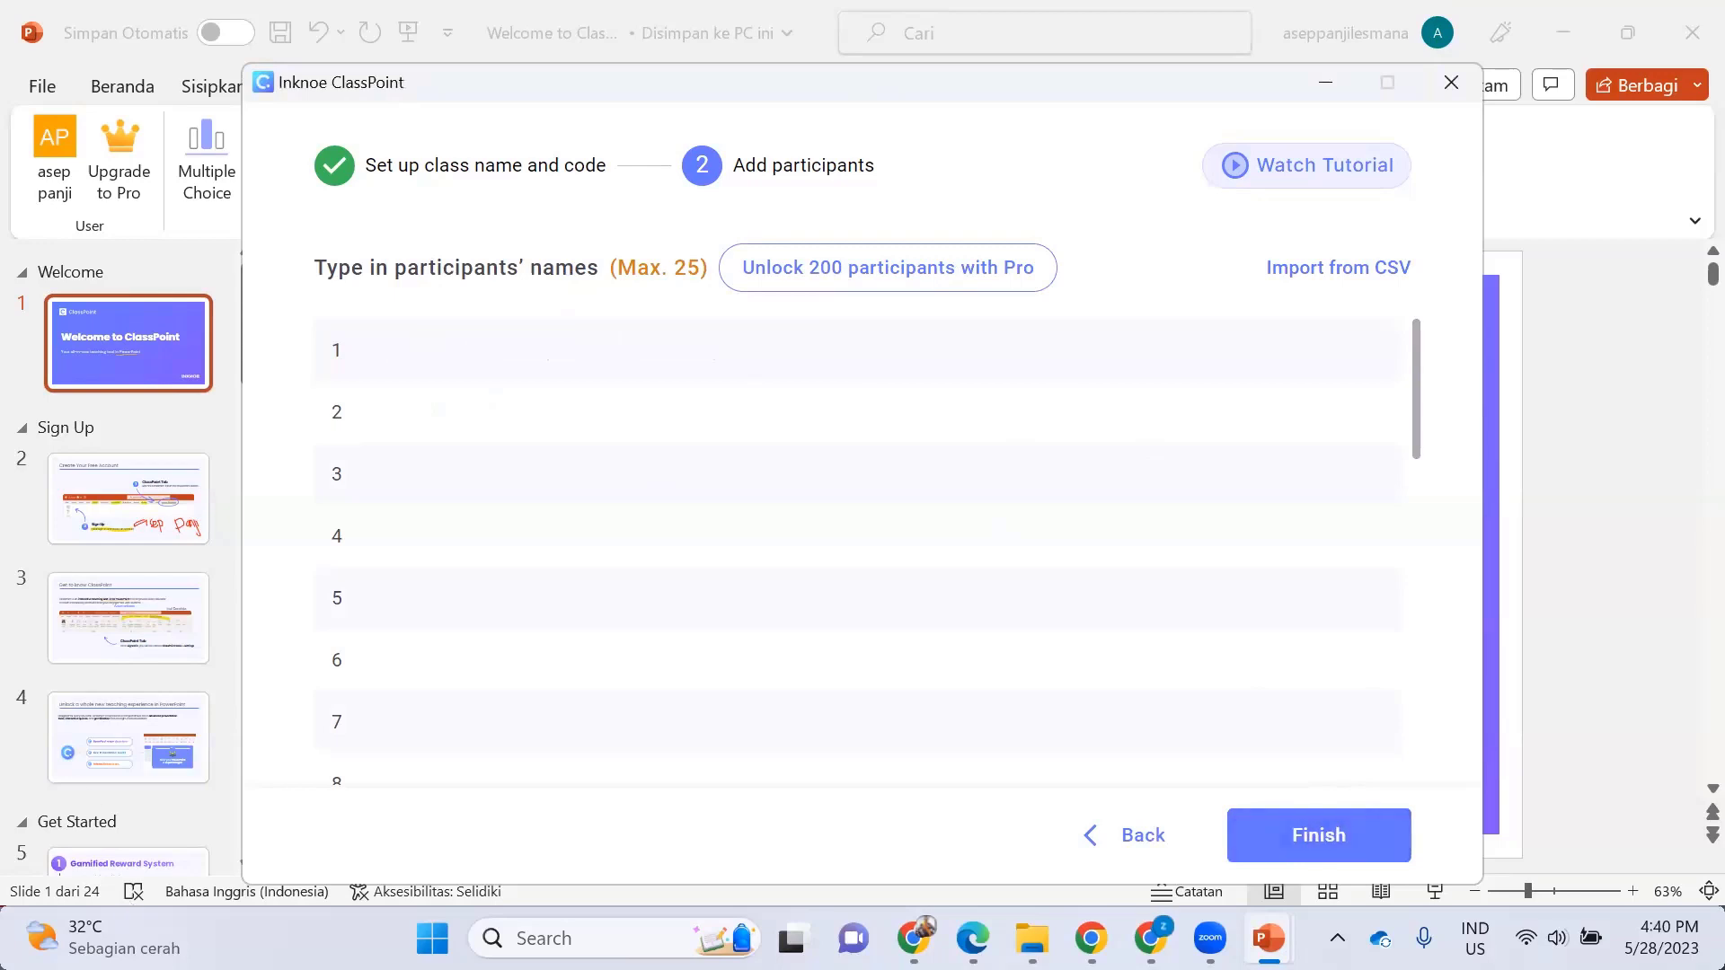
- Finish the Kelas X MIPA 1 class without adding any participants
click(1342, 845)
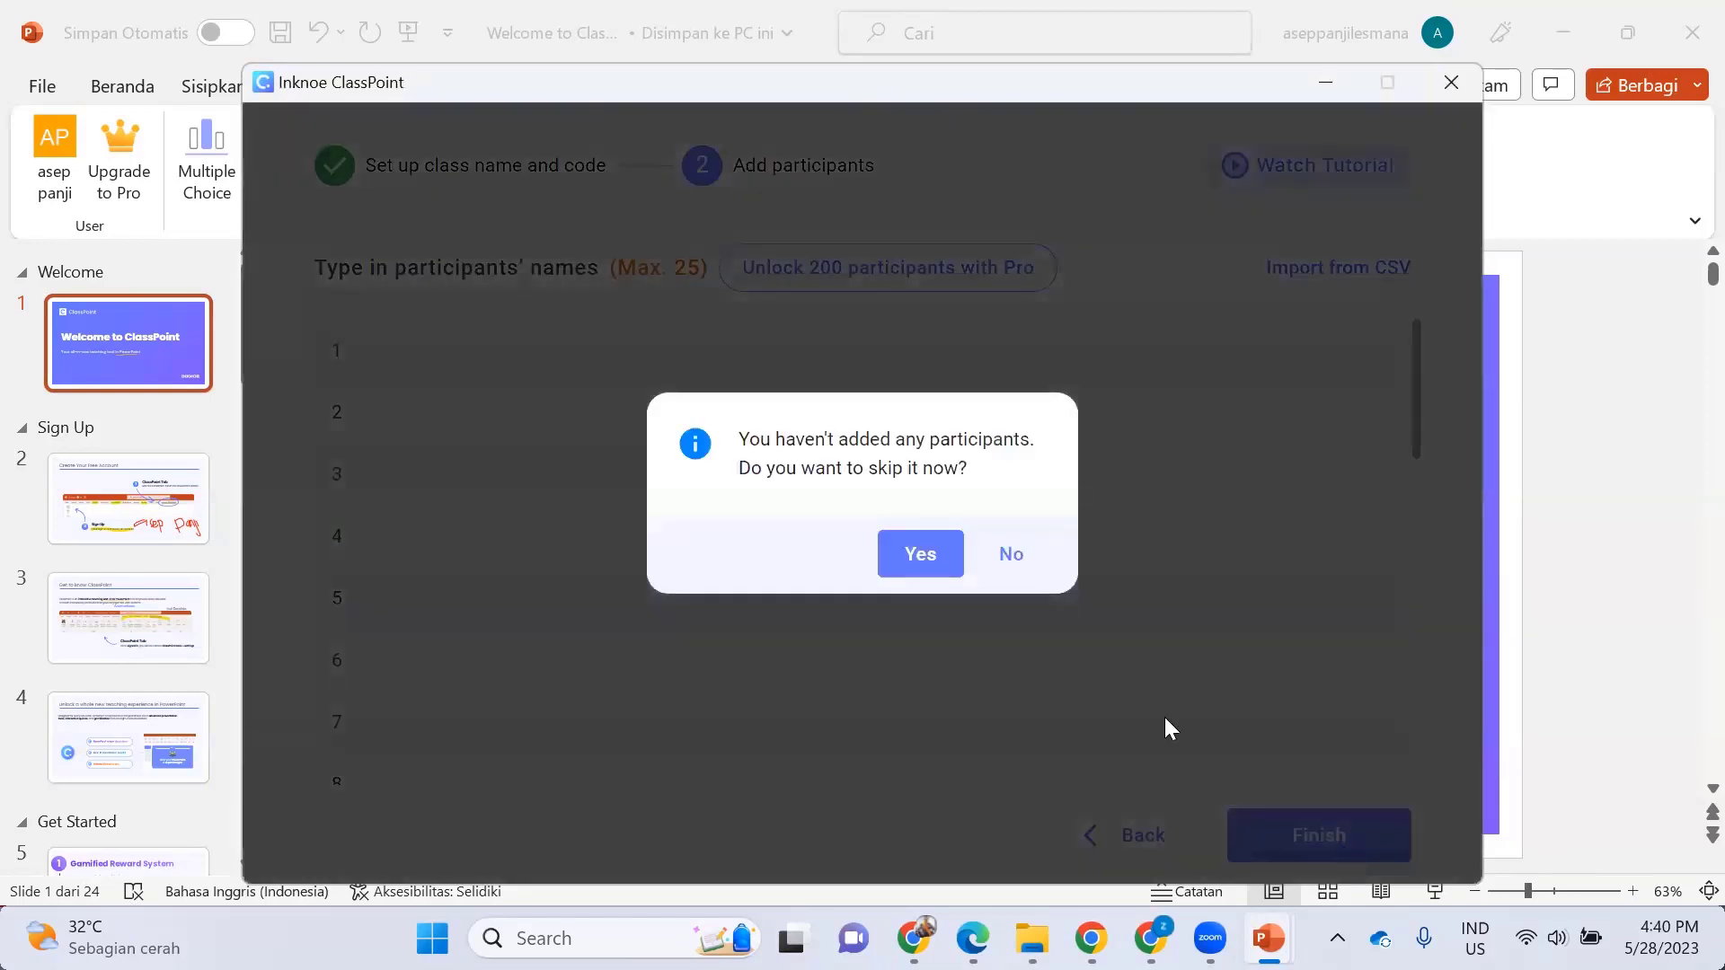
click(935, 562)
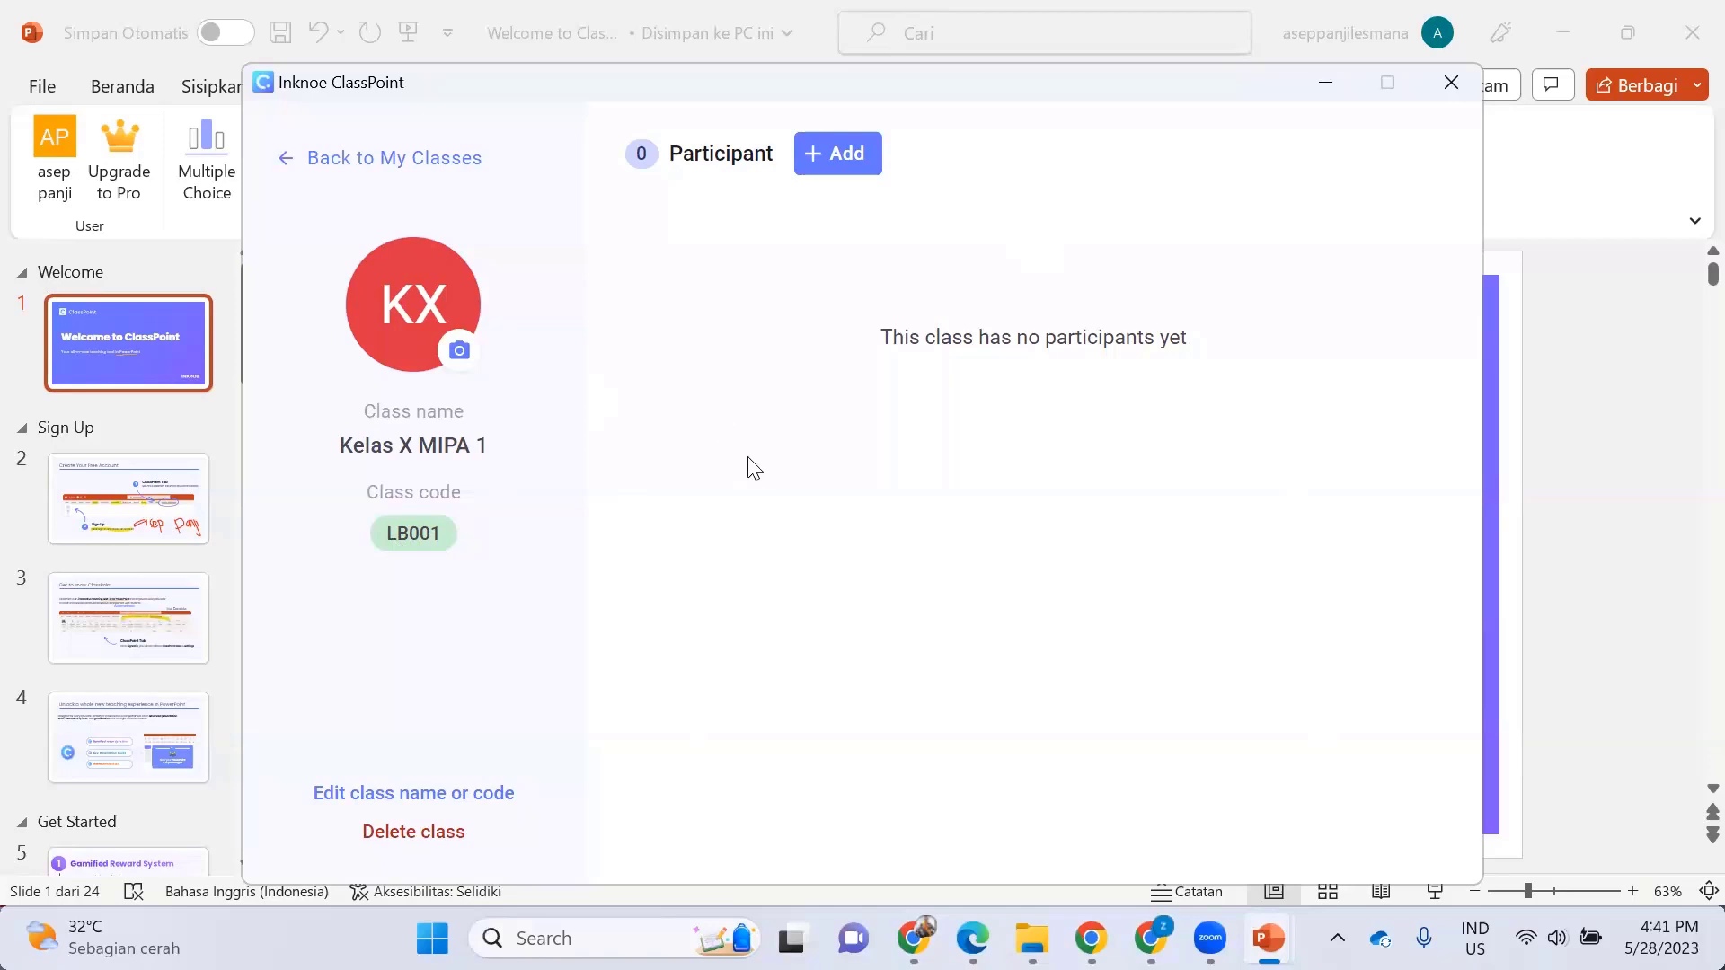
- Hide the ClassPoint window and run the Welcome to ClassPoint slideshow from the beginning
click(1326, 83)
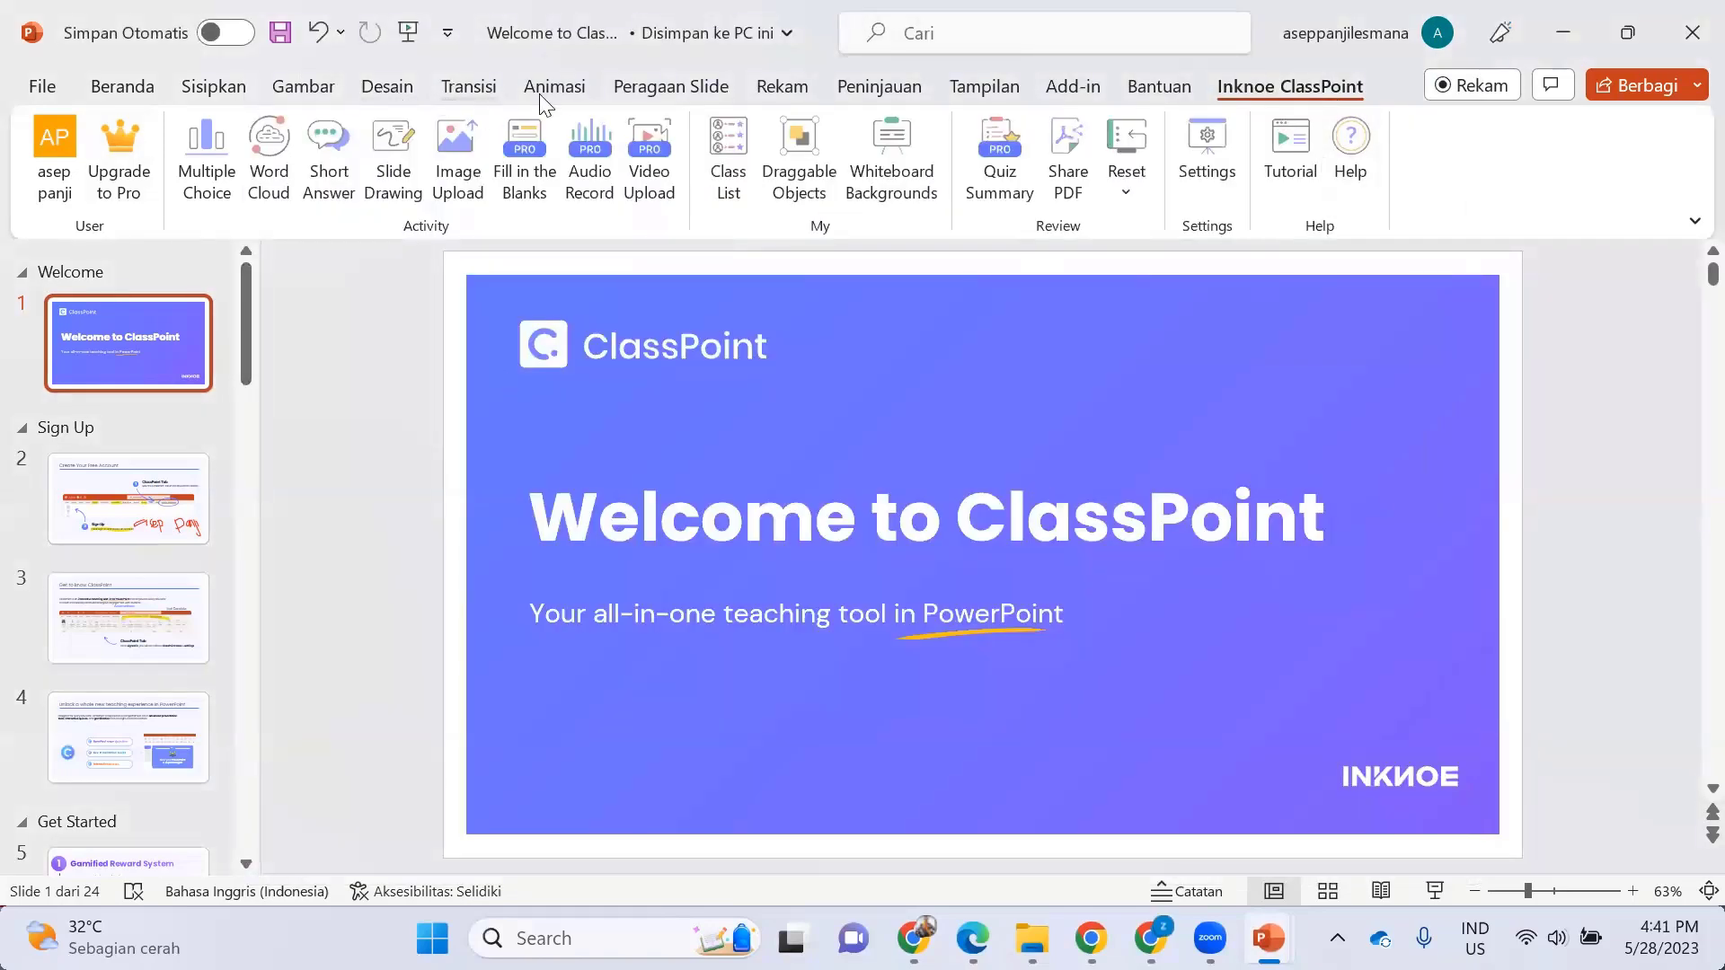
click(669, 87)
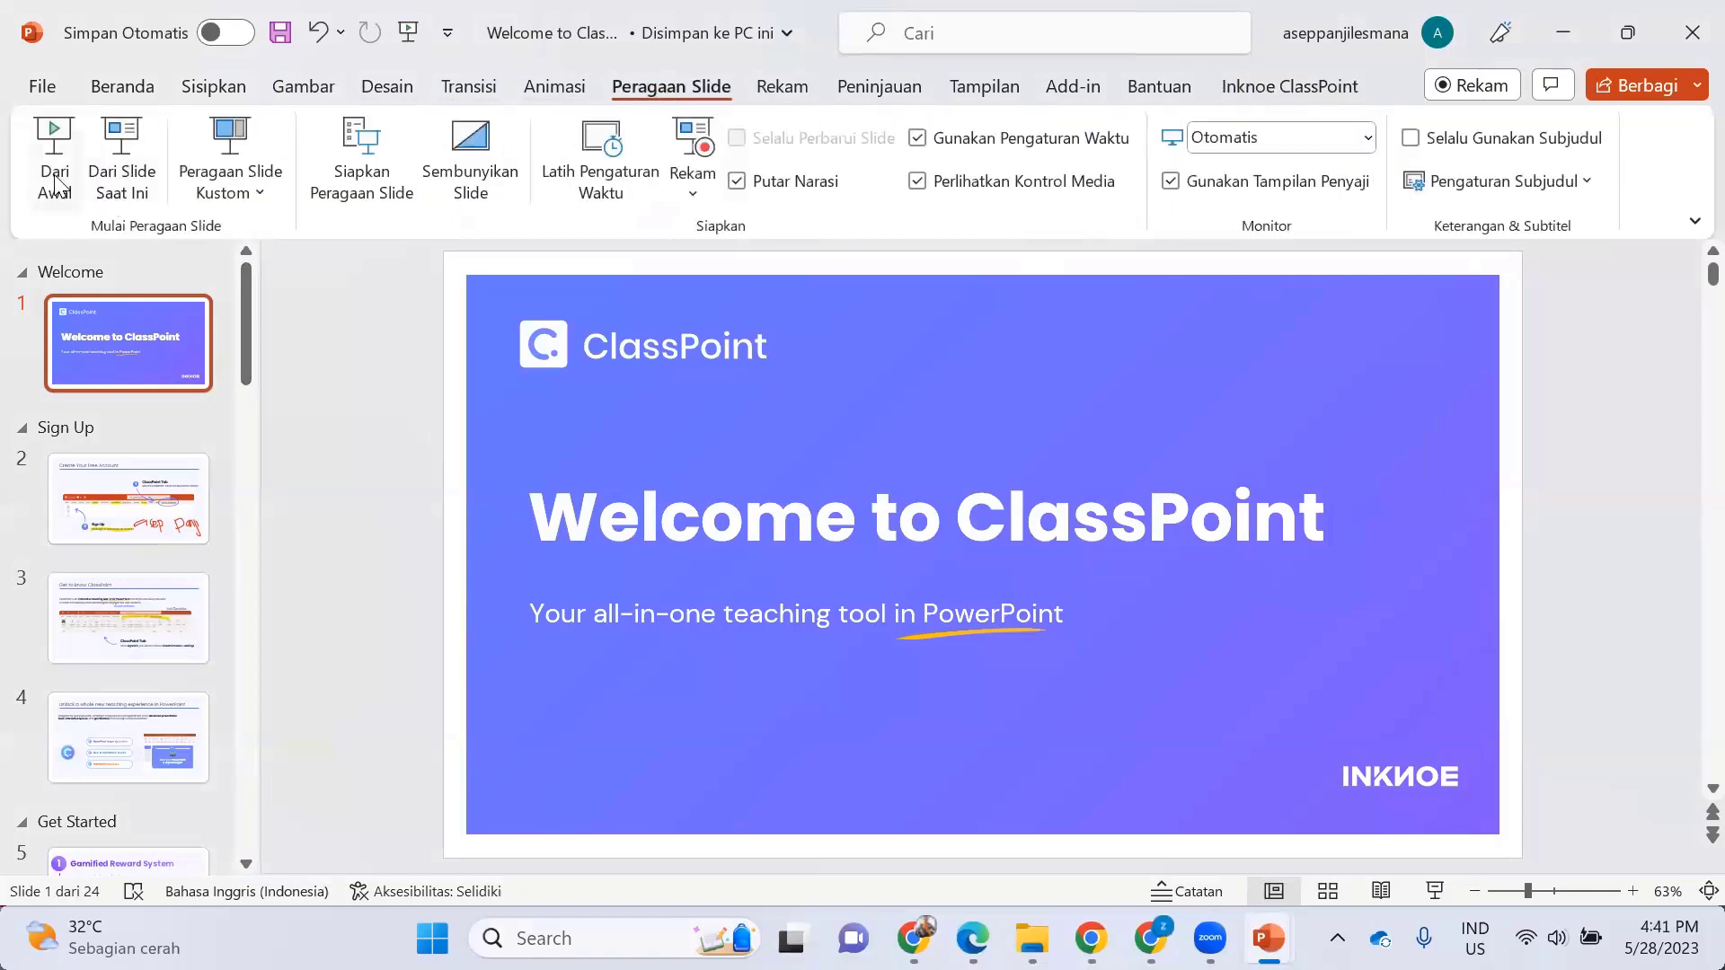
click(55, 179)
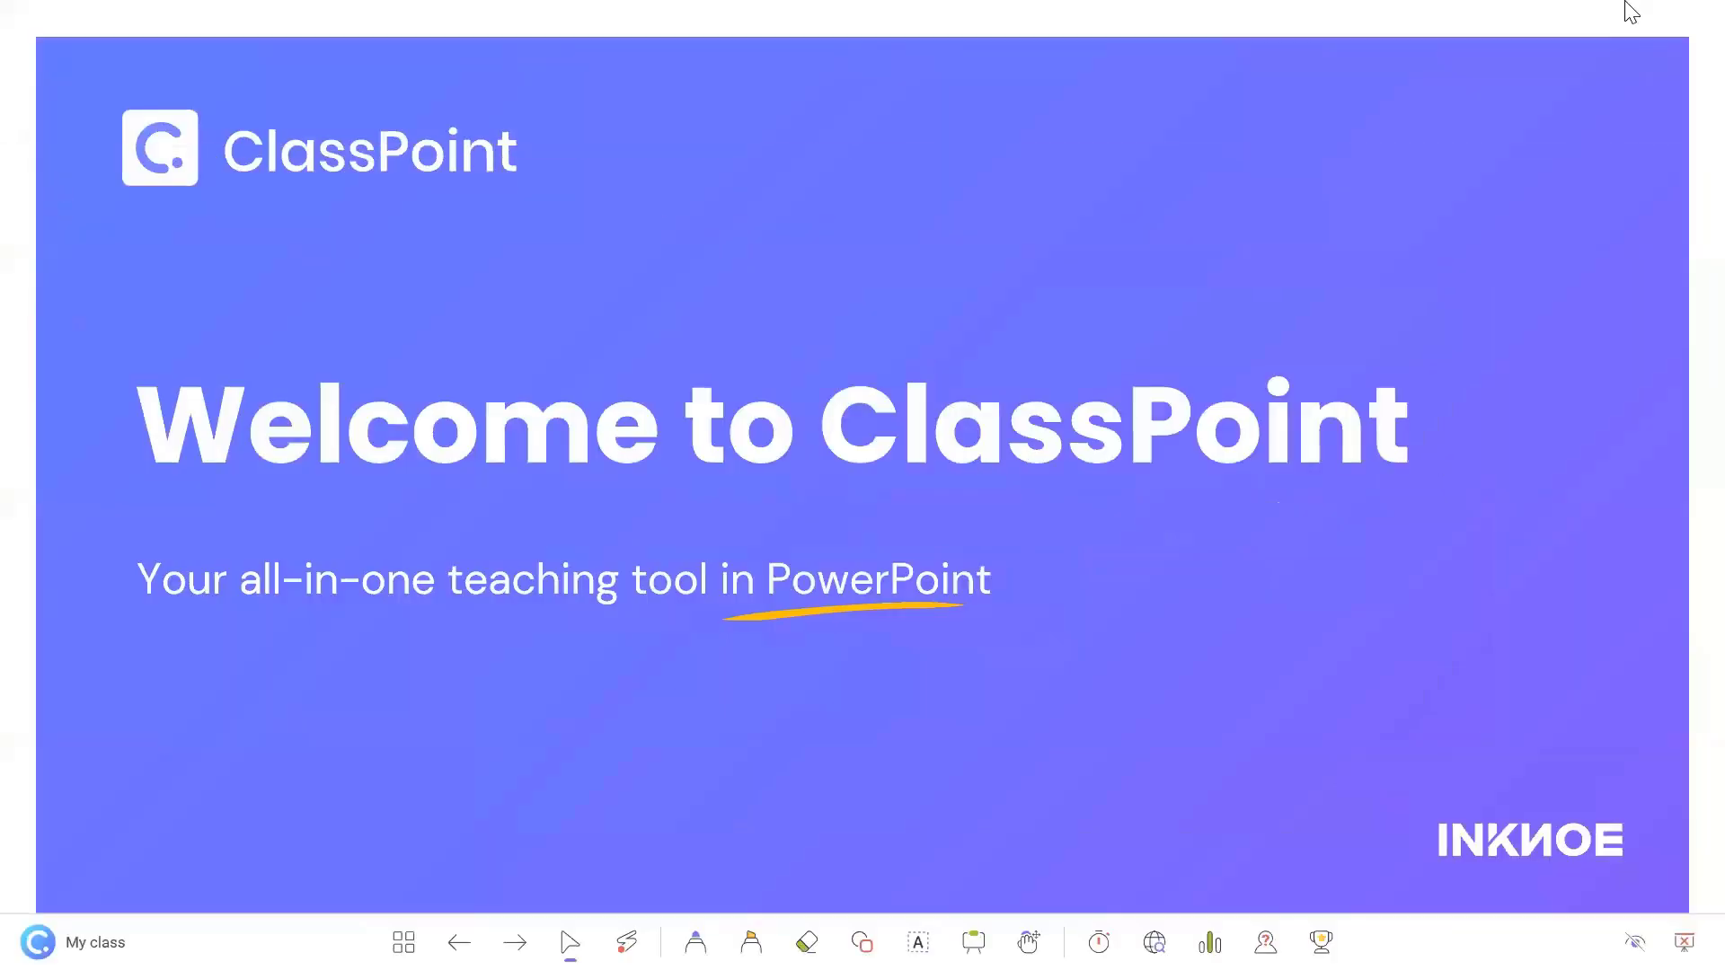
click(1581, 42)
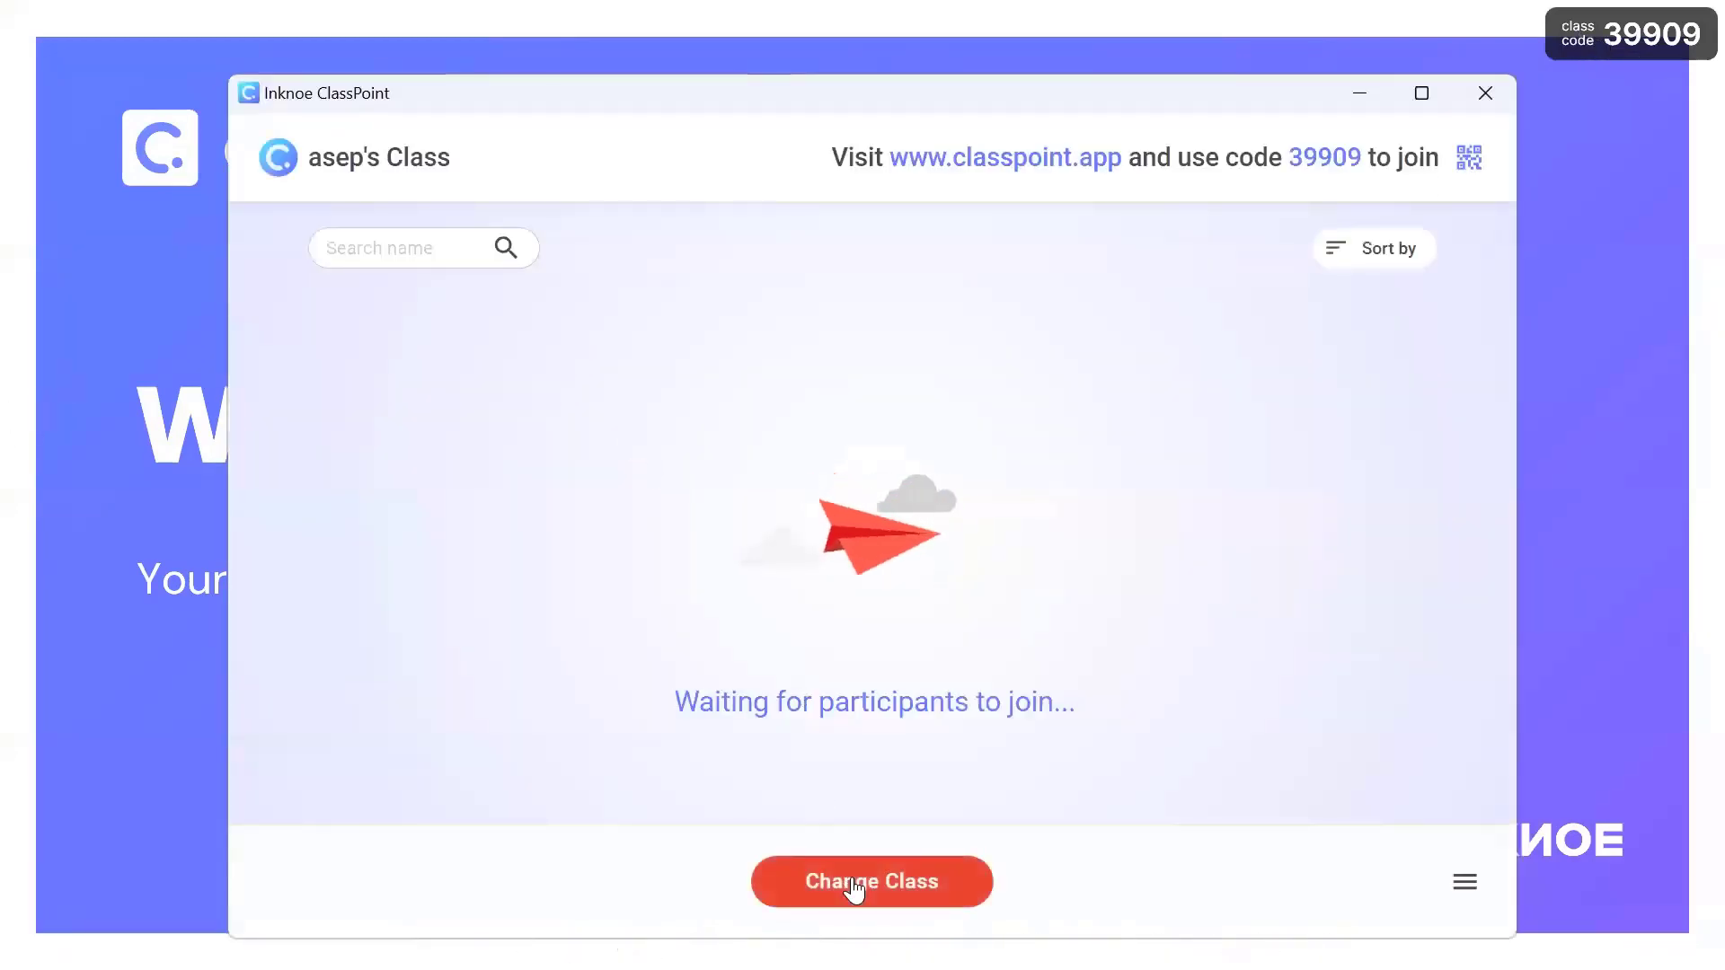
click(852, 882)
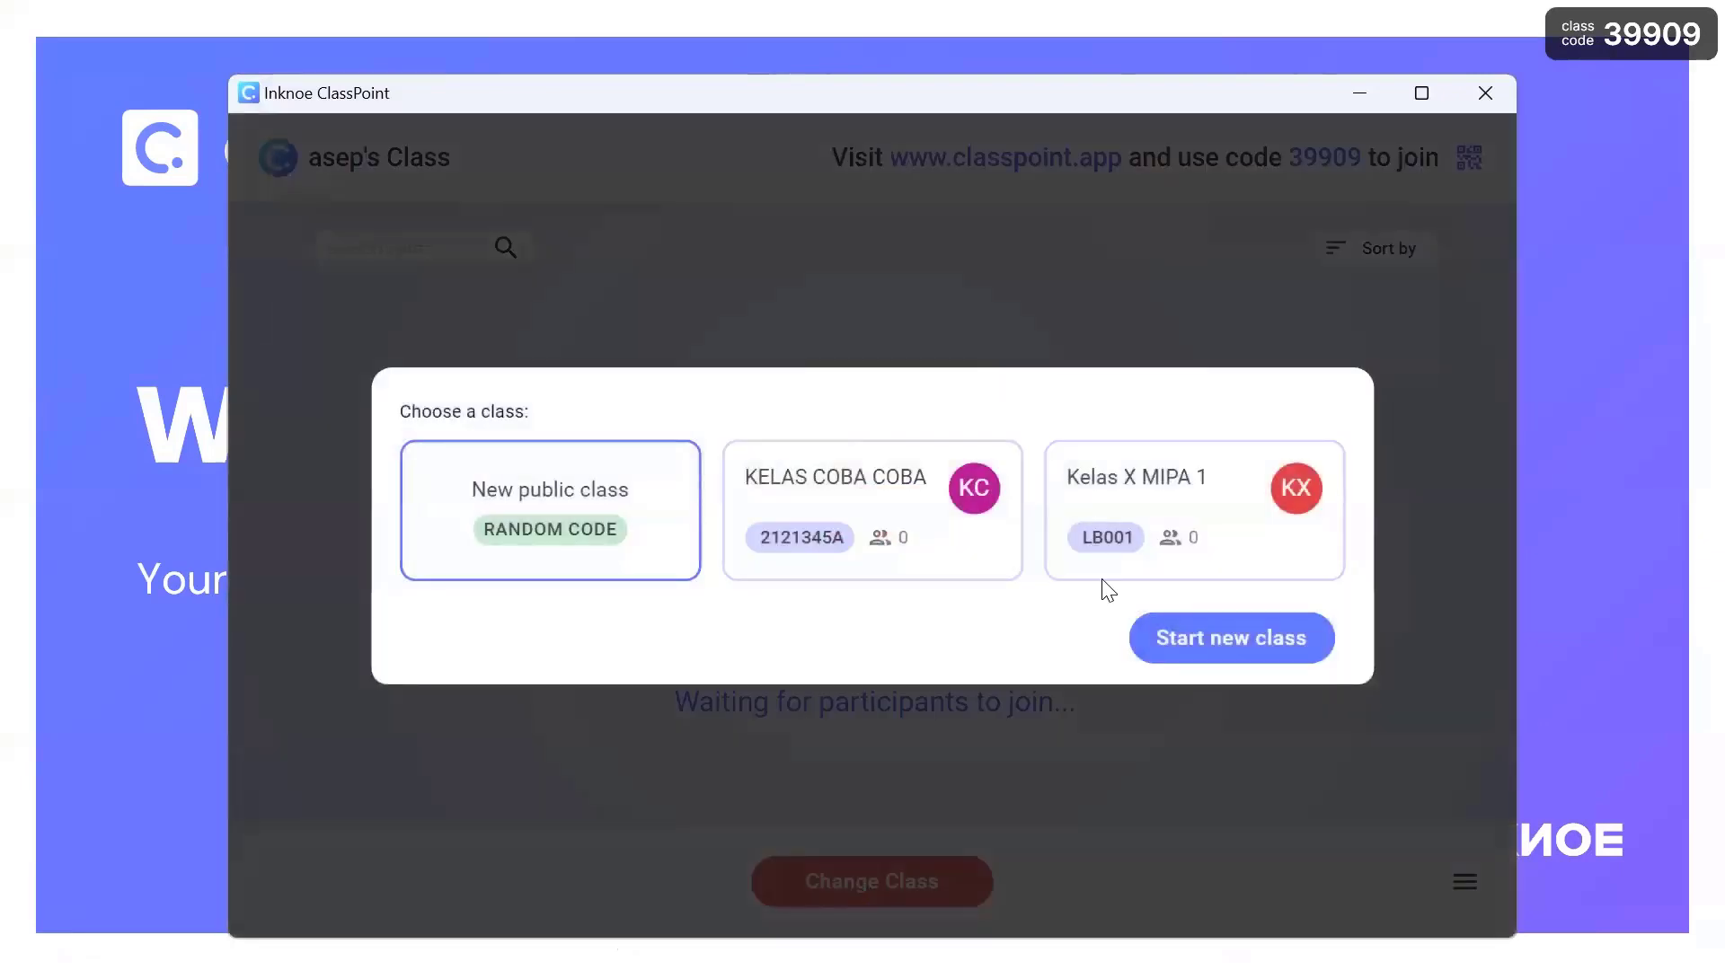
click(1213, 506)
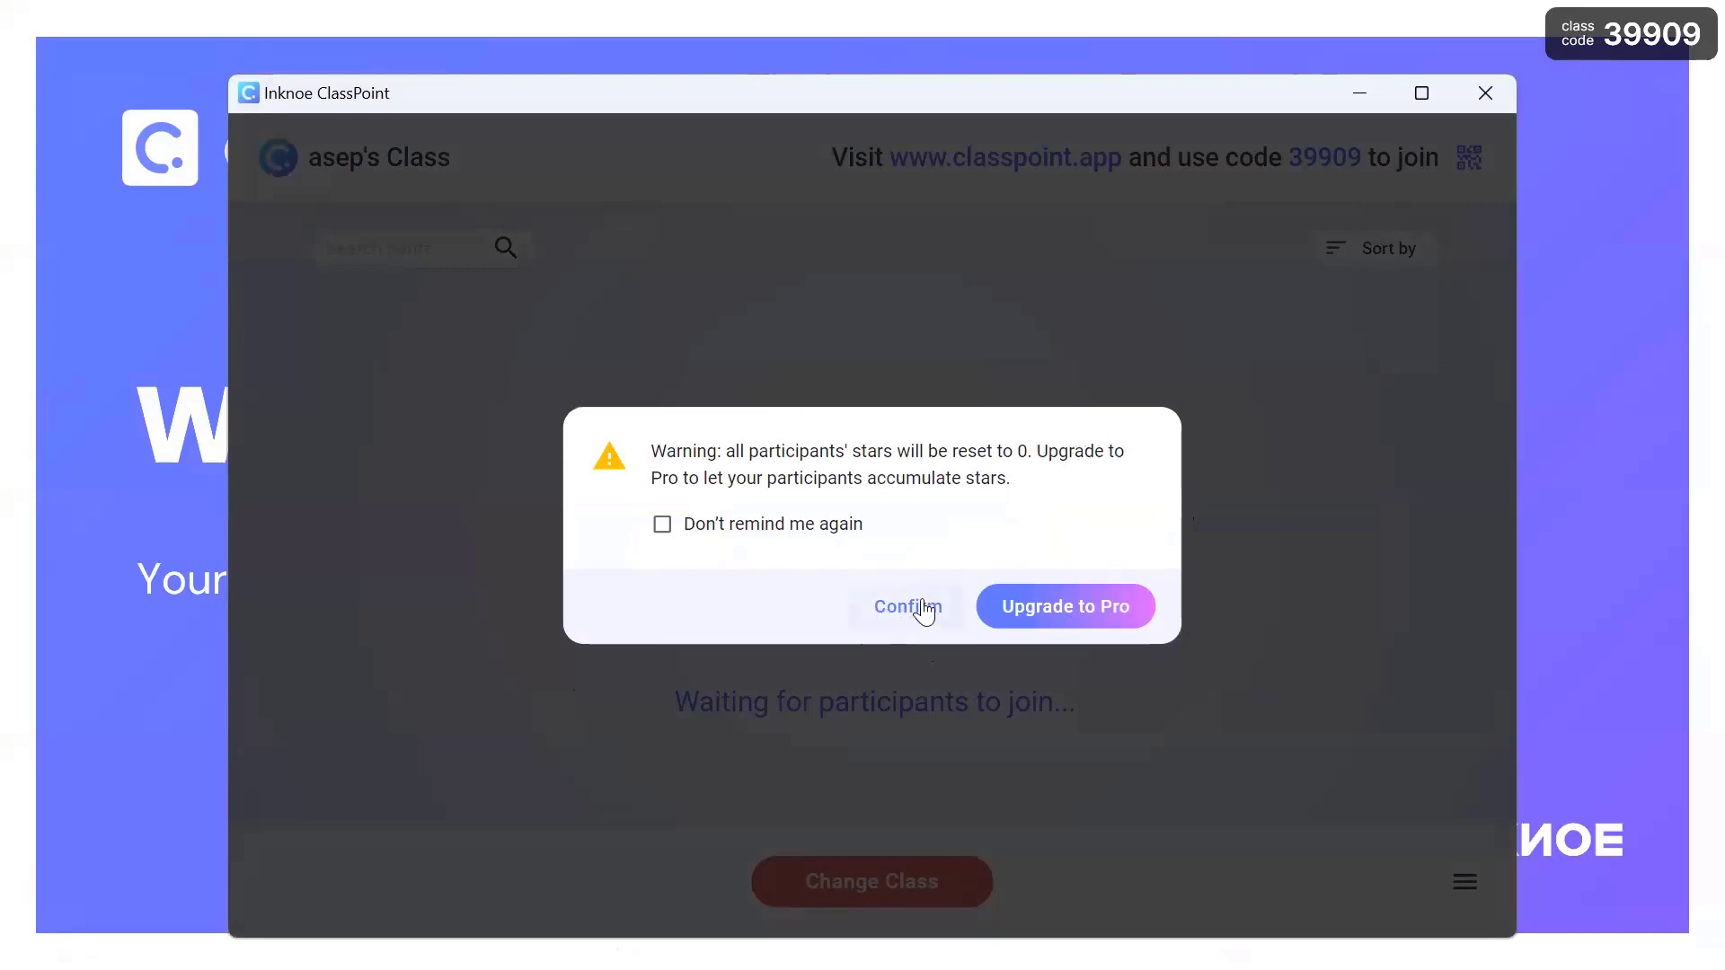
click(913, 606)
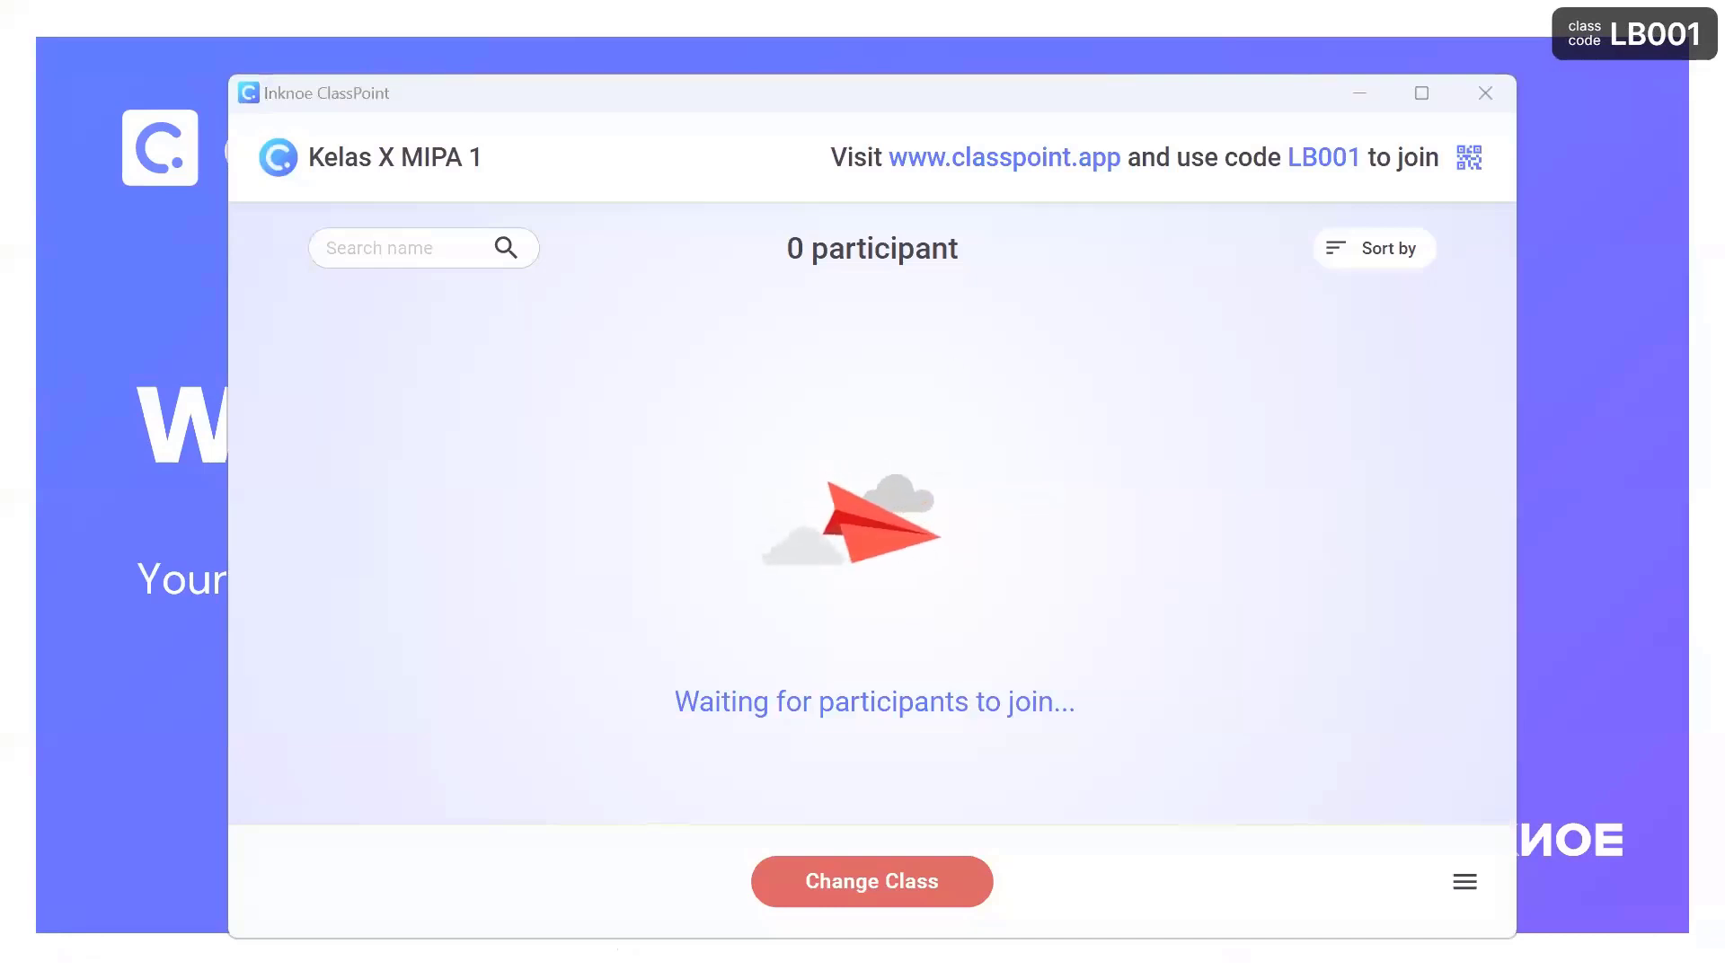
- Return to the Welcome to ClassPoint presentation from PowerPoint's recent-files jump list
key(super)
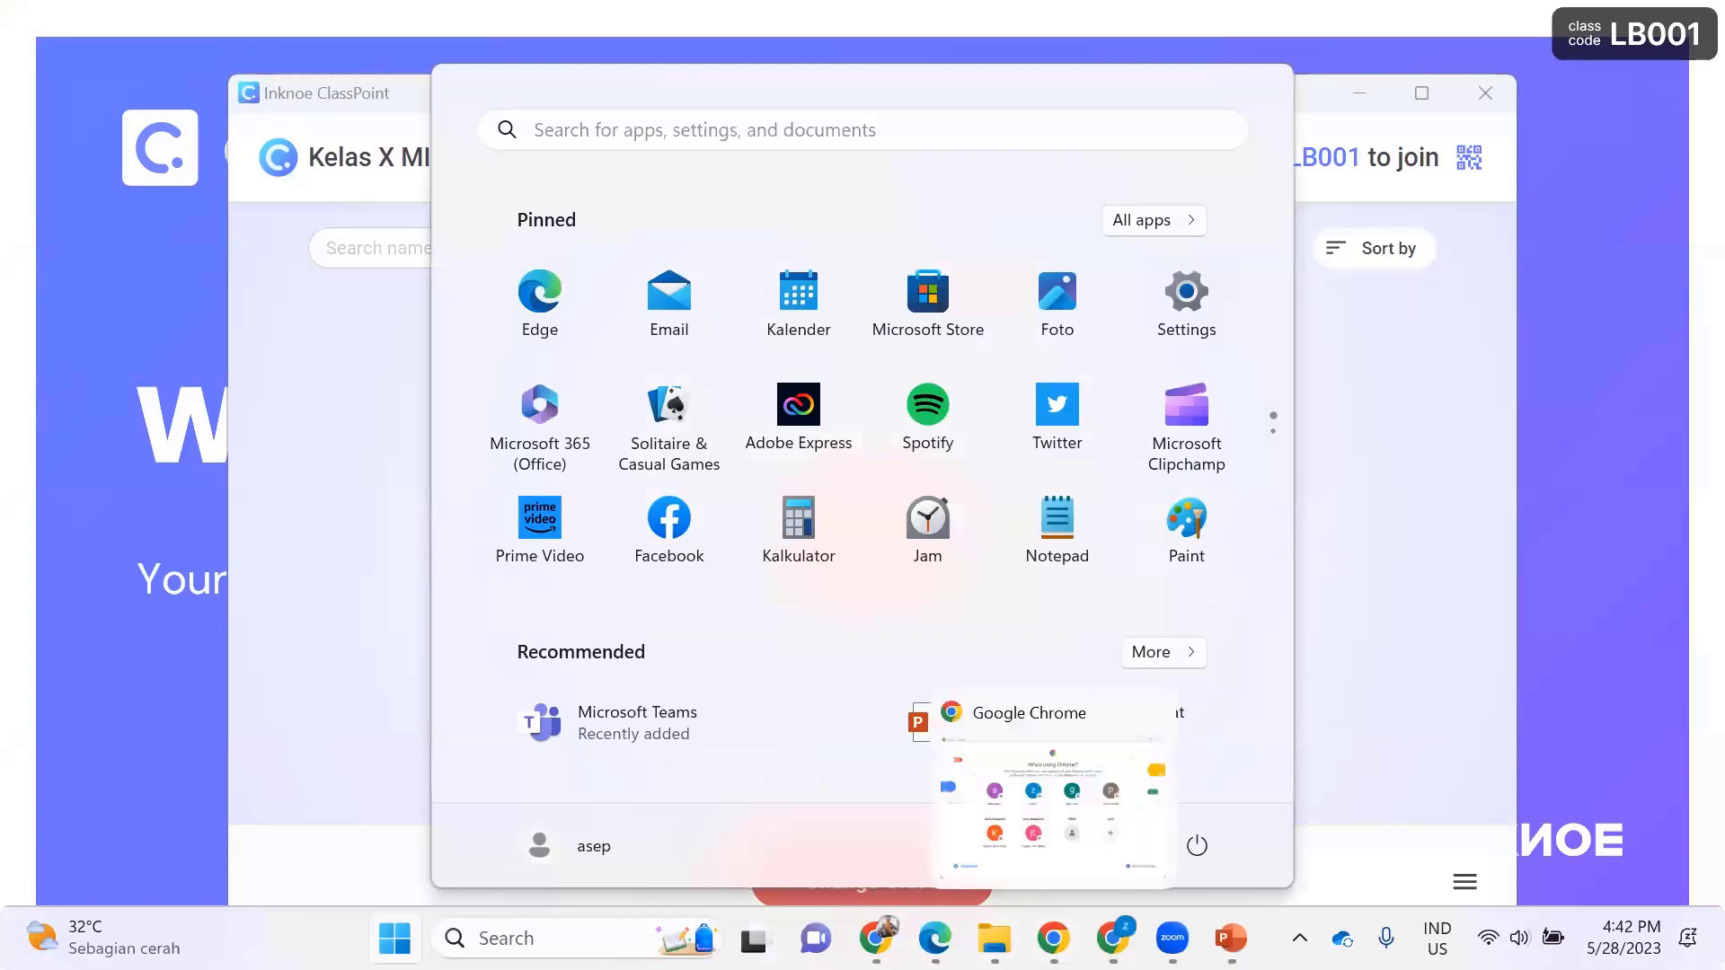
right_click(1231, 938)
scroll(1141, 808, down, 1)
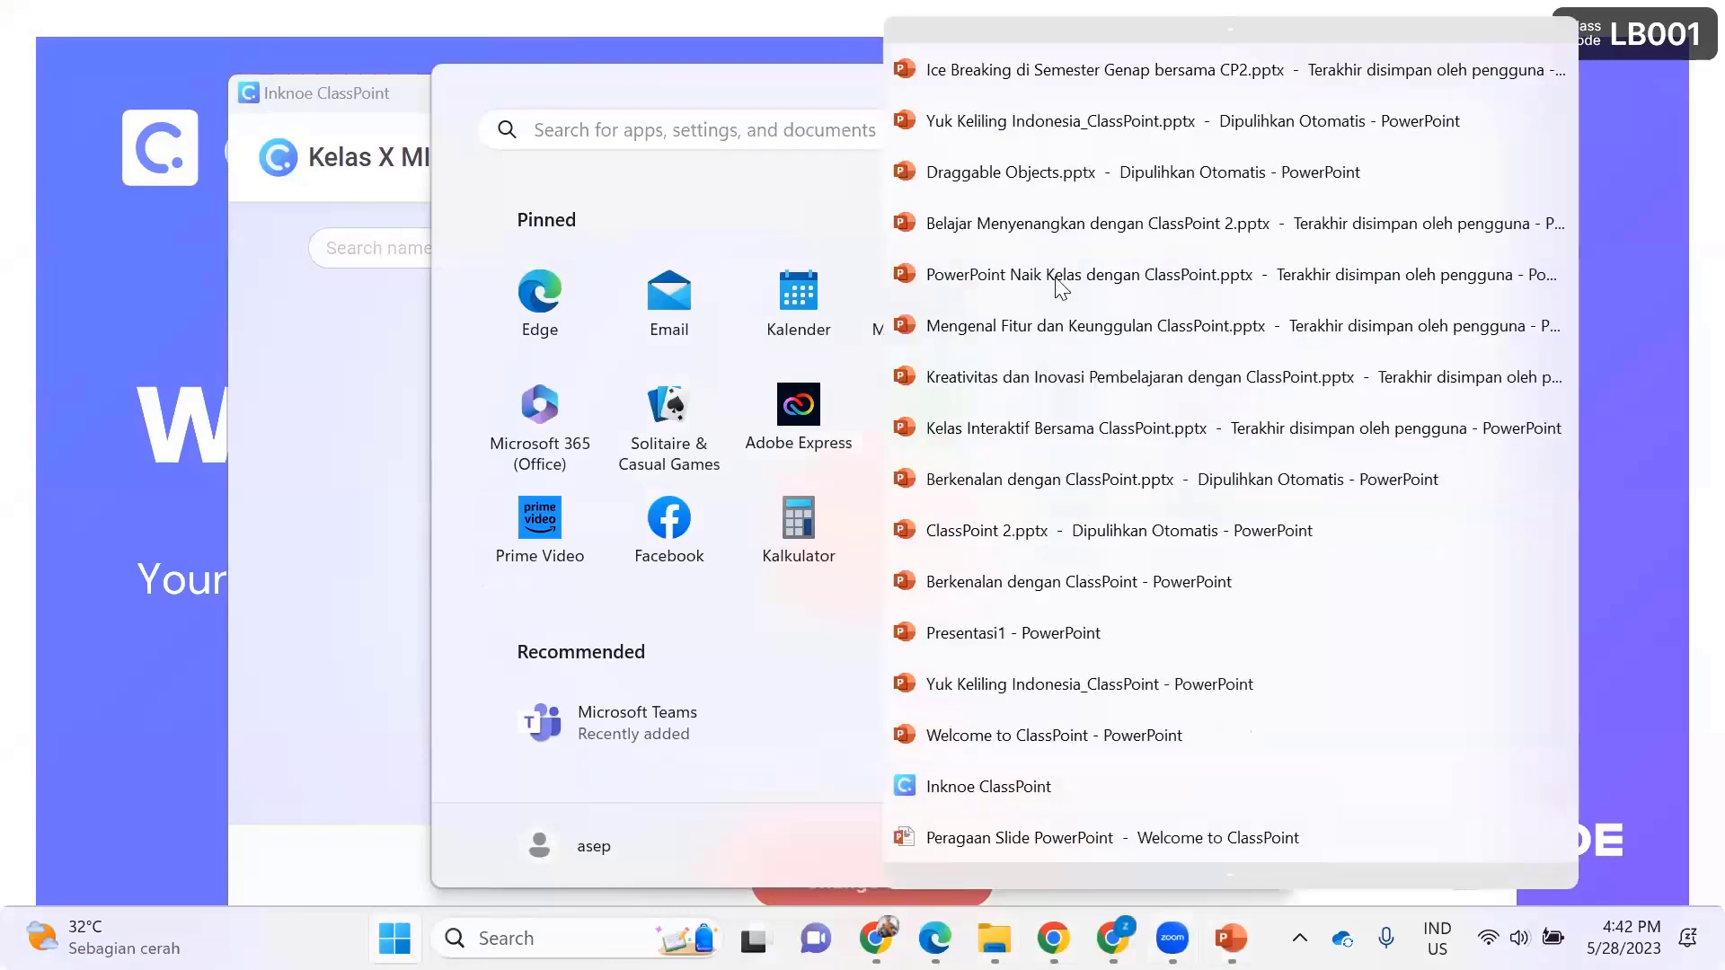
click(1081, 737)
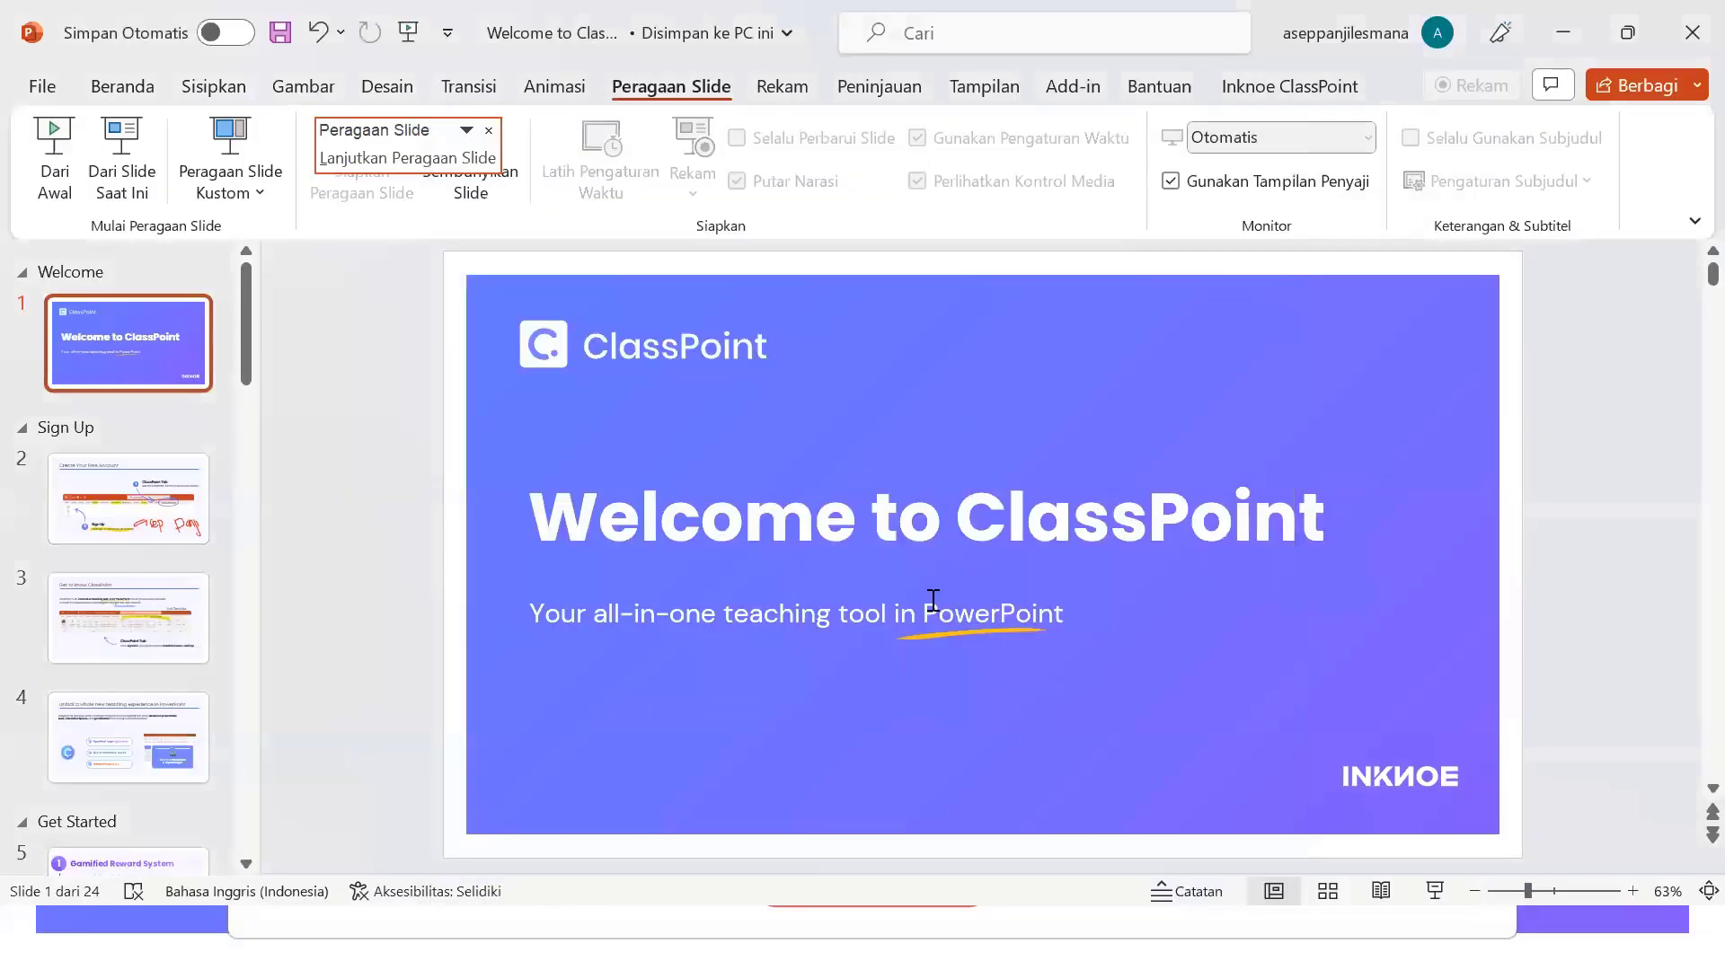
- Show My Classes listing KELAS COBA COBA and Kelas X MIPA 1 via ClassPoint's Class List
click(1279, 87)
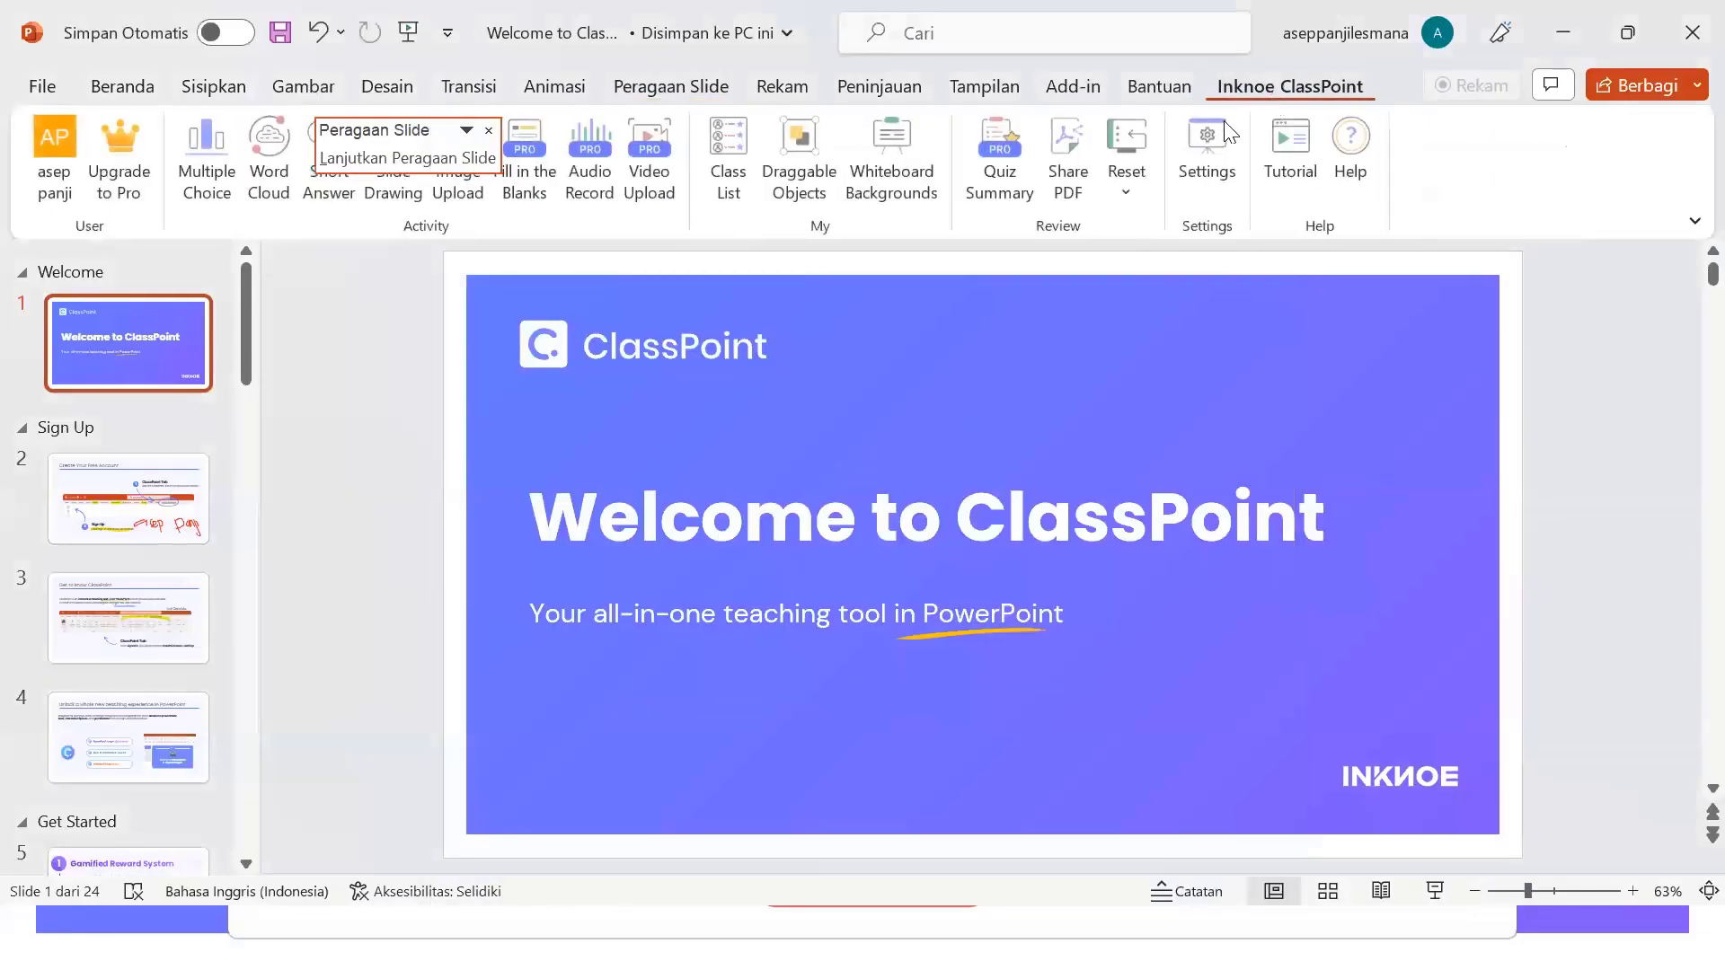
click(733, 192)
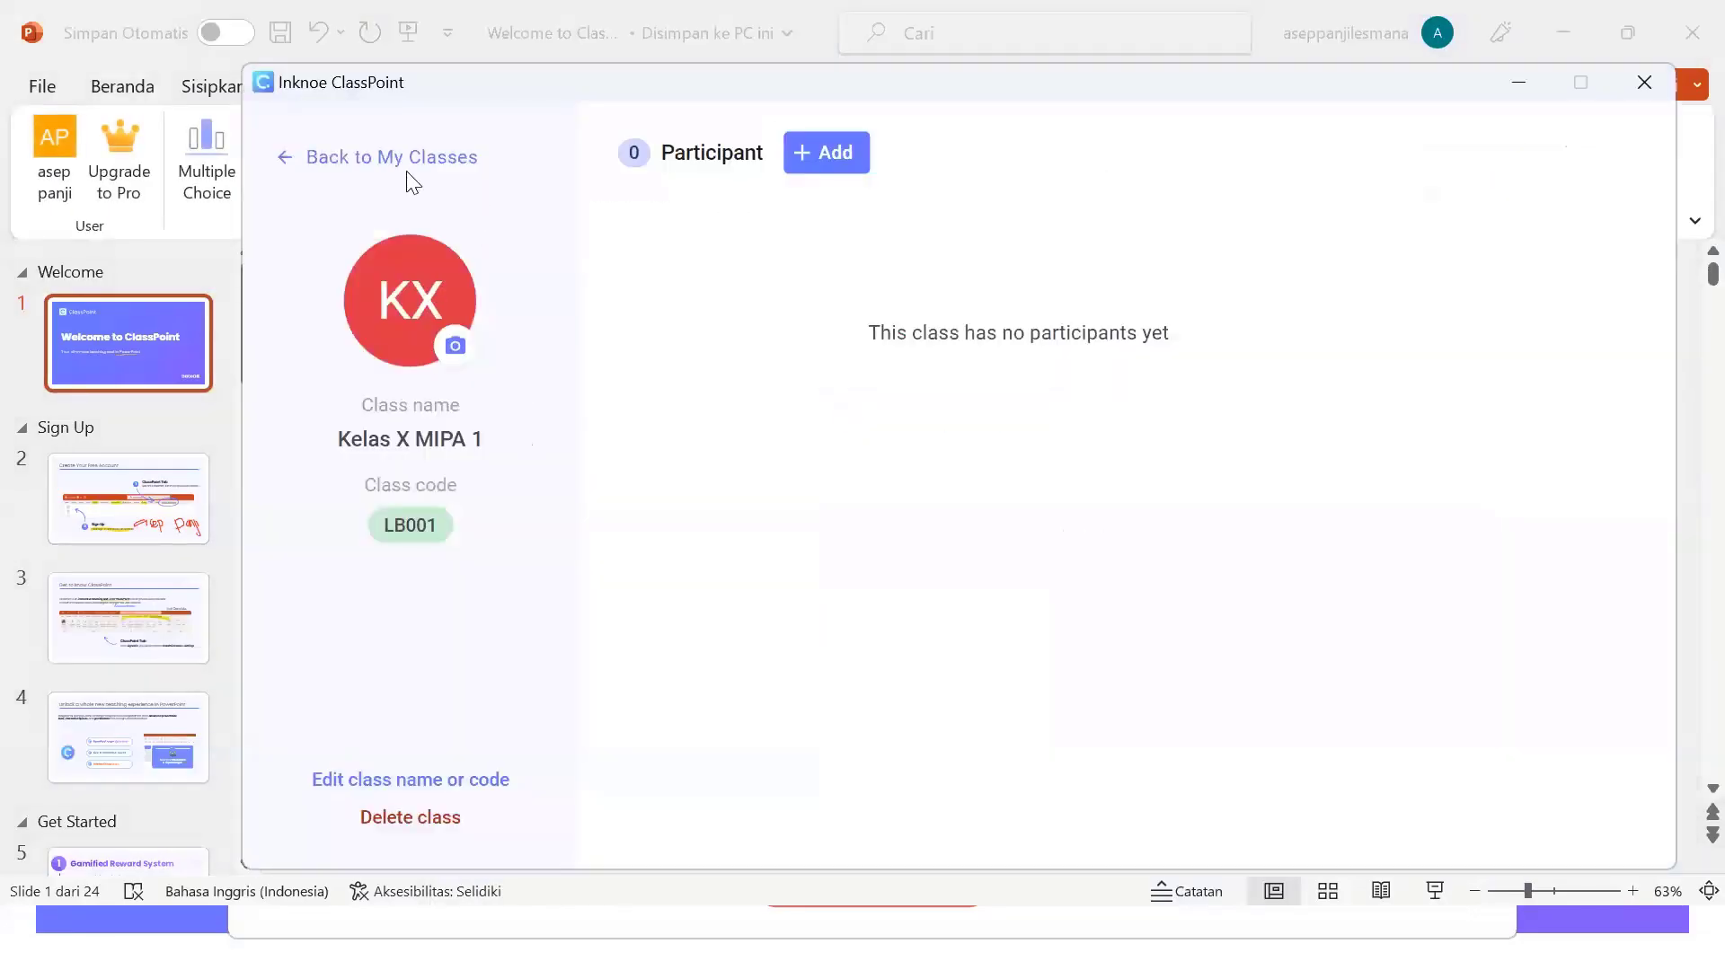
click(335, 161)
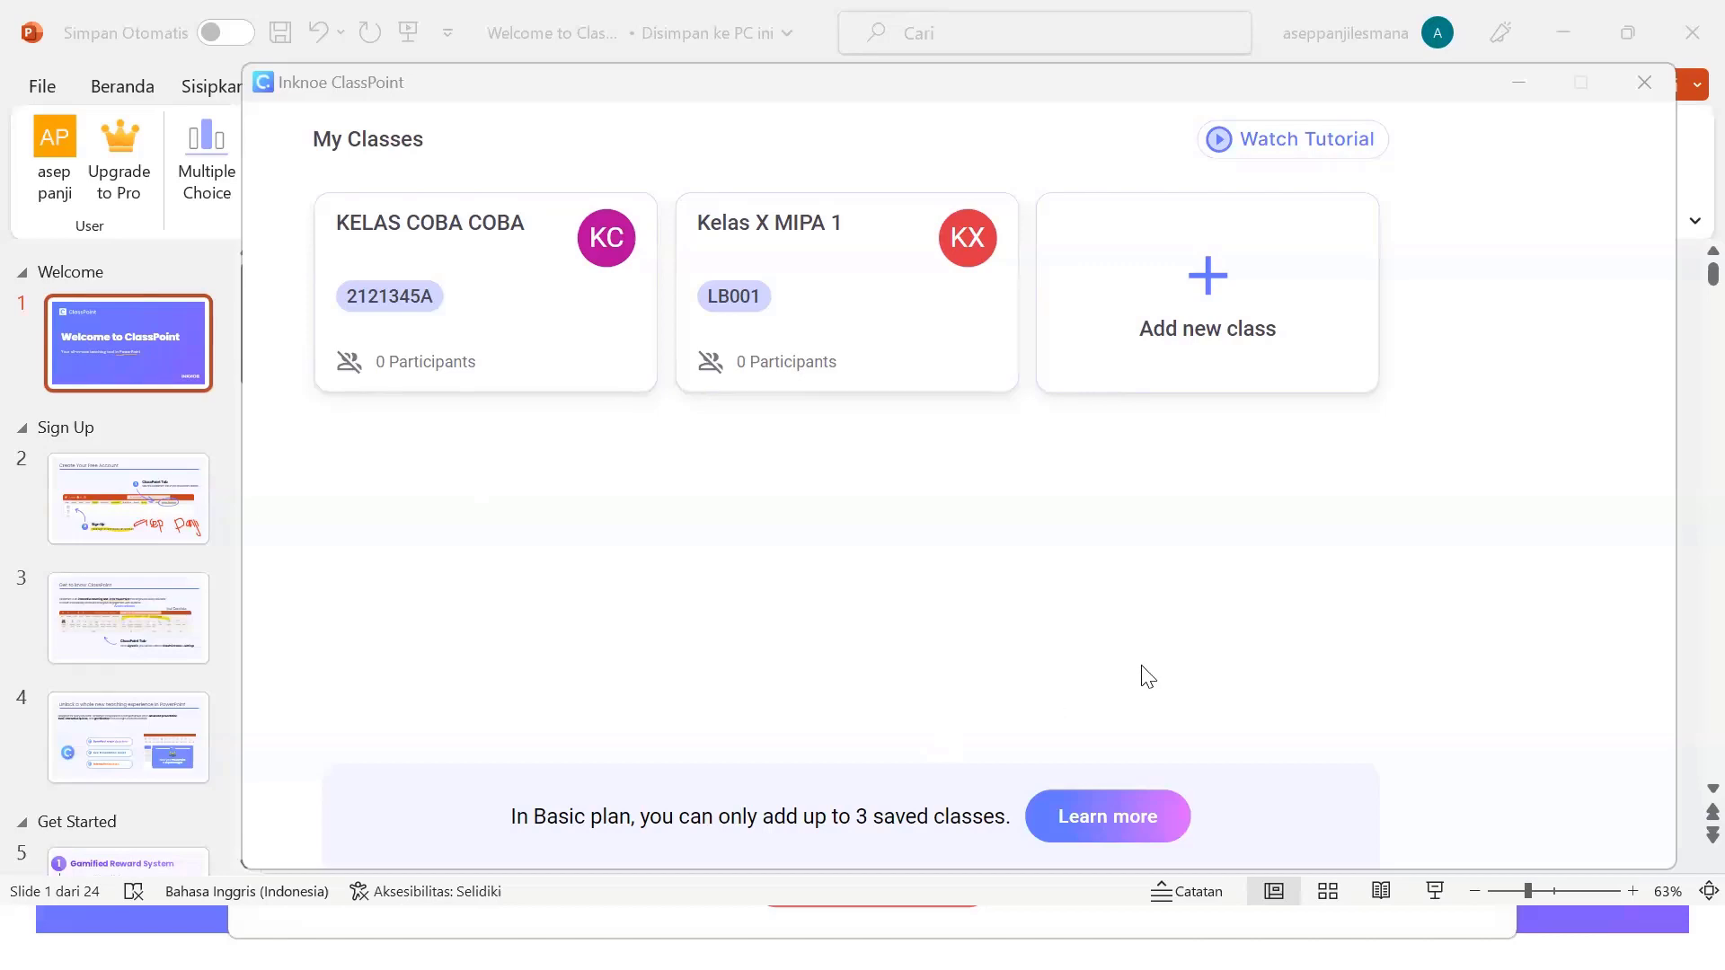
- Open Yuk Keliling Indonesia_ClassPoint from the jump list and start its slideshow from the first slide
key(super)
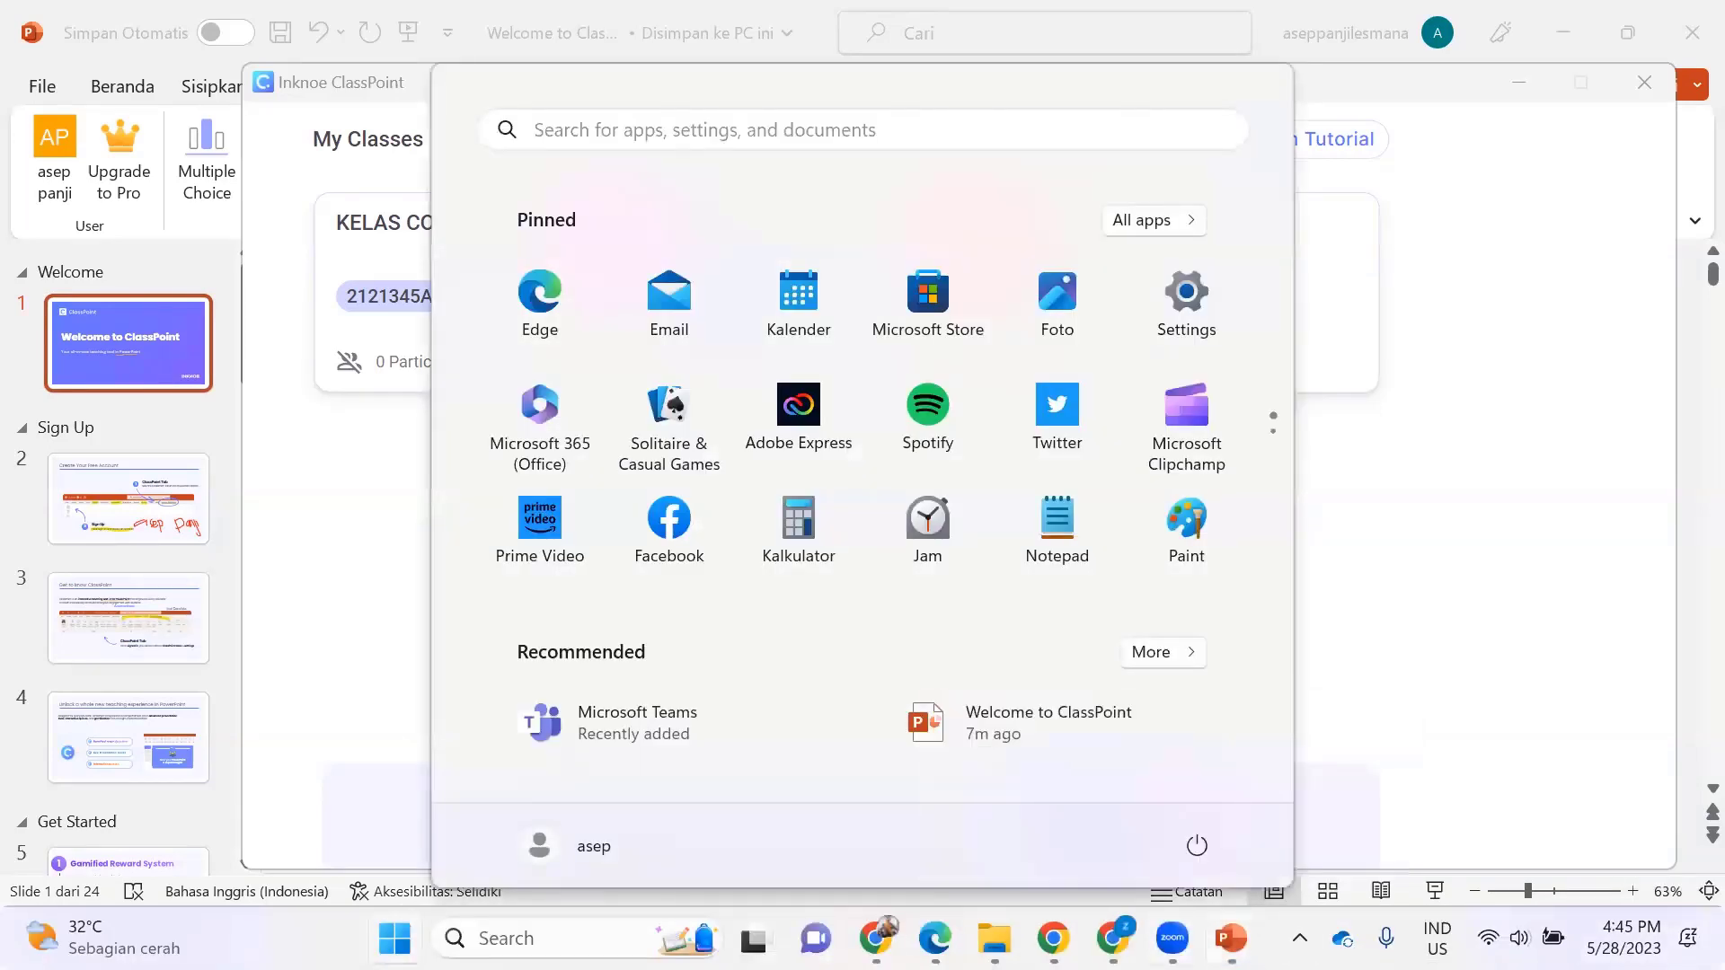
right_click(1231, 938)
click(1135, 749)
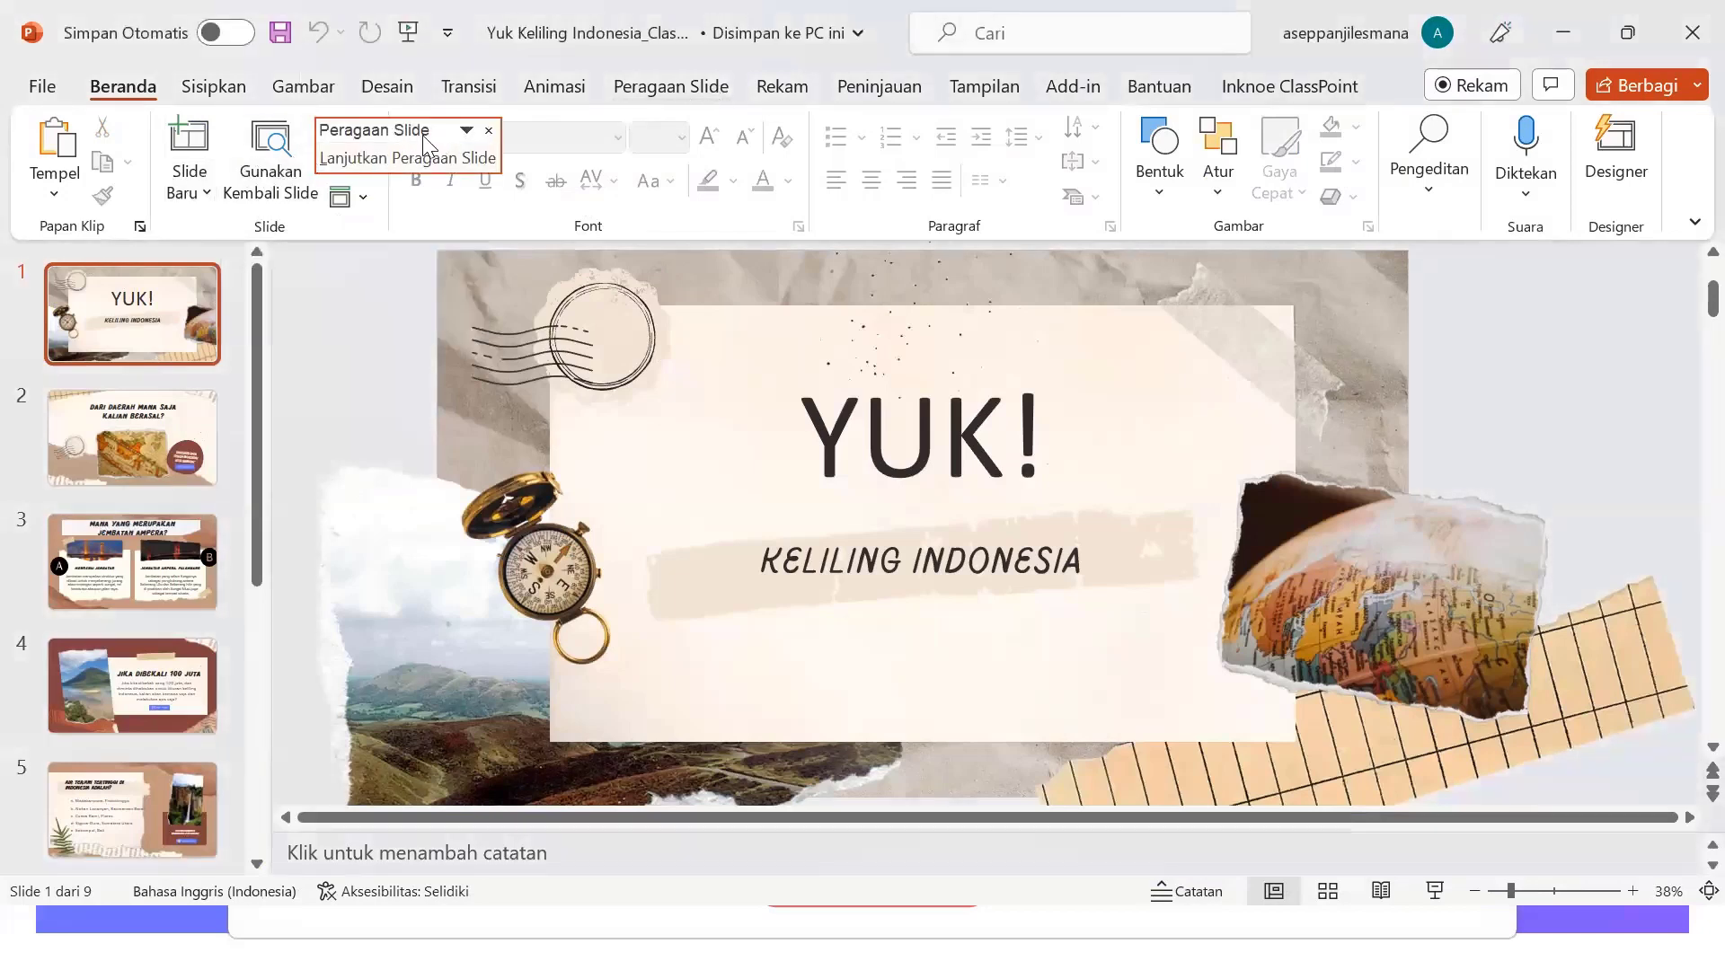
click(635, 94)
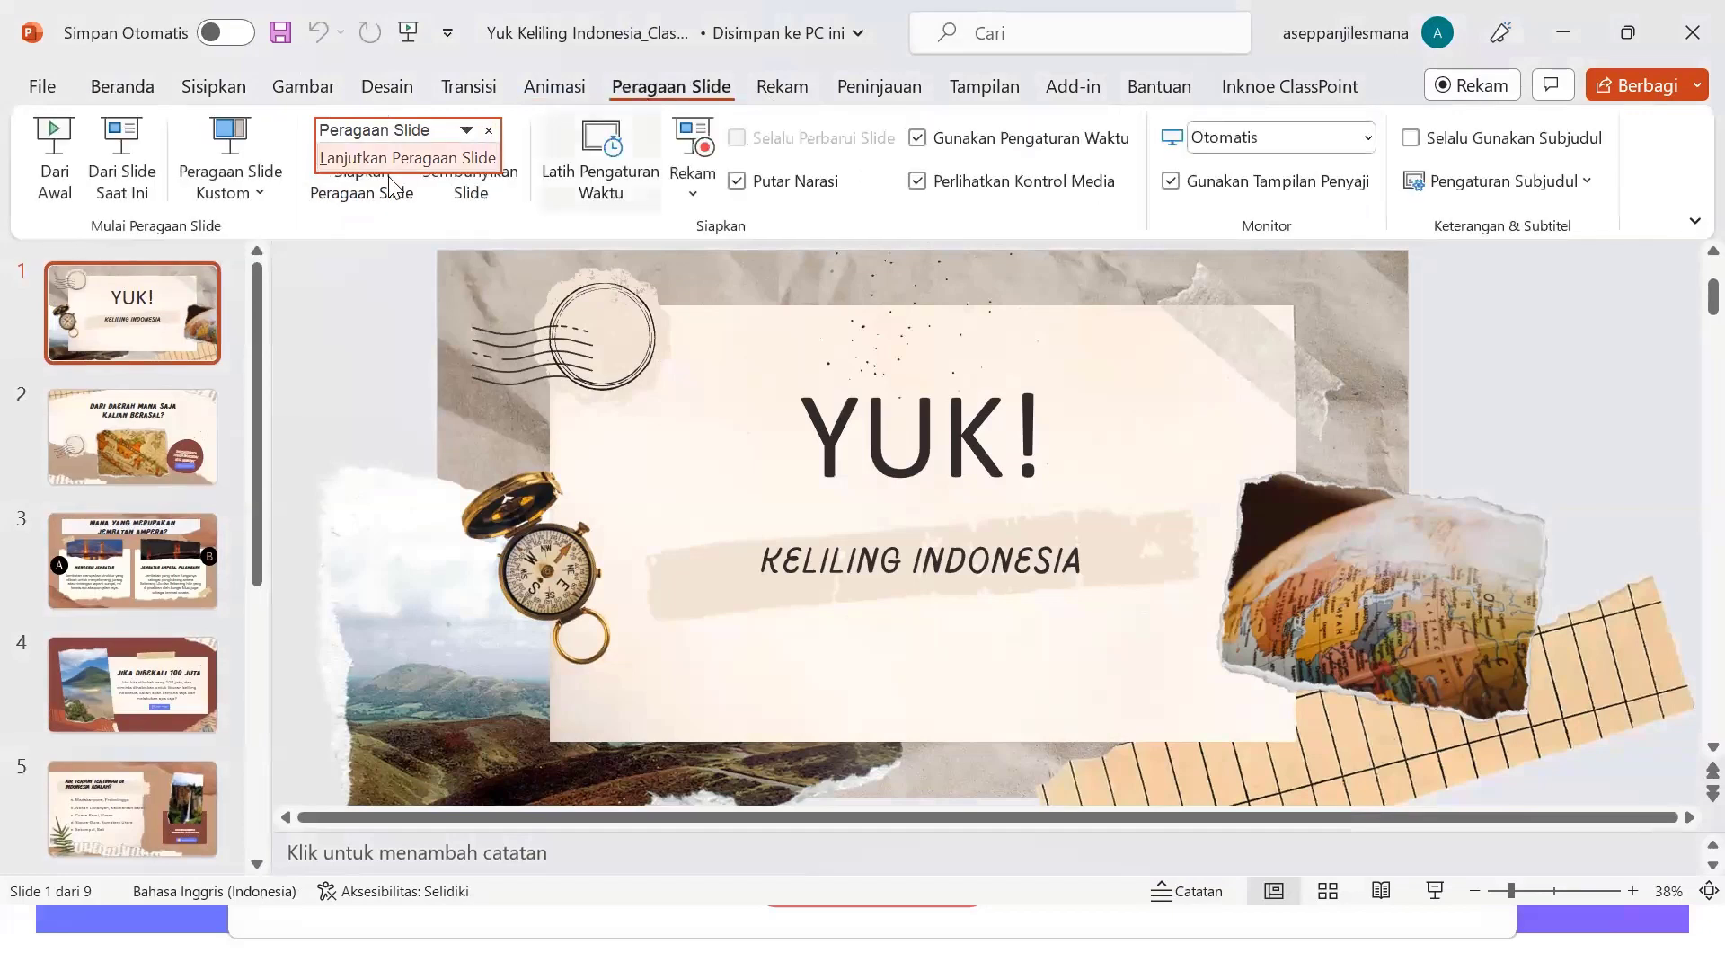
click(57, 166)
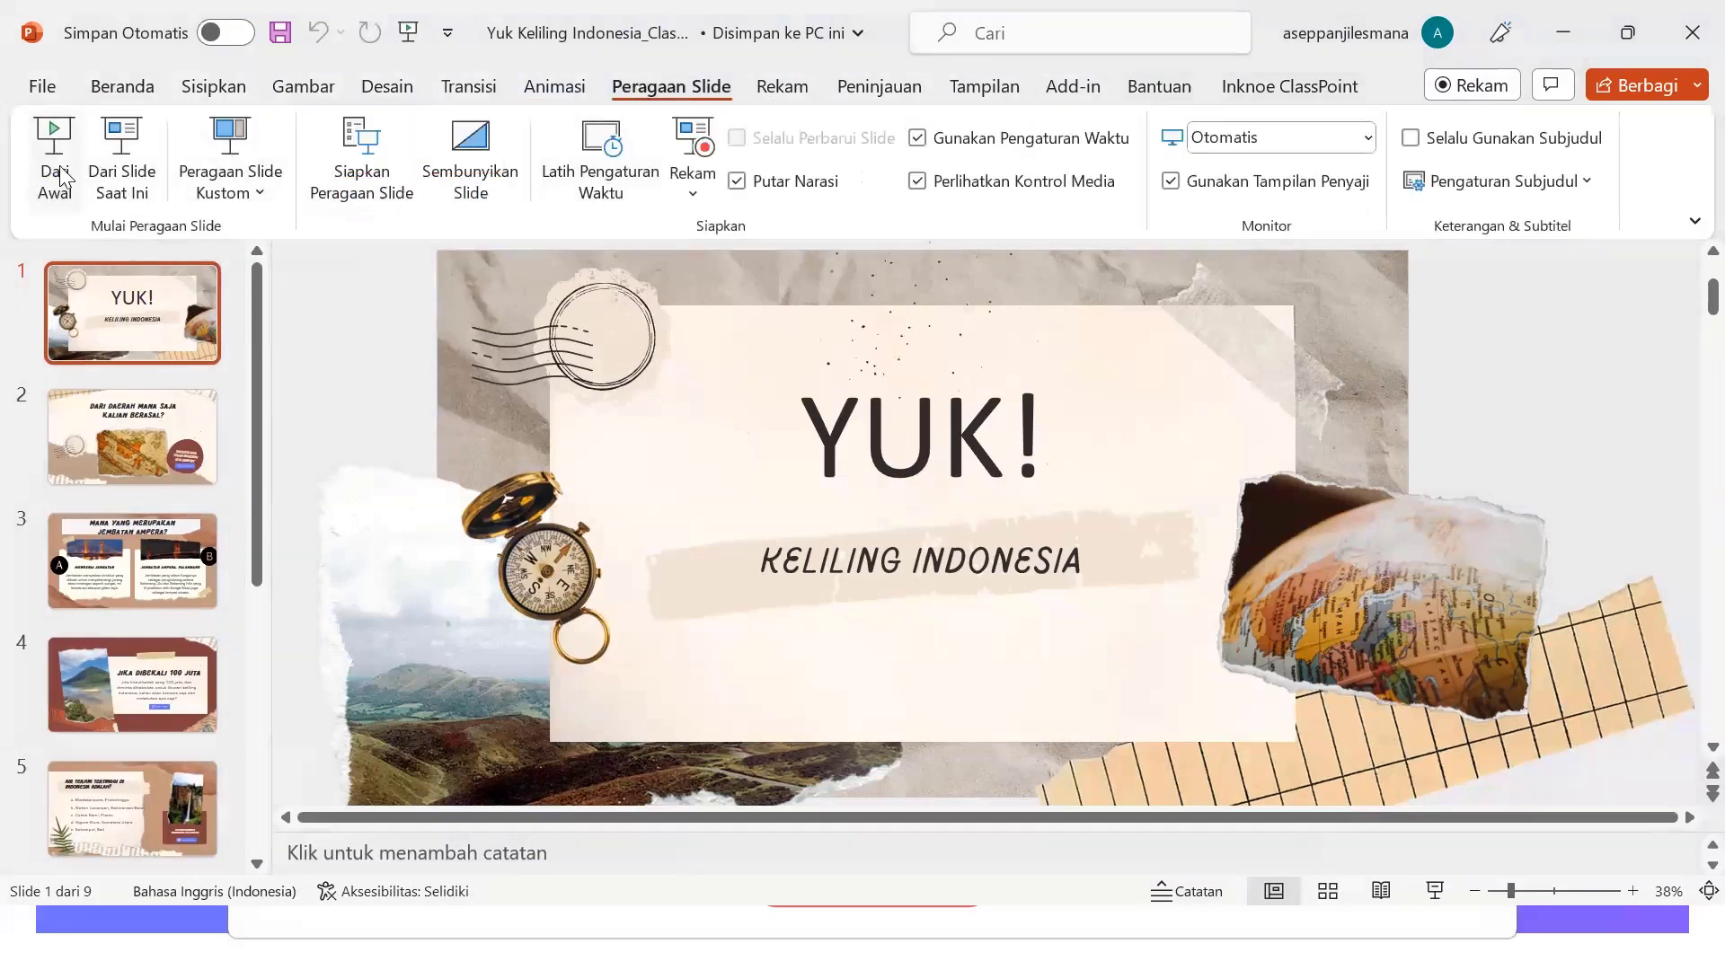
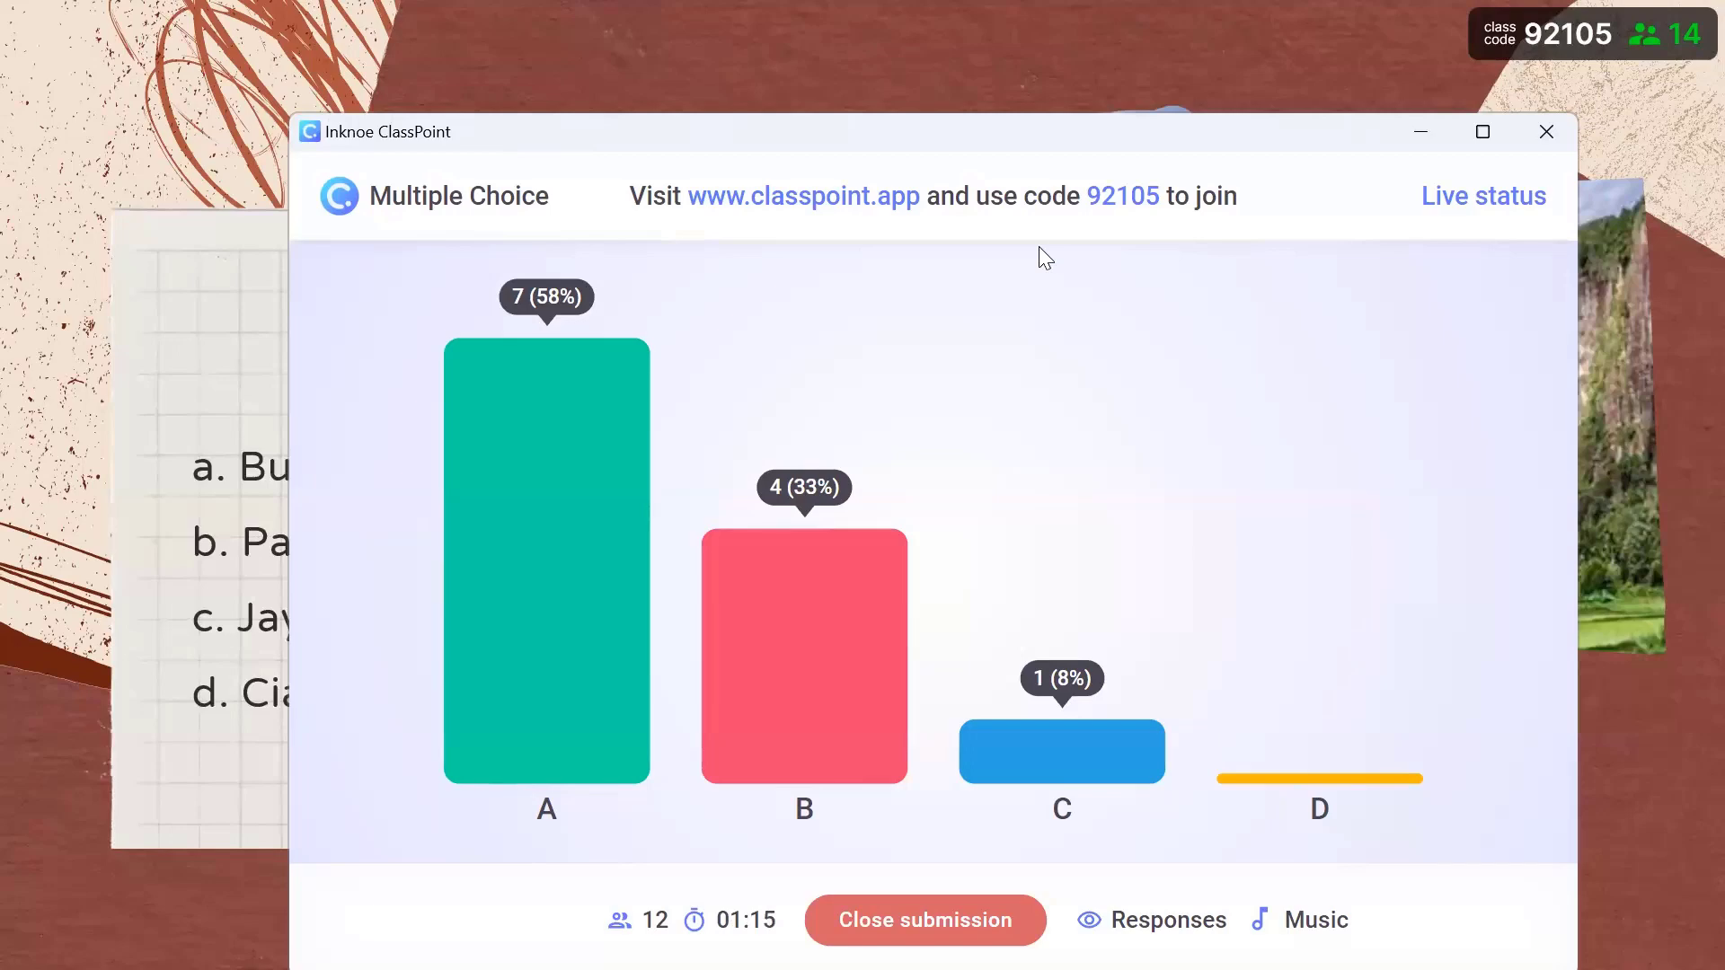
- Award stars to all the students who chose answer B
click(861, 744)
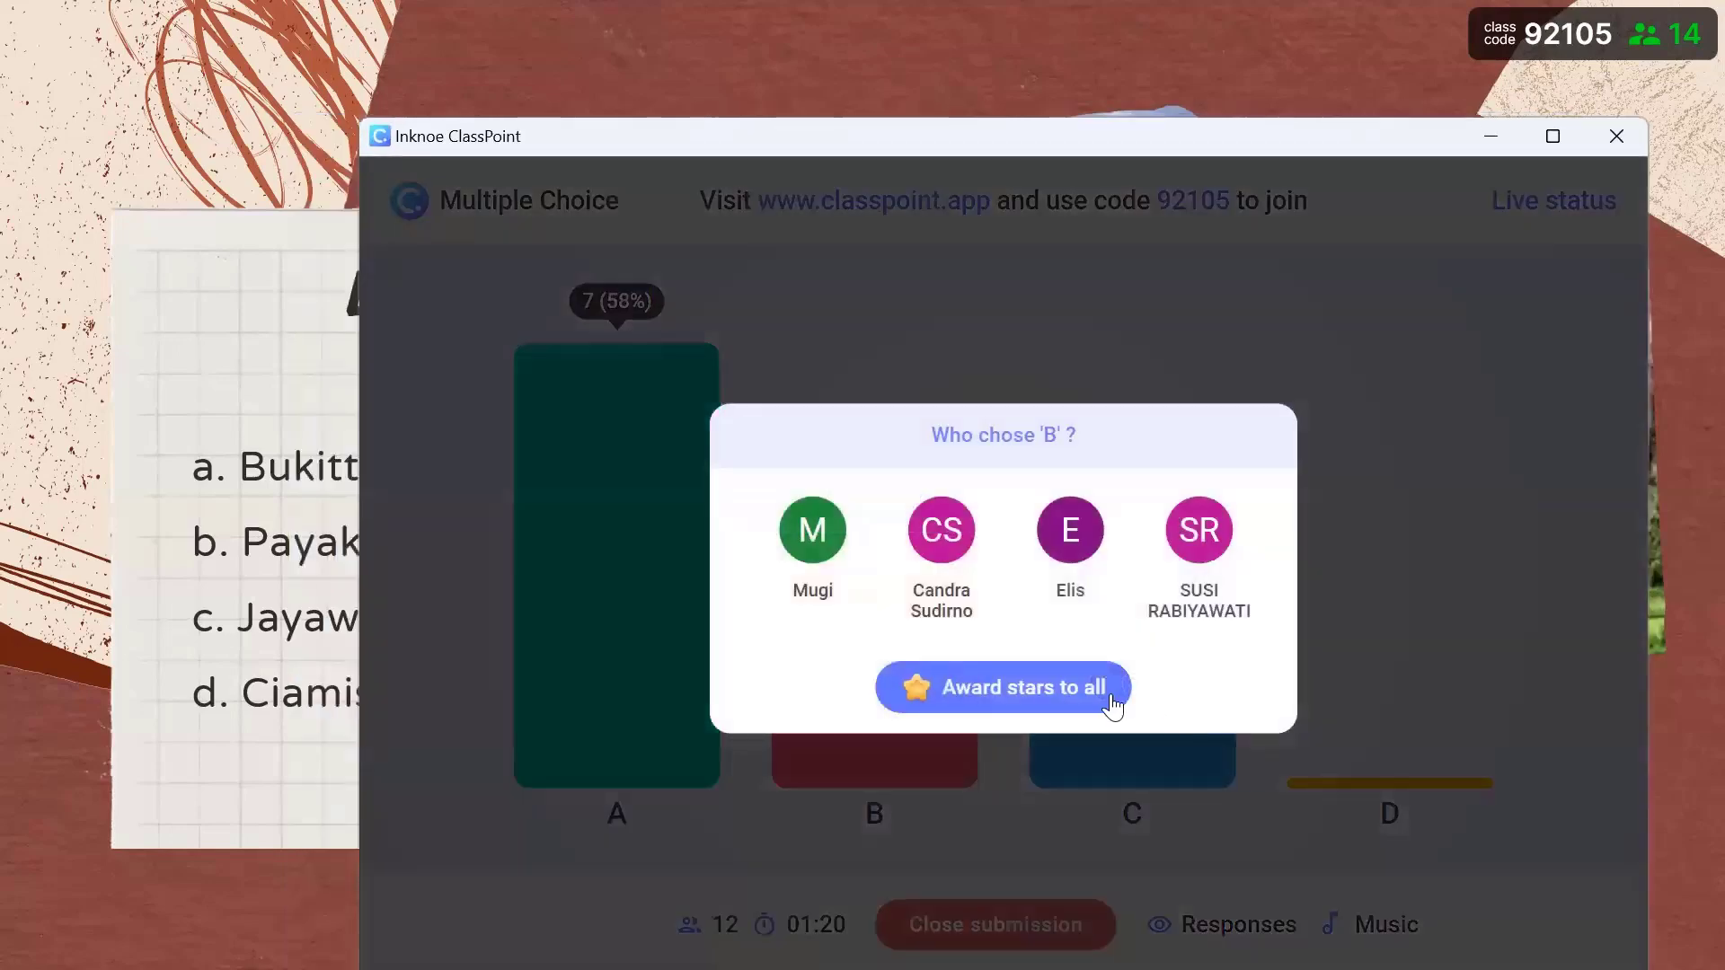
click(1111, 698)
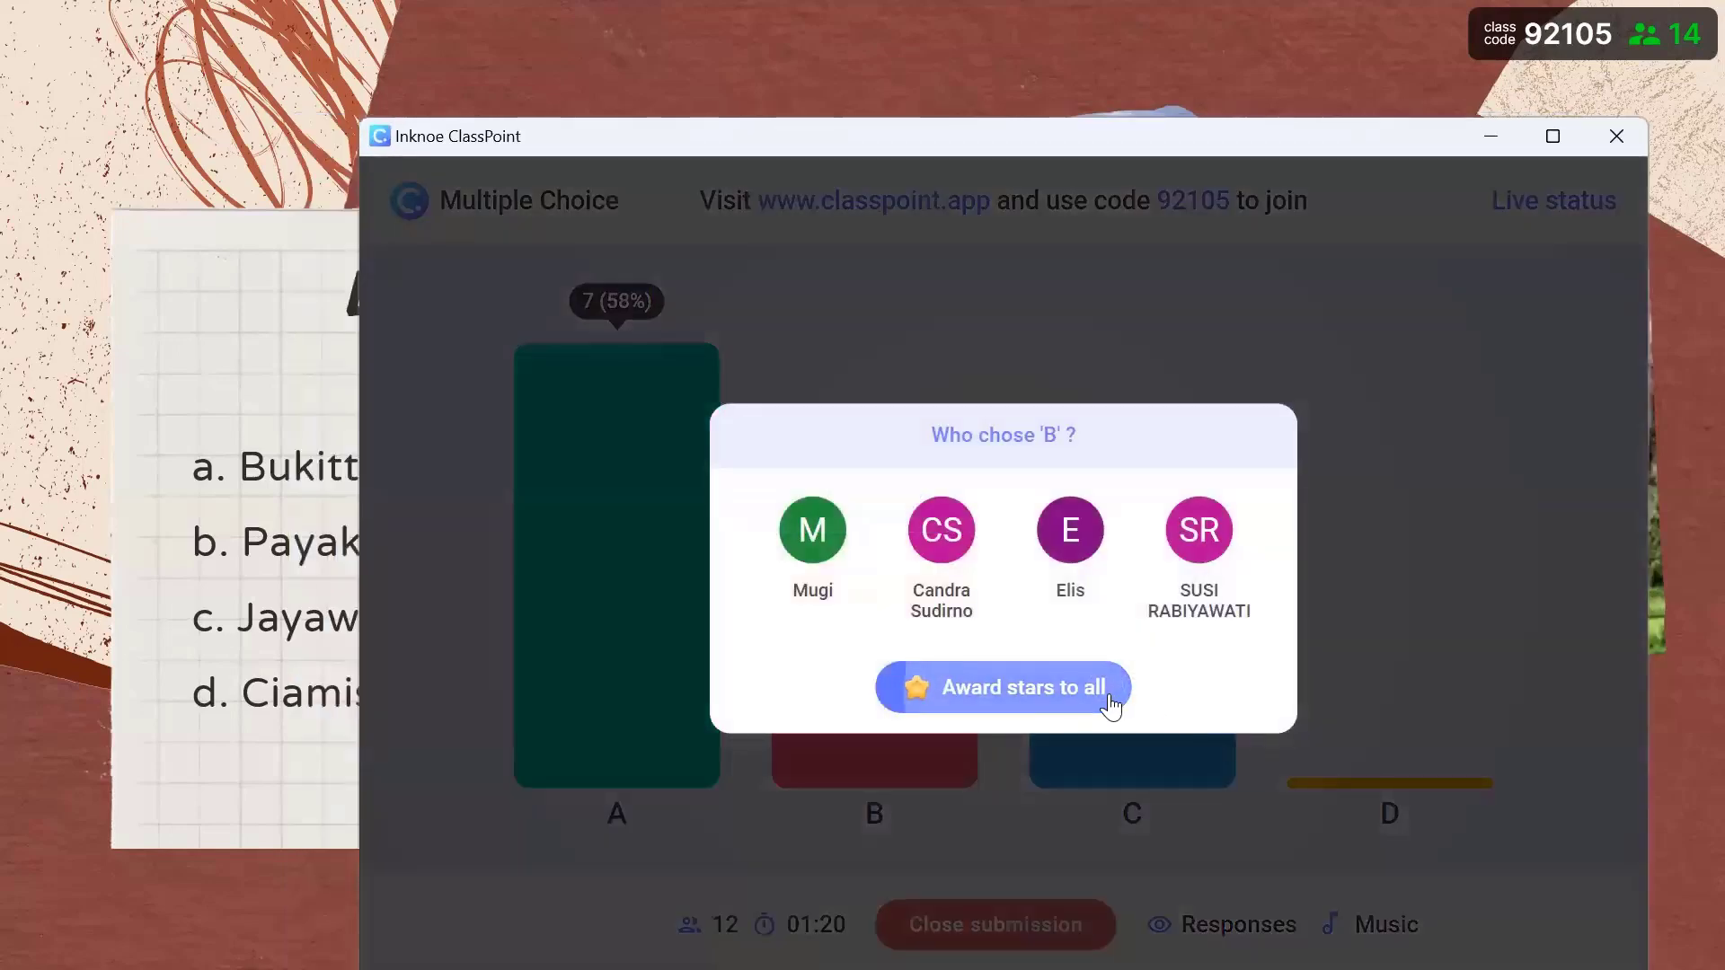
click(1493, 136)
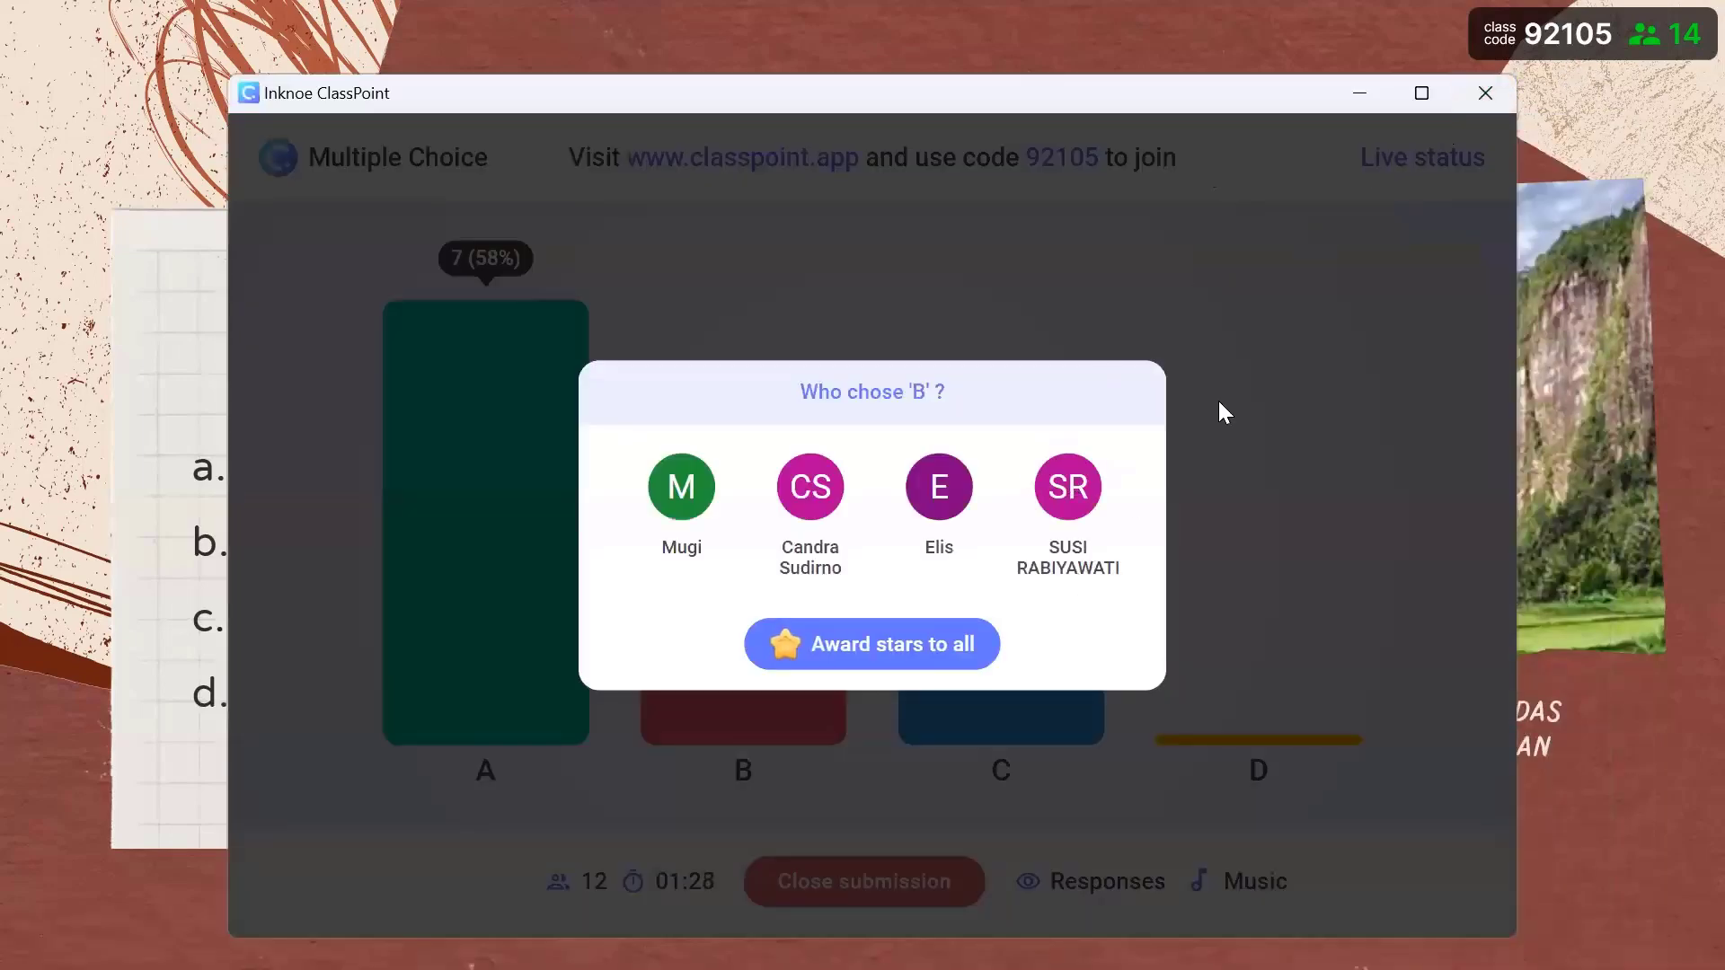
click(1173, 322)
- Close quiz submissions at A 7, B 4, C 1, D 0 and advance to the rice-terrace drawing slide
click(898, 885)
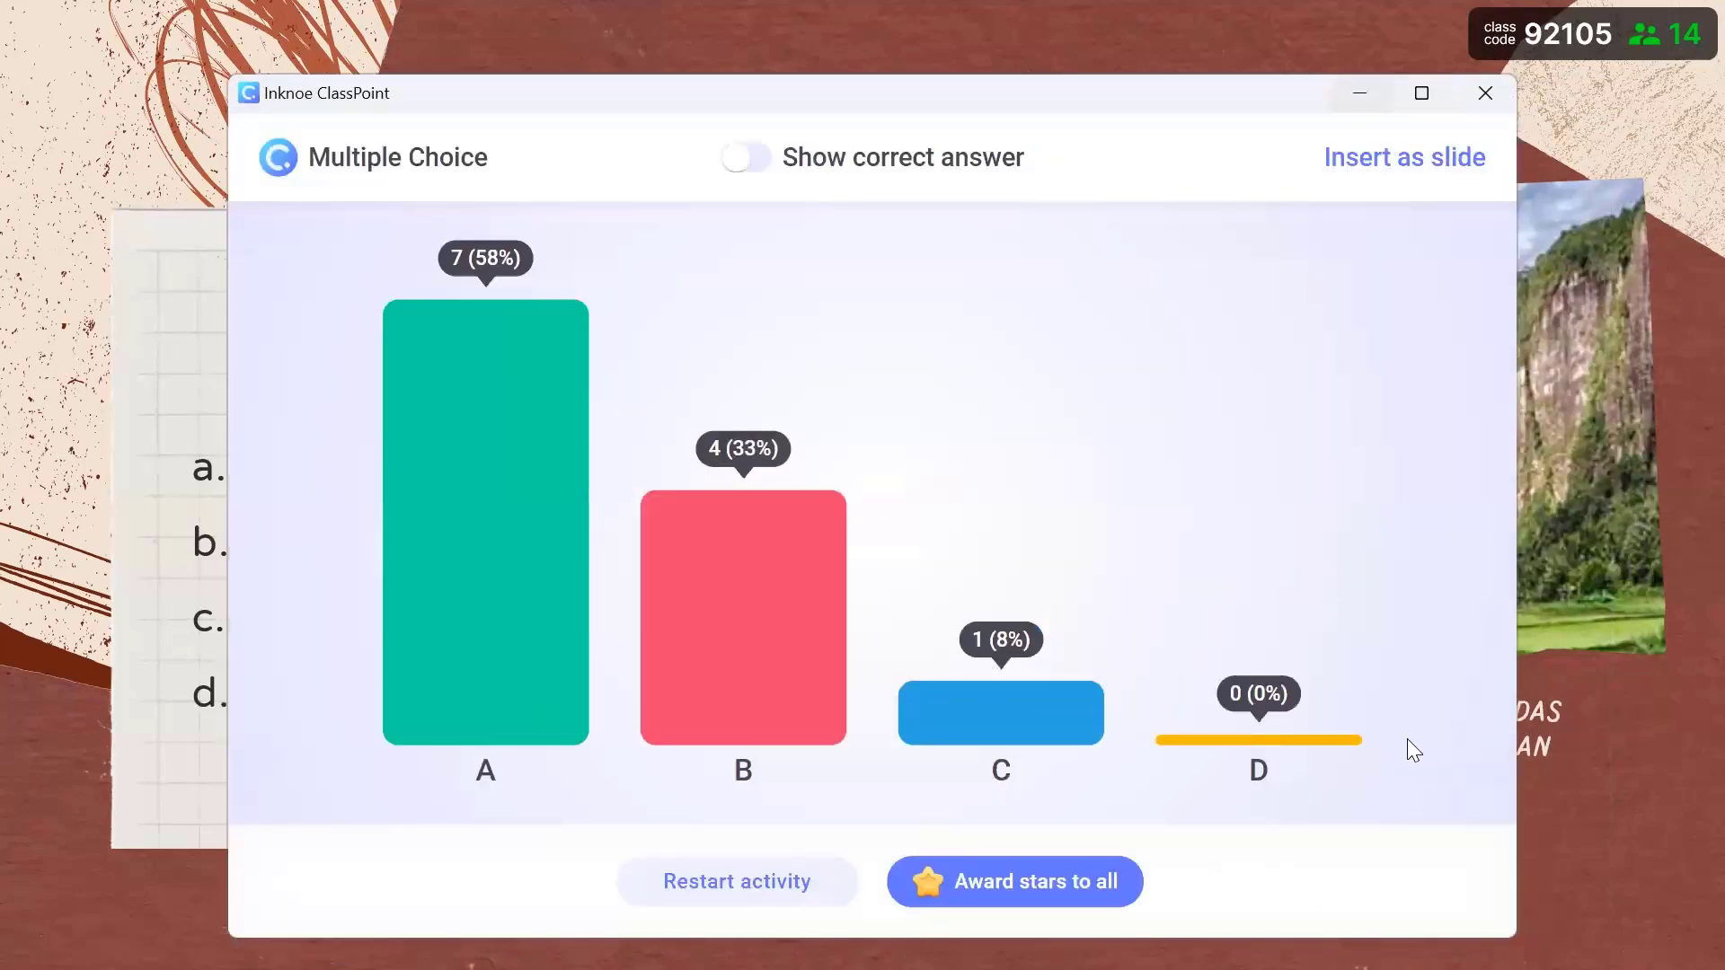
key(Escape)
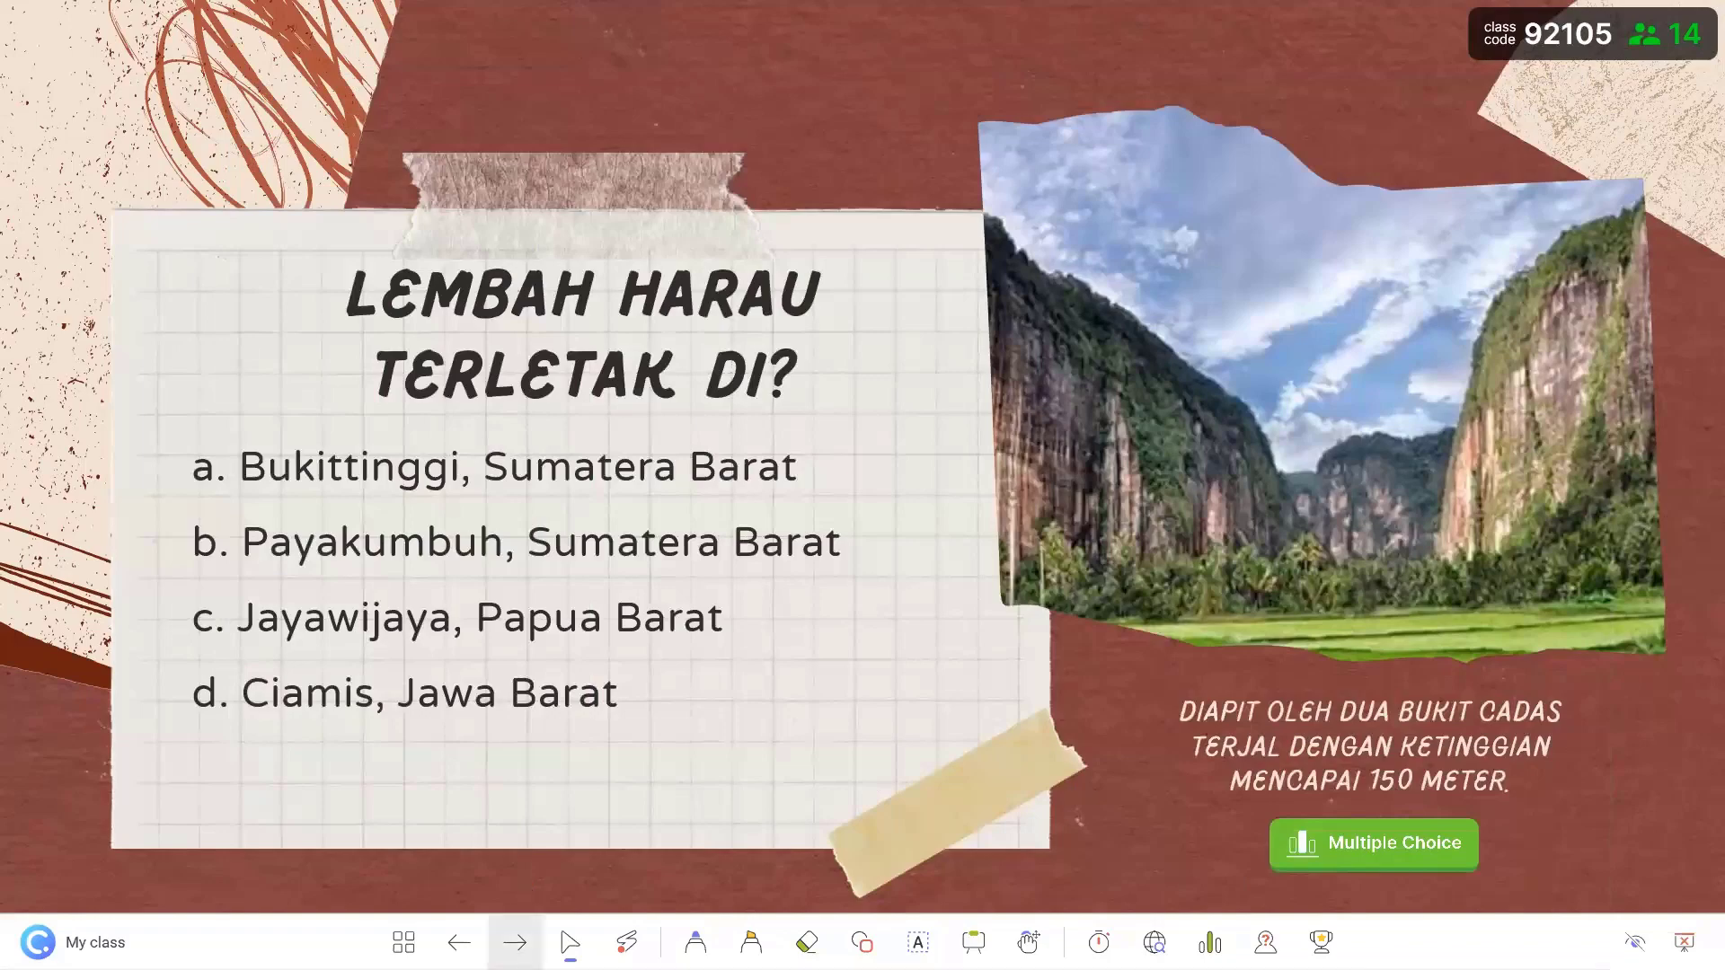
click(1266, 473)
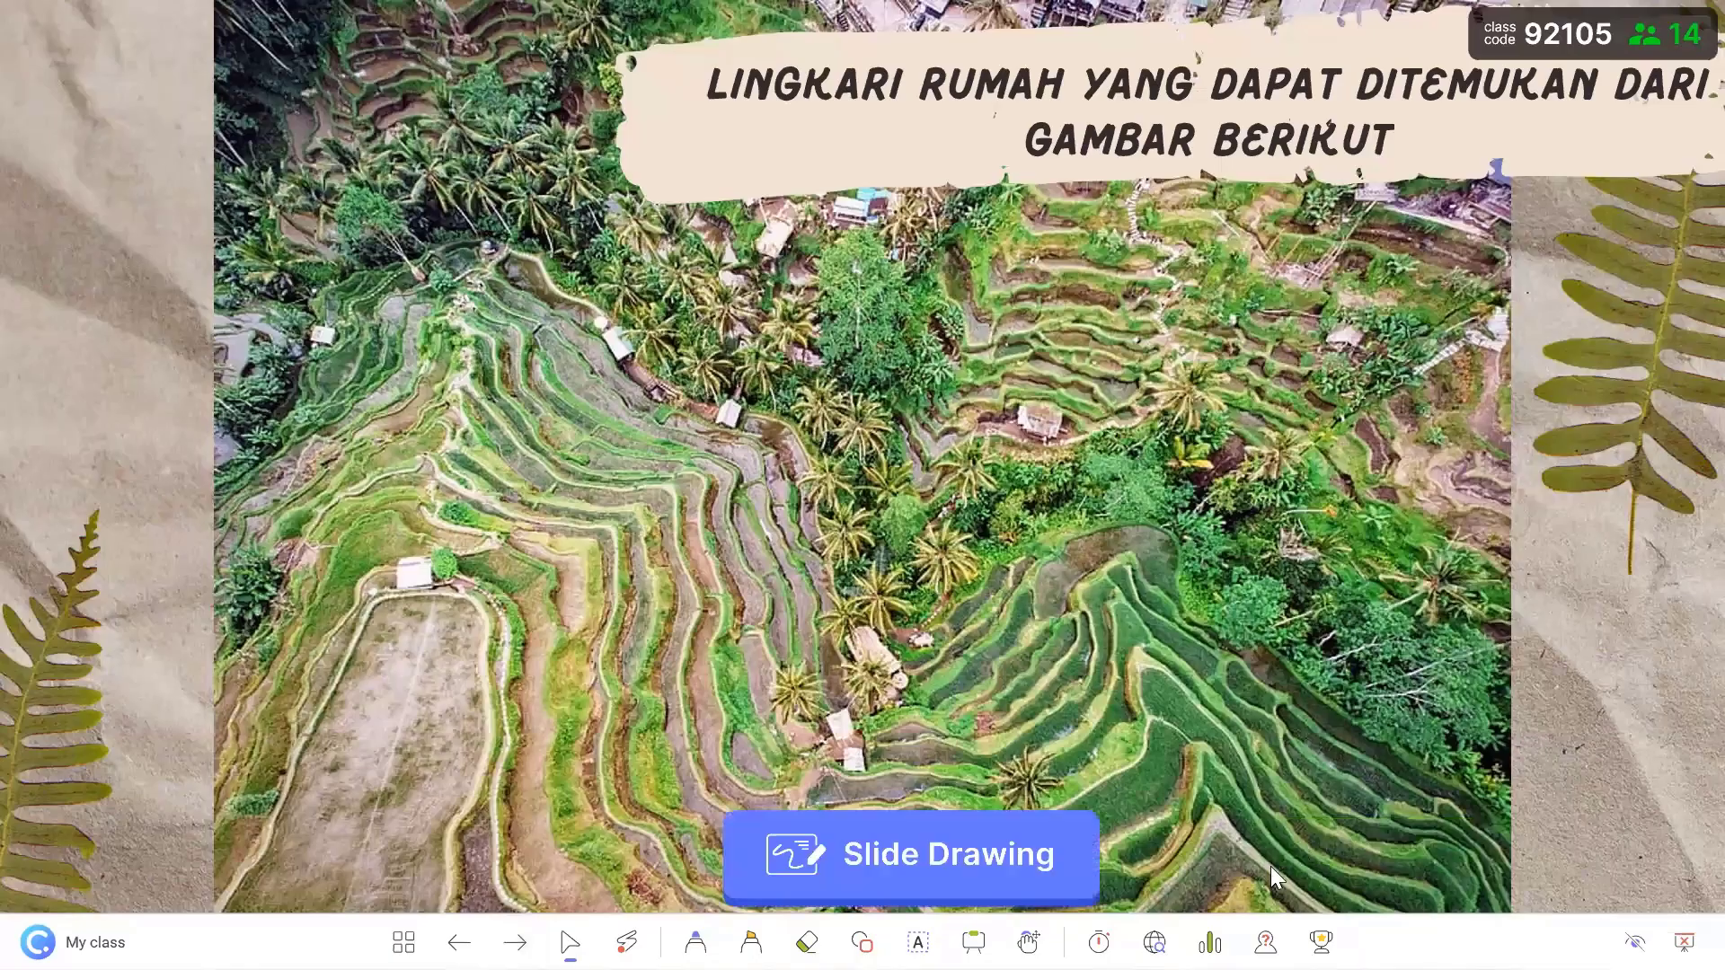
- Start the rice-terrace Slide Drawing activity and wait until the first drawing arrives
click(1033, 891)
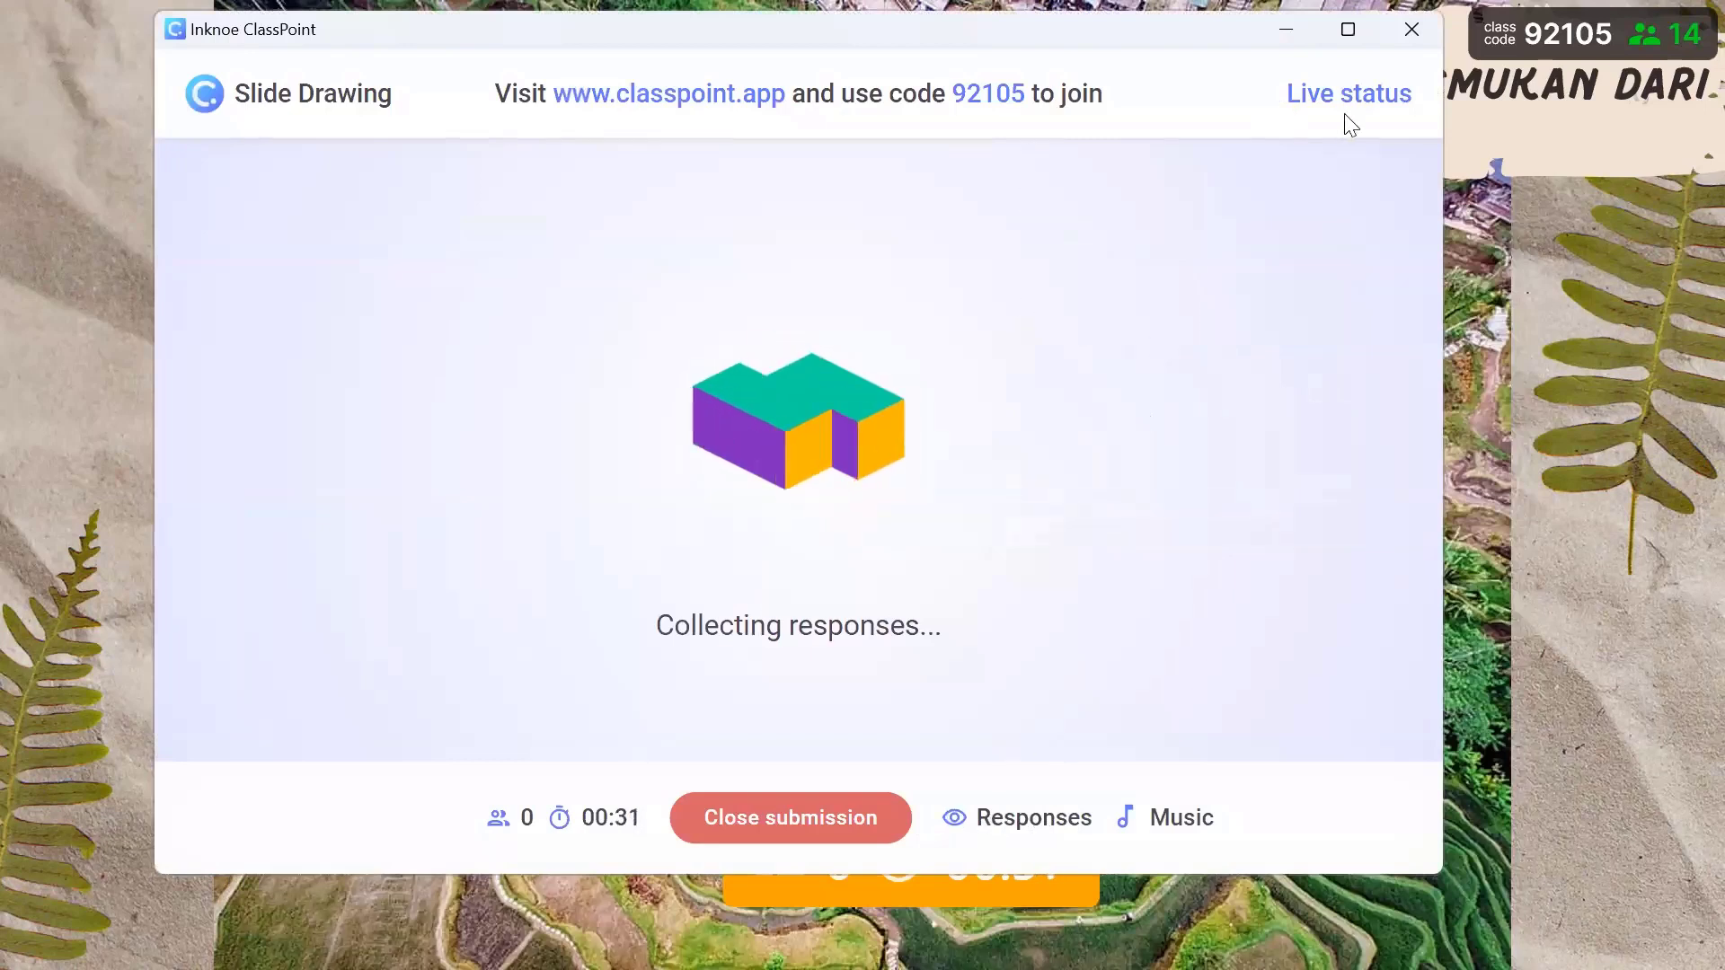
mouse_move(396, 347)
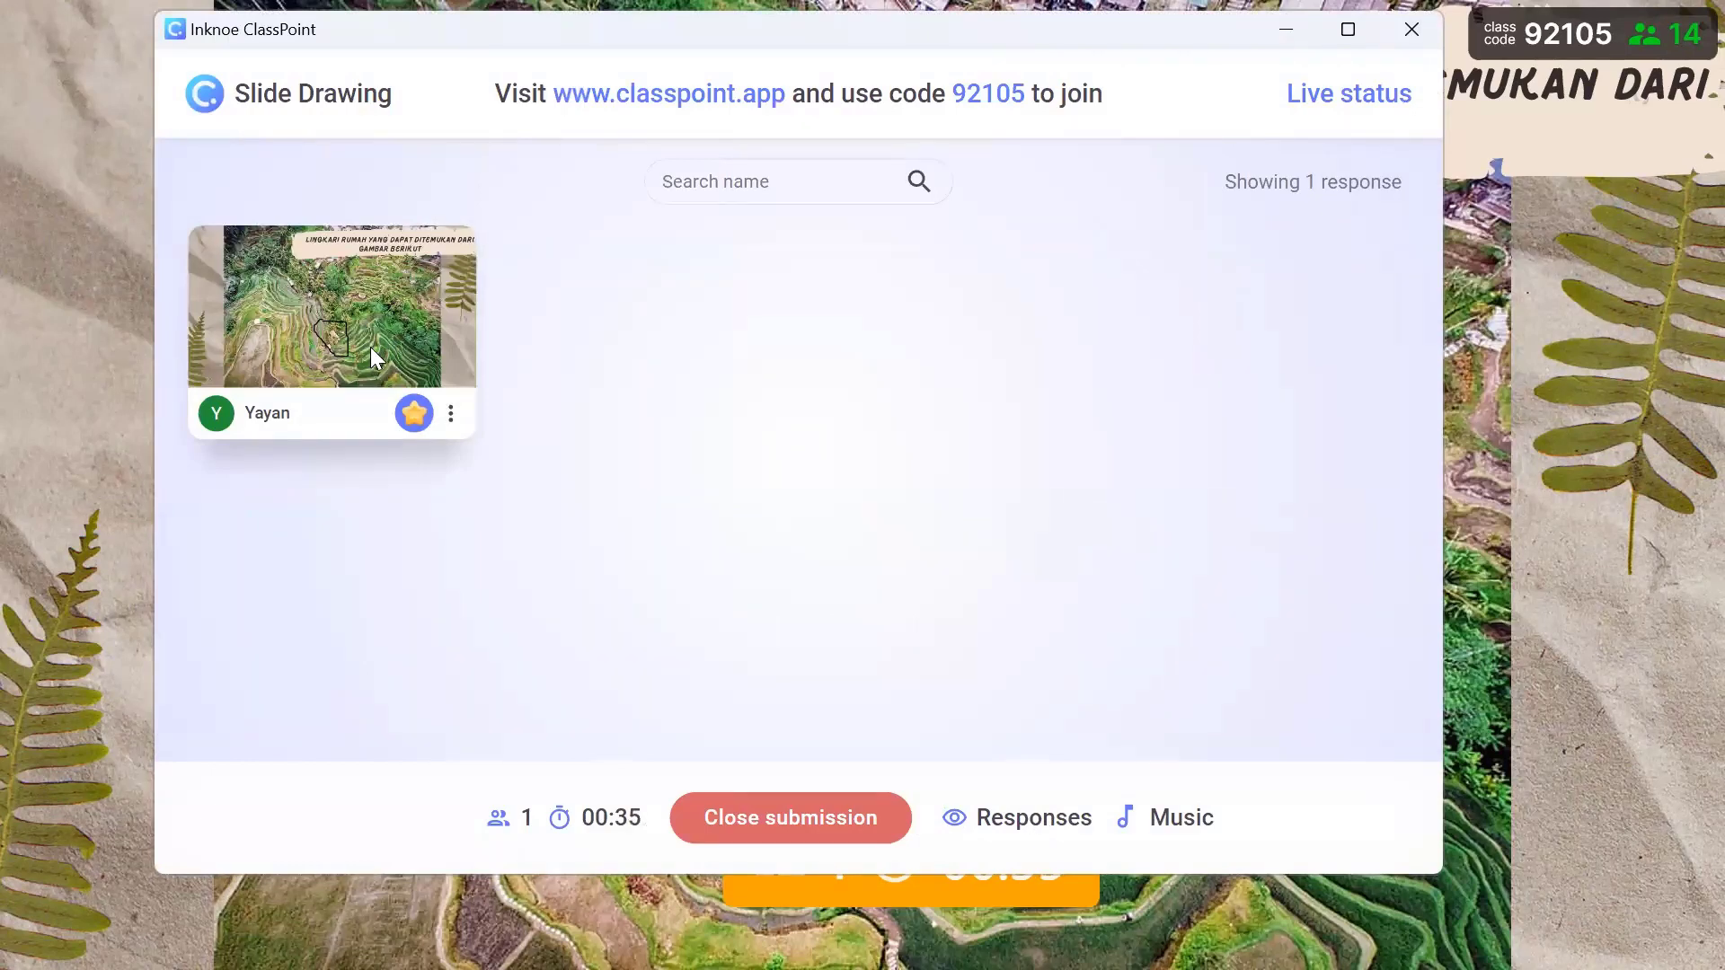
- Browse the submitted house drawings full size and give one drawing stars
click(373, 359)
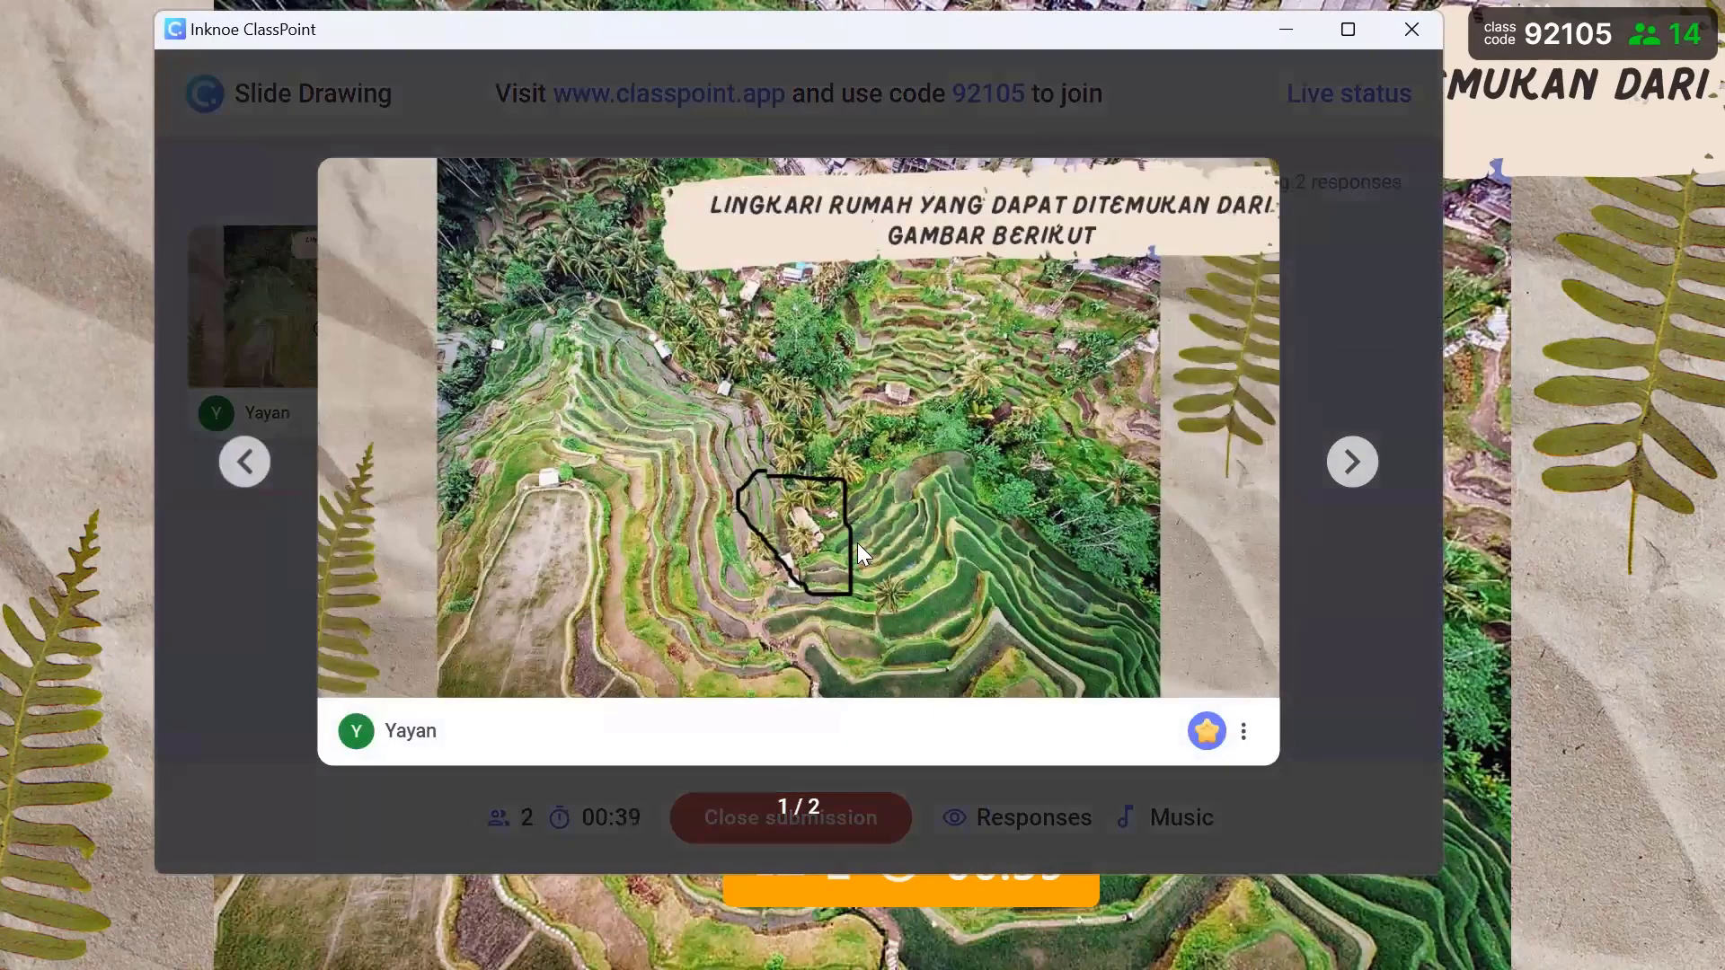
click(1384, 359)
click(667, 342)
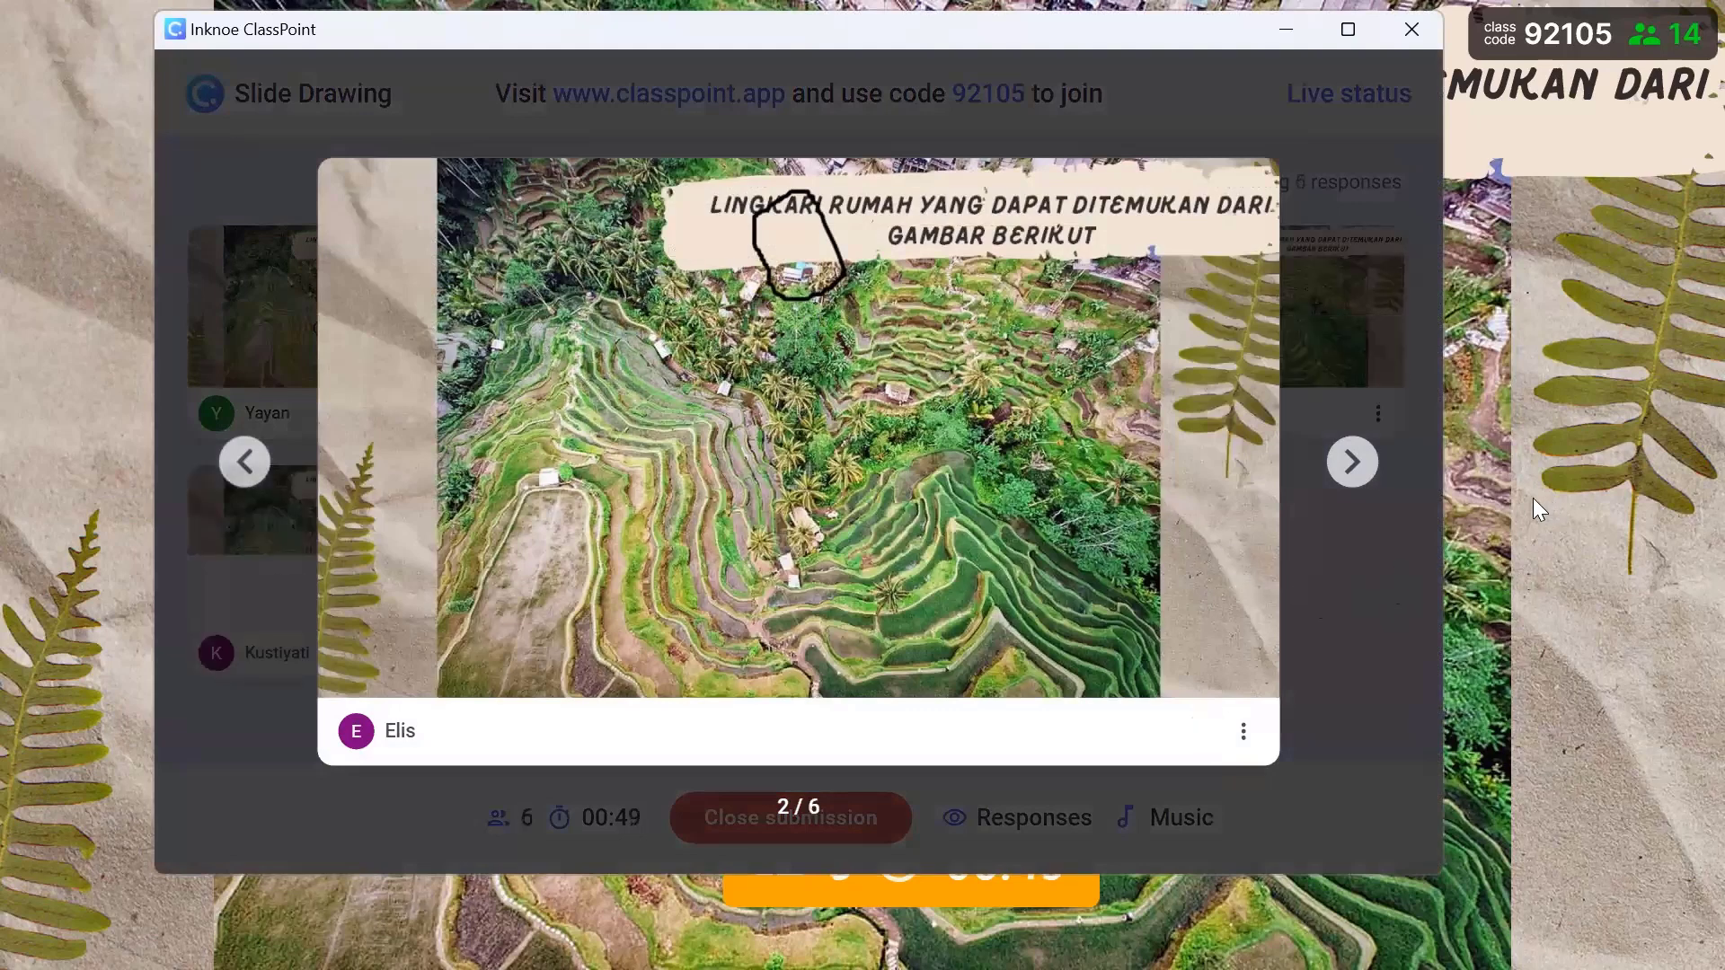
click(1556, 401)
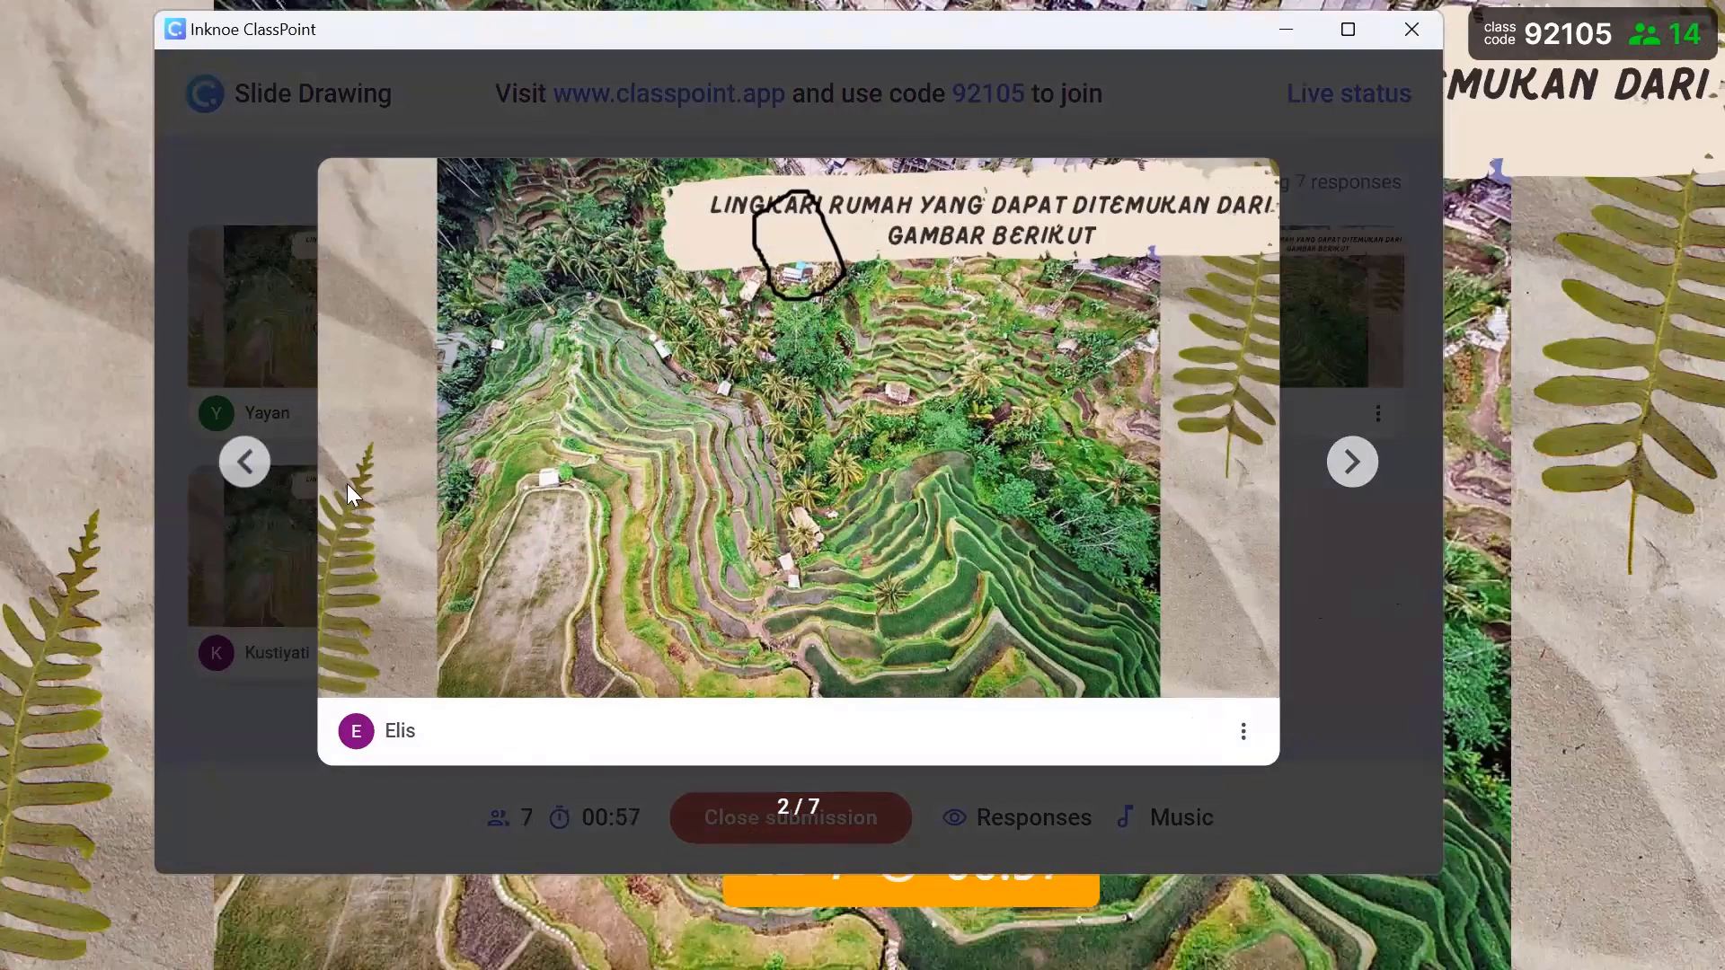
click(1352, 462)
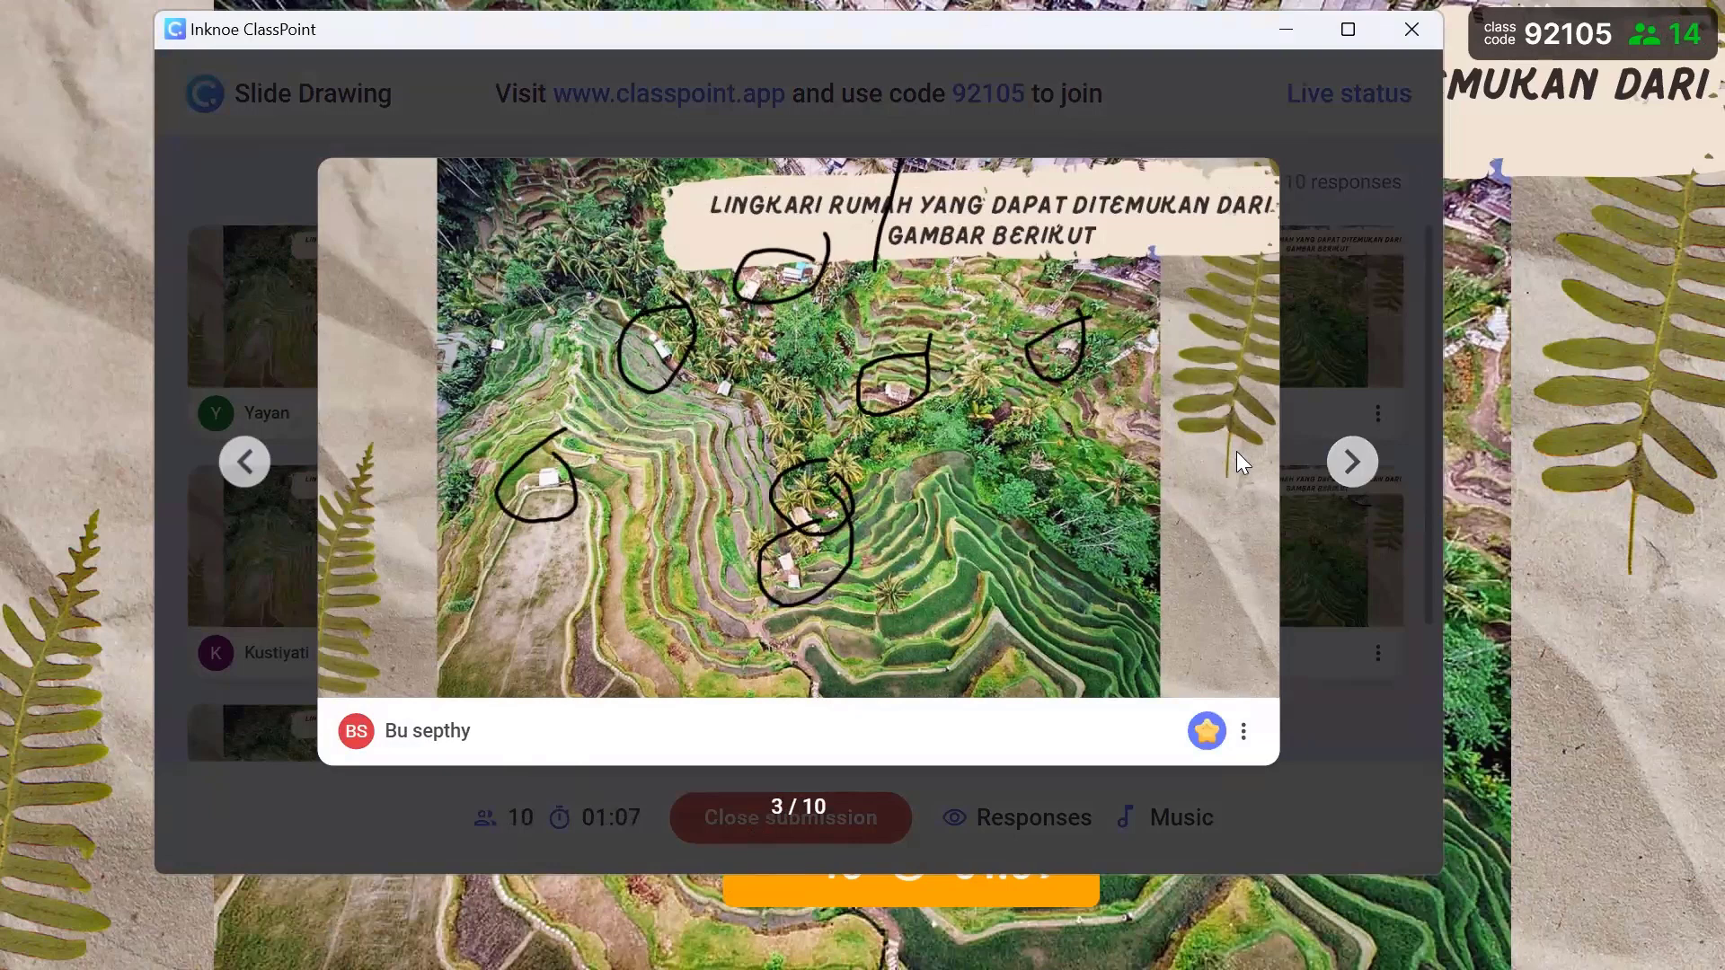
click(1362, 475)
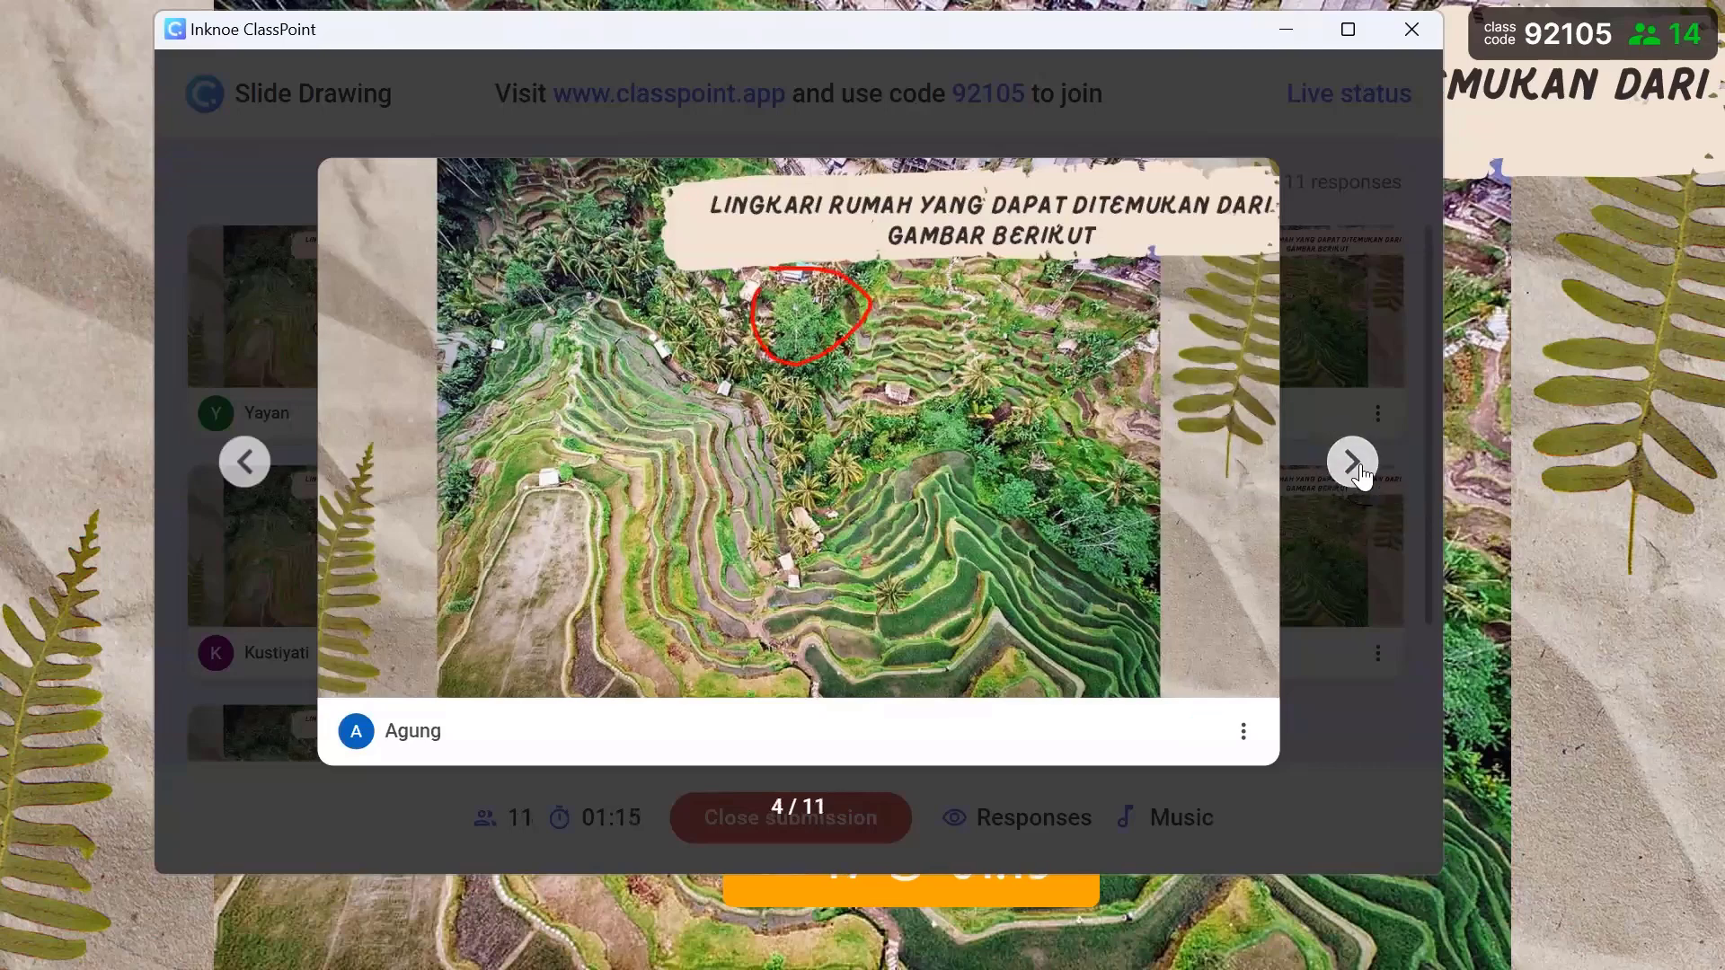
click(1354, 462)
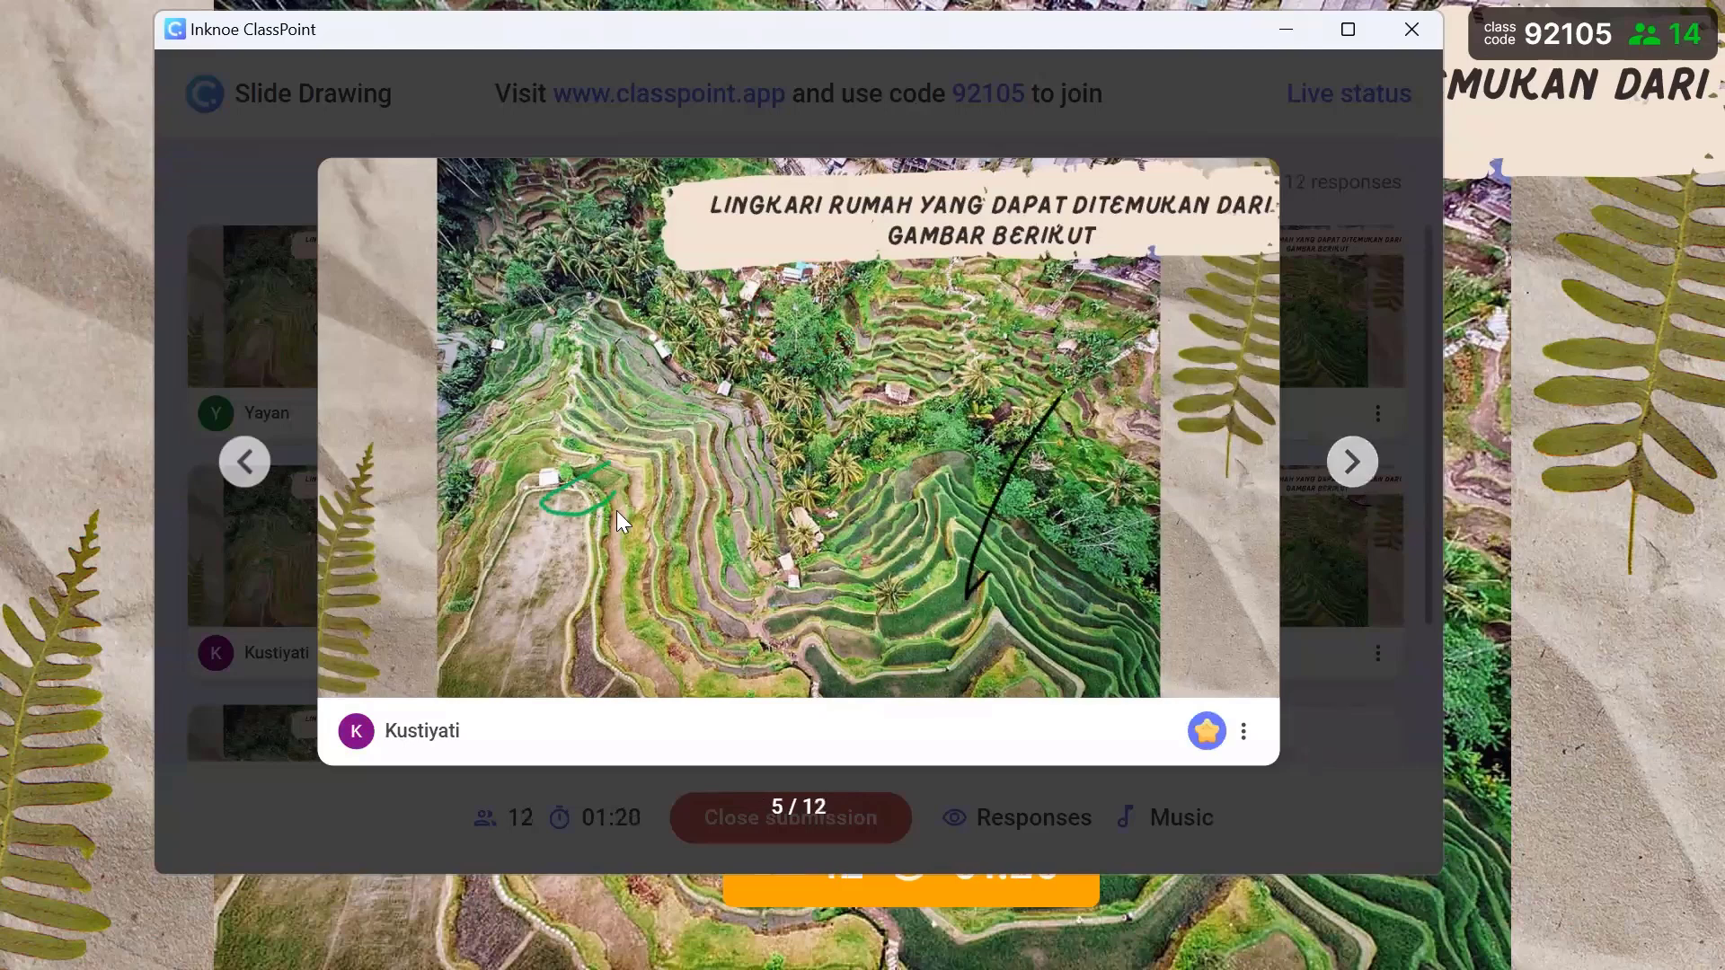
click(1357, 466)
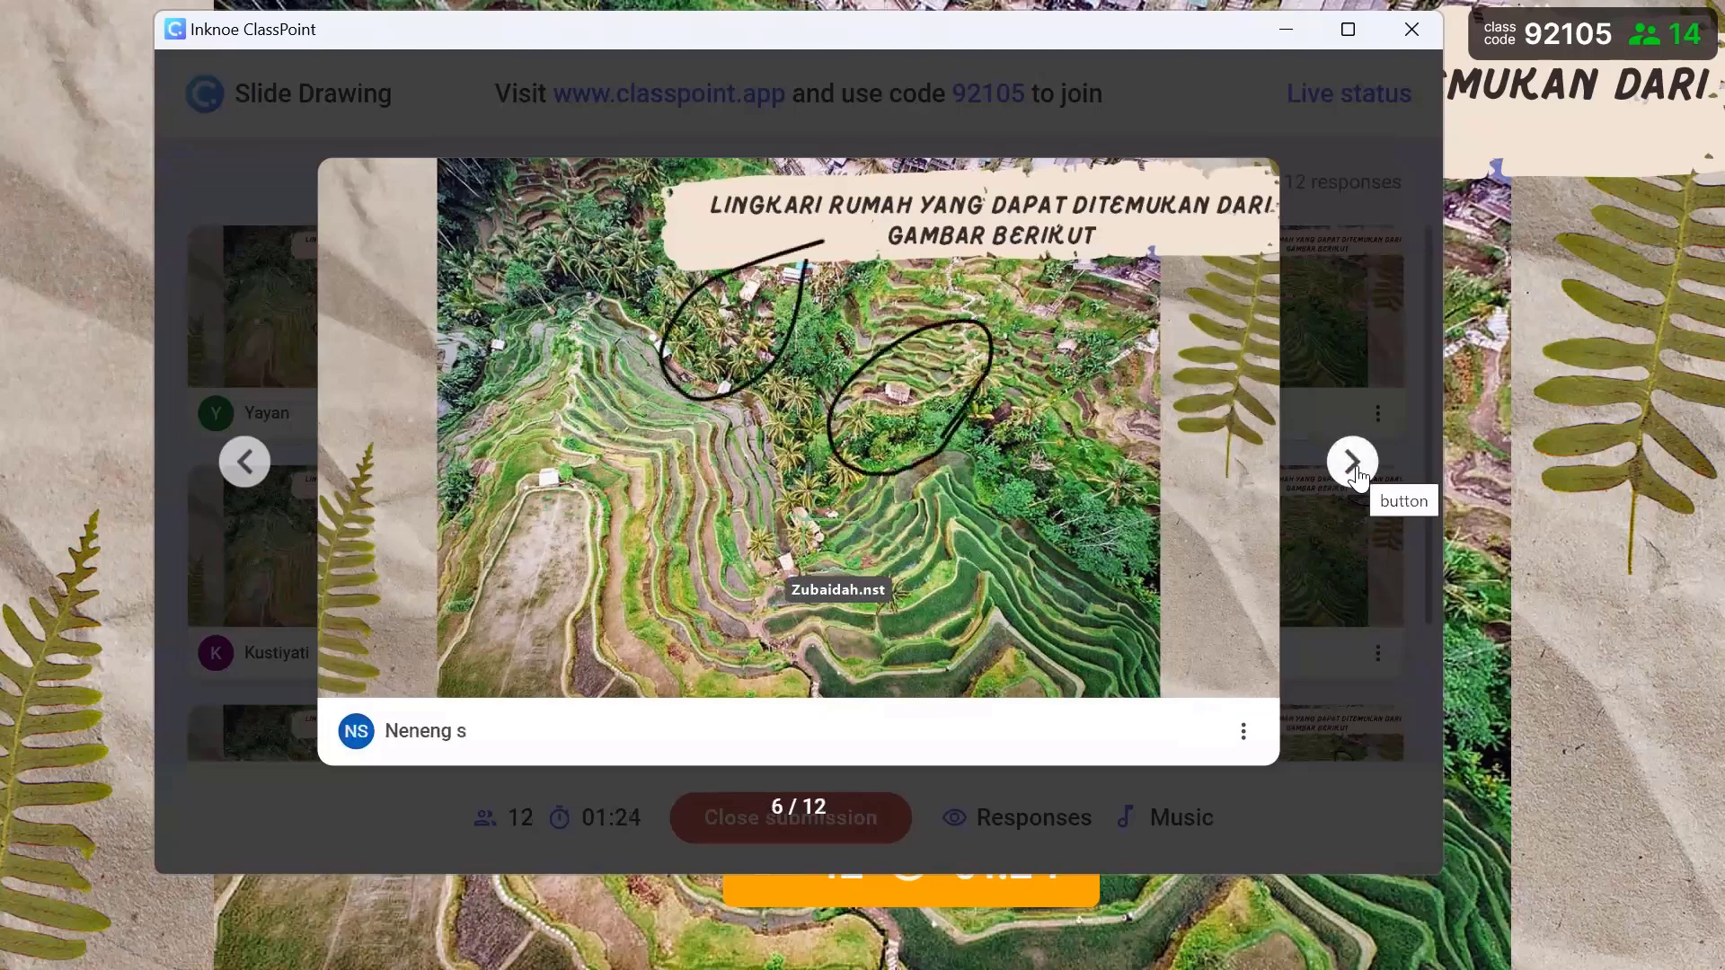
click(1354, 463)
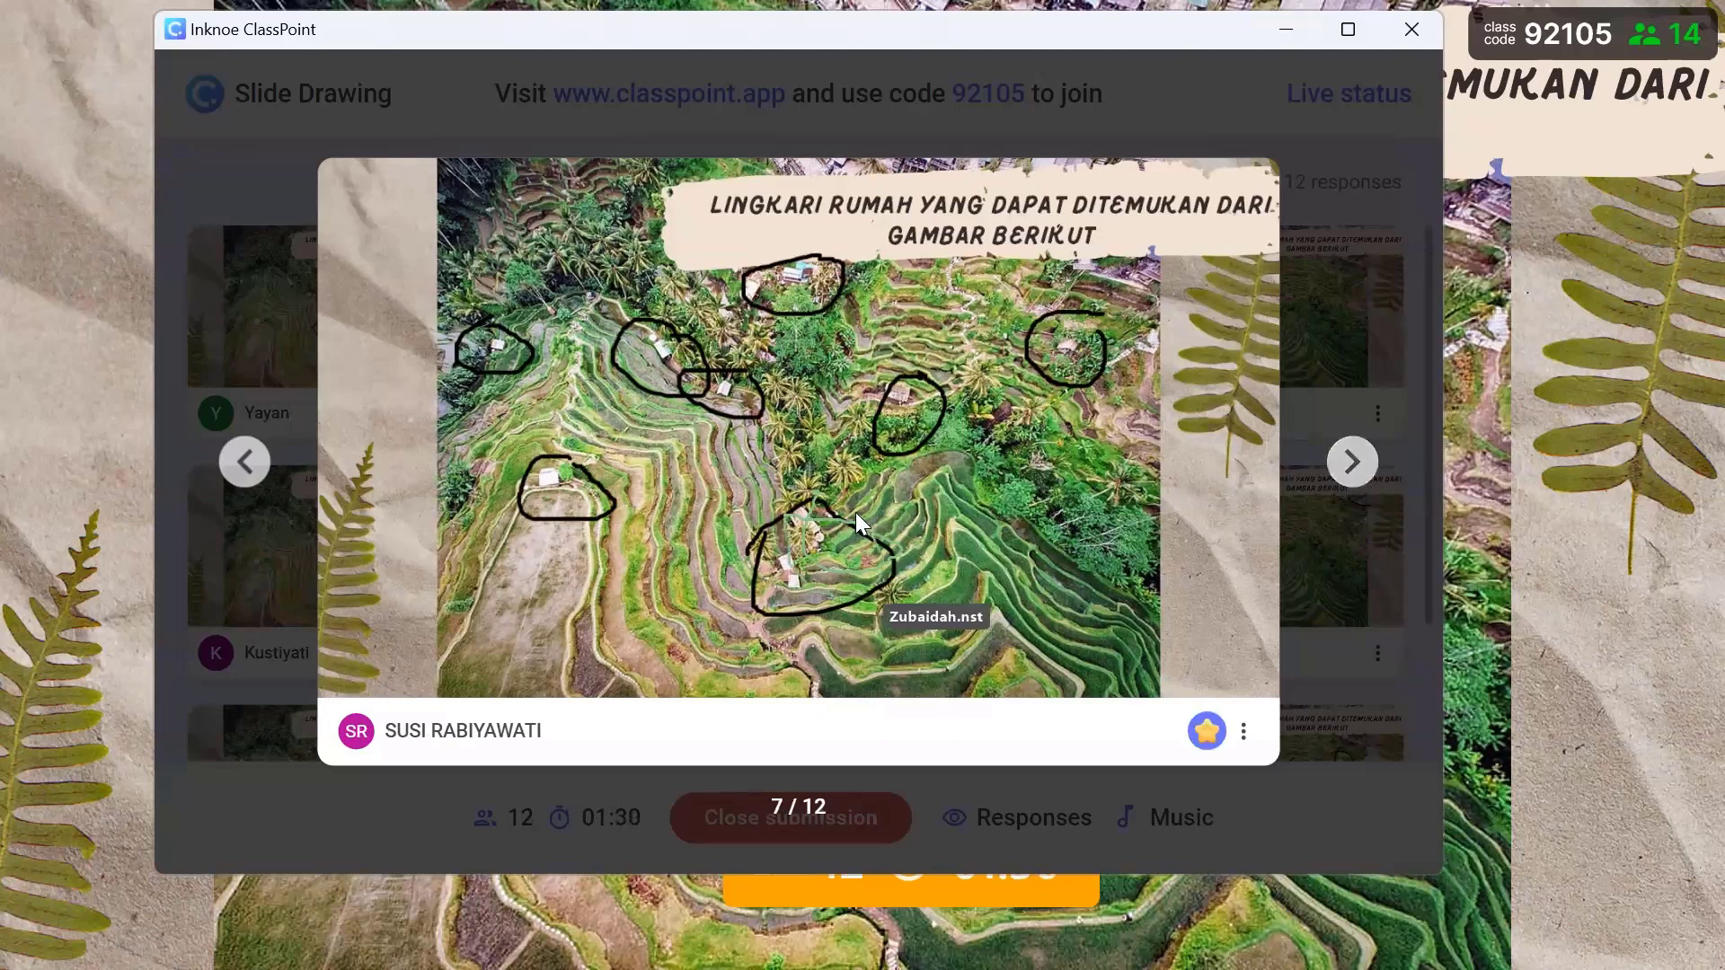
click(1206, 730)
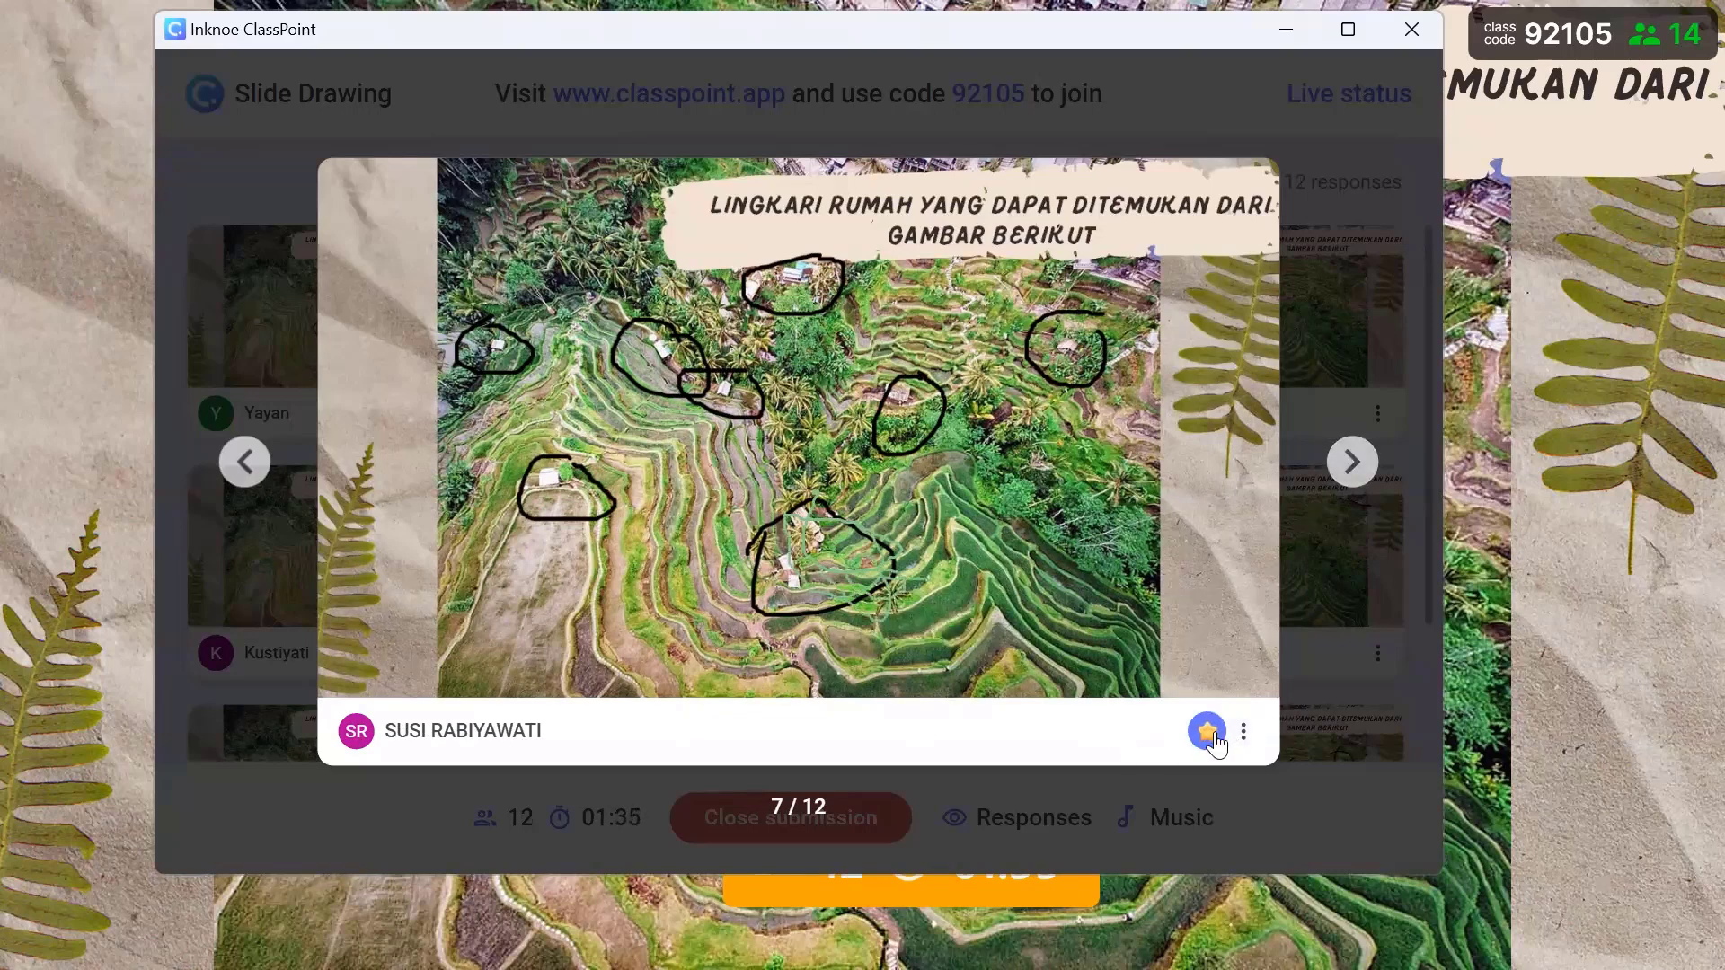
click(1207, 730)
click(1206, 731)
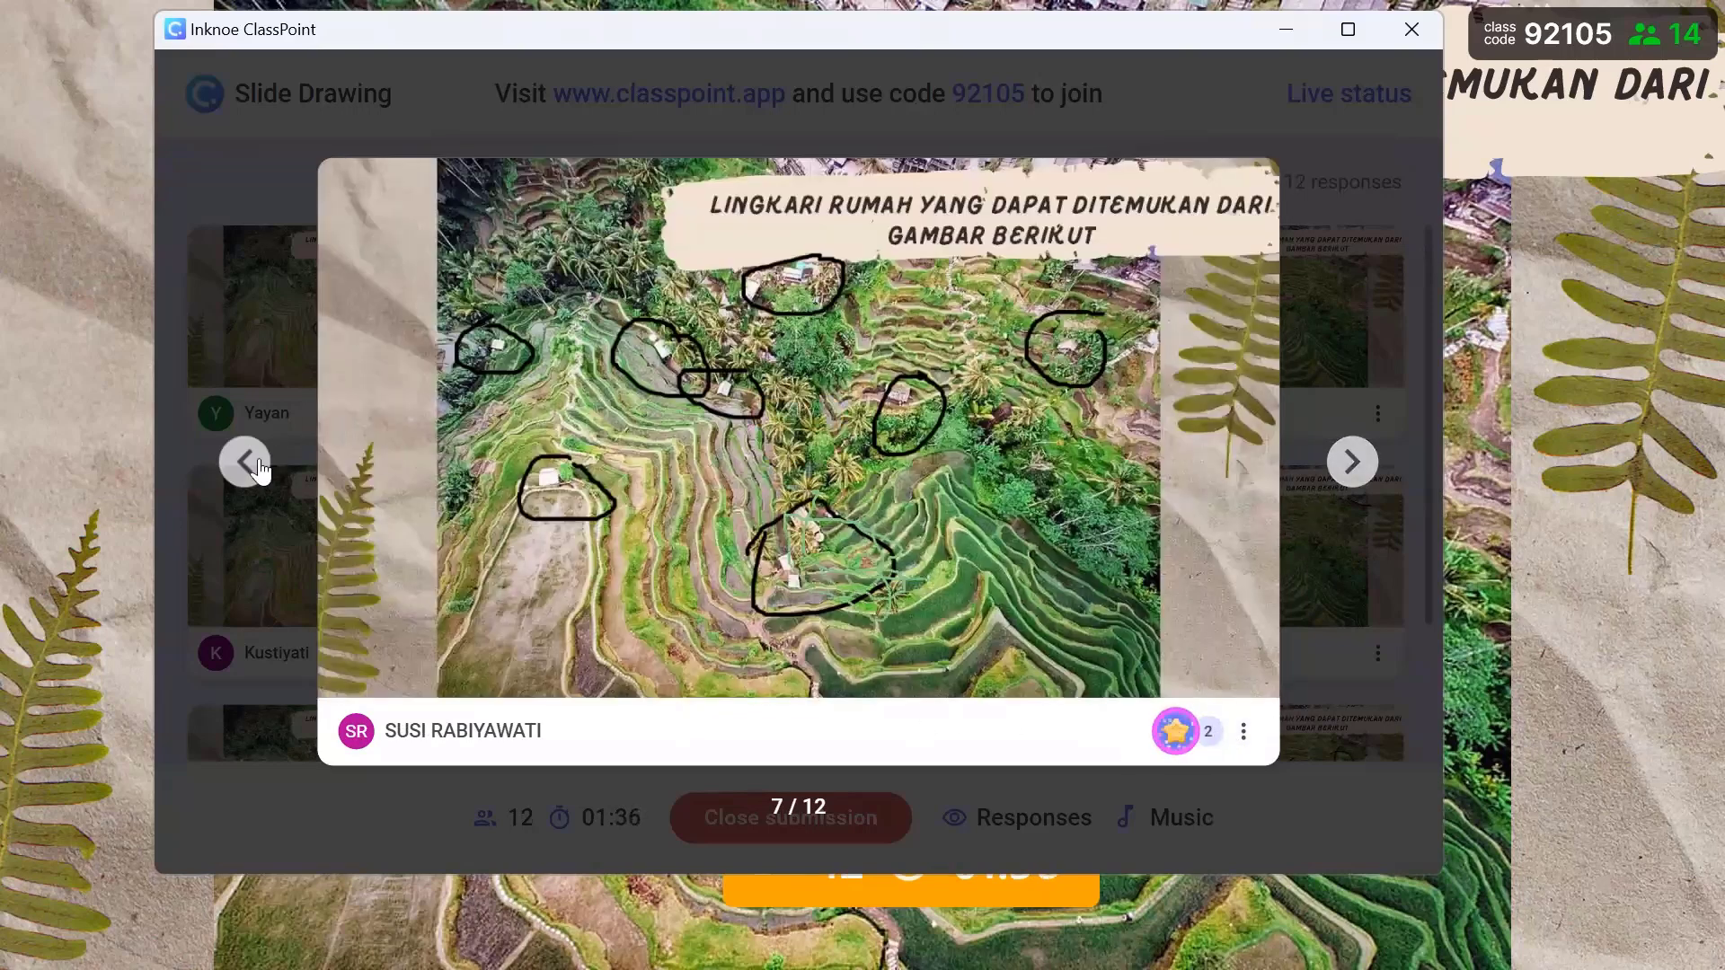
- Go back four drawings and give that drawing two stars
click(242, 463)
click(243, 463)
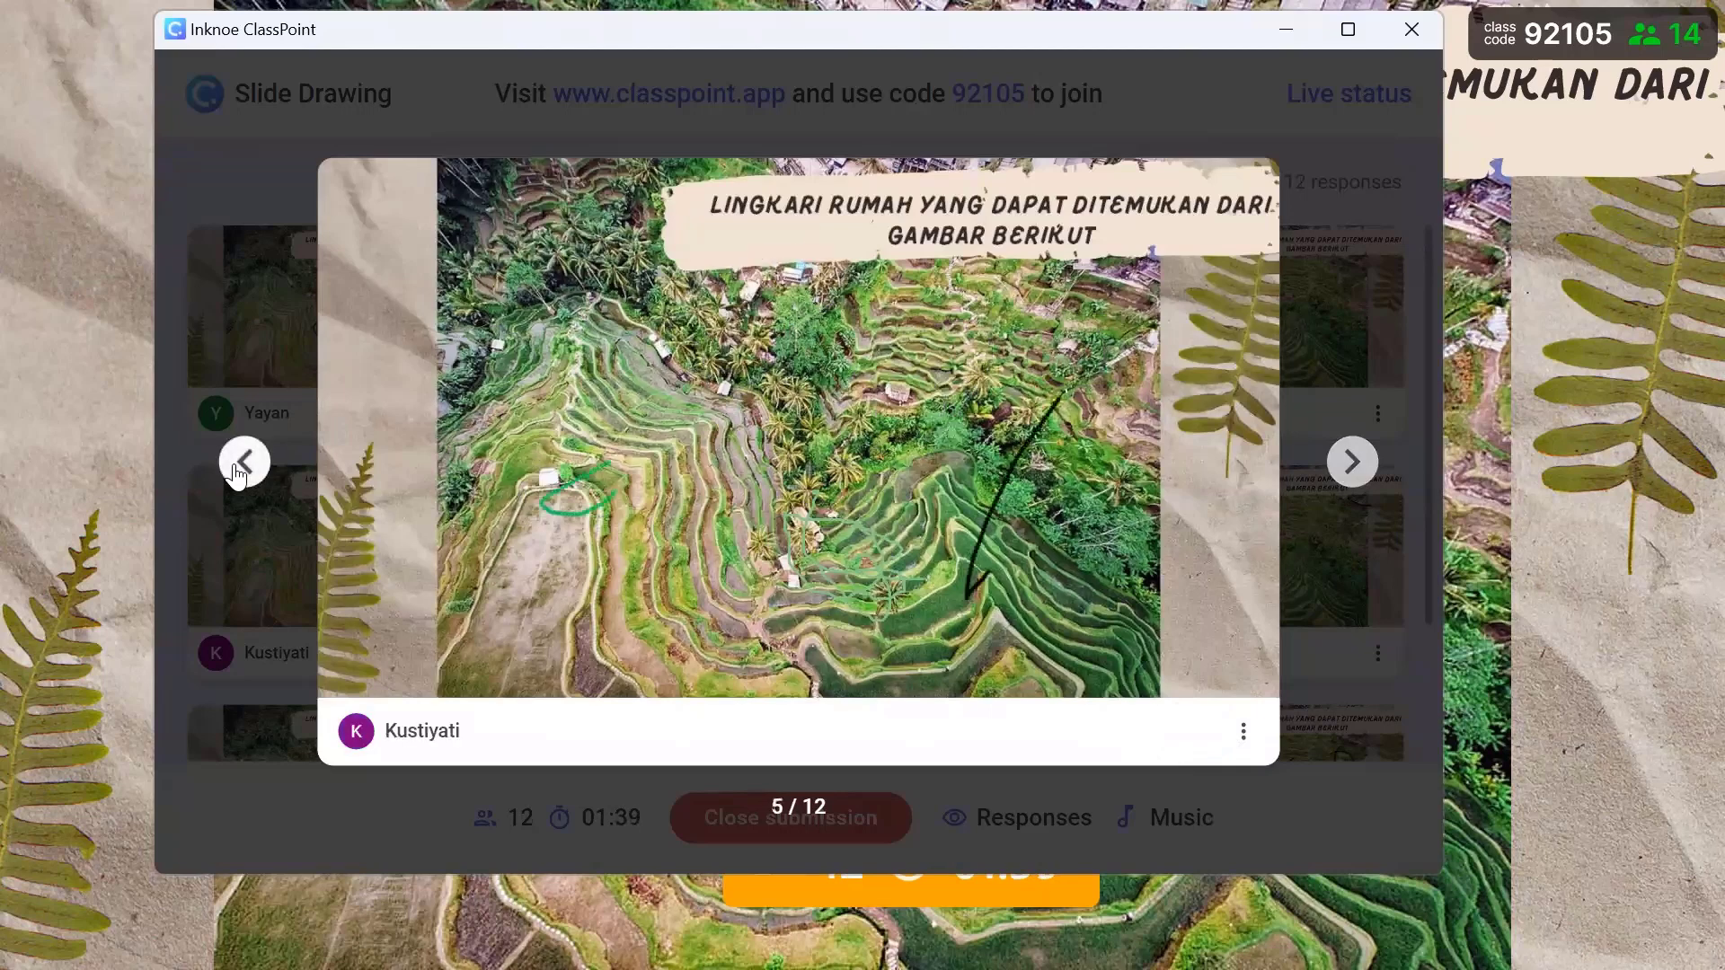
click(243, 463)
click(241, 465)
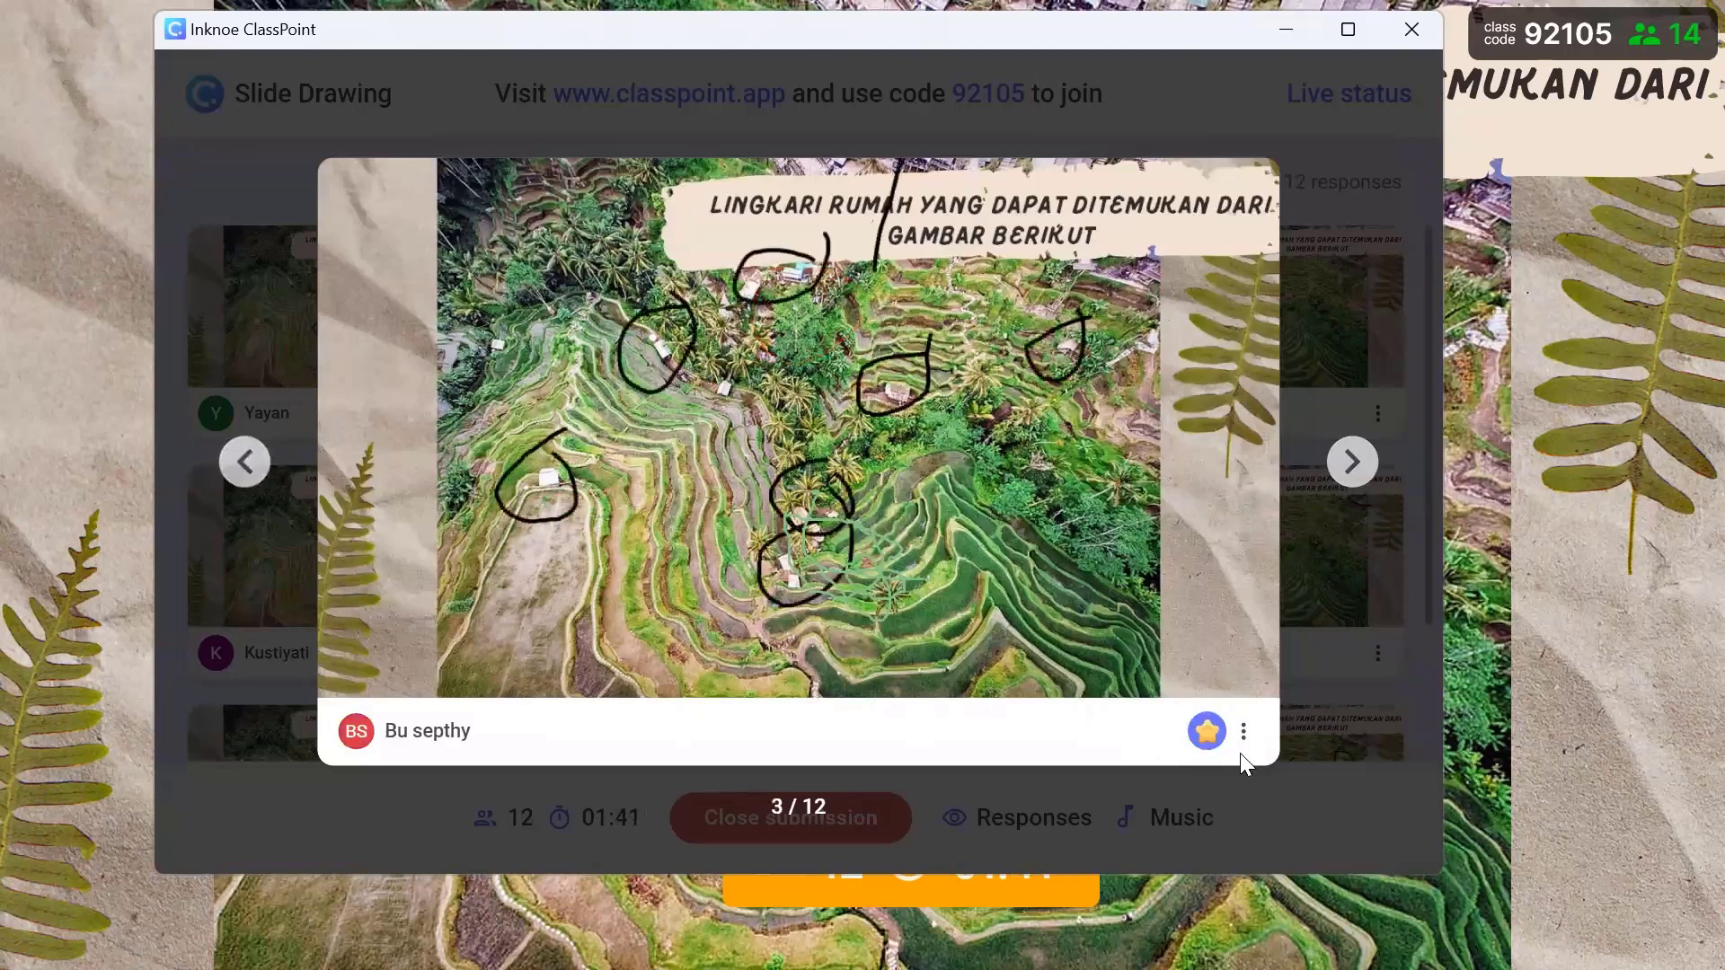
click(1213, 741)
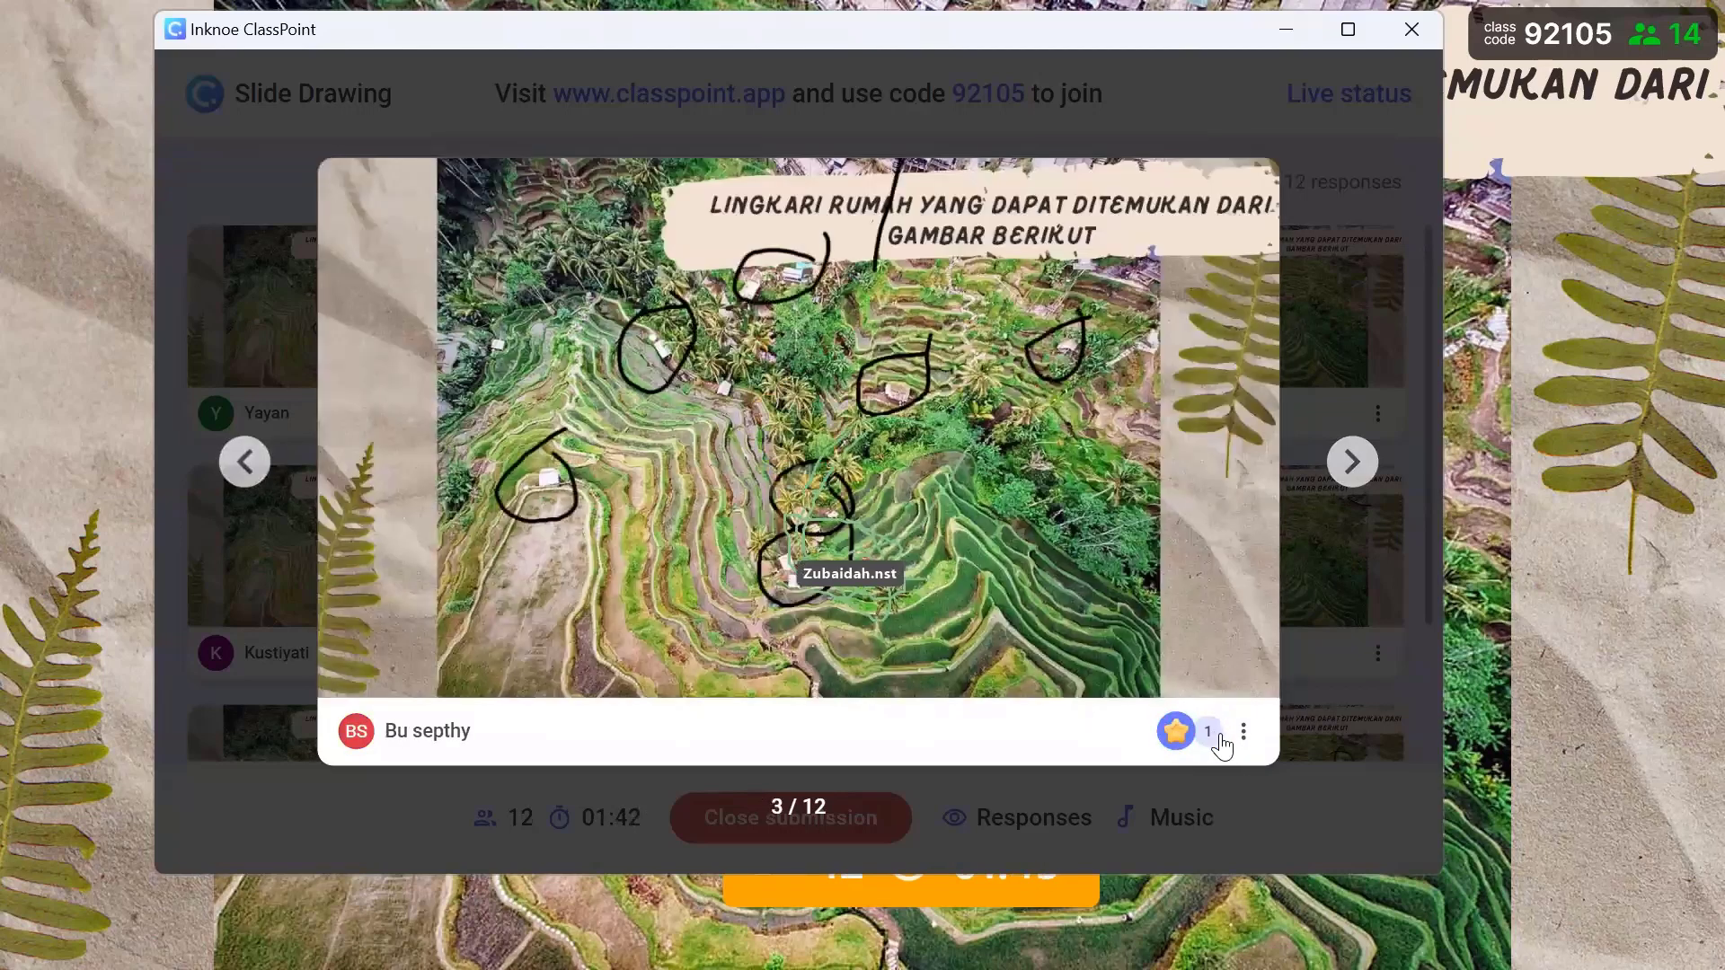
click(1176, 731)
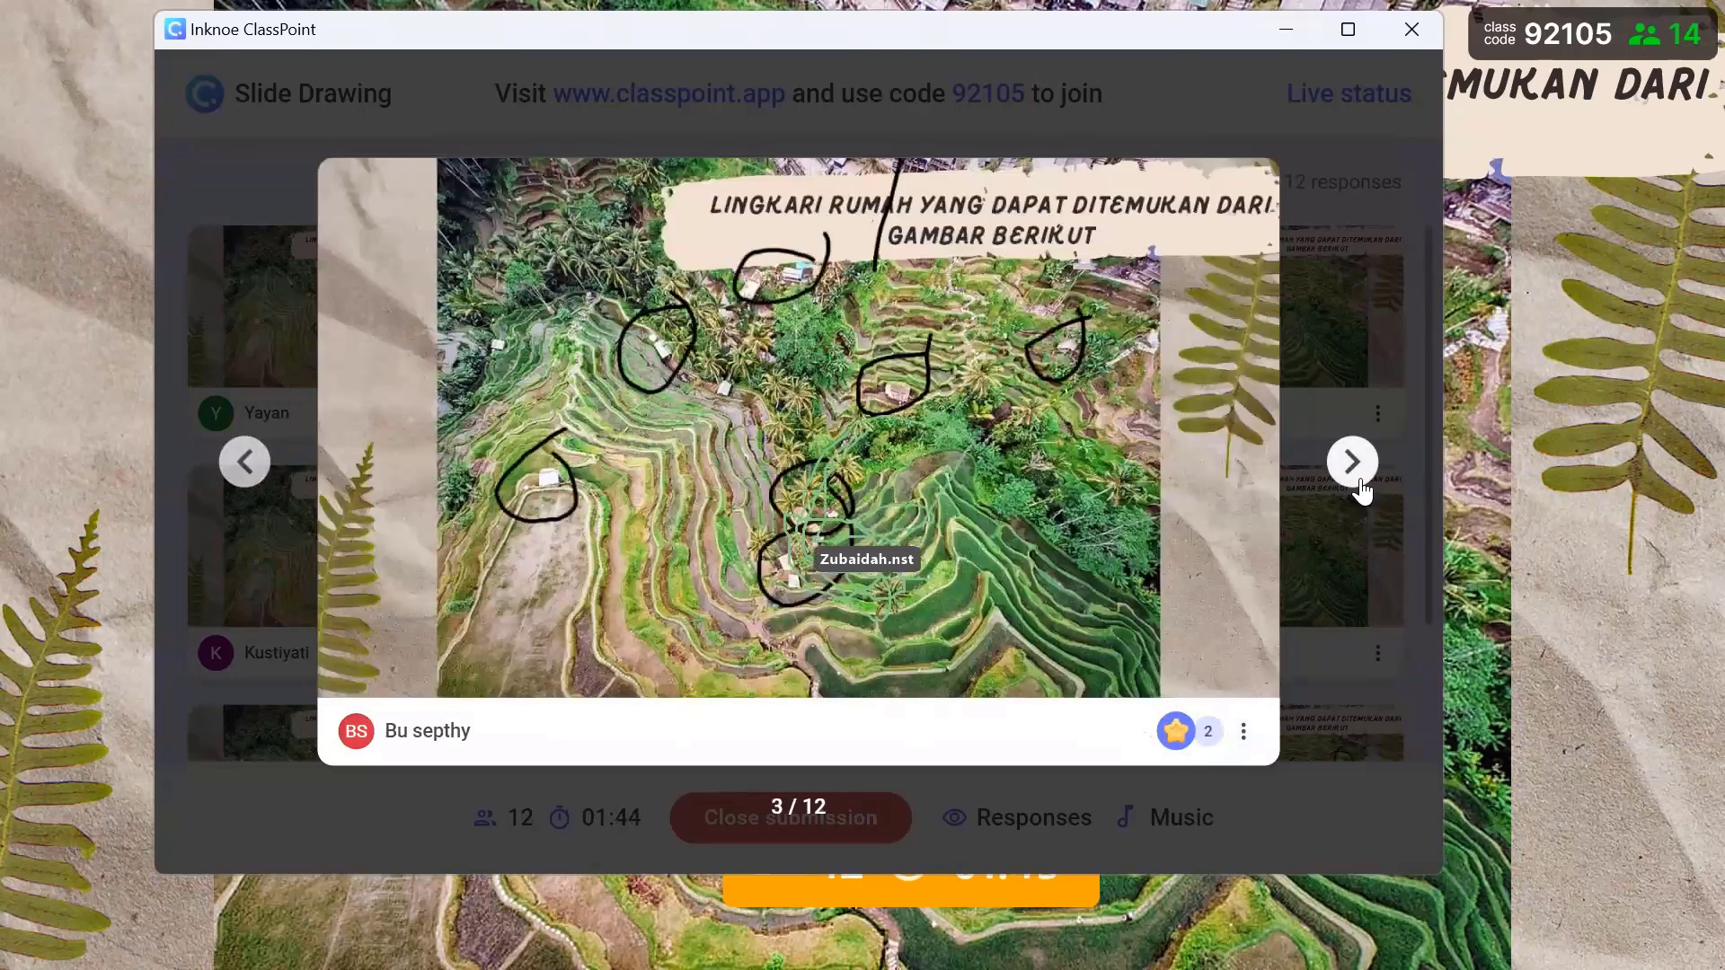
- Page forward through the drawings, starring three more, the last one twice
click(1362, 490)
click(1362, 489)
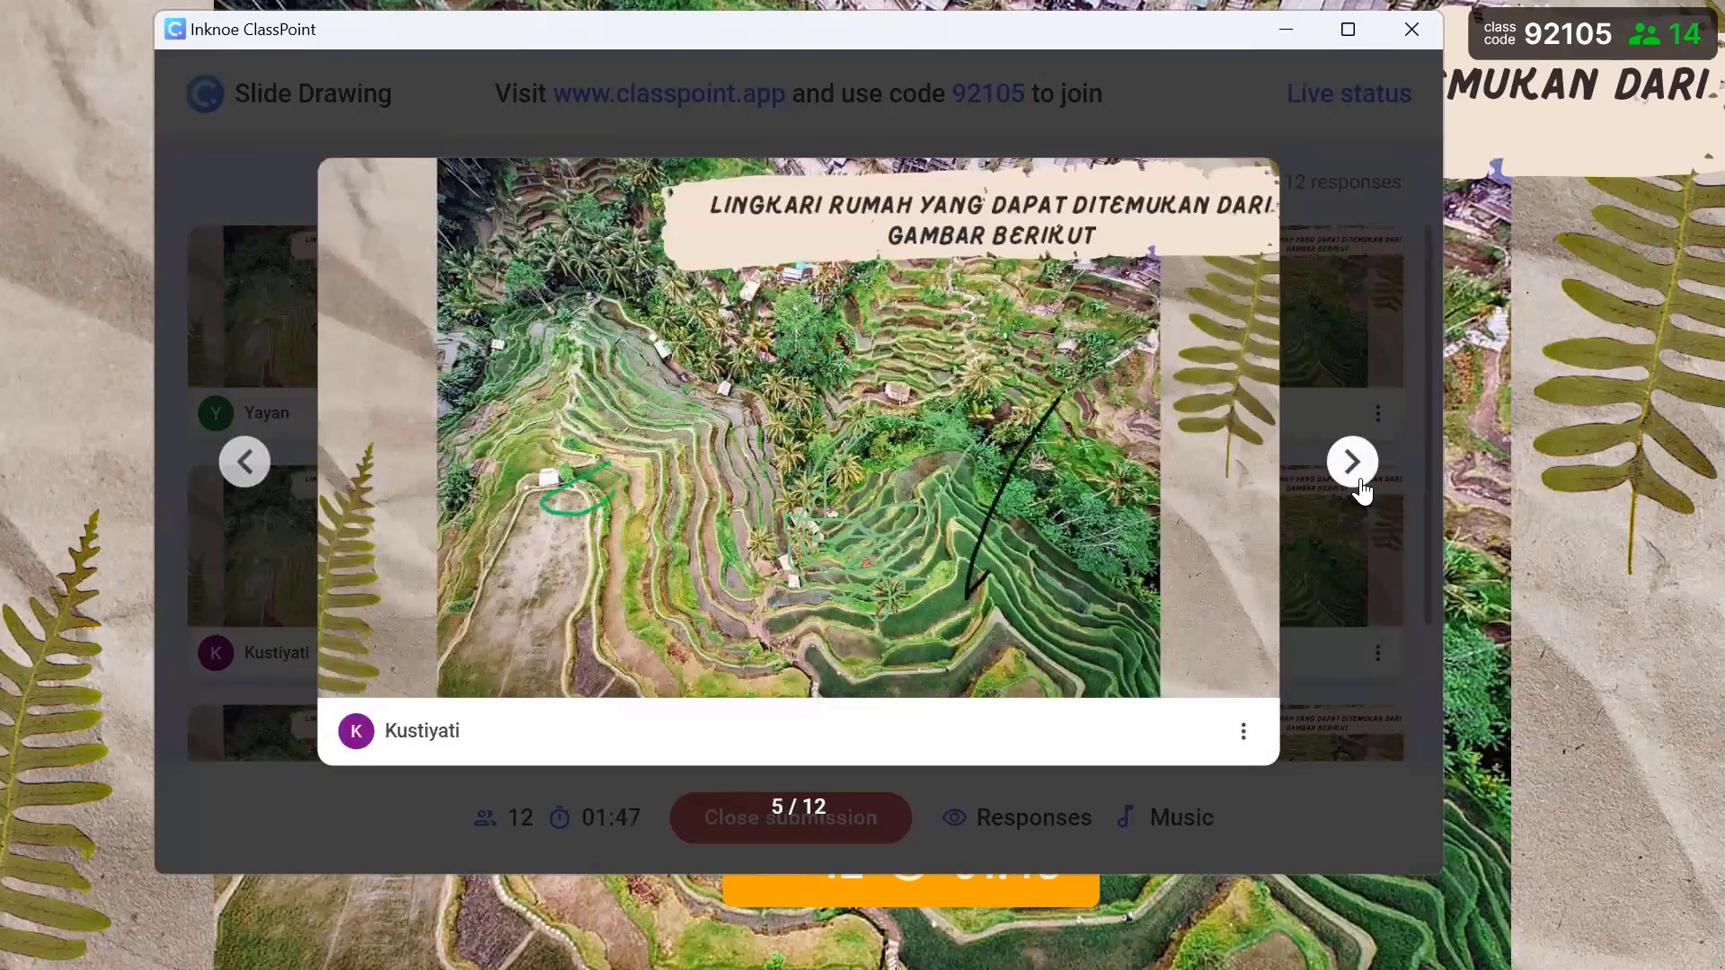
click(1362, 489)
click(1362, 489)
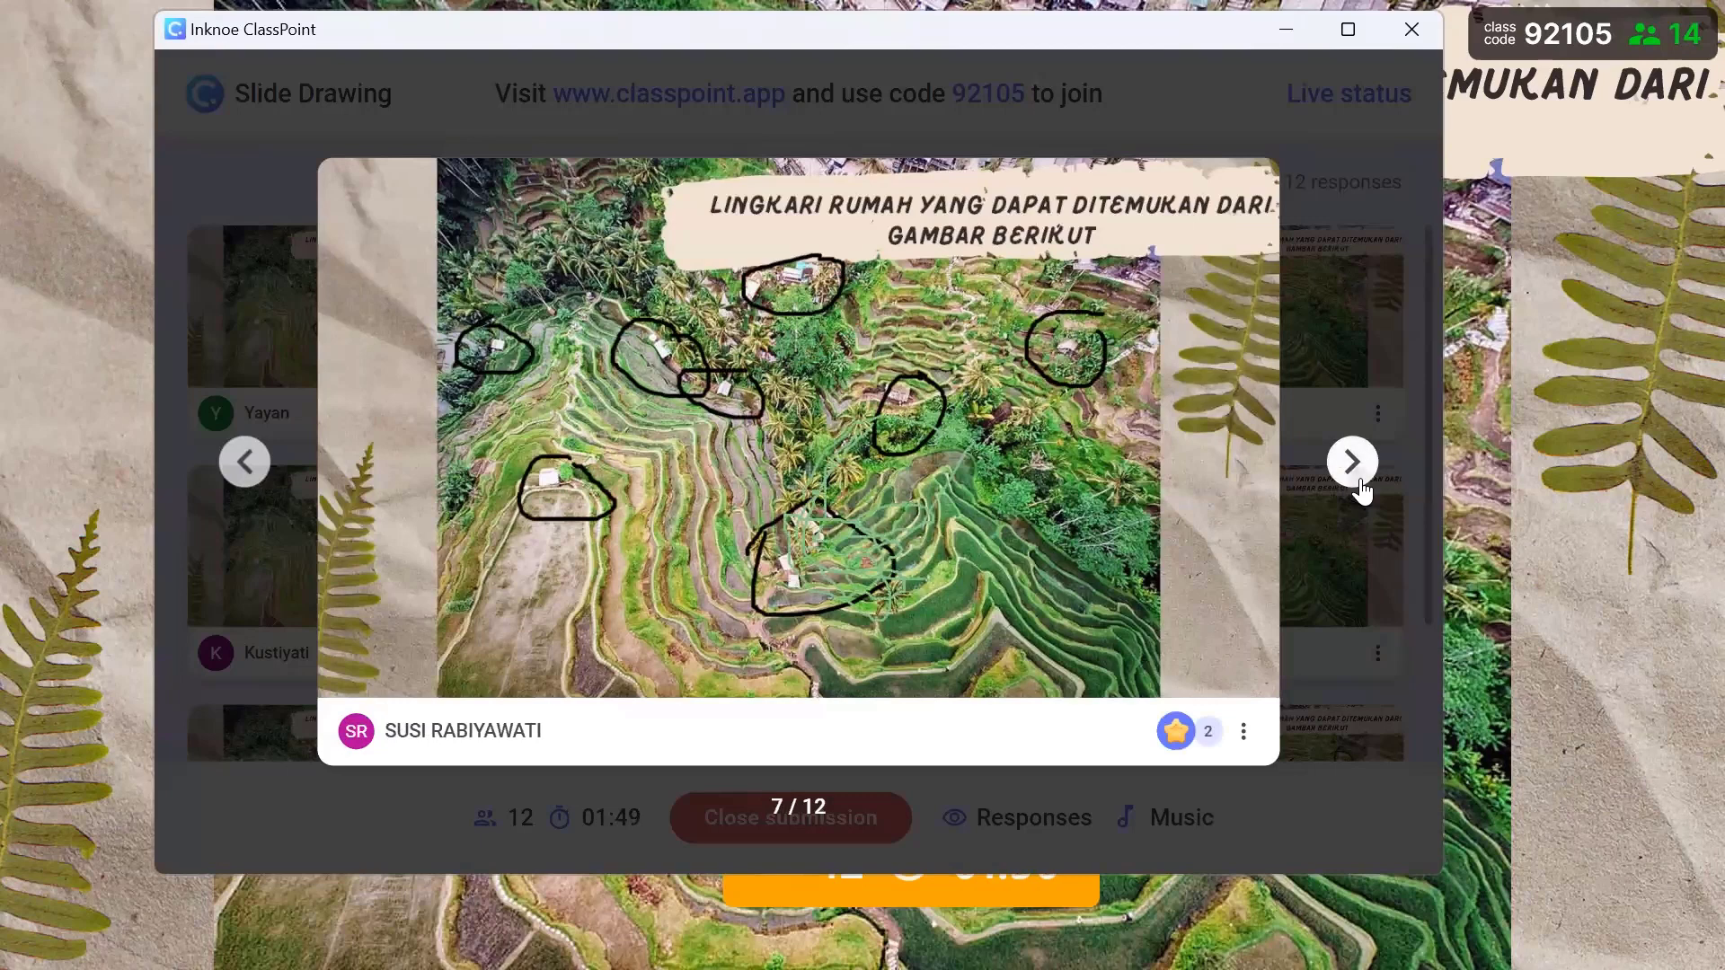
click(1362, 490)
click(1362, 490)
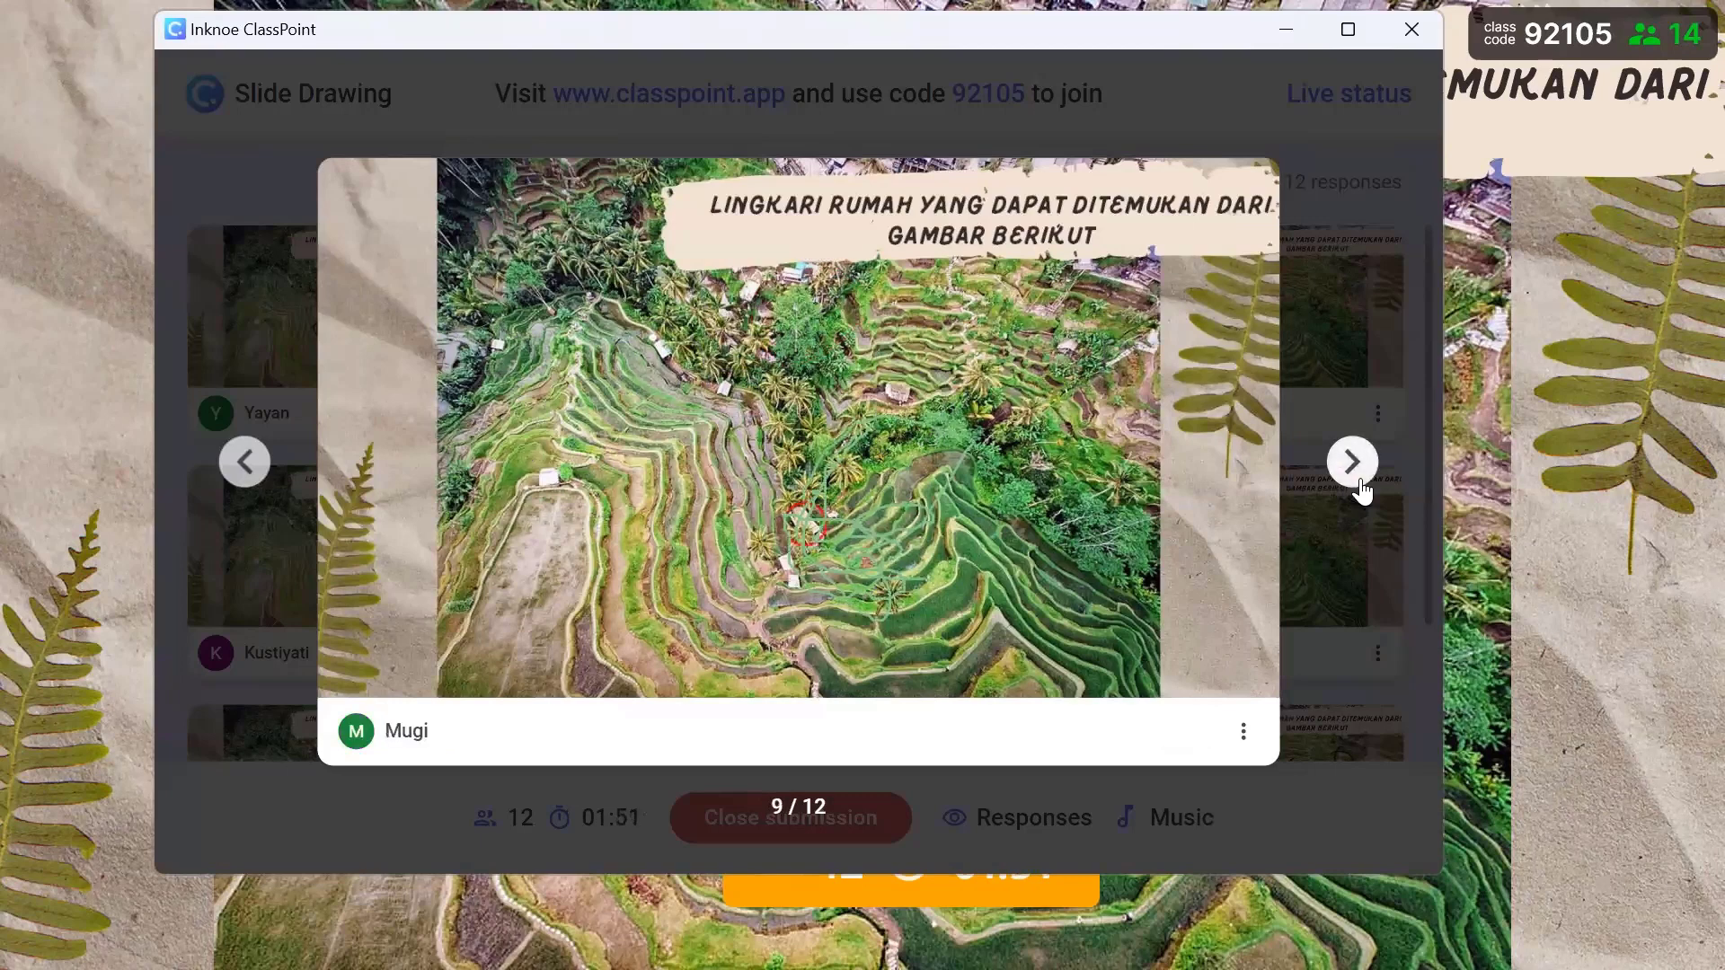
click(1362, 490)
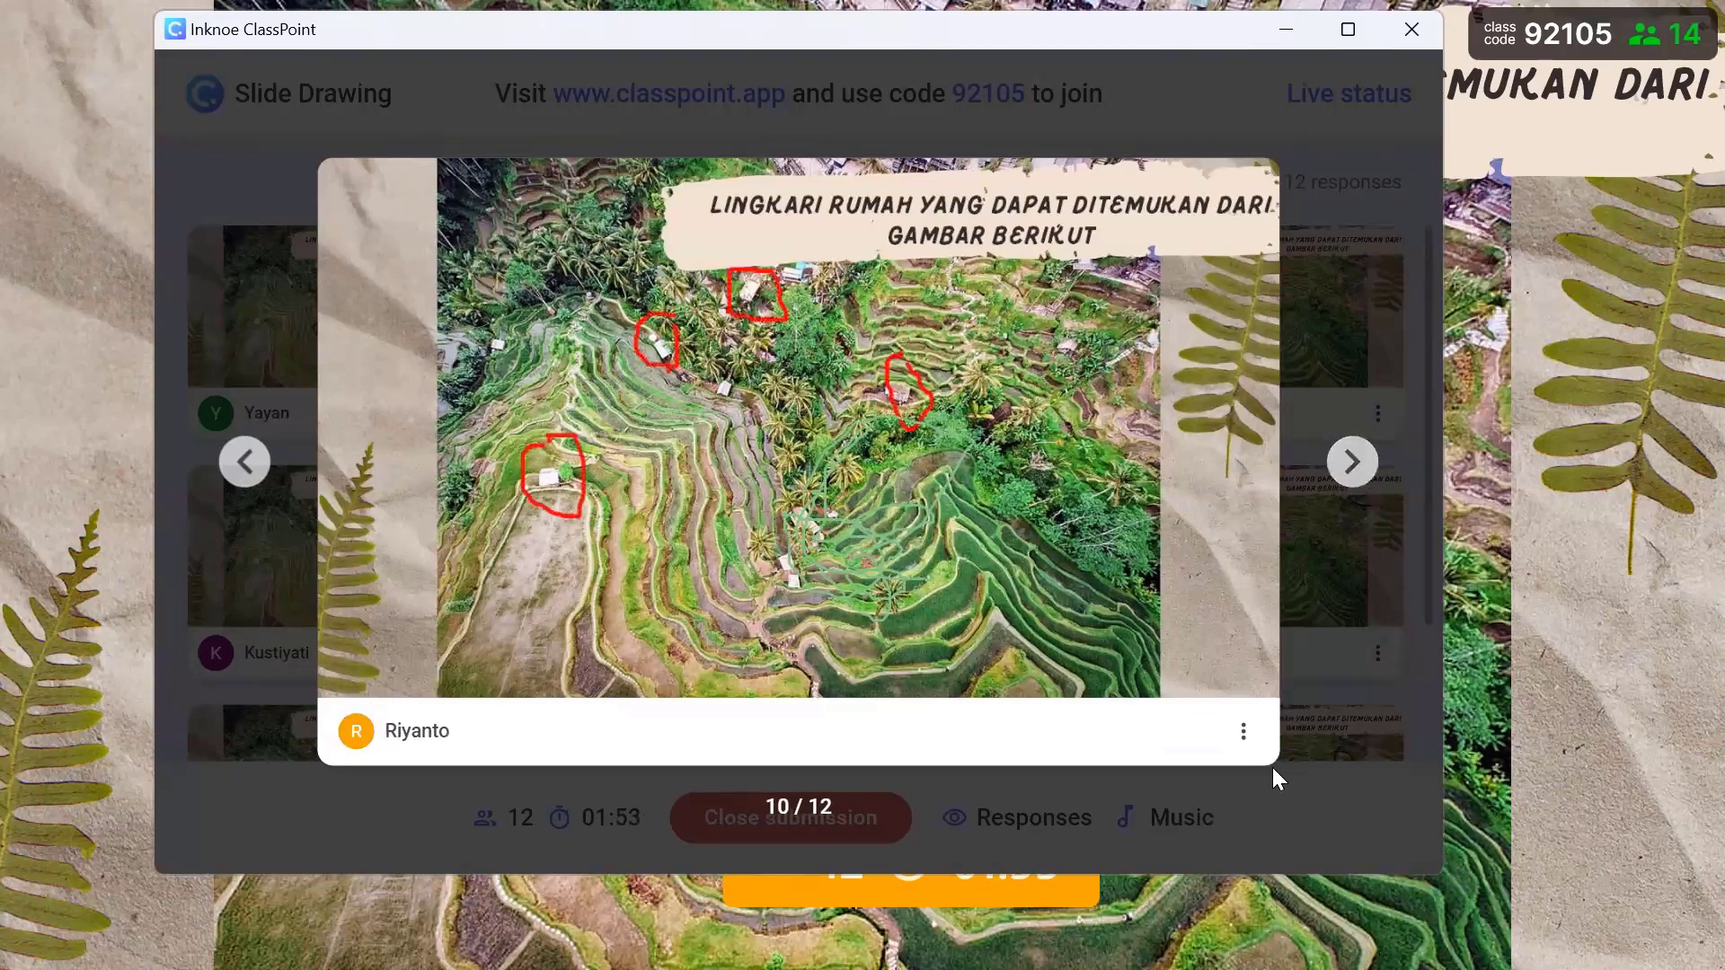
mouse_move(530, 742)
click(1207, 746)
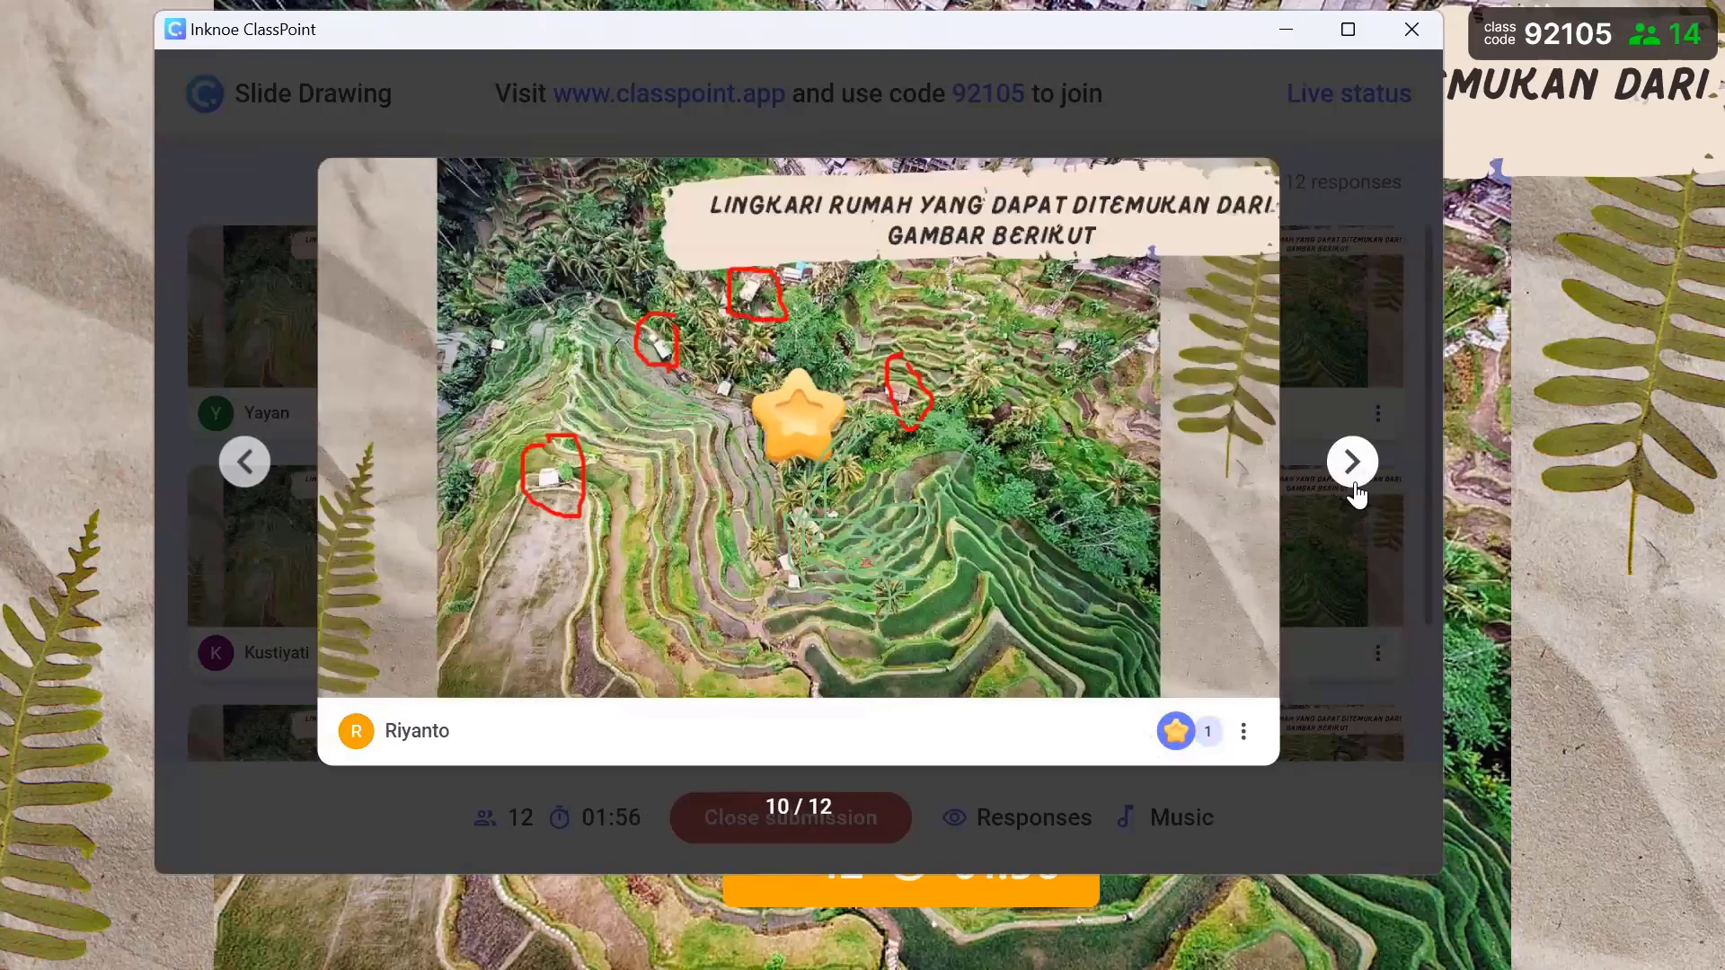
click(1356, 489)
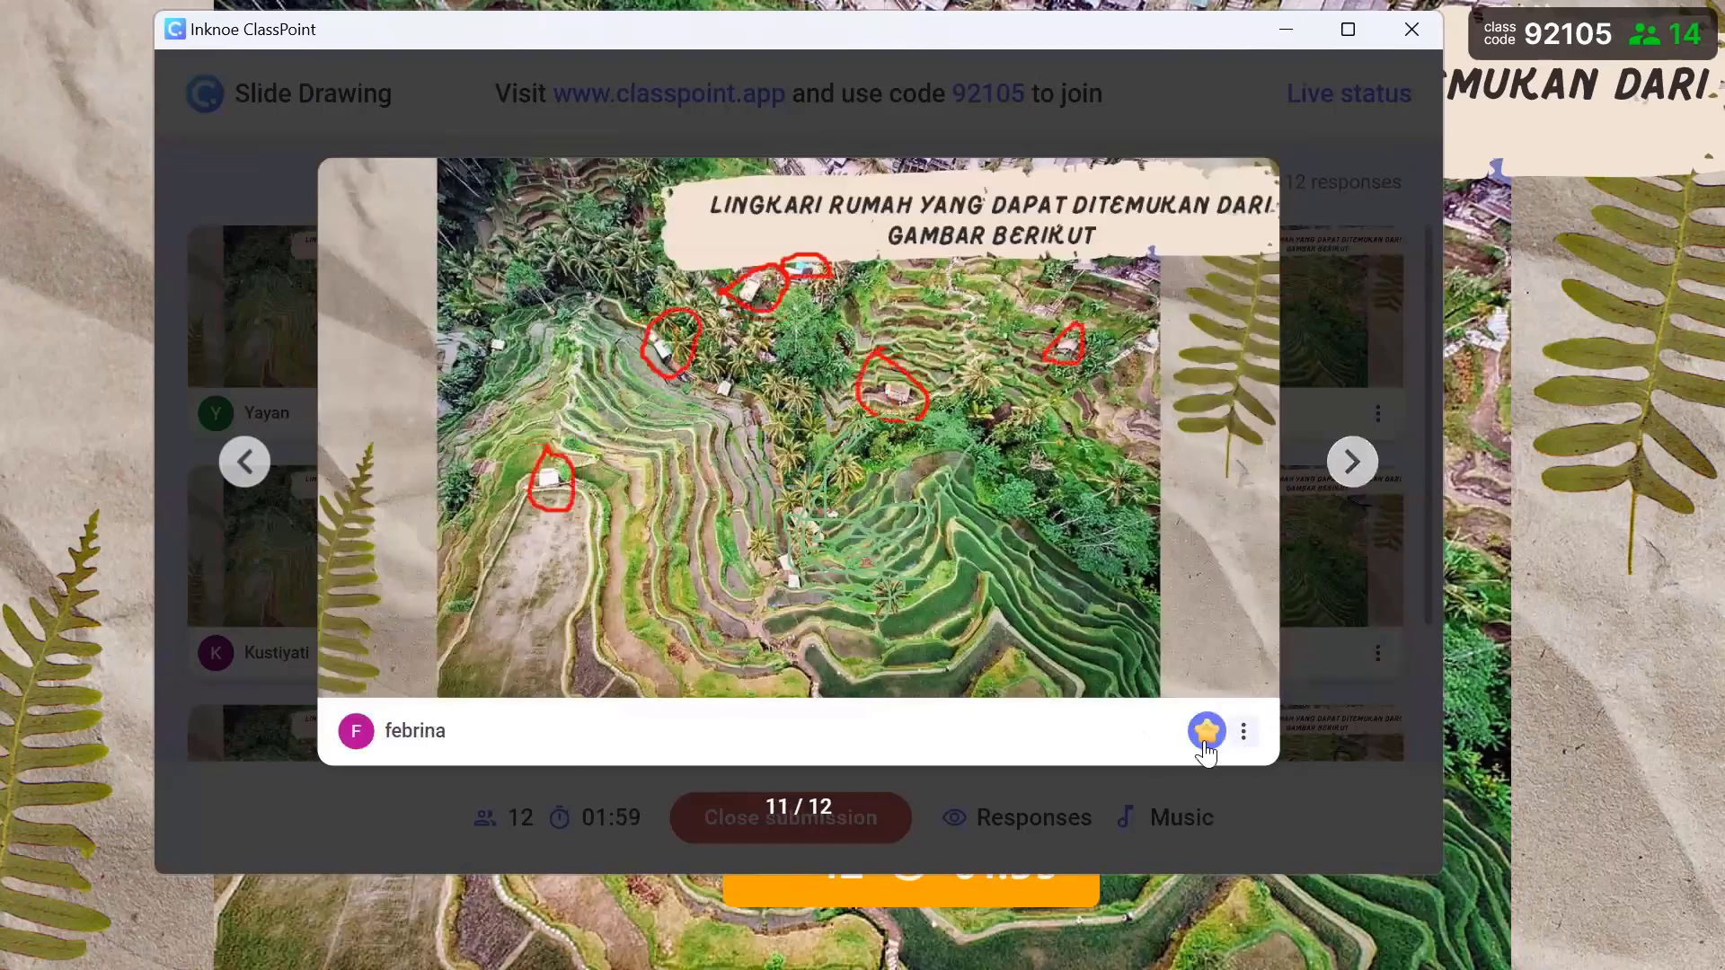
click(1206, 747)
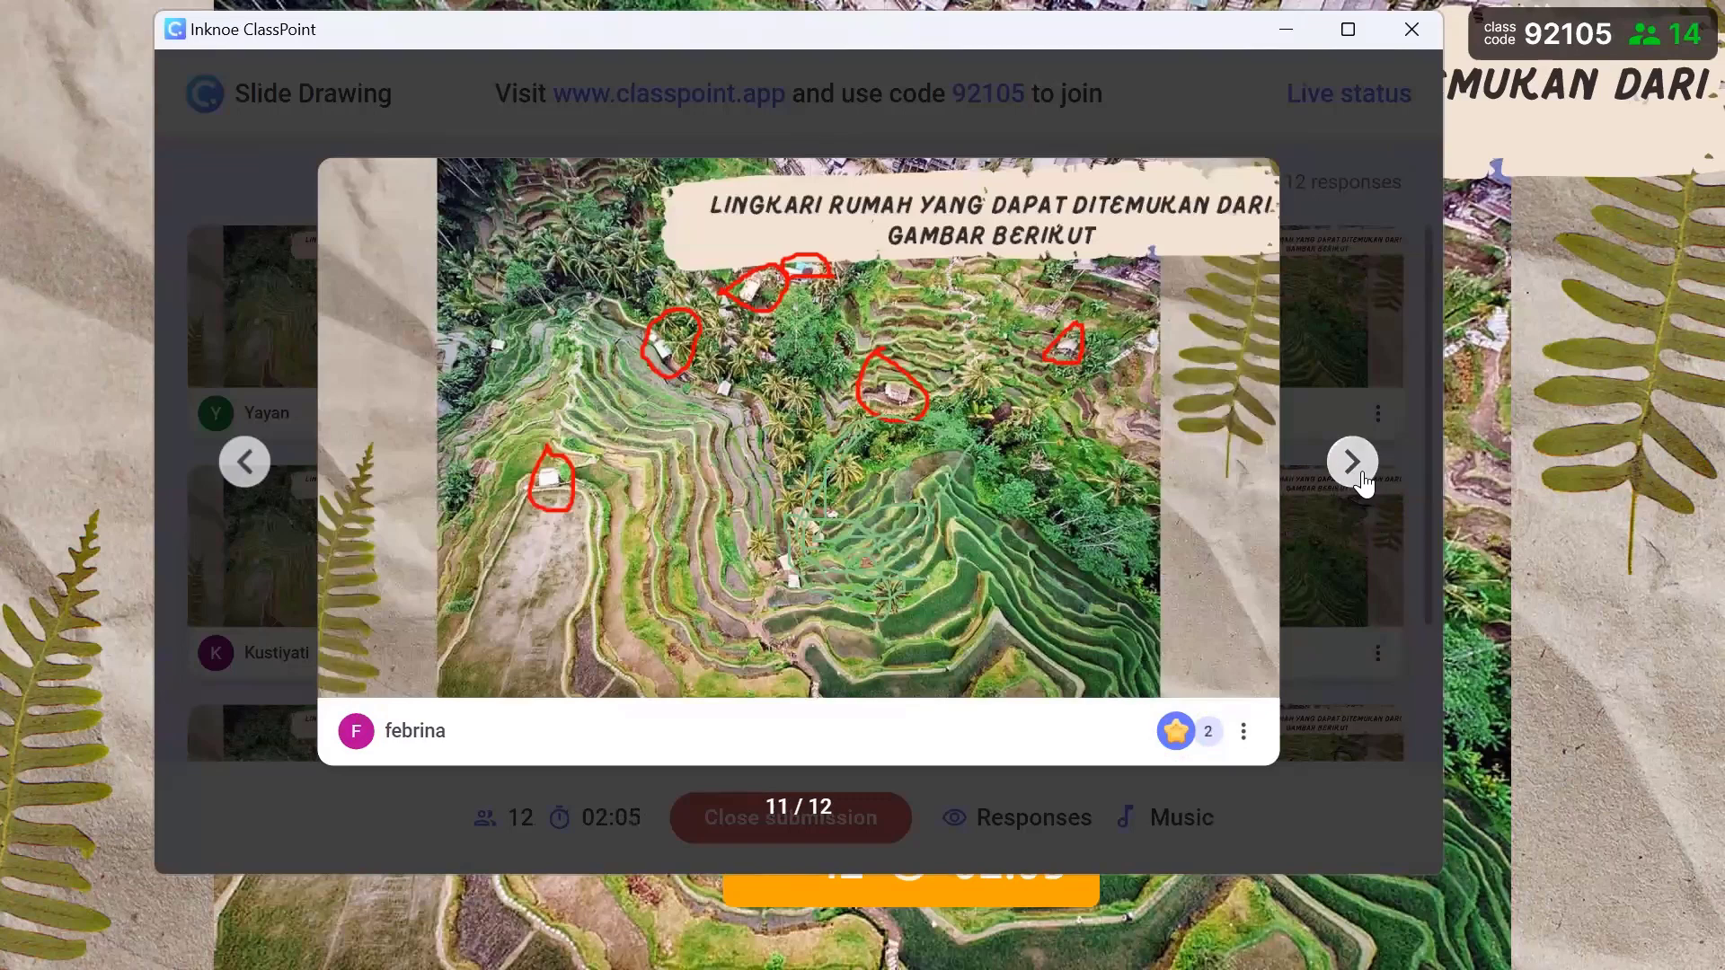
click(1357, 469)
click(1207, 733)
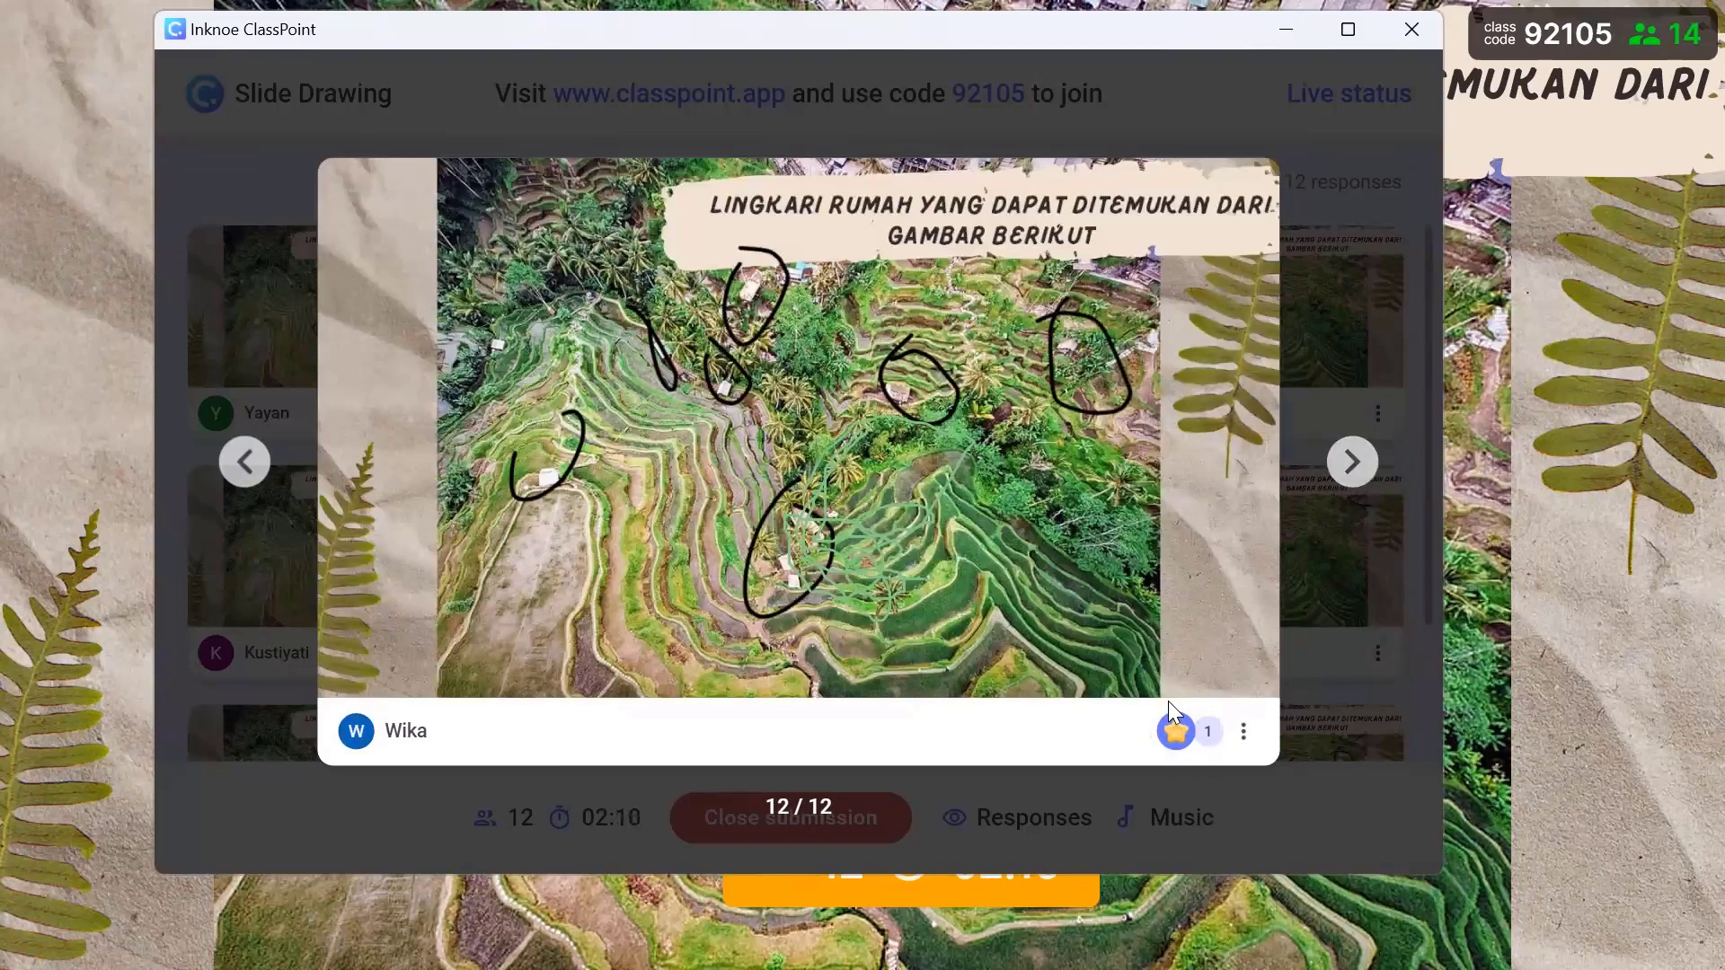
click(1177, 732)
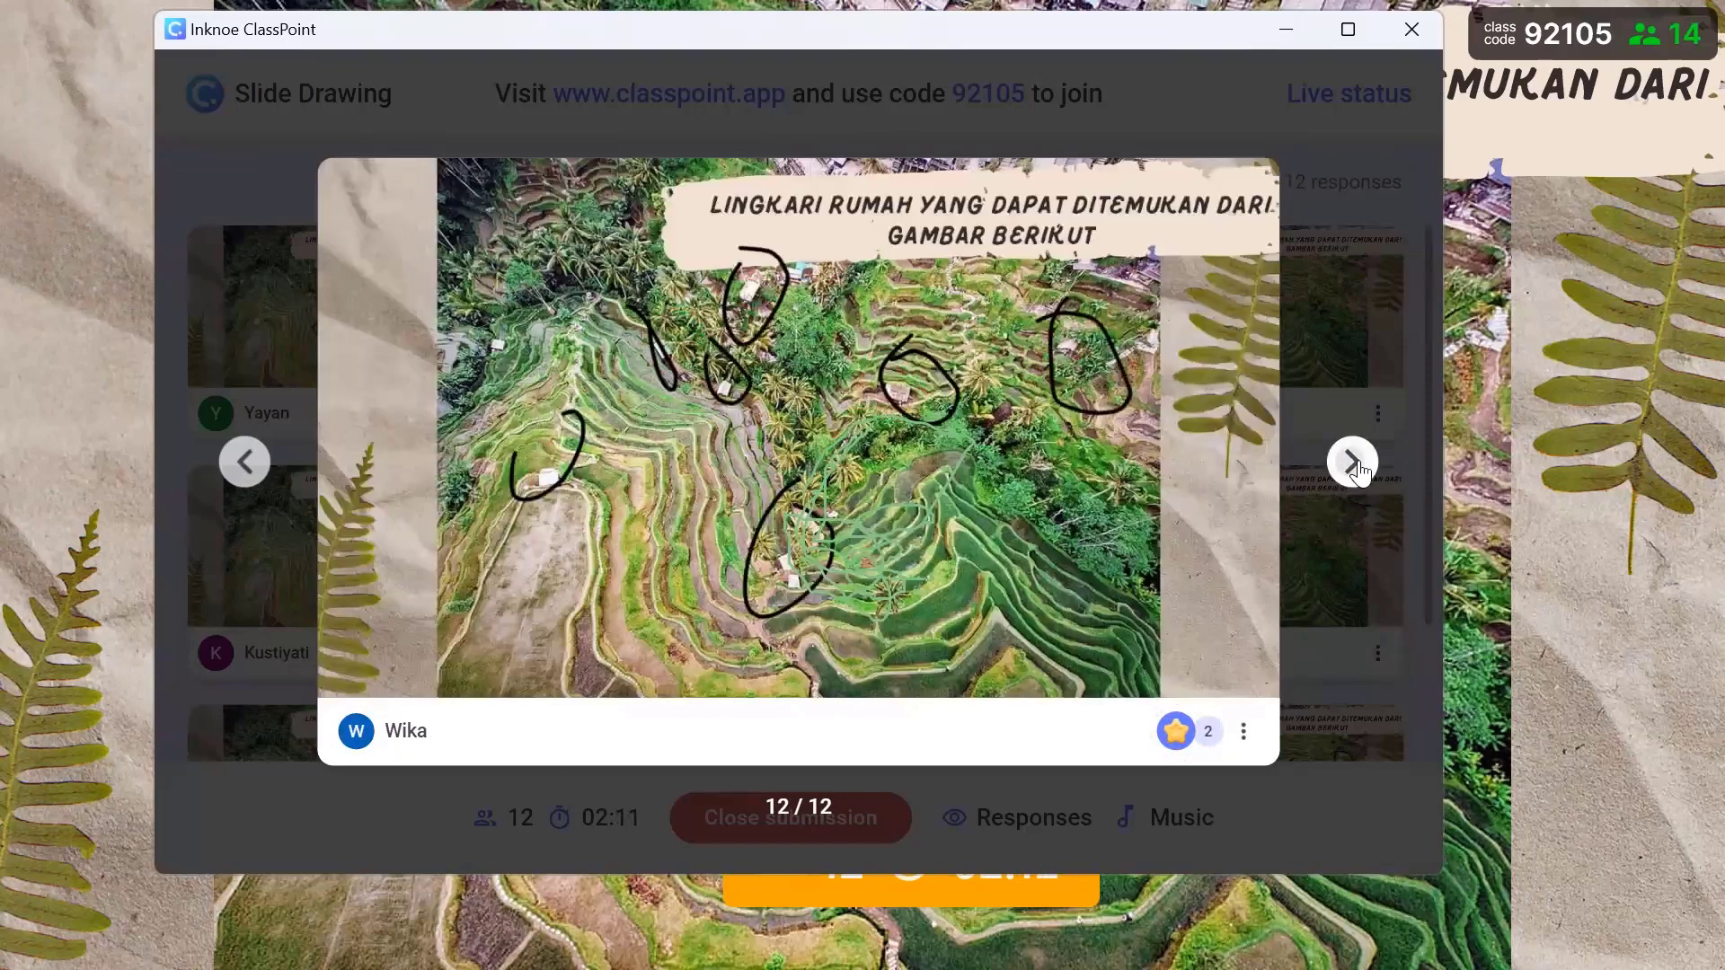
- Page through the remaining drawings, then close submissions at 12 responses
click(1356, 467)
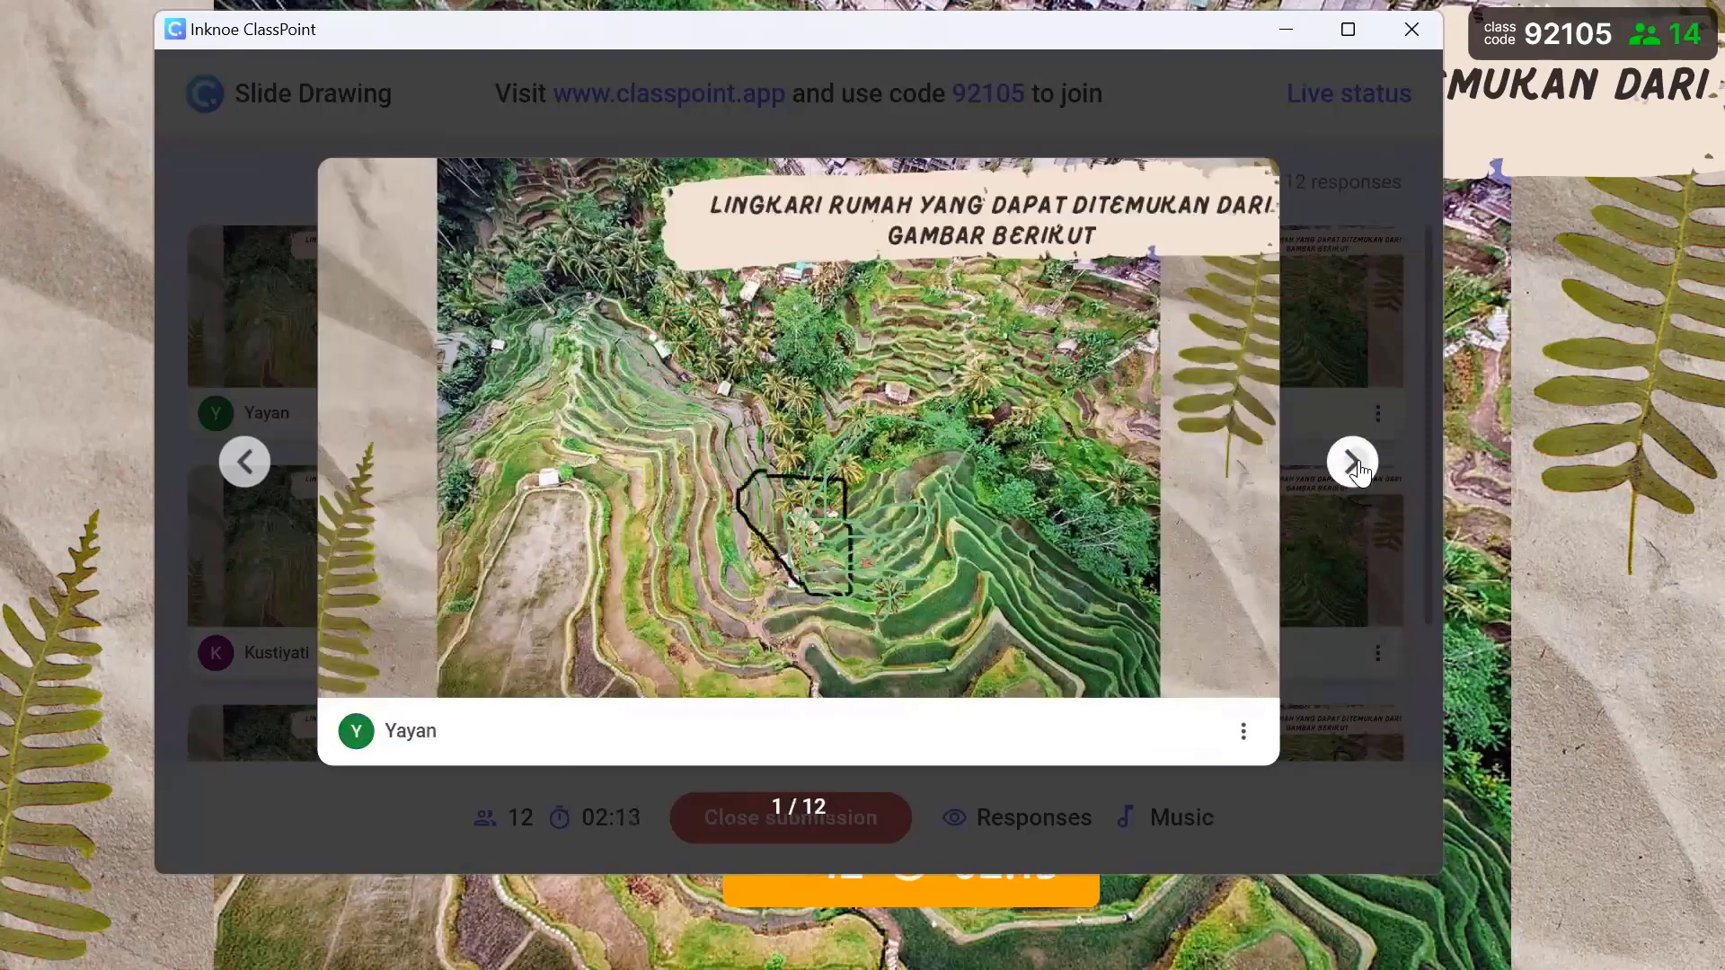
click(1355, 464)
click(1353, 464)
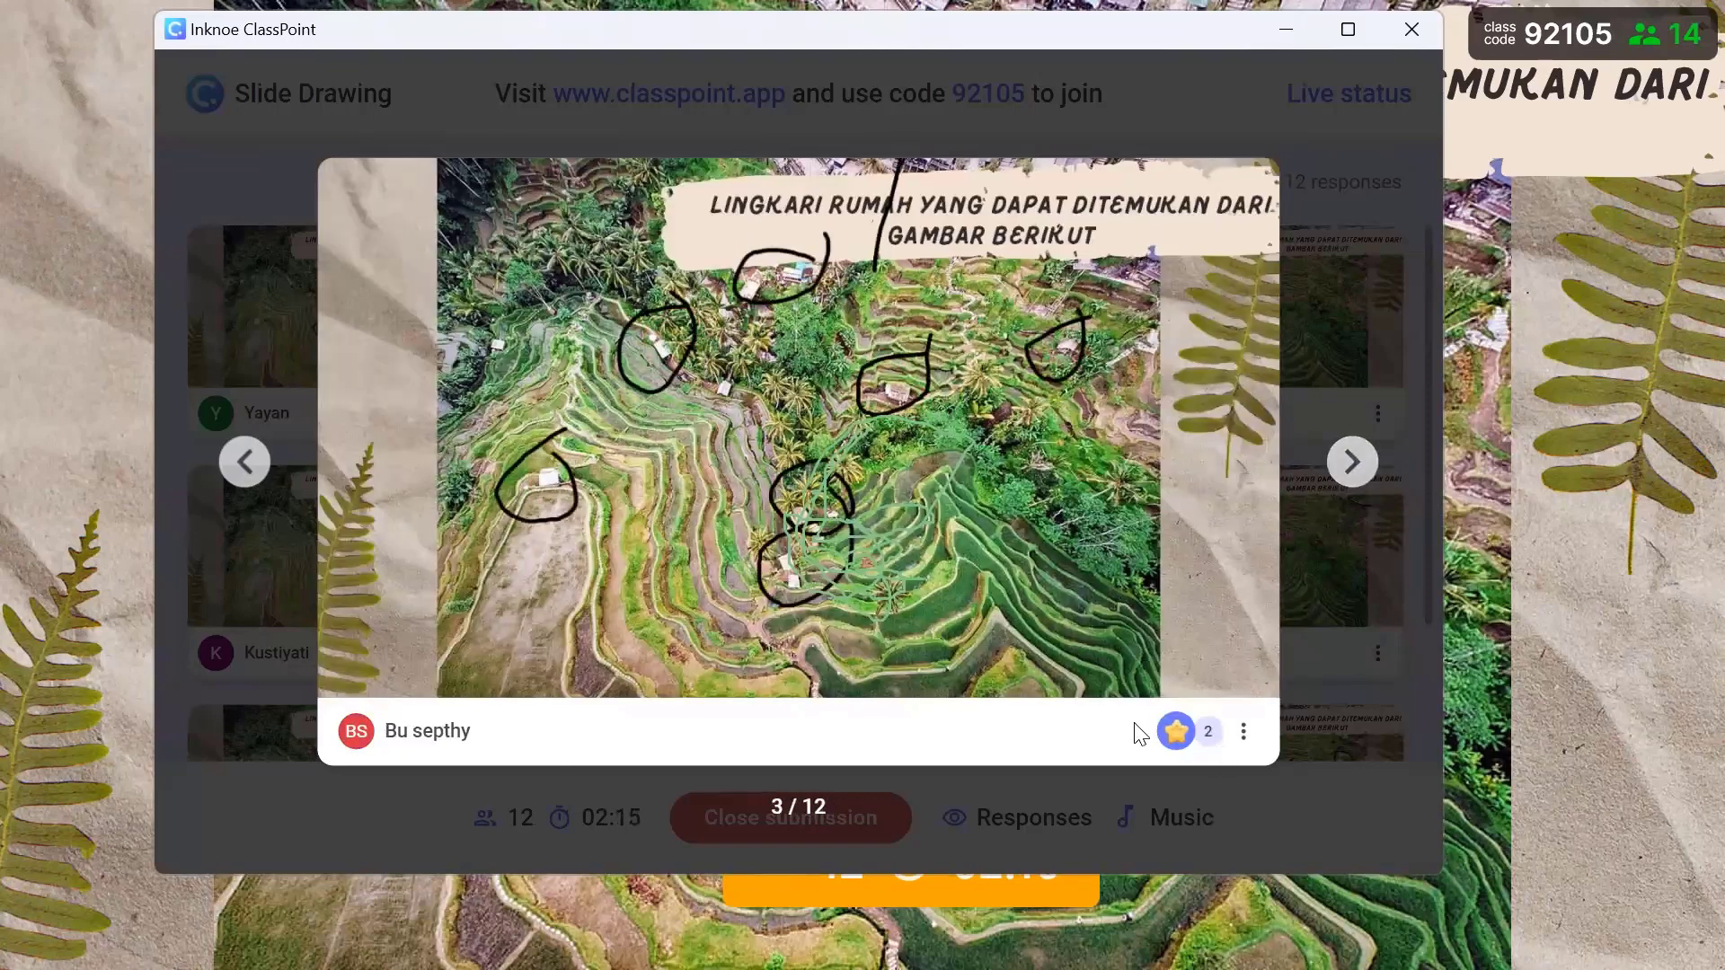
click(990, 769)
click(808, 818)
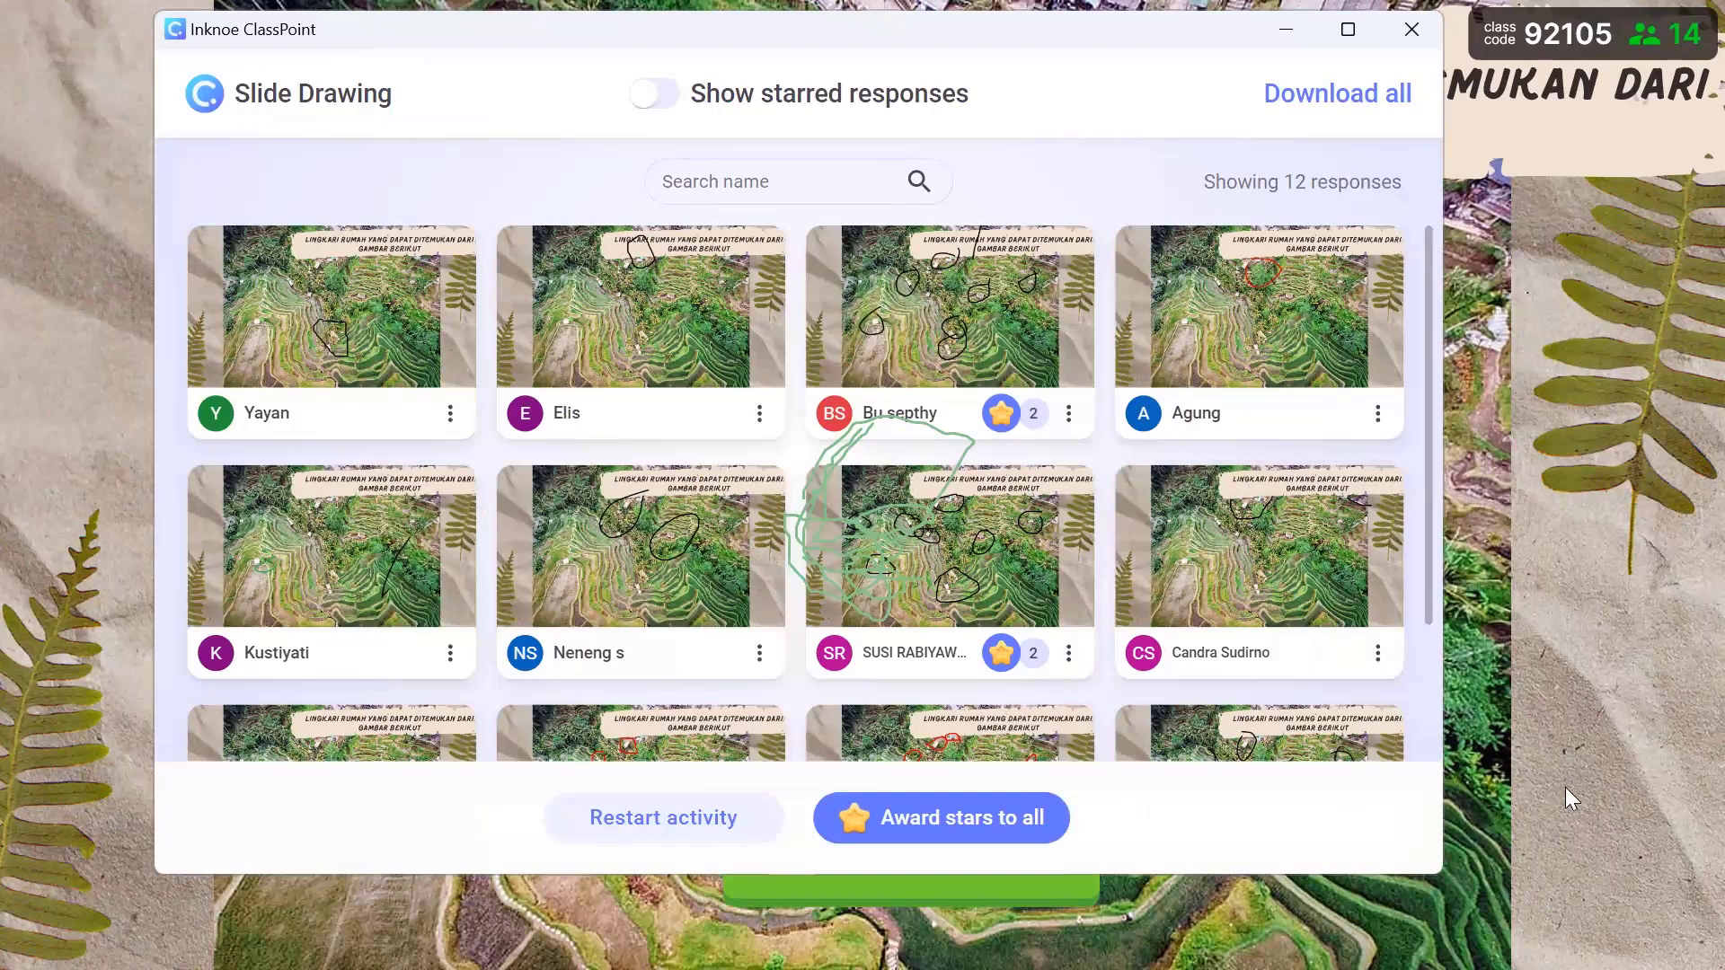
- Give every drawing one more star, close the responses window, and advance the slideshow
click(951, 831)
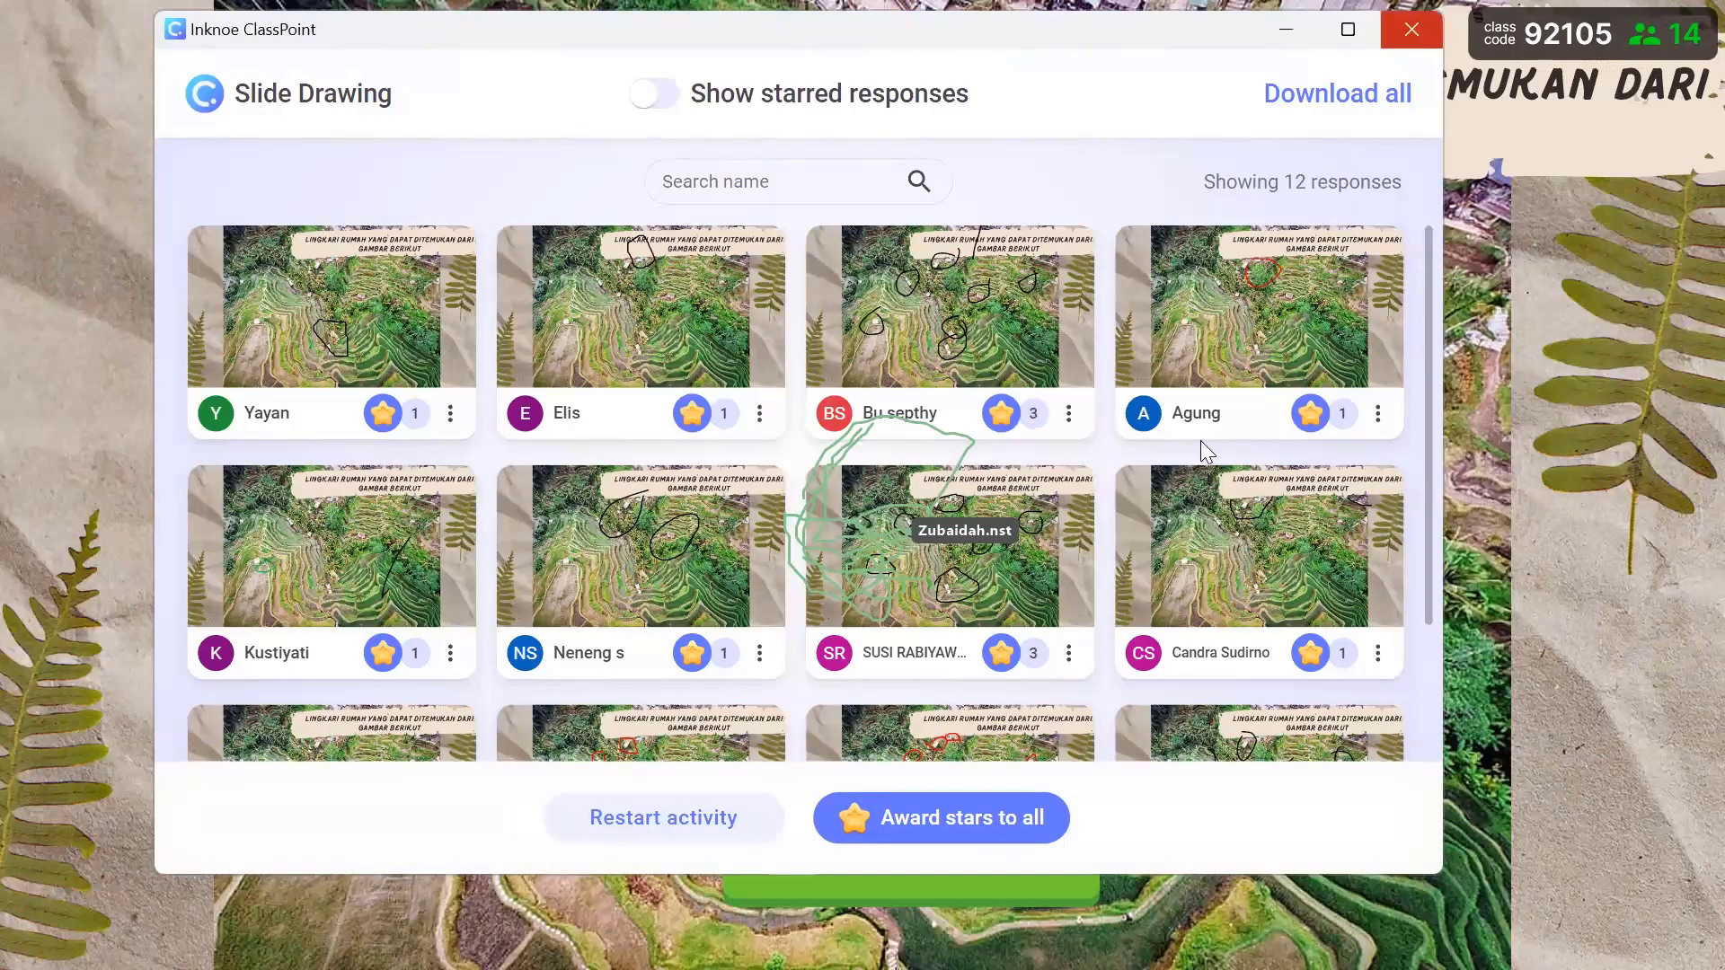
click(1411, 29)
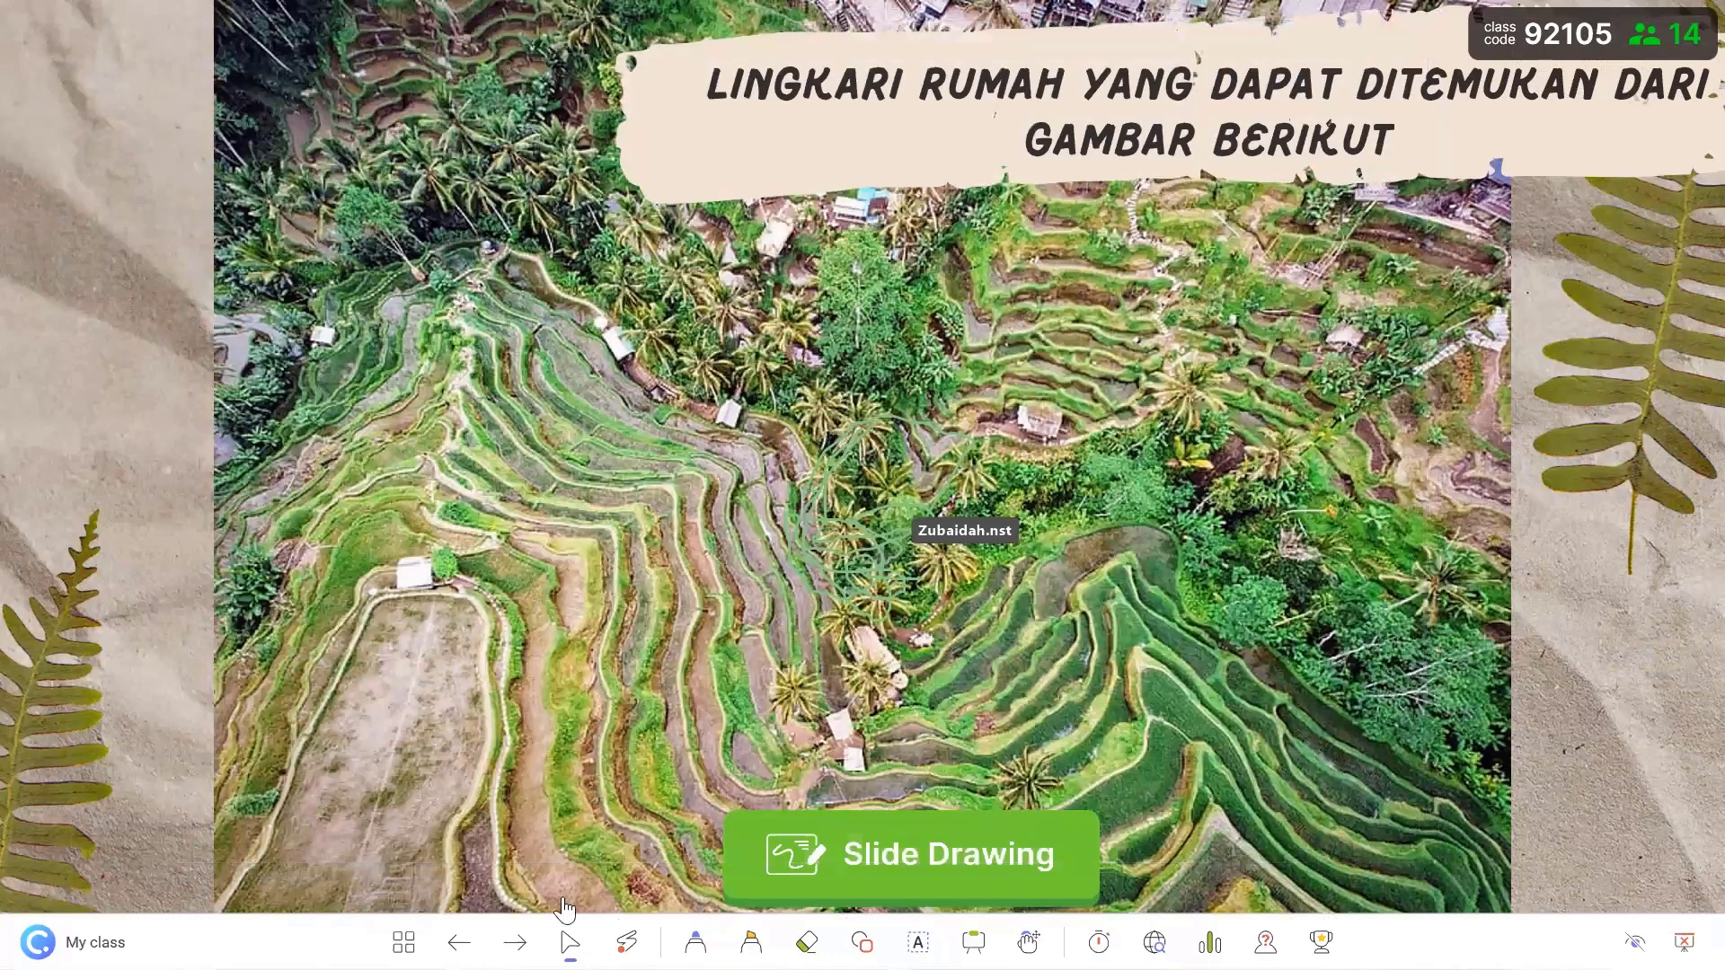
key(Right)
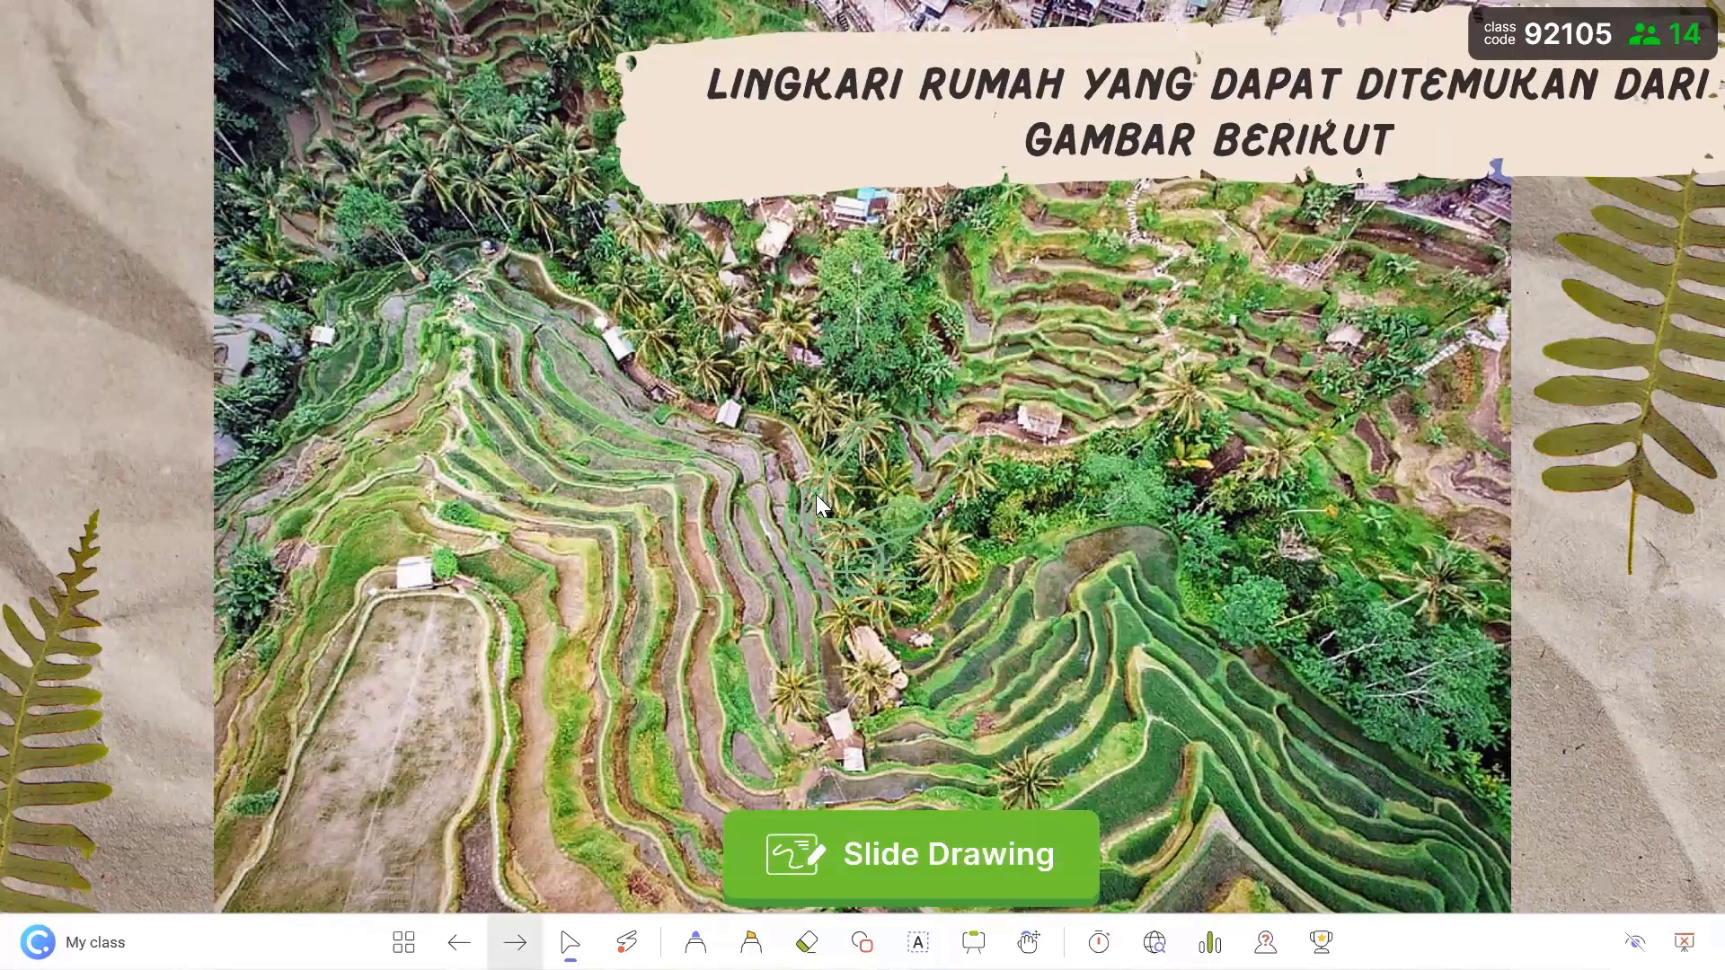
key(Right)
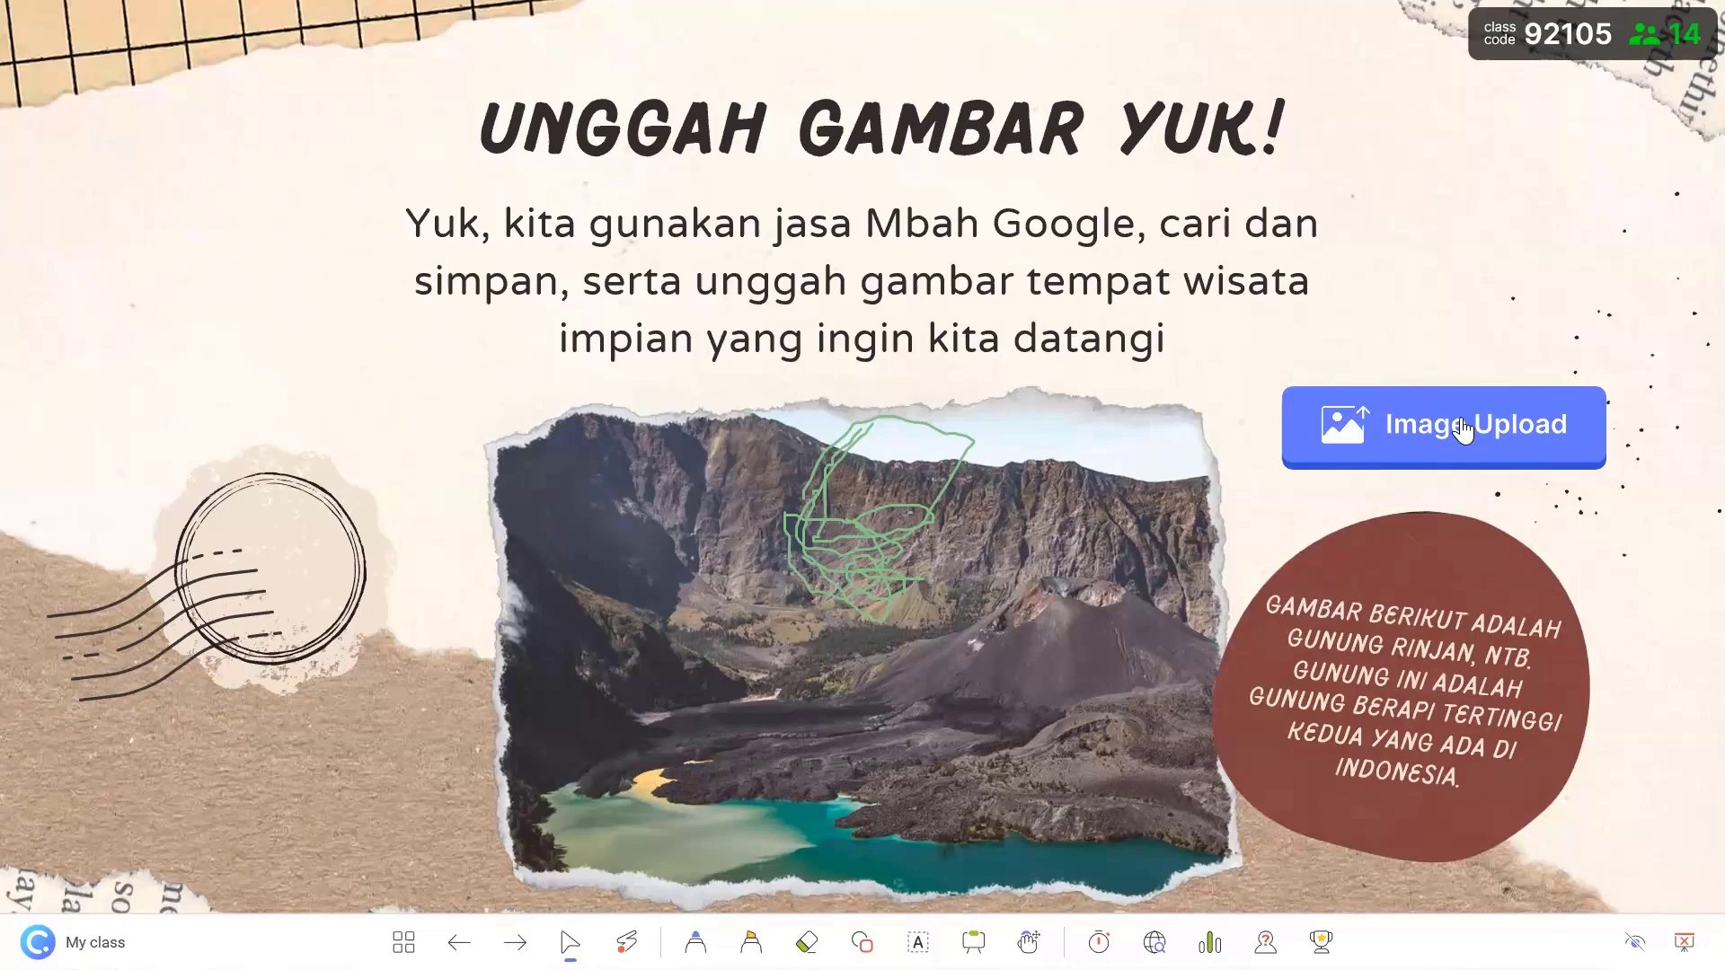
- Launch the Image Upload activity, then switch to Chrome from the taskbar
click(1464, 431)
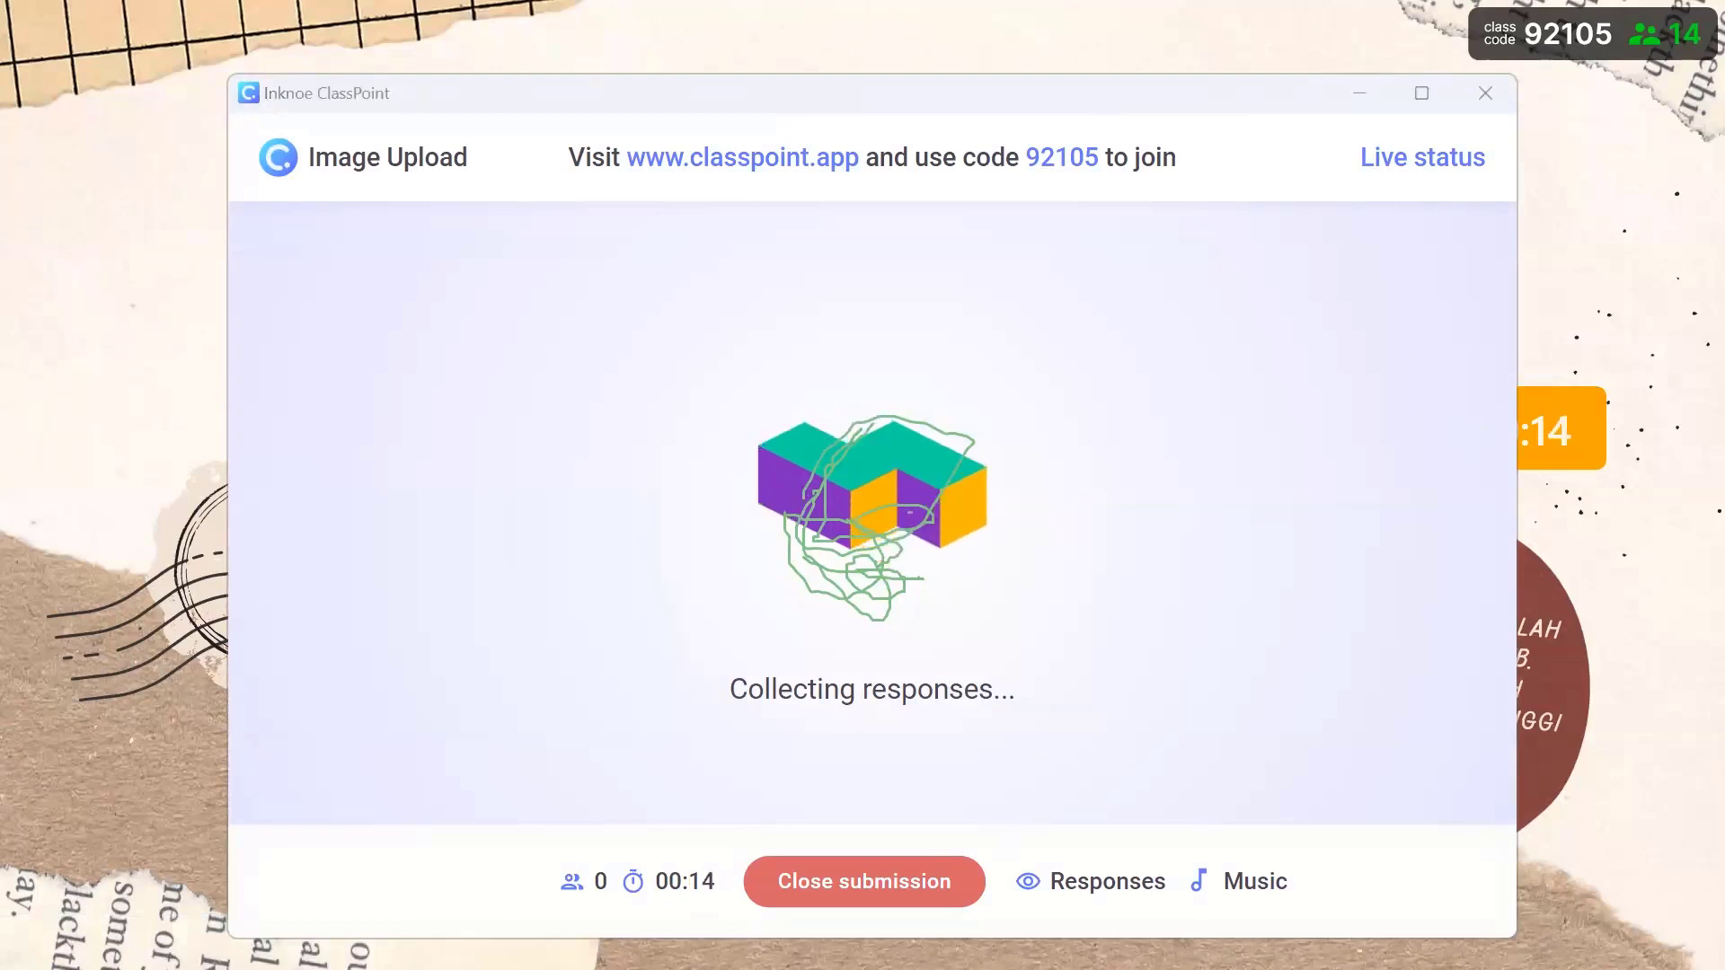
key(super)
mouse_move(876, 937)
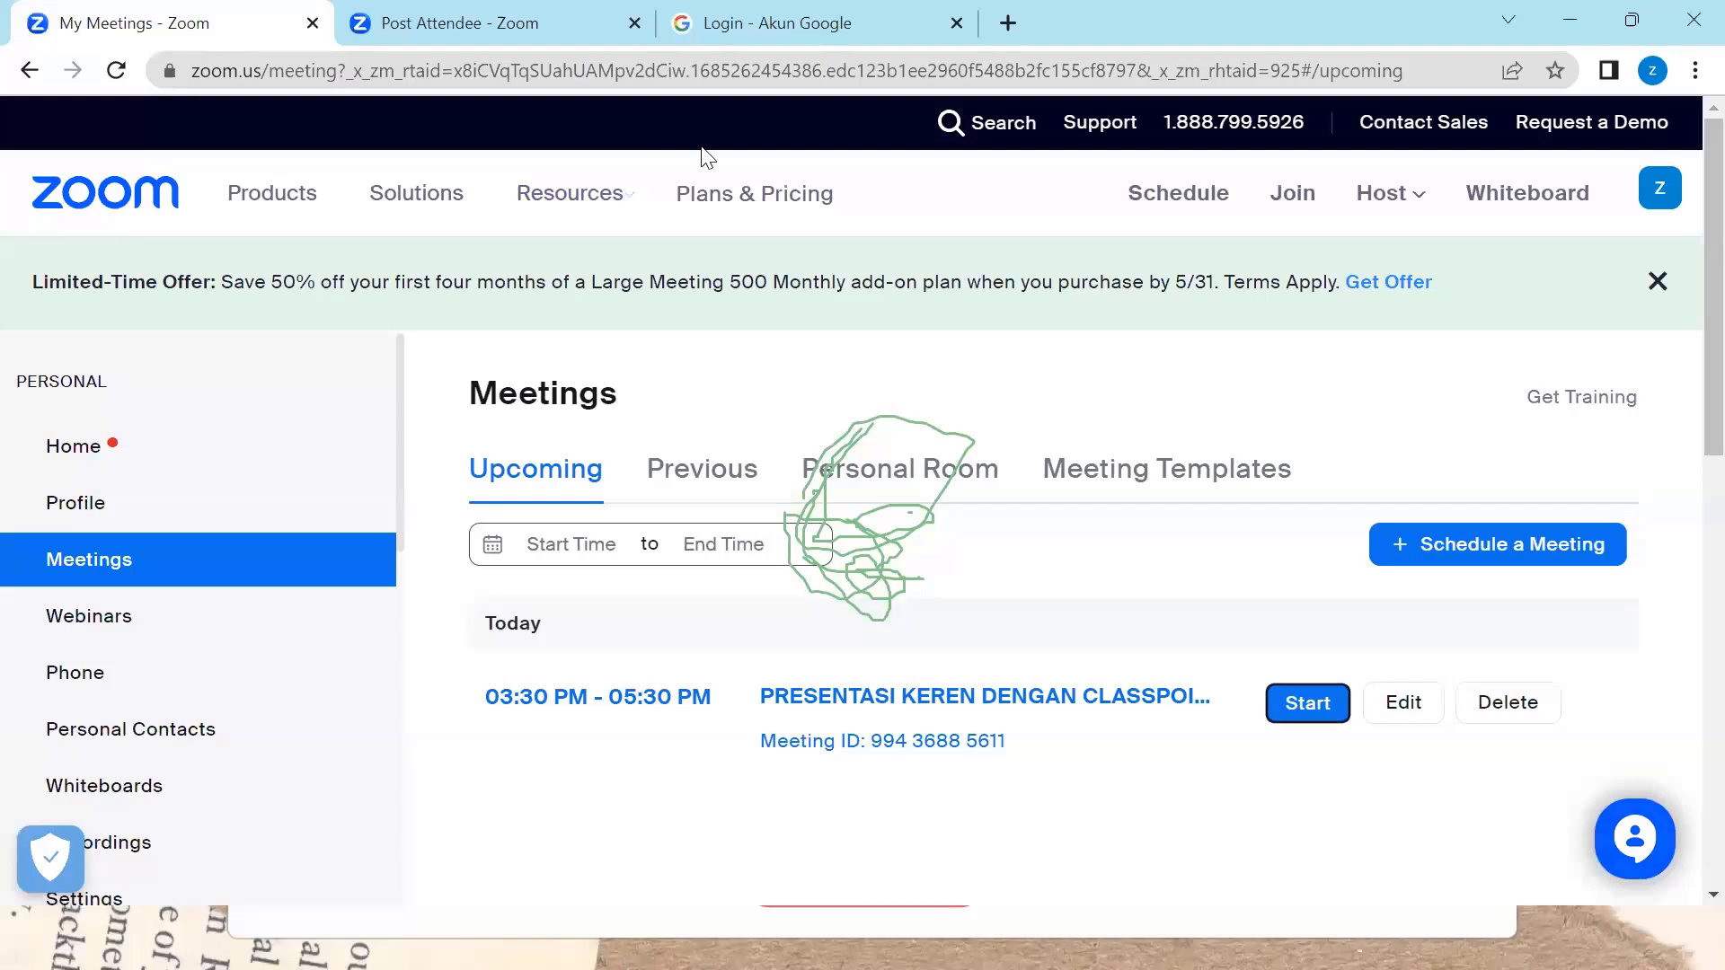
- Open Zoom's Post Attendee tab, then switch to the other Chrome window
click(530, 13)
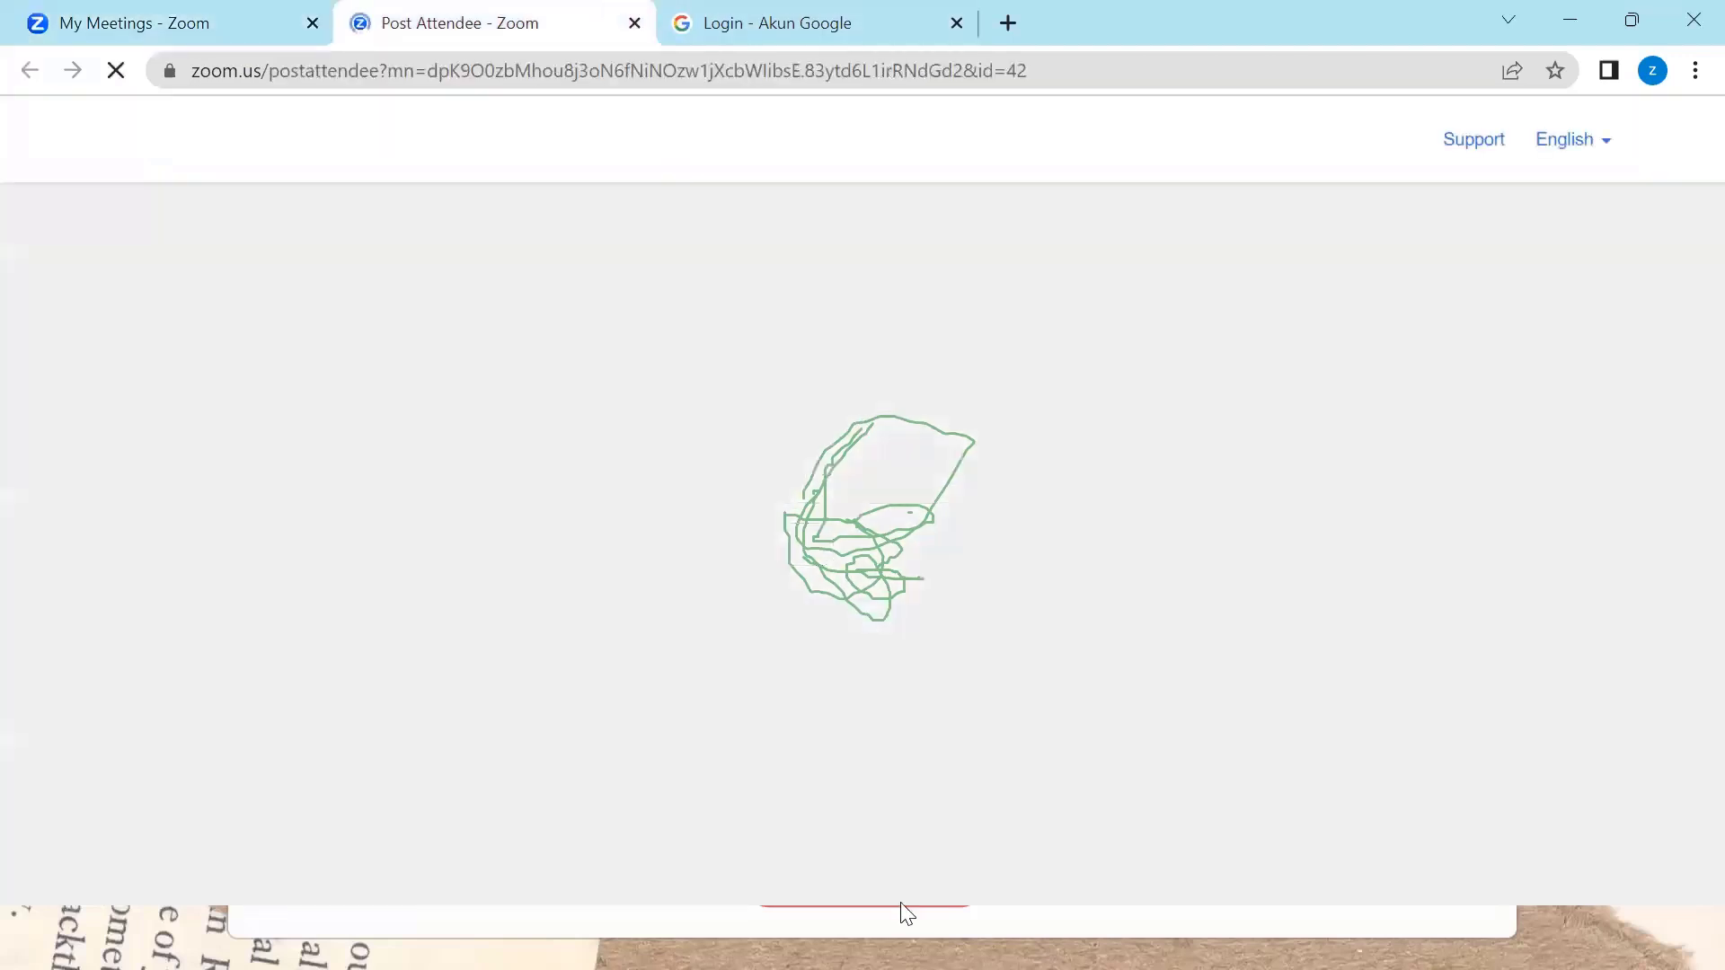
key(super)
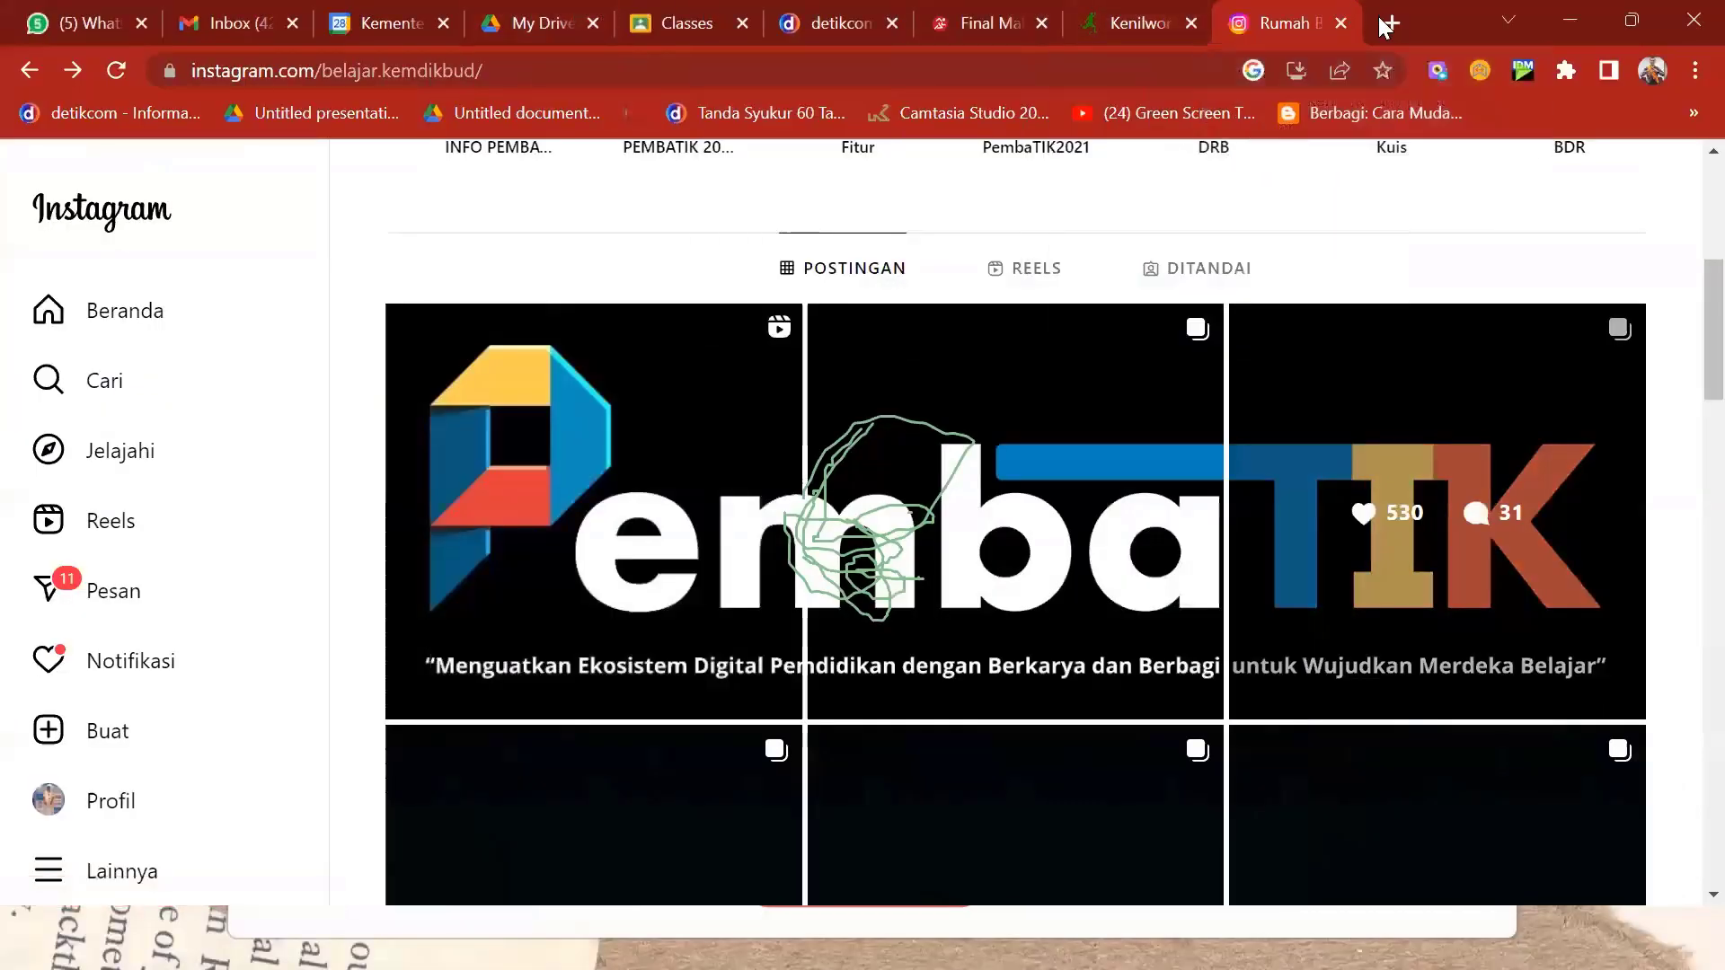
- In a new tab, open the tipstrikbelajarid Linktree page and copy its address
click(1391, 22)
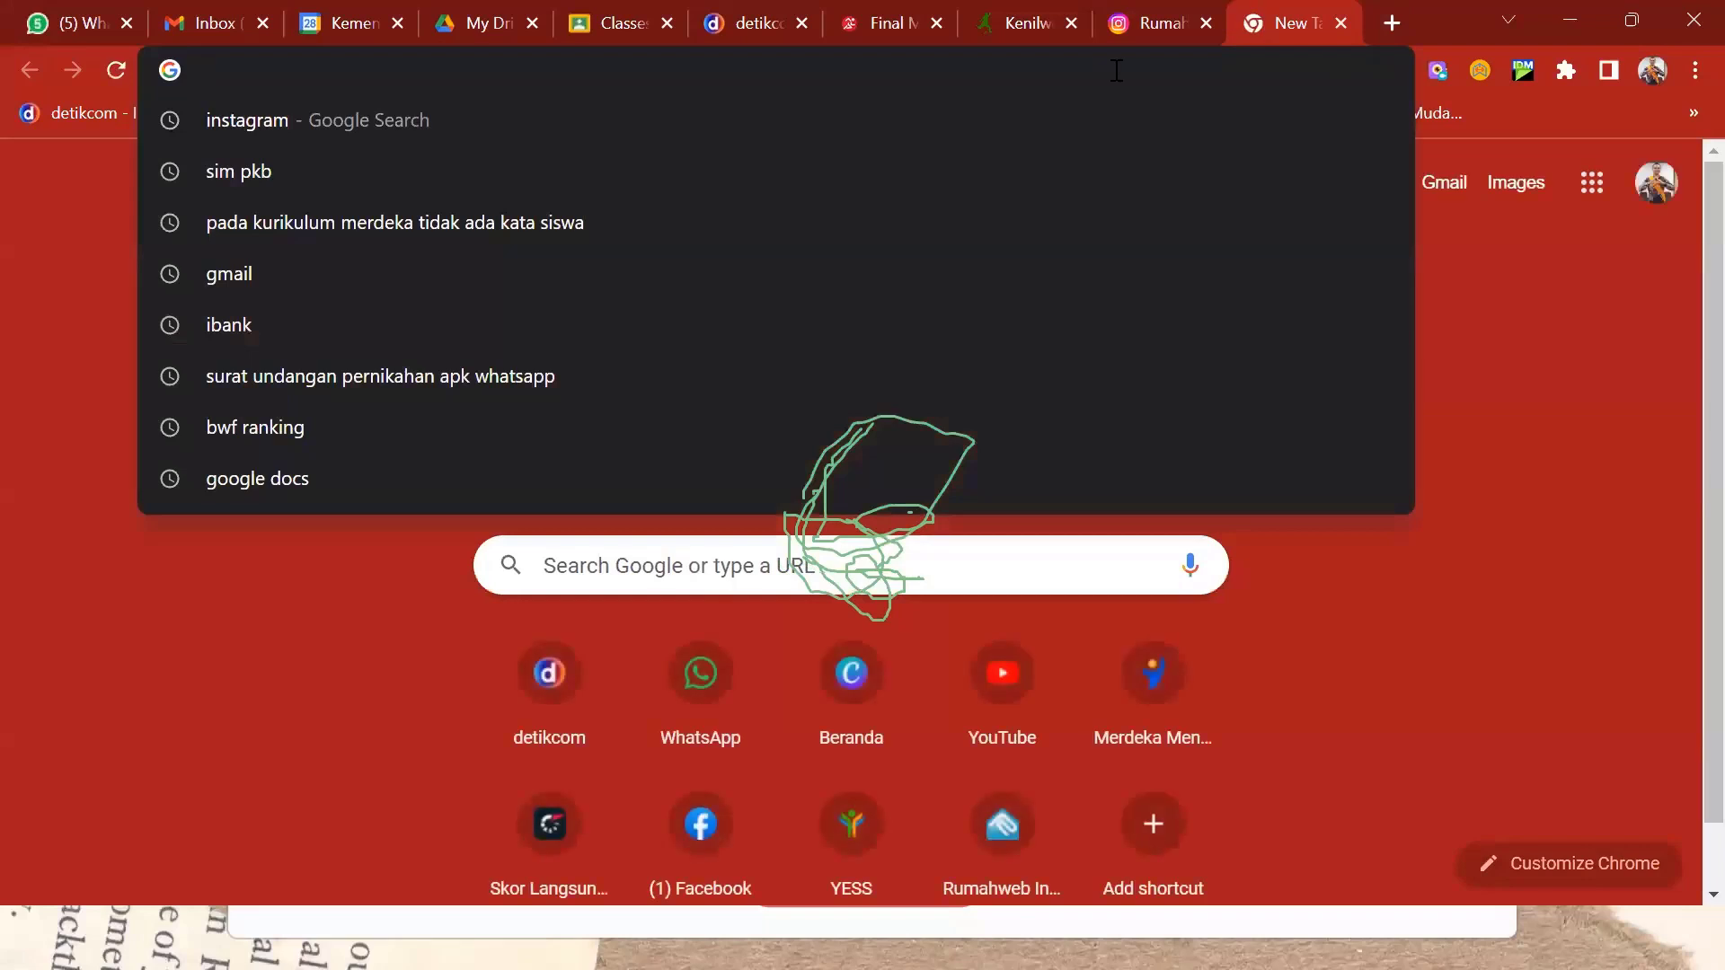
text(linktr.ee/tipstrikbelajarid)
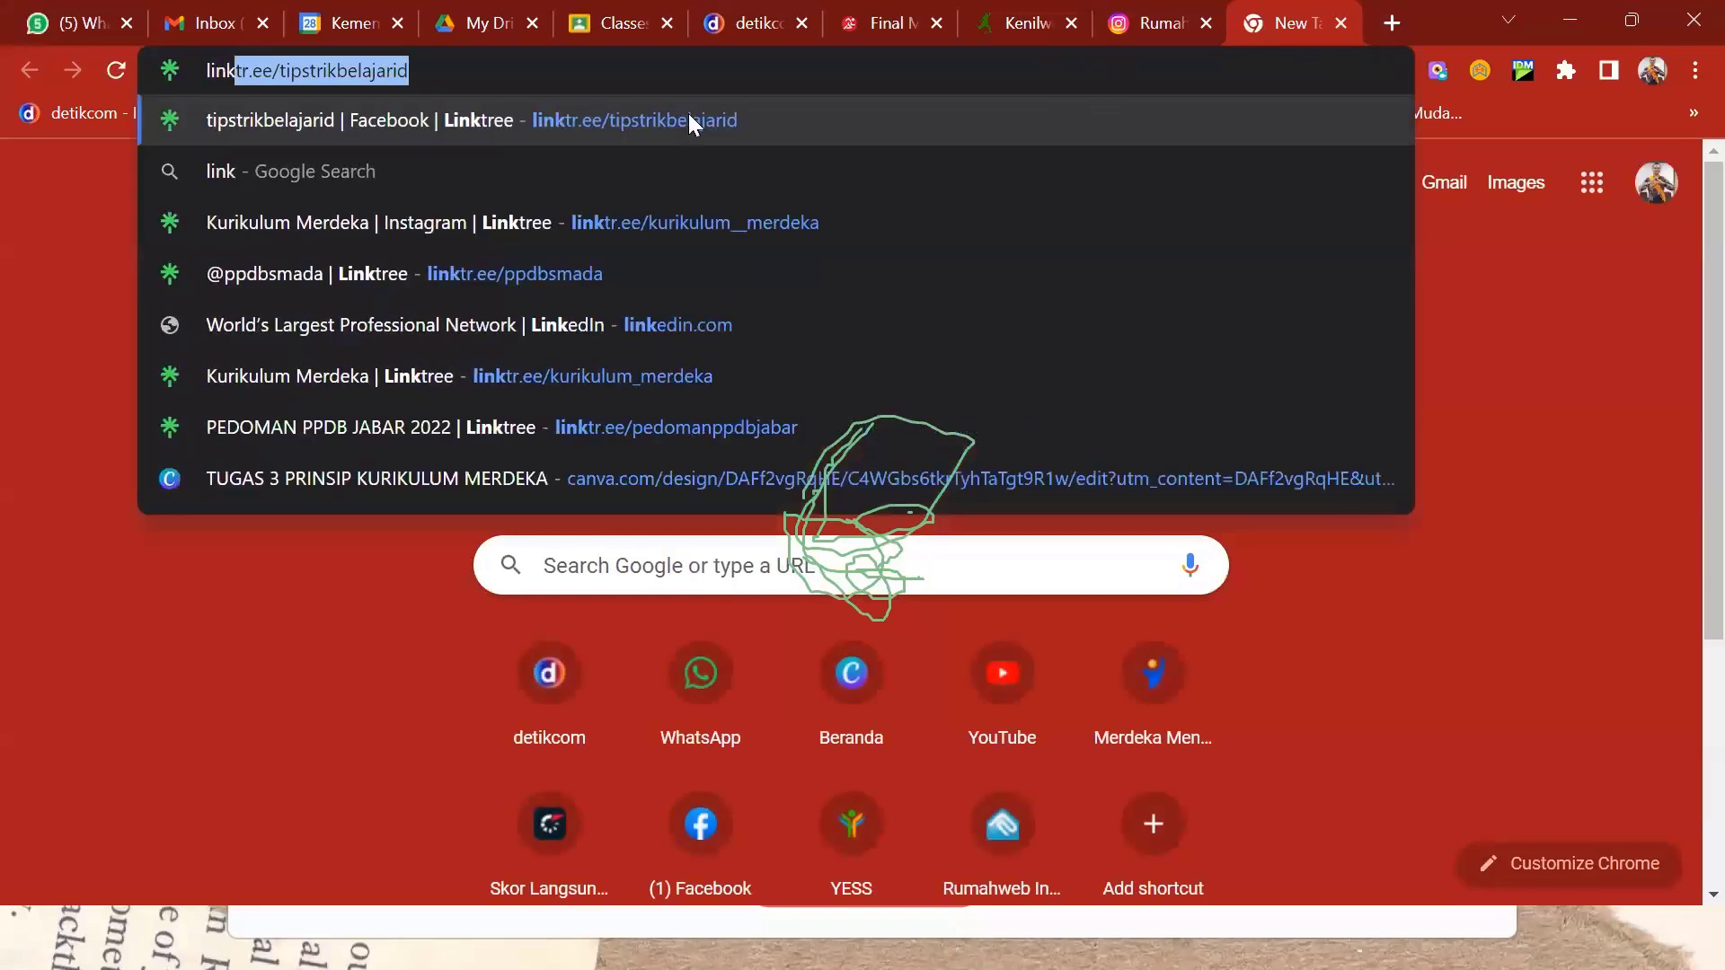
click(689, 116)
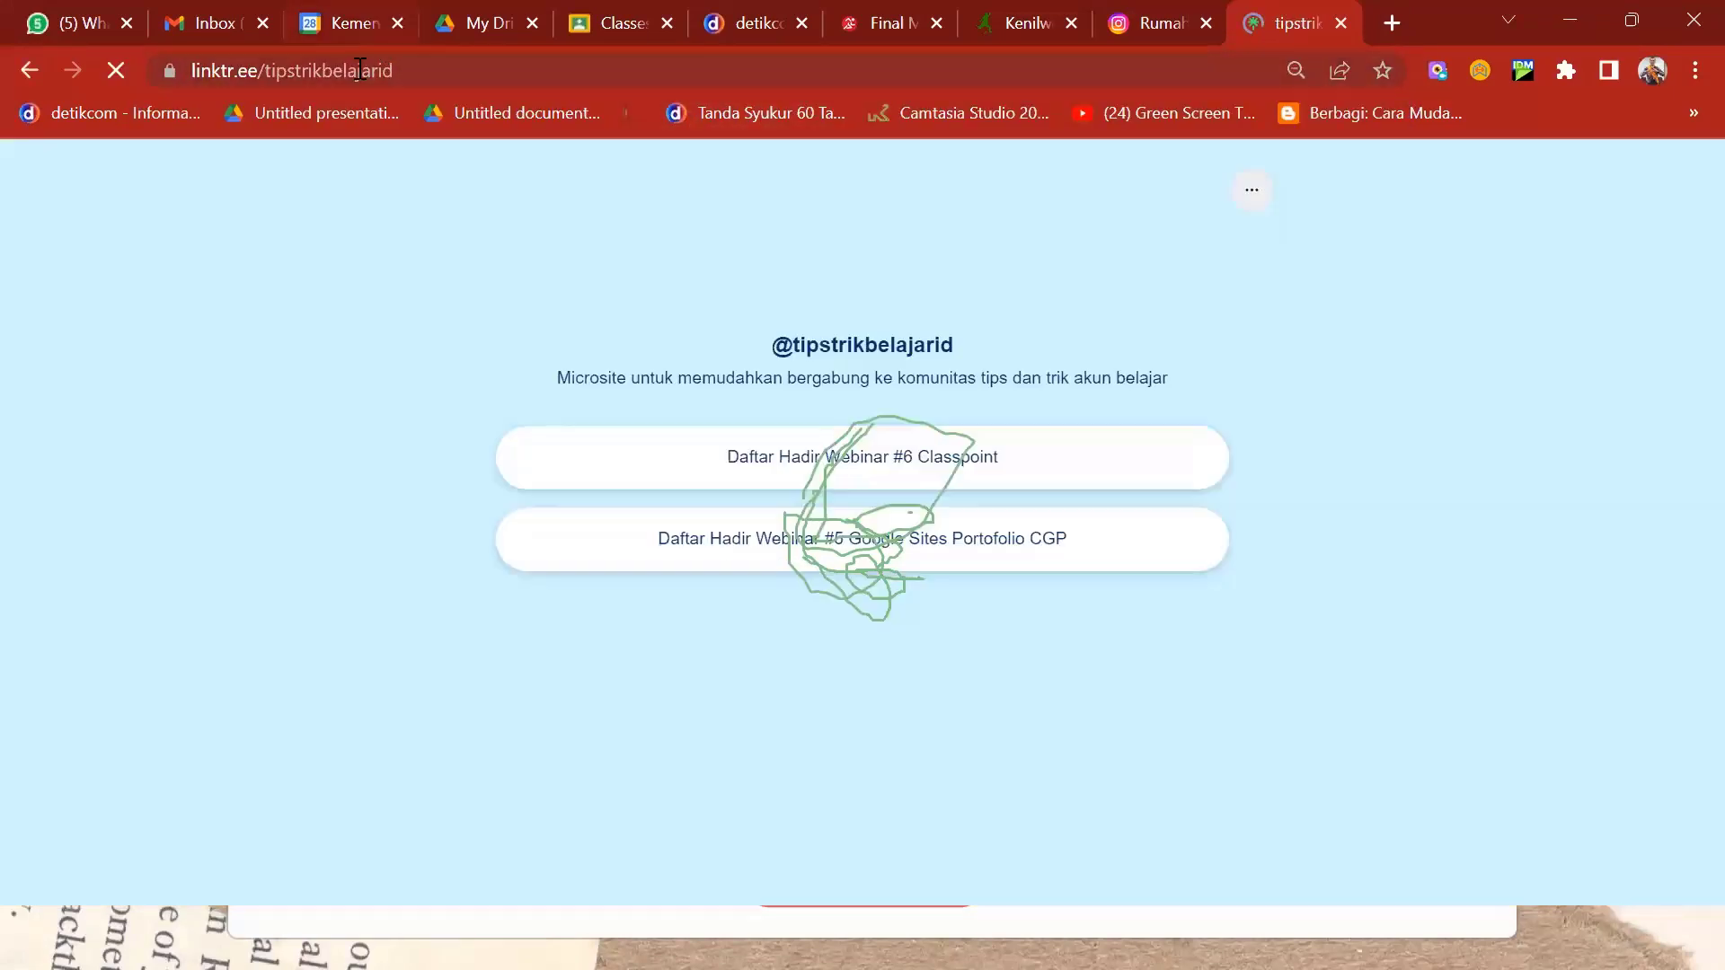
click(358, 68)
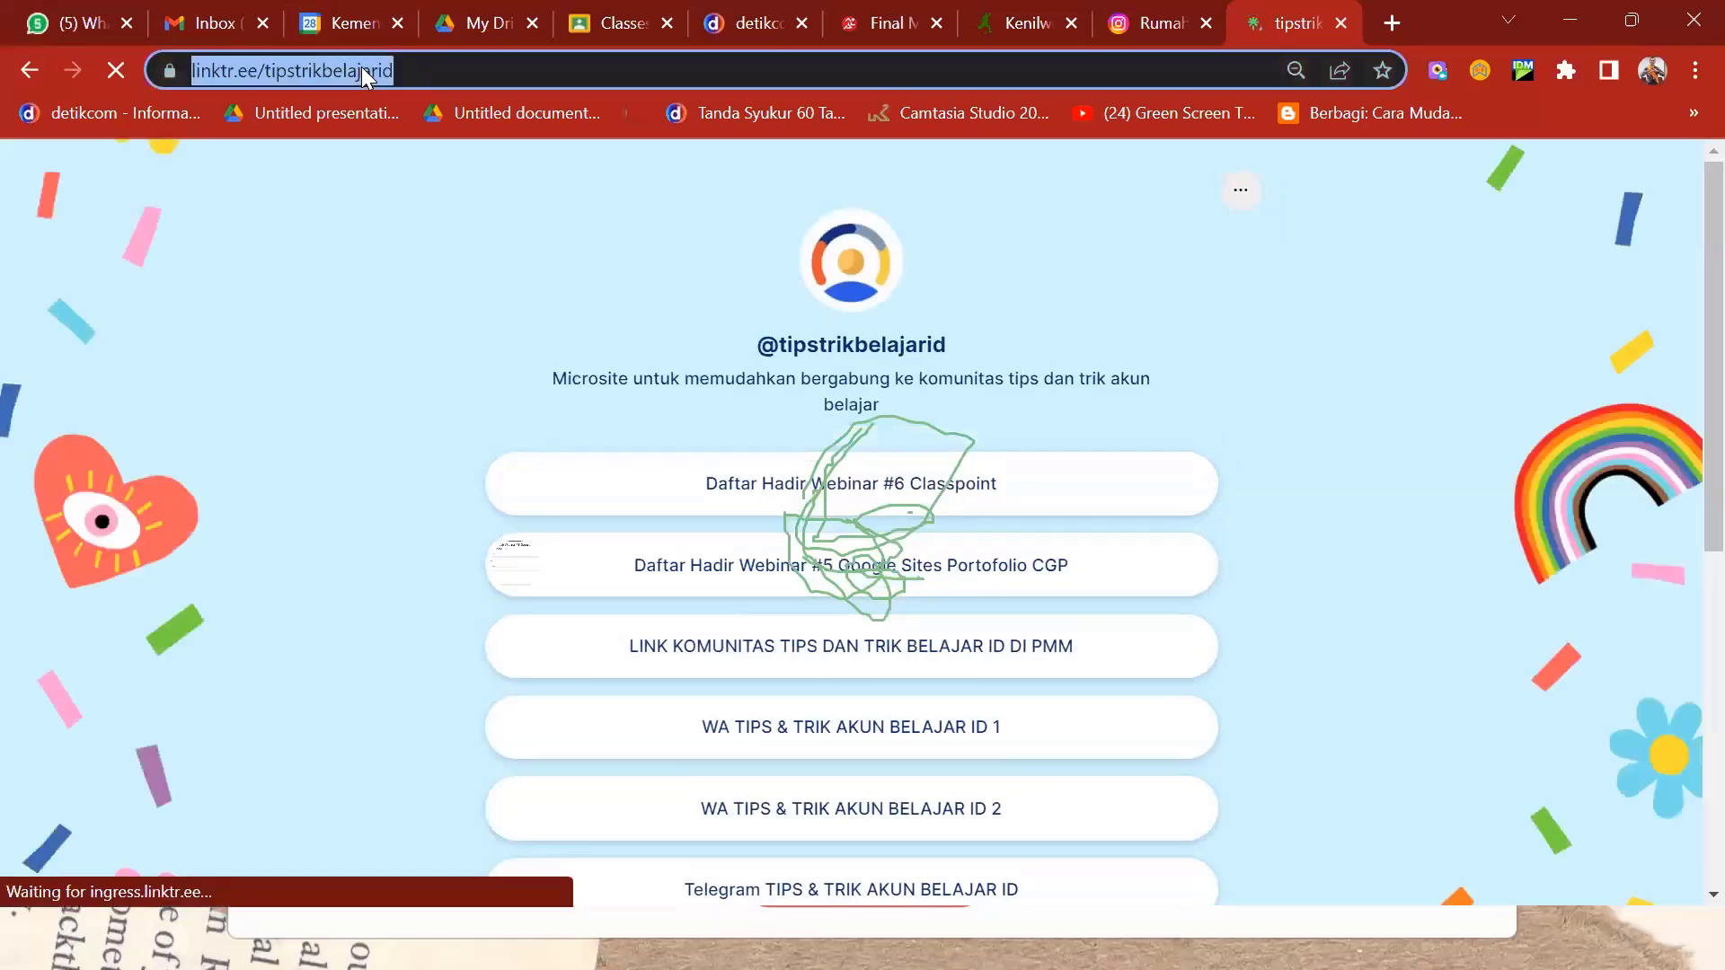
right_click(363, 72)
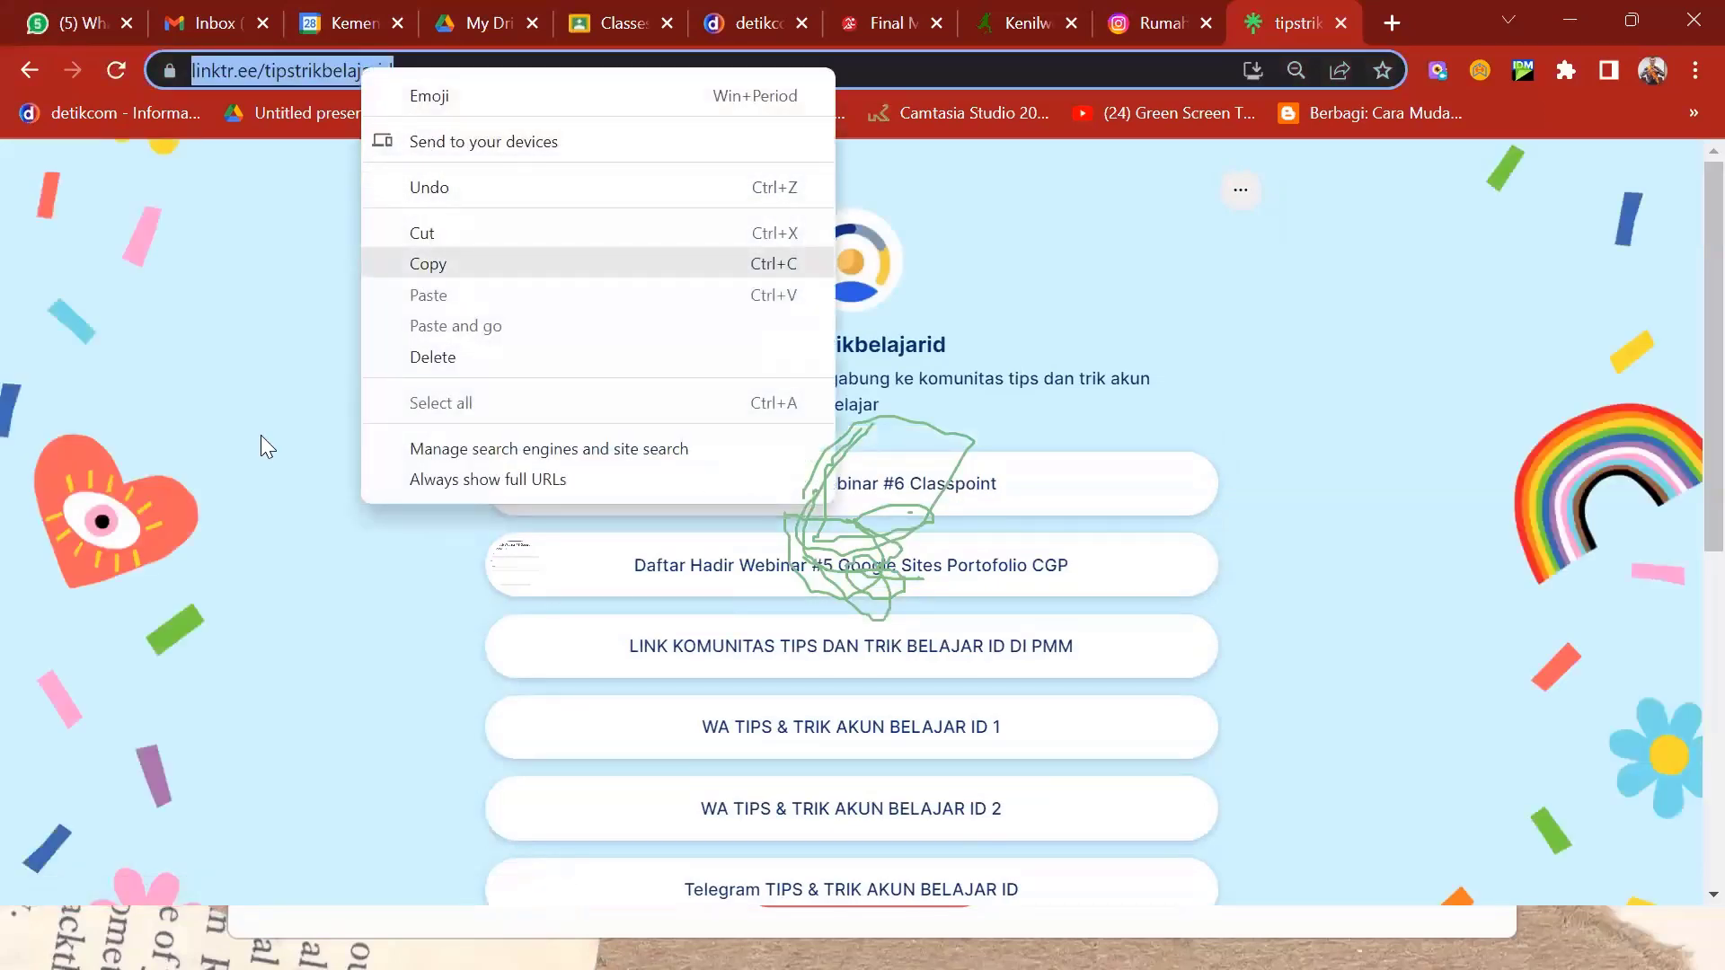
click(207, 83)
right_click(235, 72)
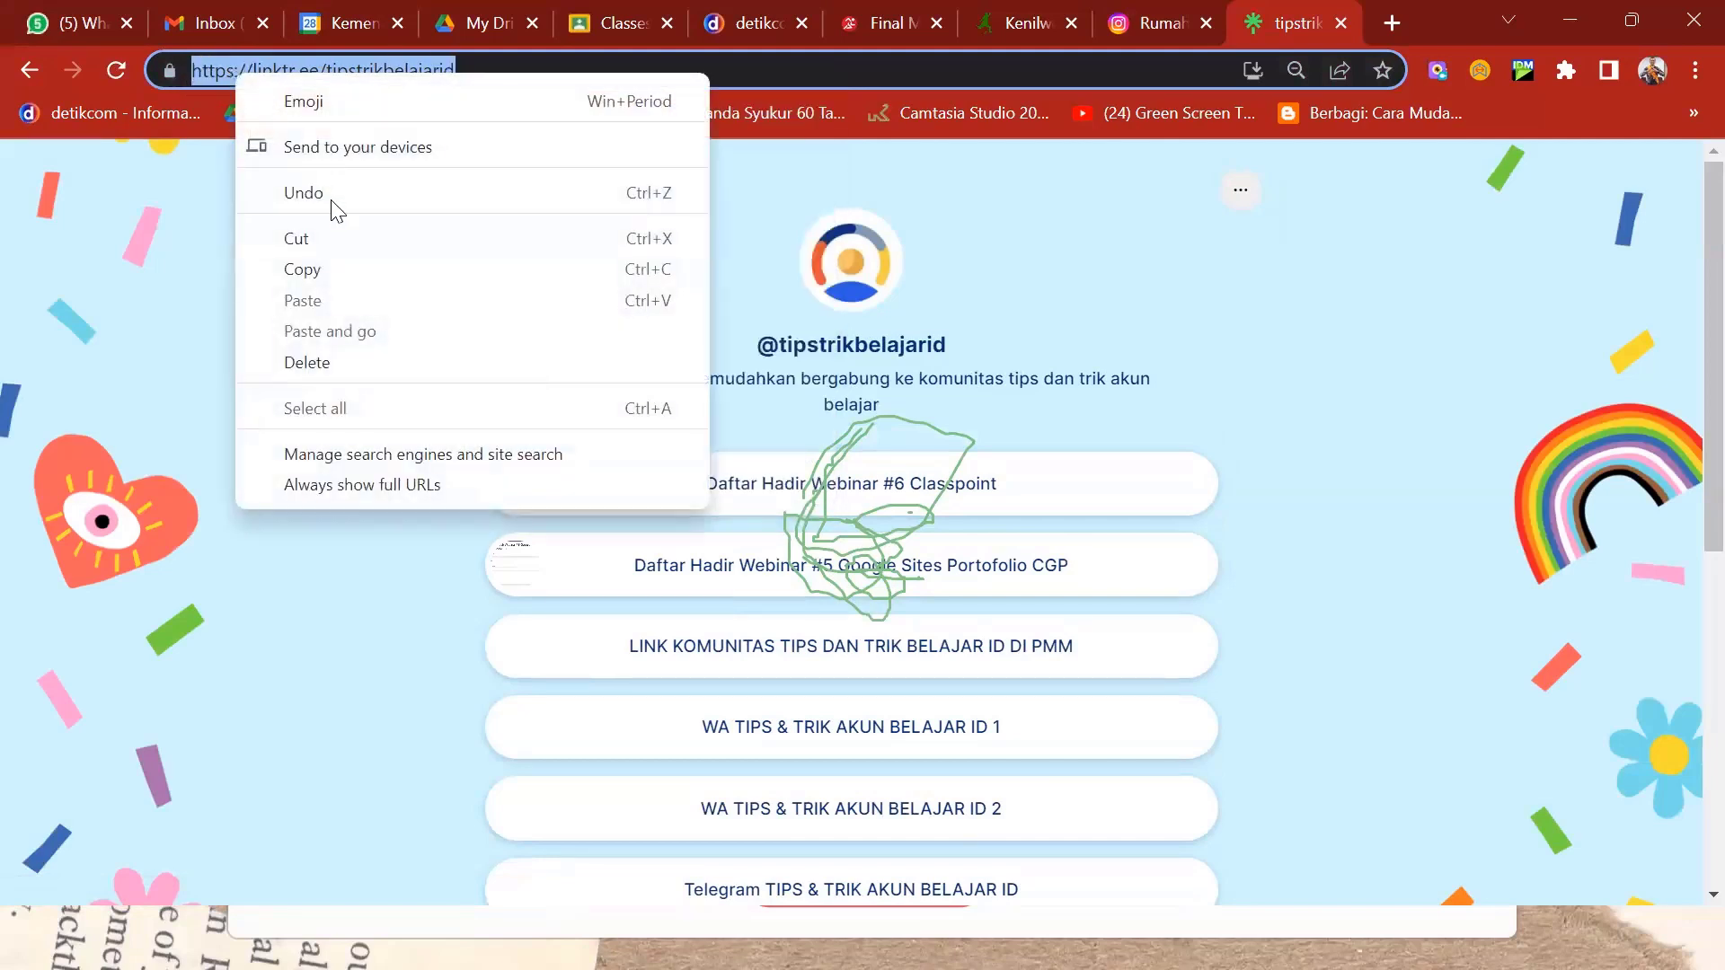
click(349, 269)
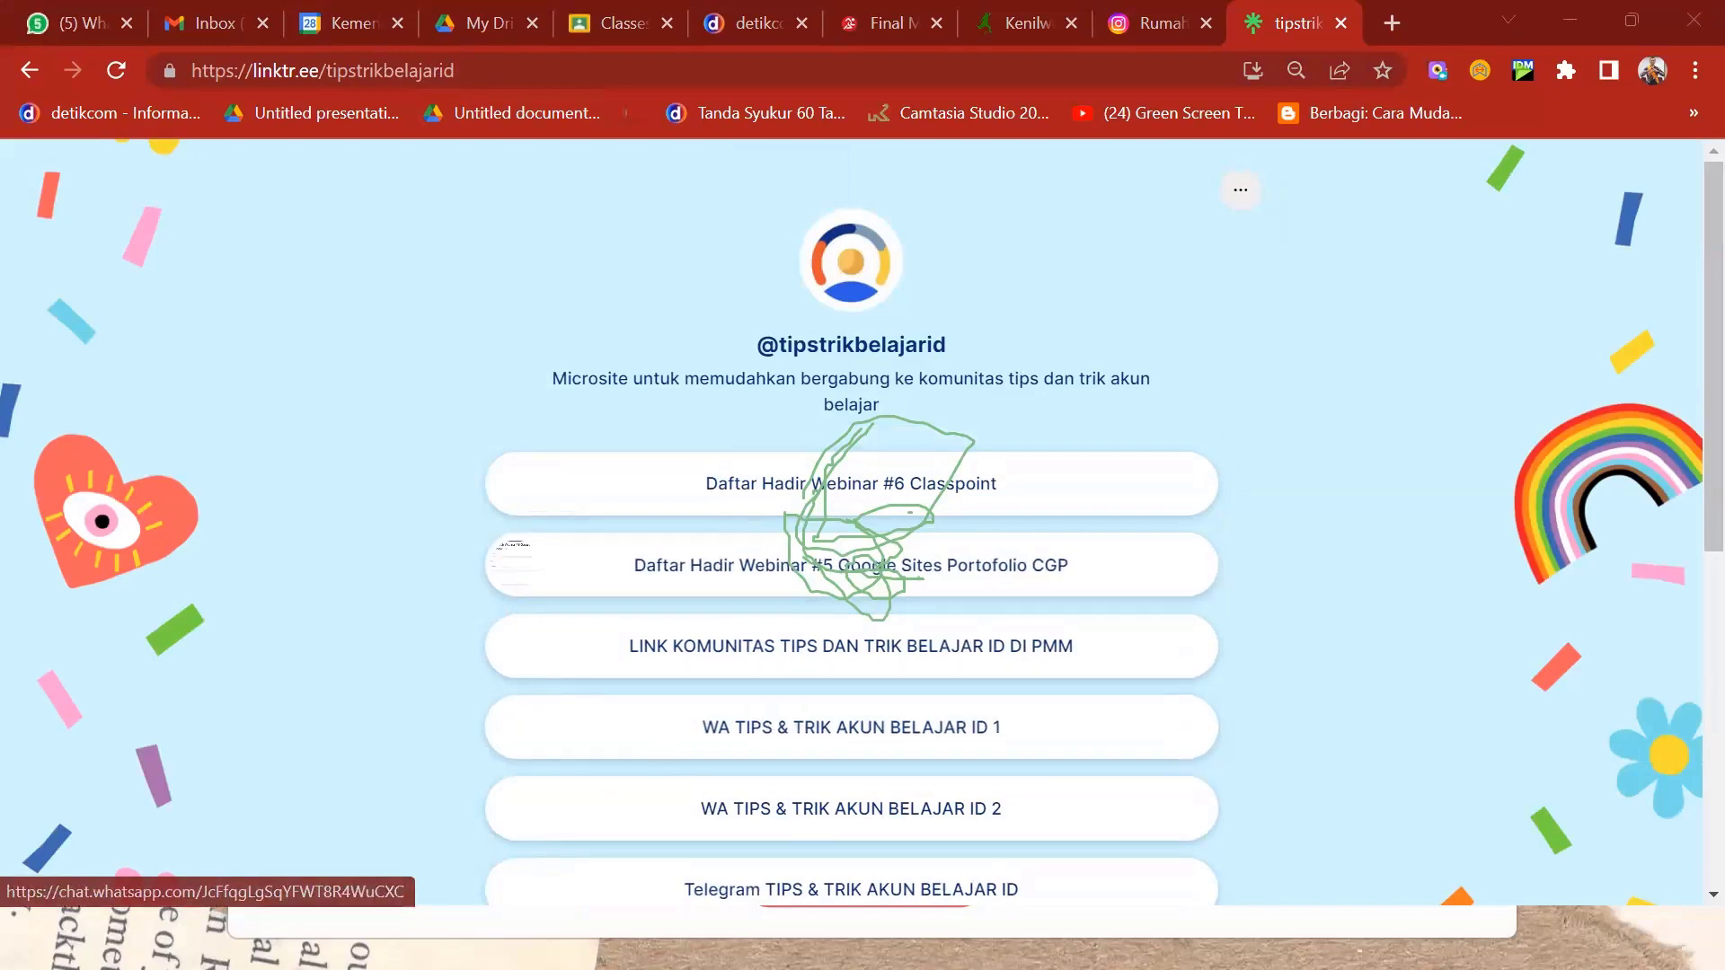
- Return to the running PowerPoint slideshow and advance to the next slide
key(super)
mouse_move(1173, 938)
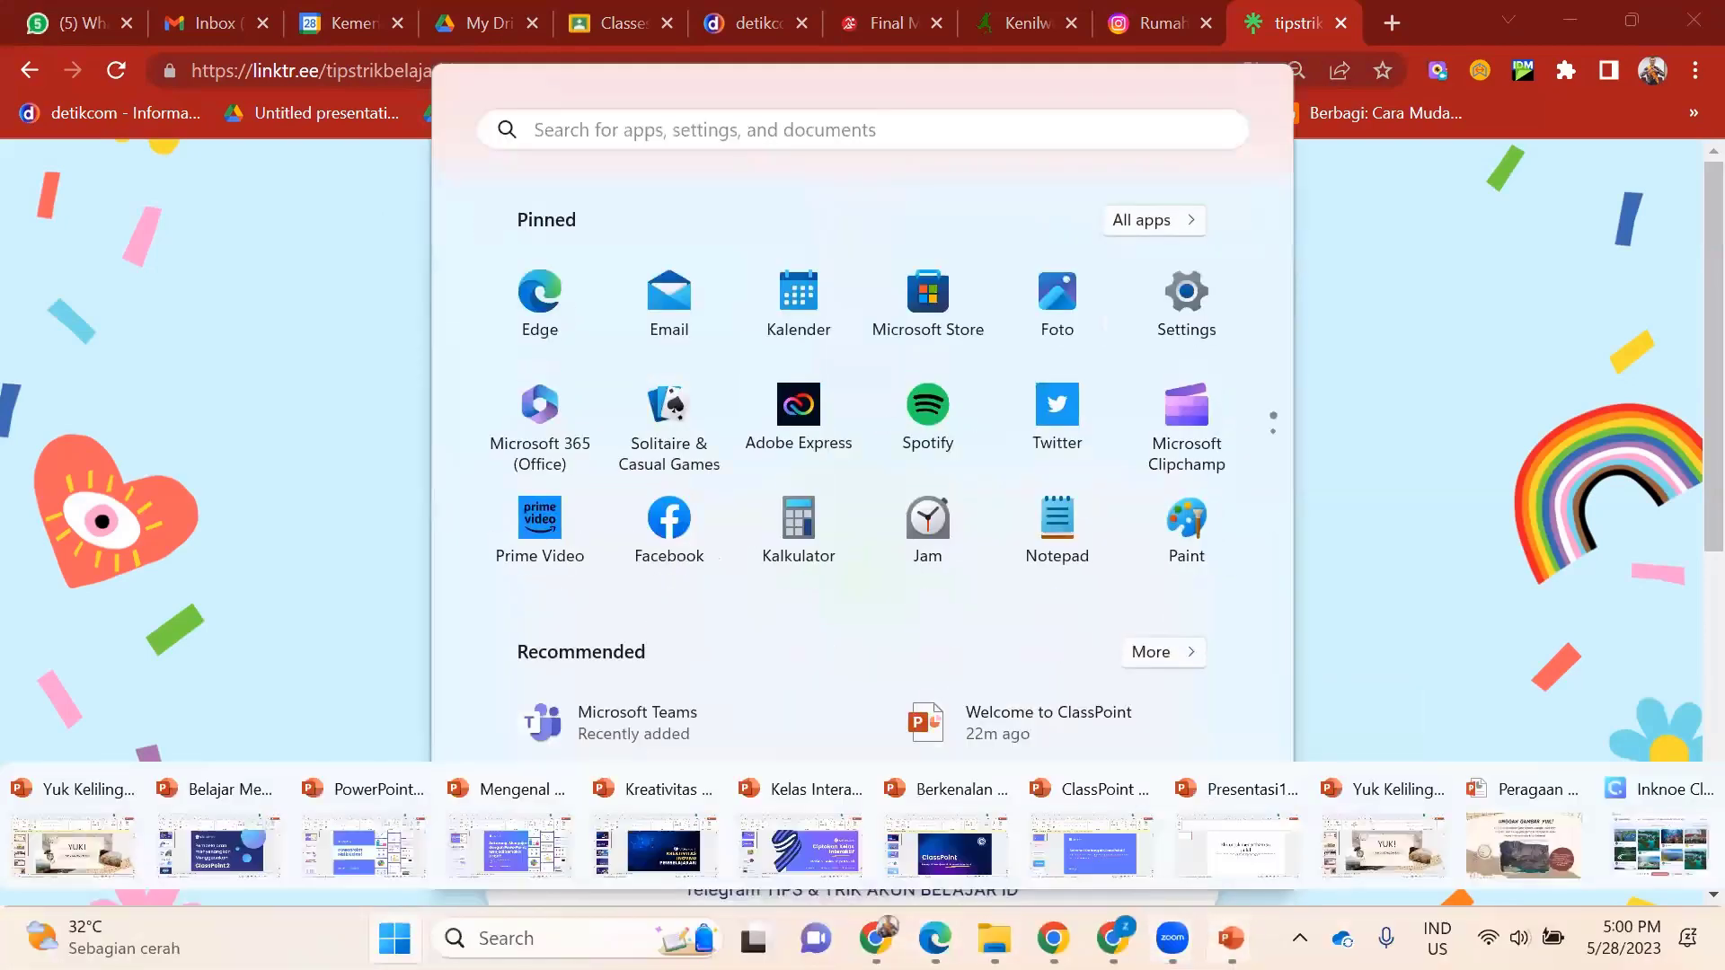
mouse_move(1231, 938)
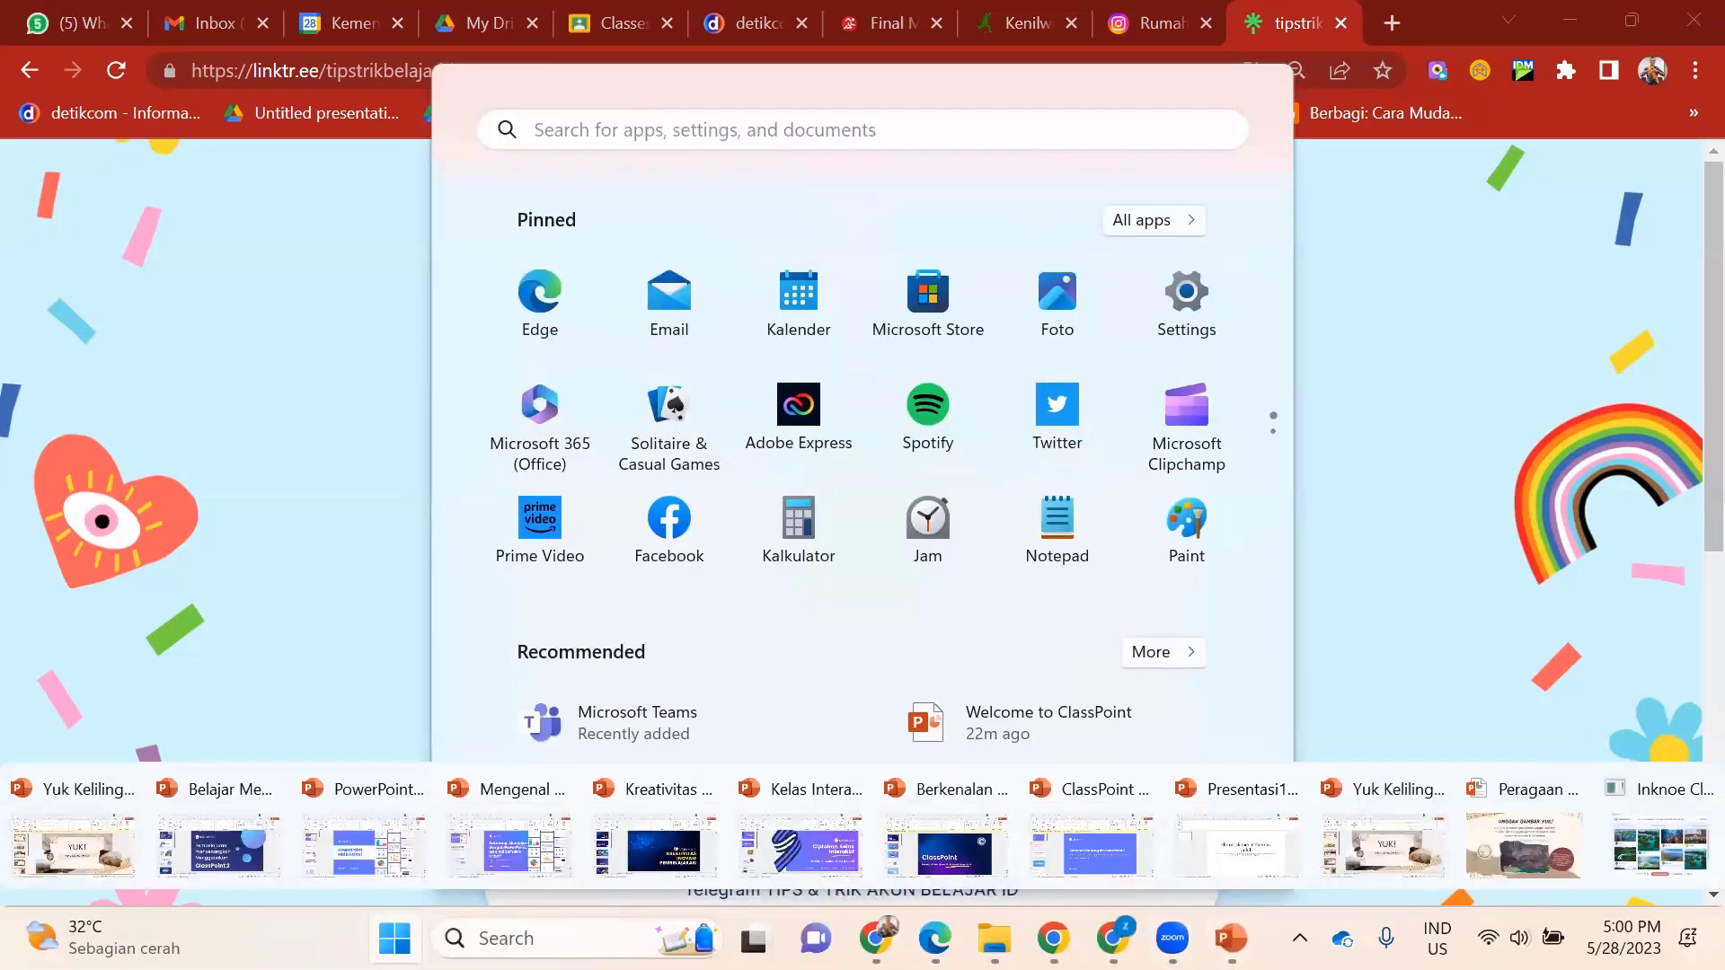
click(1448, 876)
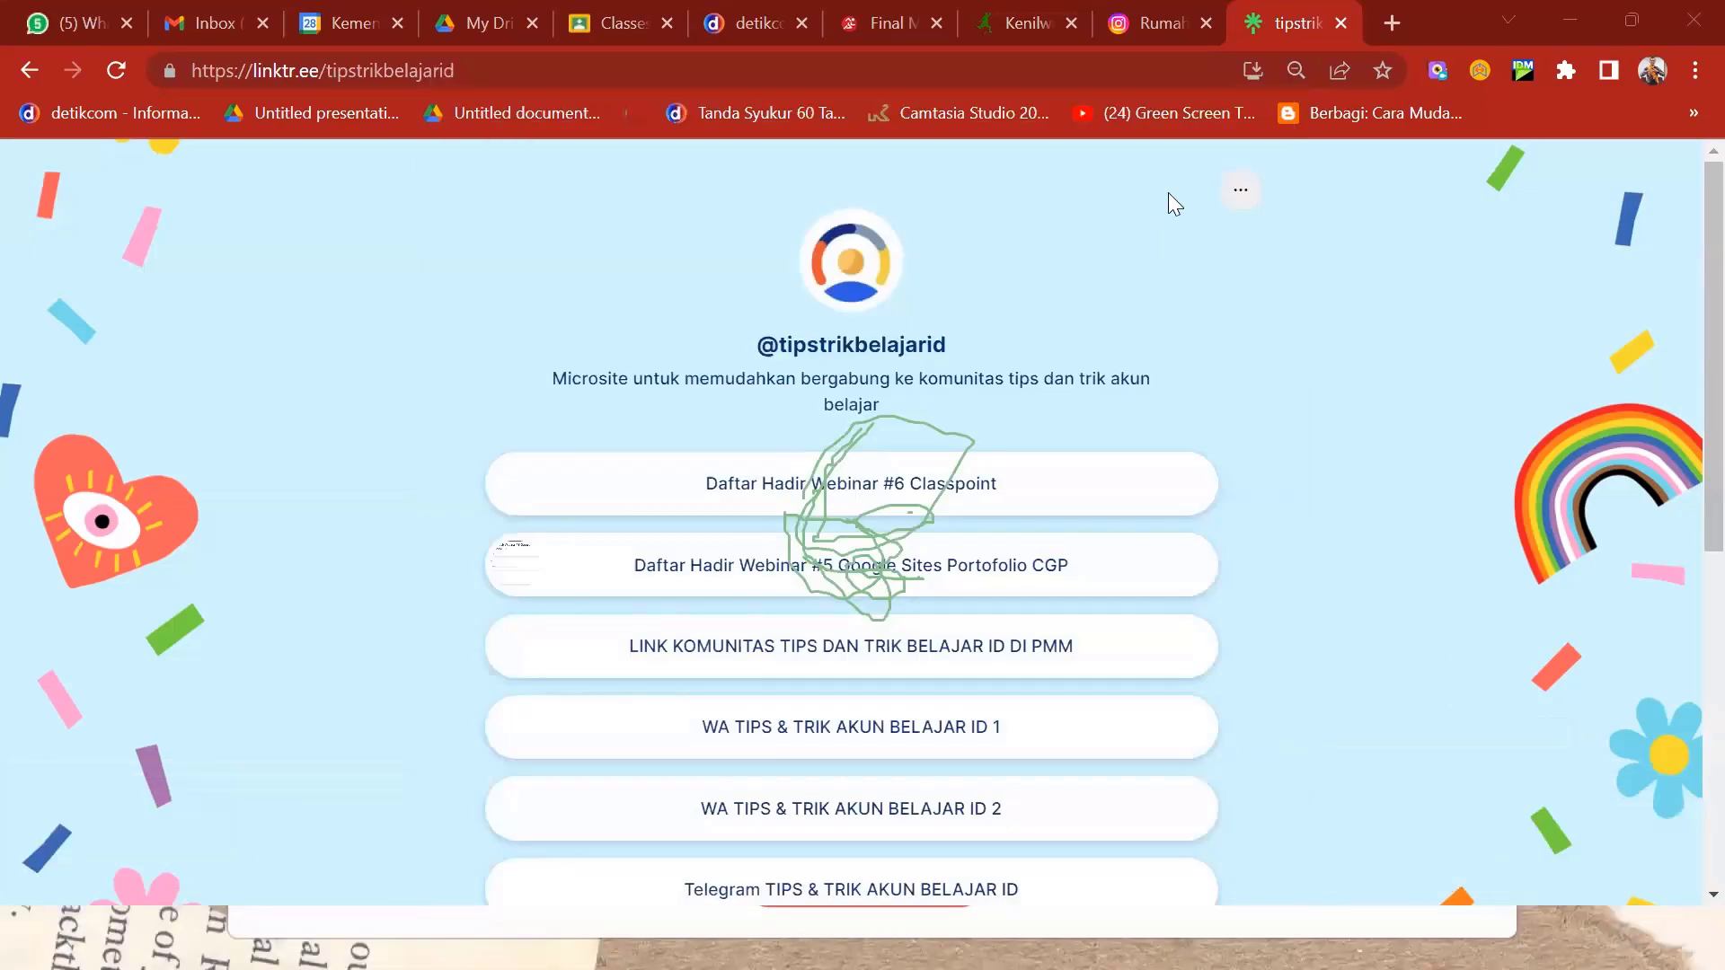
click(1567, 16)
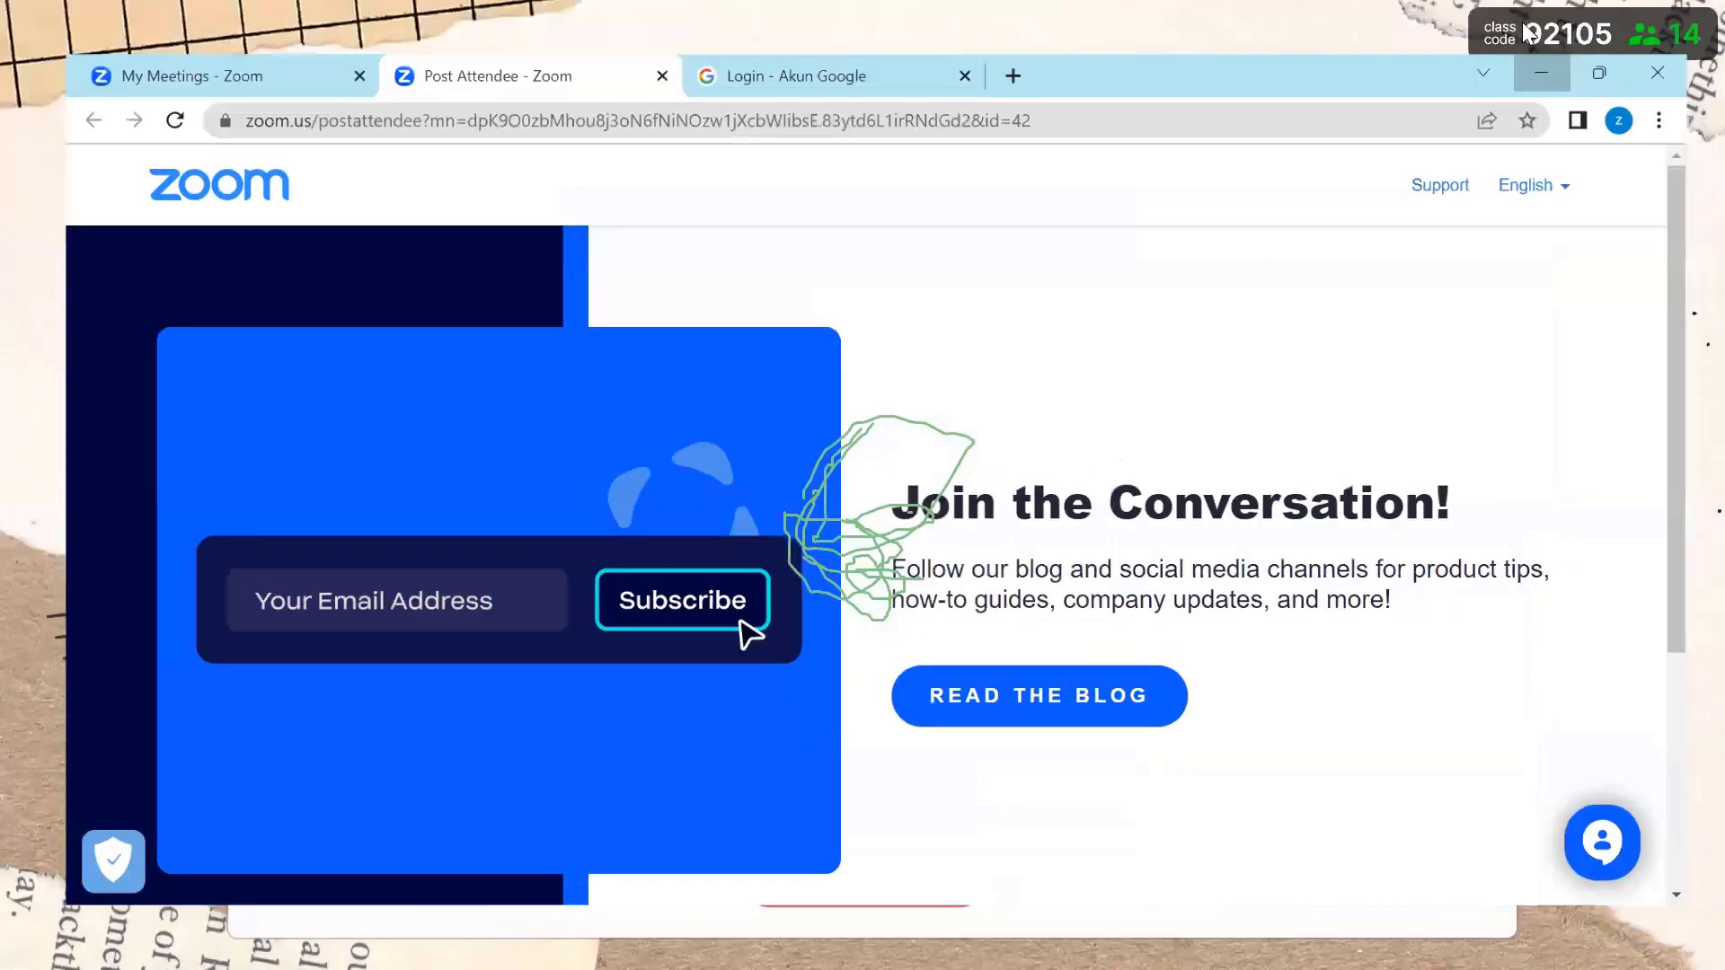
- Open the Image Upload responses and scroll through the 12 uploaded pictures
click(1522, 21)
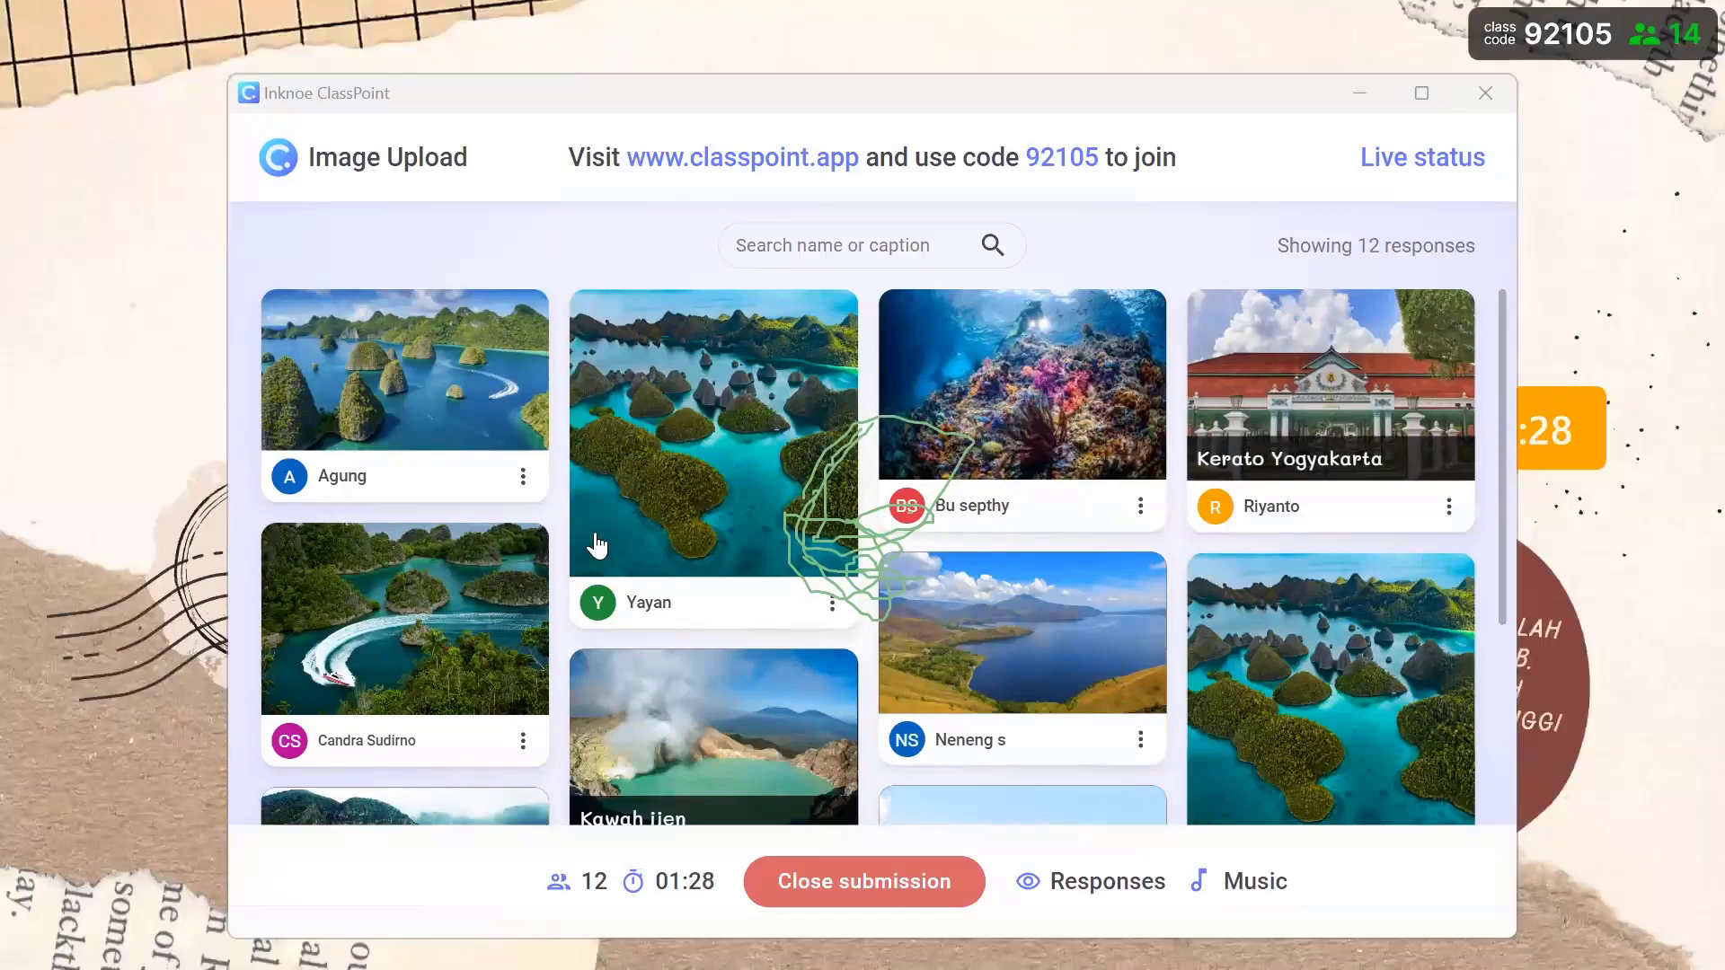
mouse_move(608, 548)
scroll(608, 548, down, 1)
scroll(593, 540, up, 1)
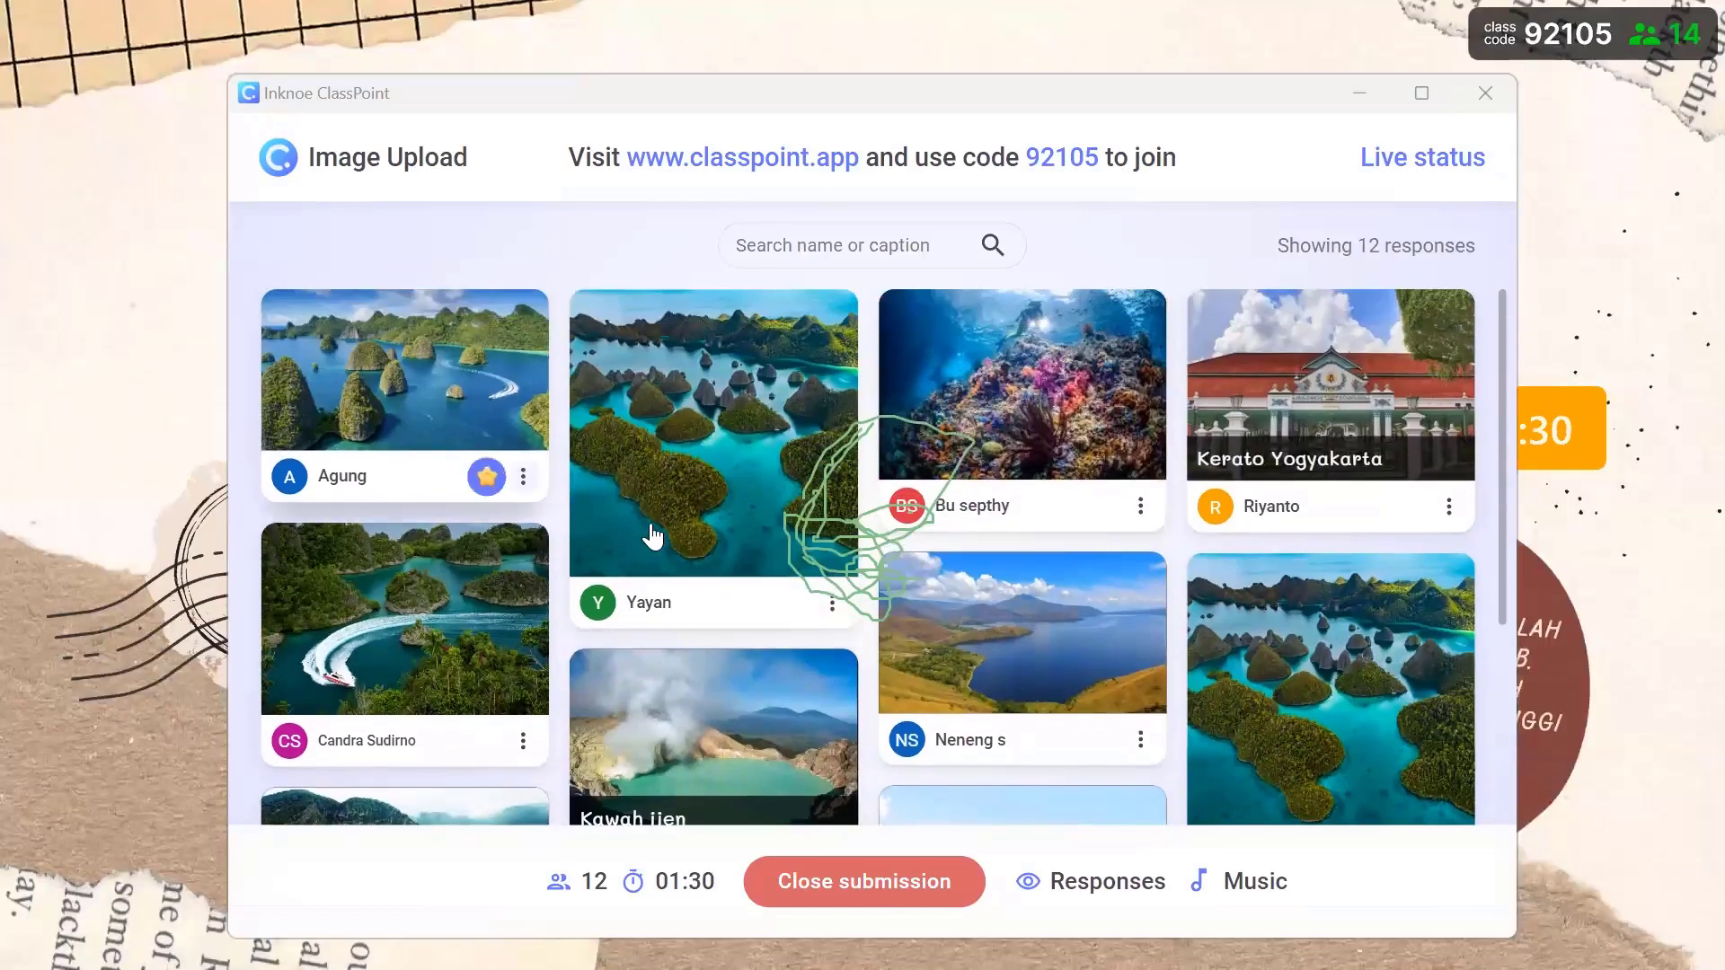
scroll(750, 557, down, 1)
scroll(781, 550, up, 1)
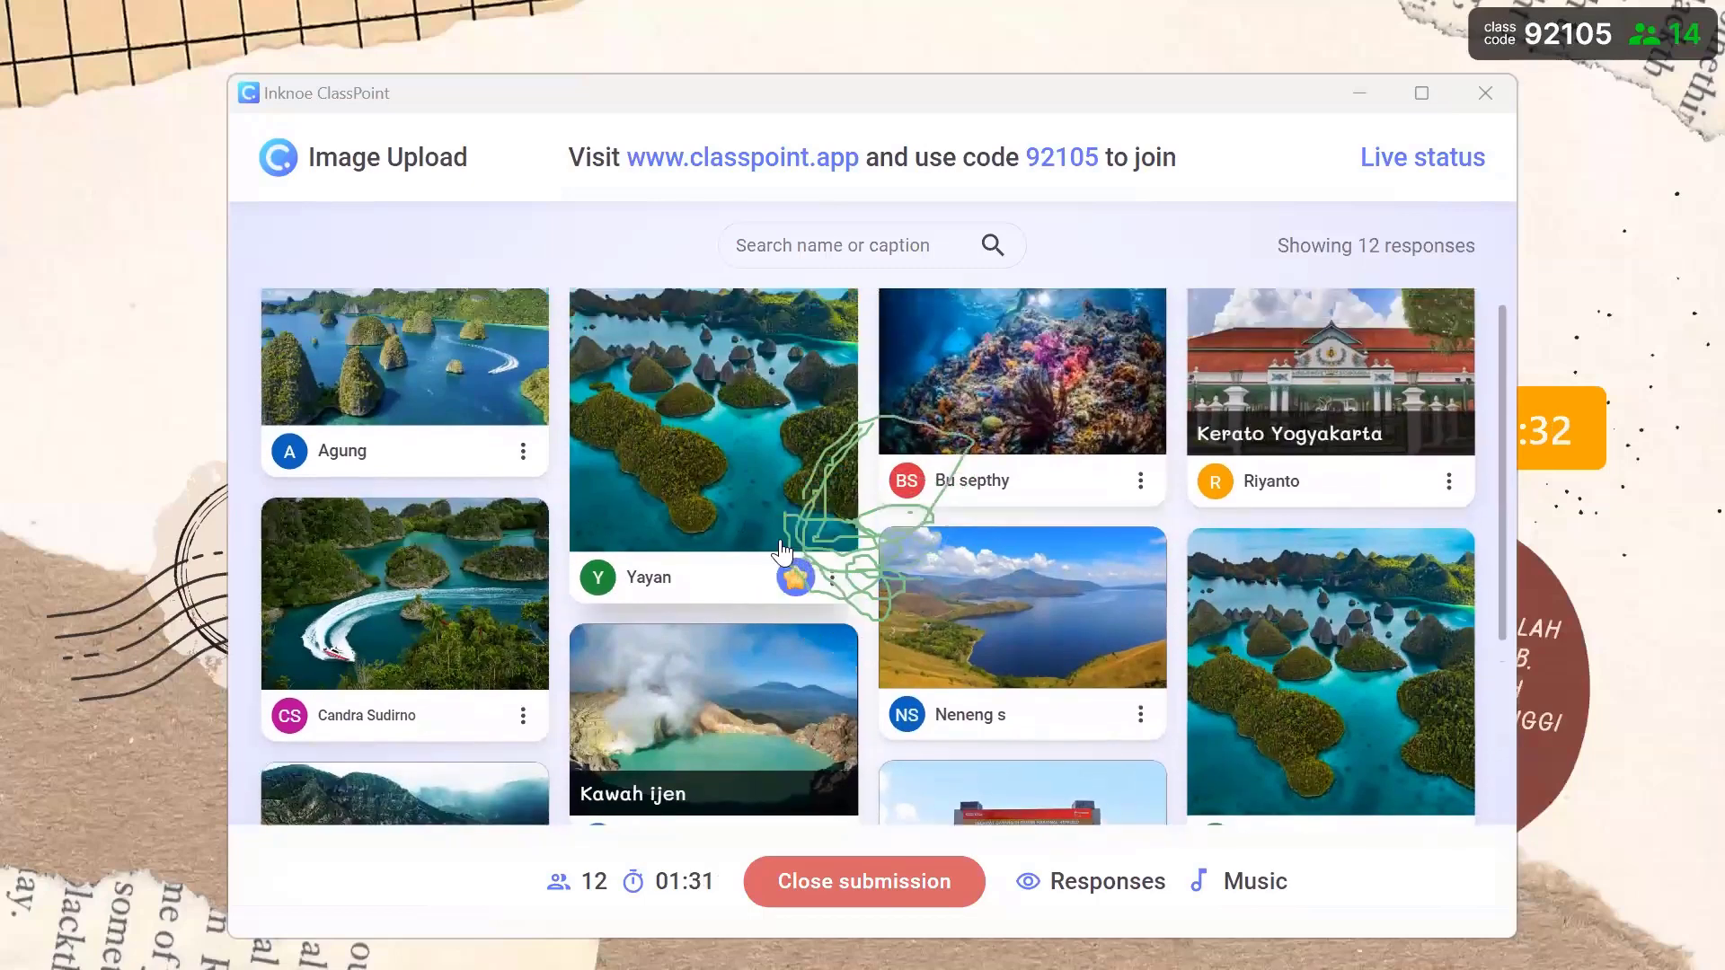
scroll(781, 550, down, 1)
scroll(791, 539, up, 1)
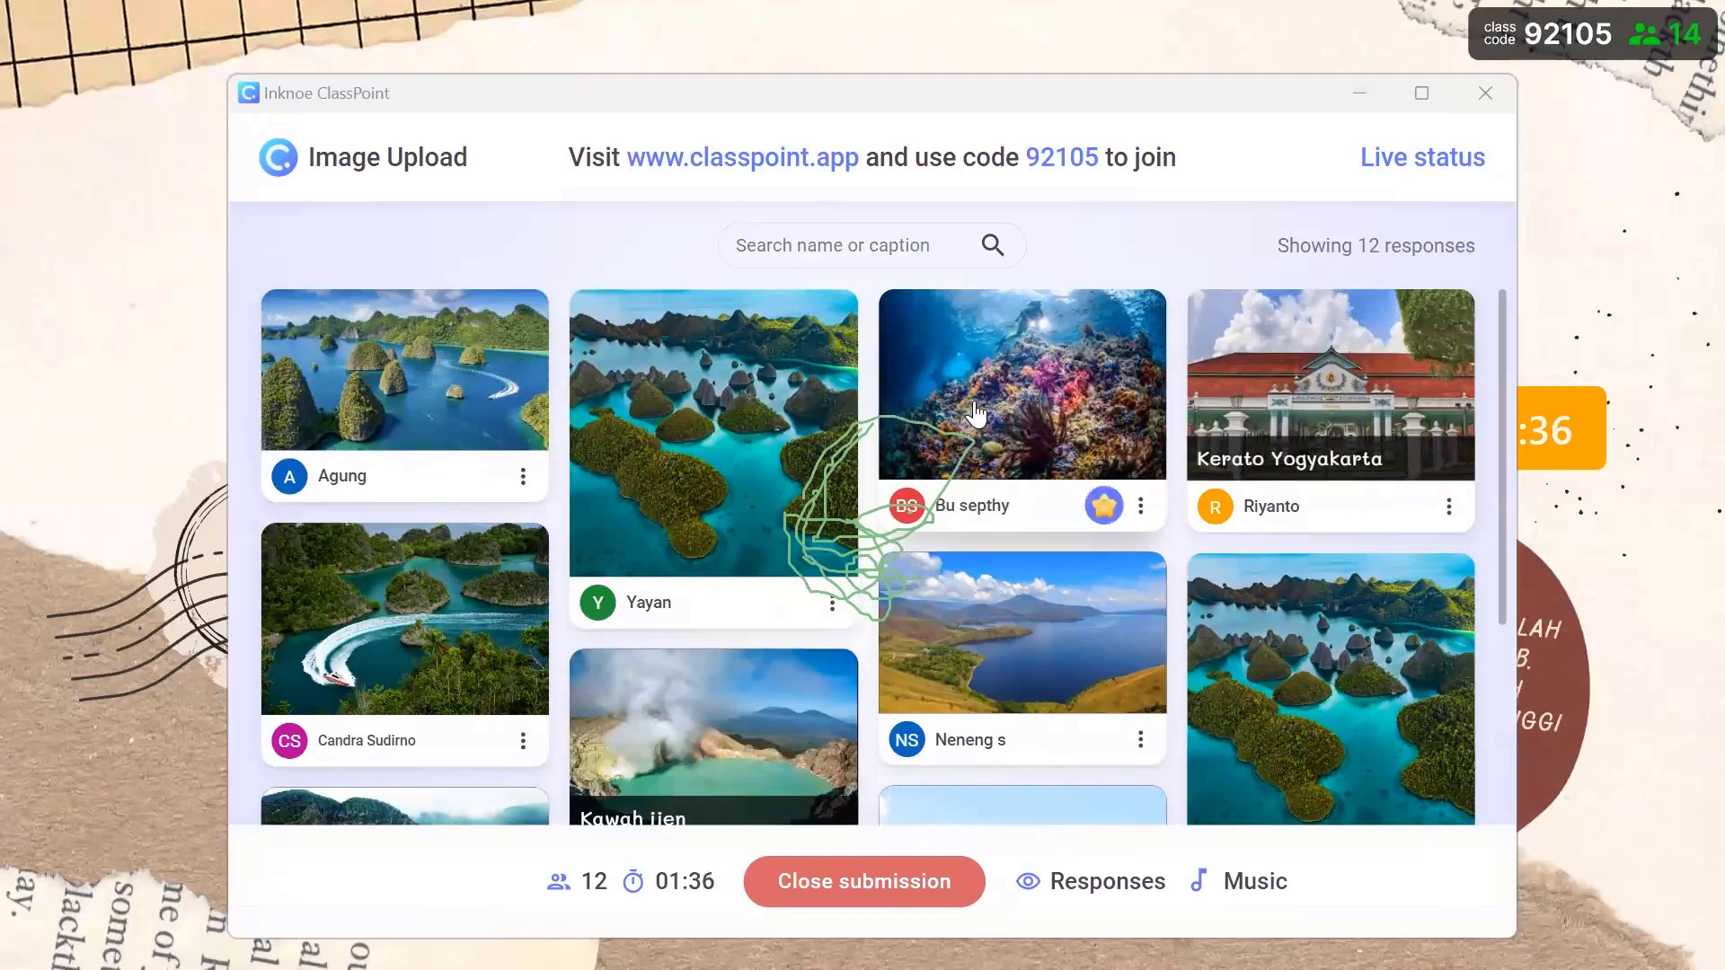
scroll(382, 572, down, 3)
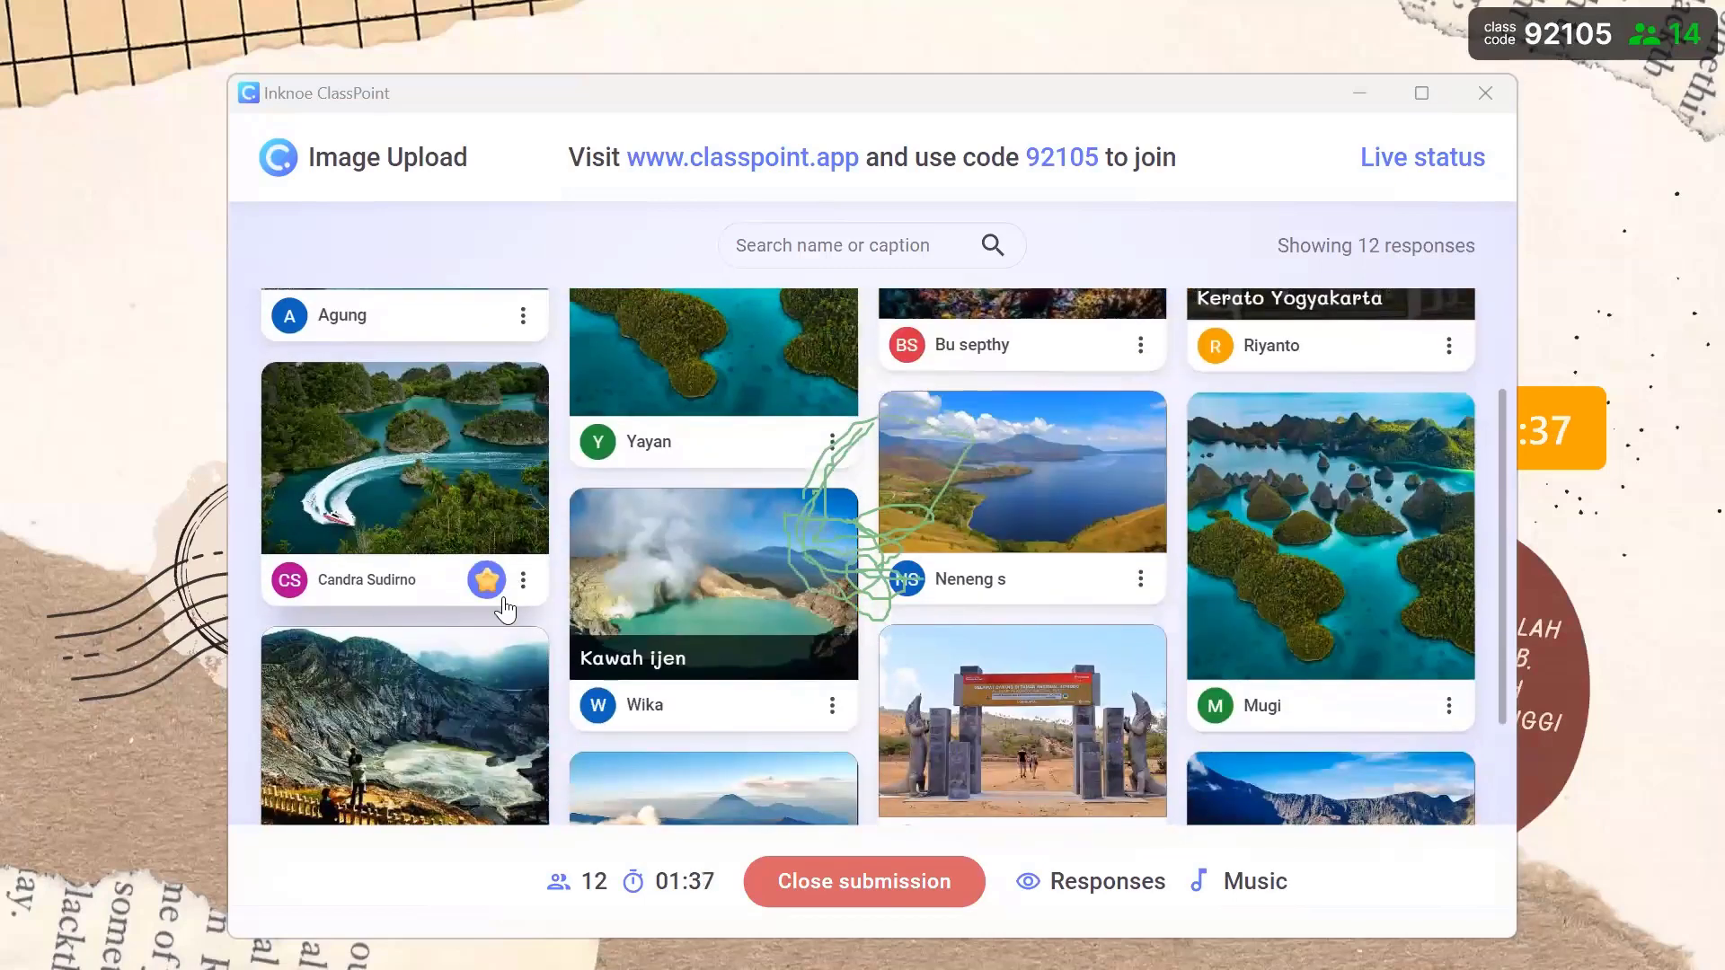
scroll(430, 546, up, 1)
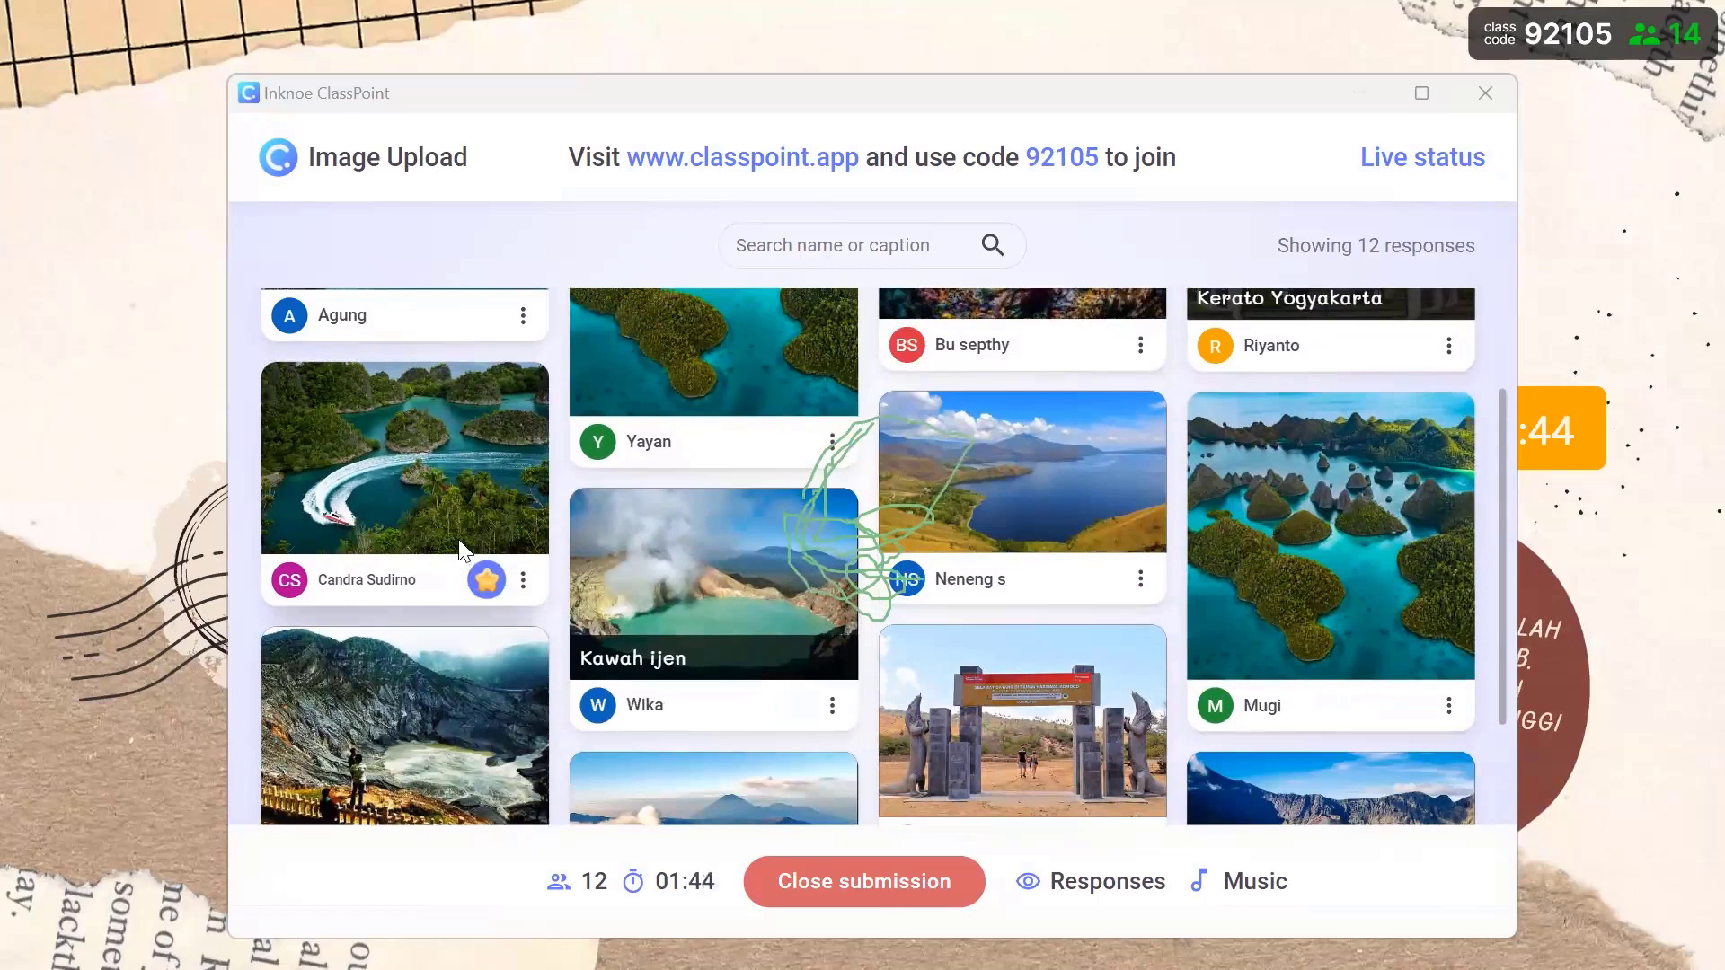
scroll(477, 552, down, 1)
scroll(590, 553, up, 1)
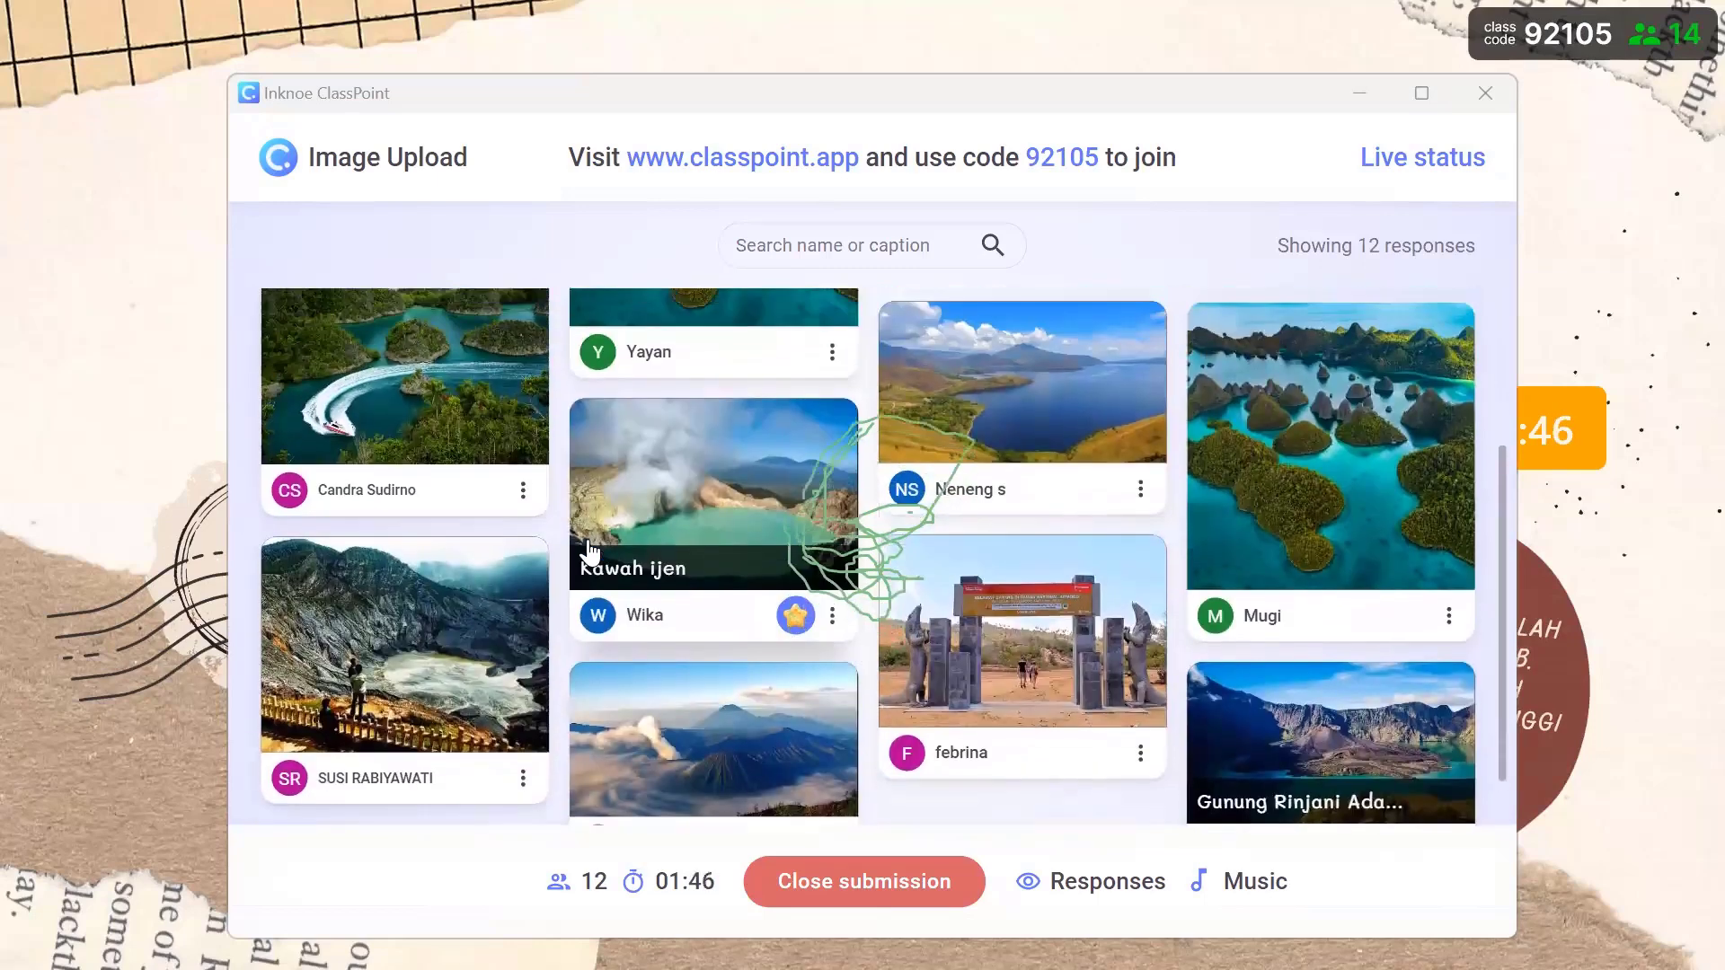
scroll(591, 552, down, 2)
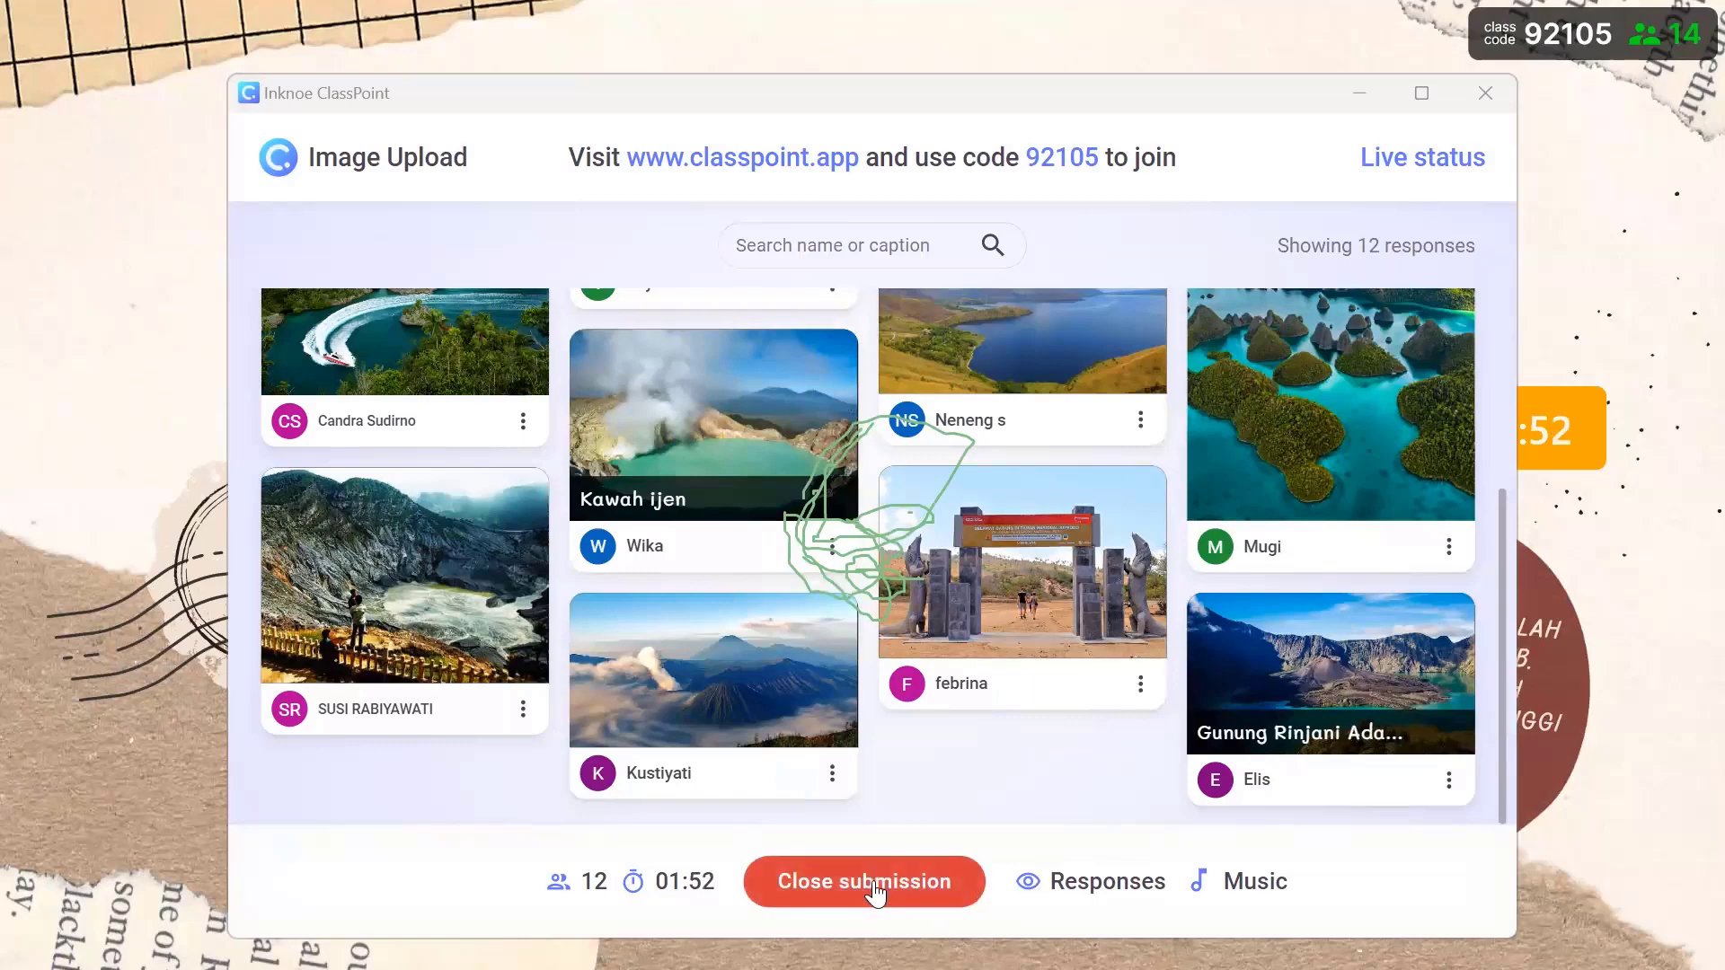
- Stop accepting uploads, award stars to every uploader, and close the results
click(875, 899)
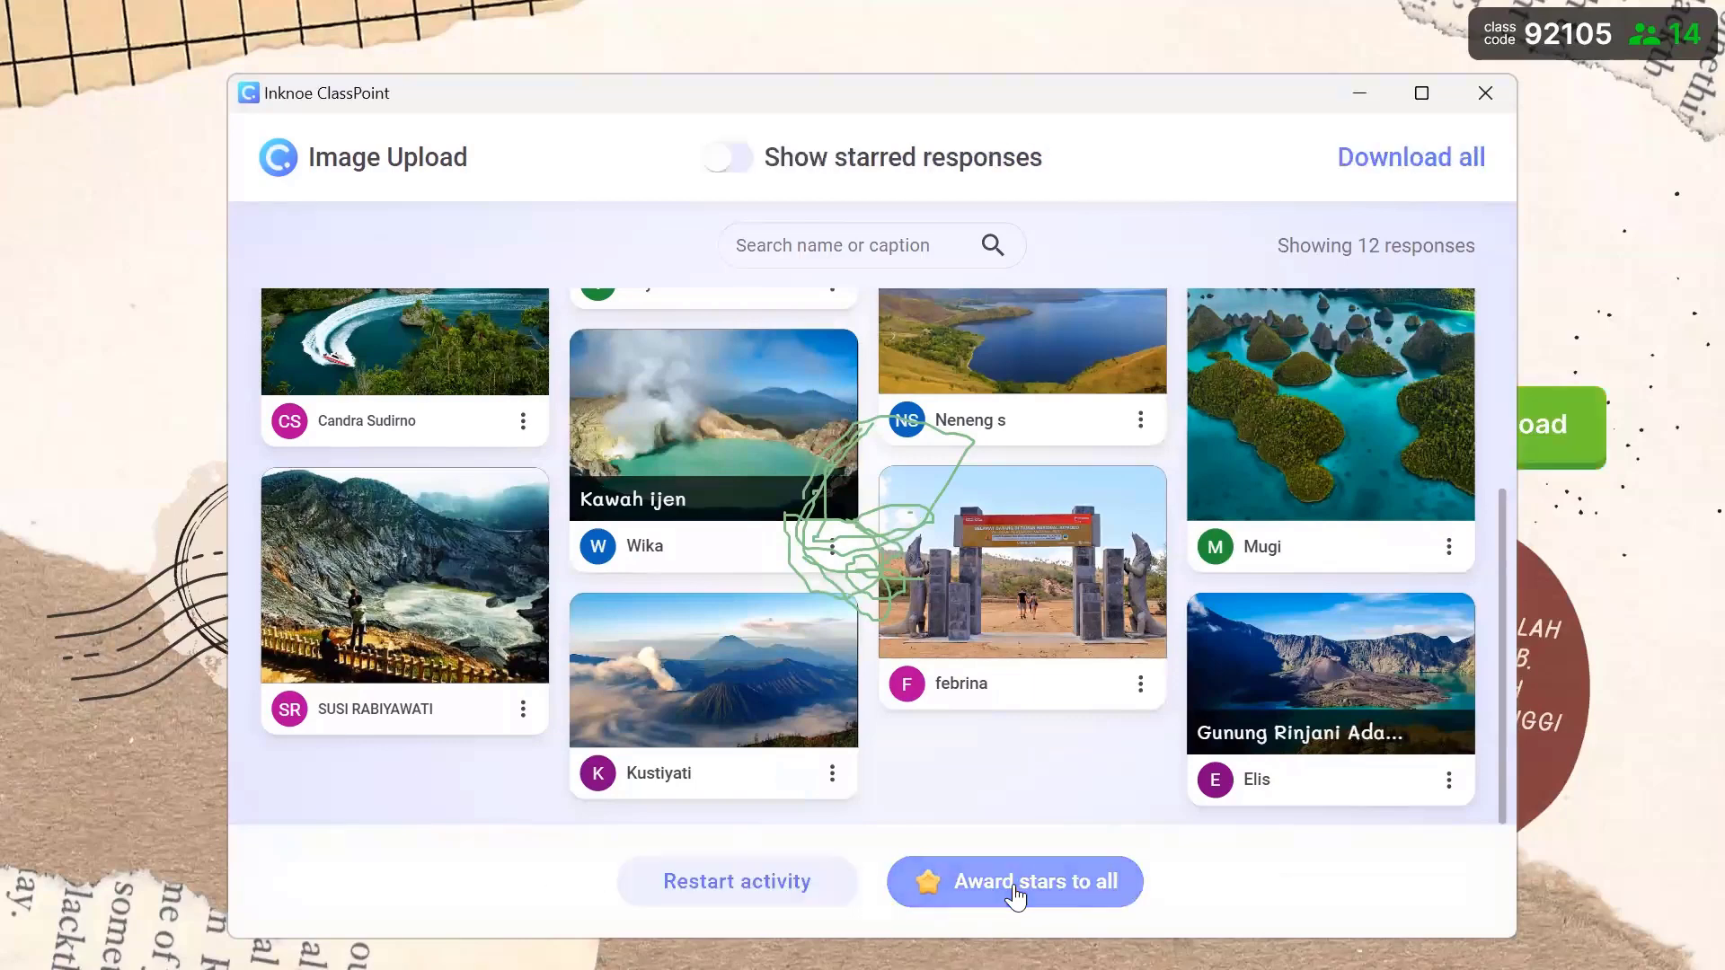
click(1013, 892)
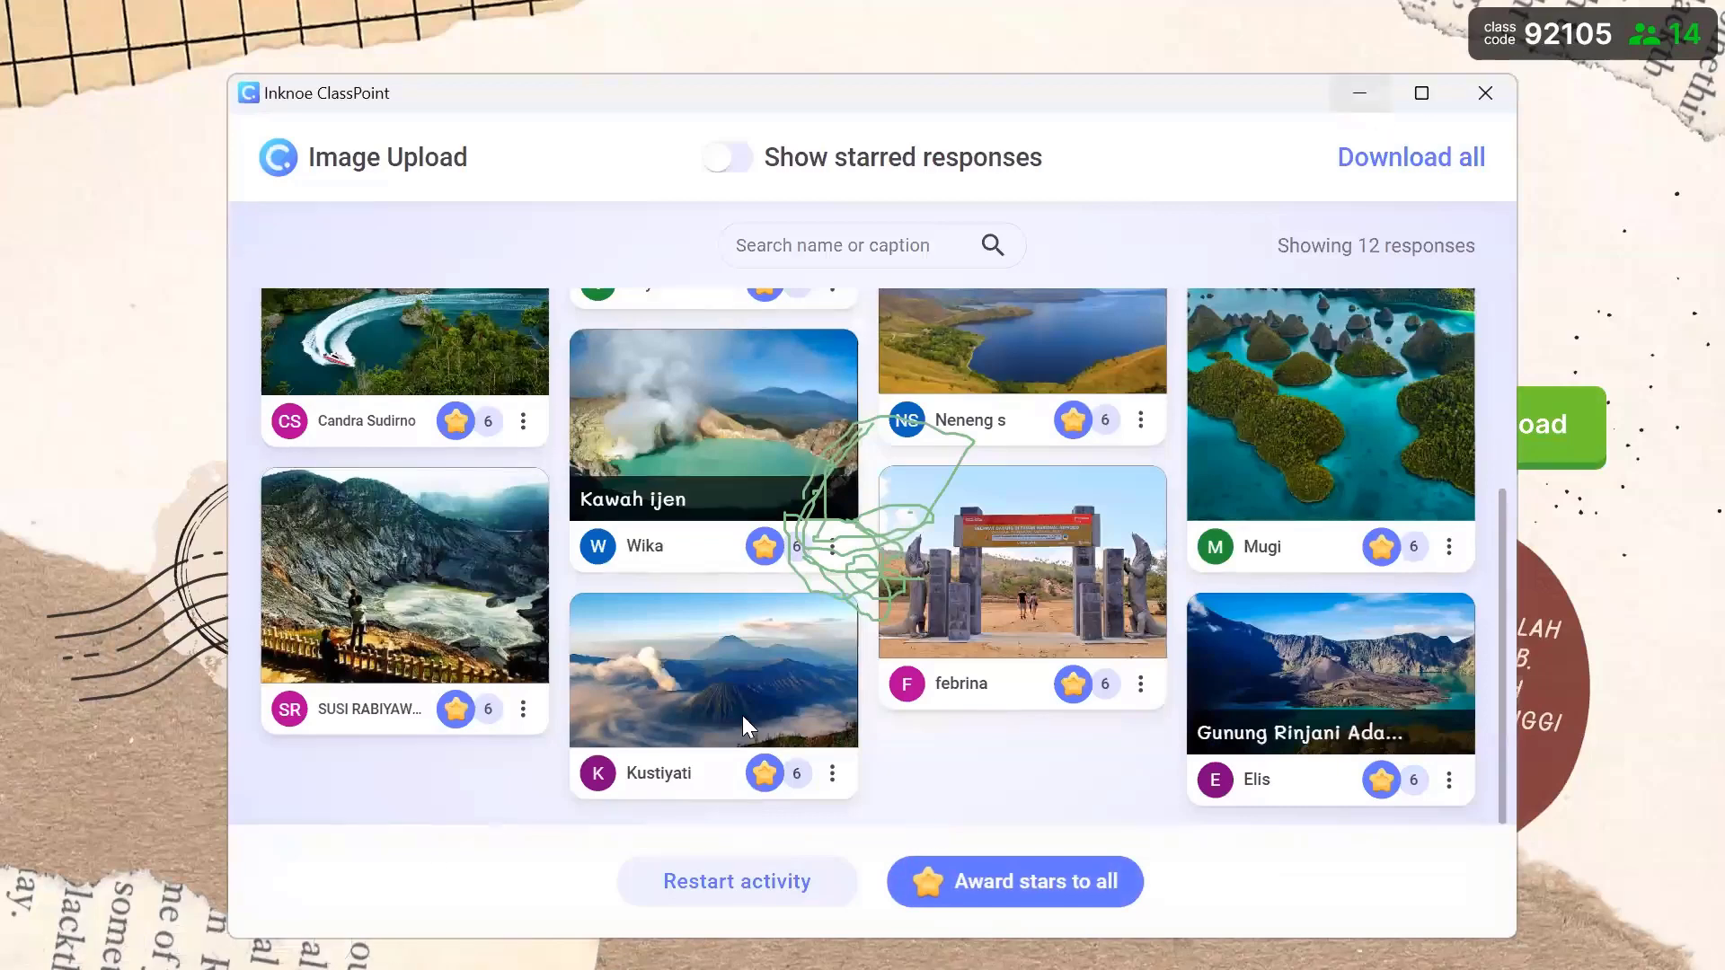
click(166, 858)
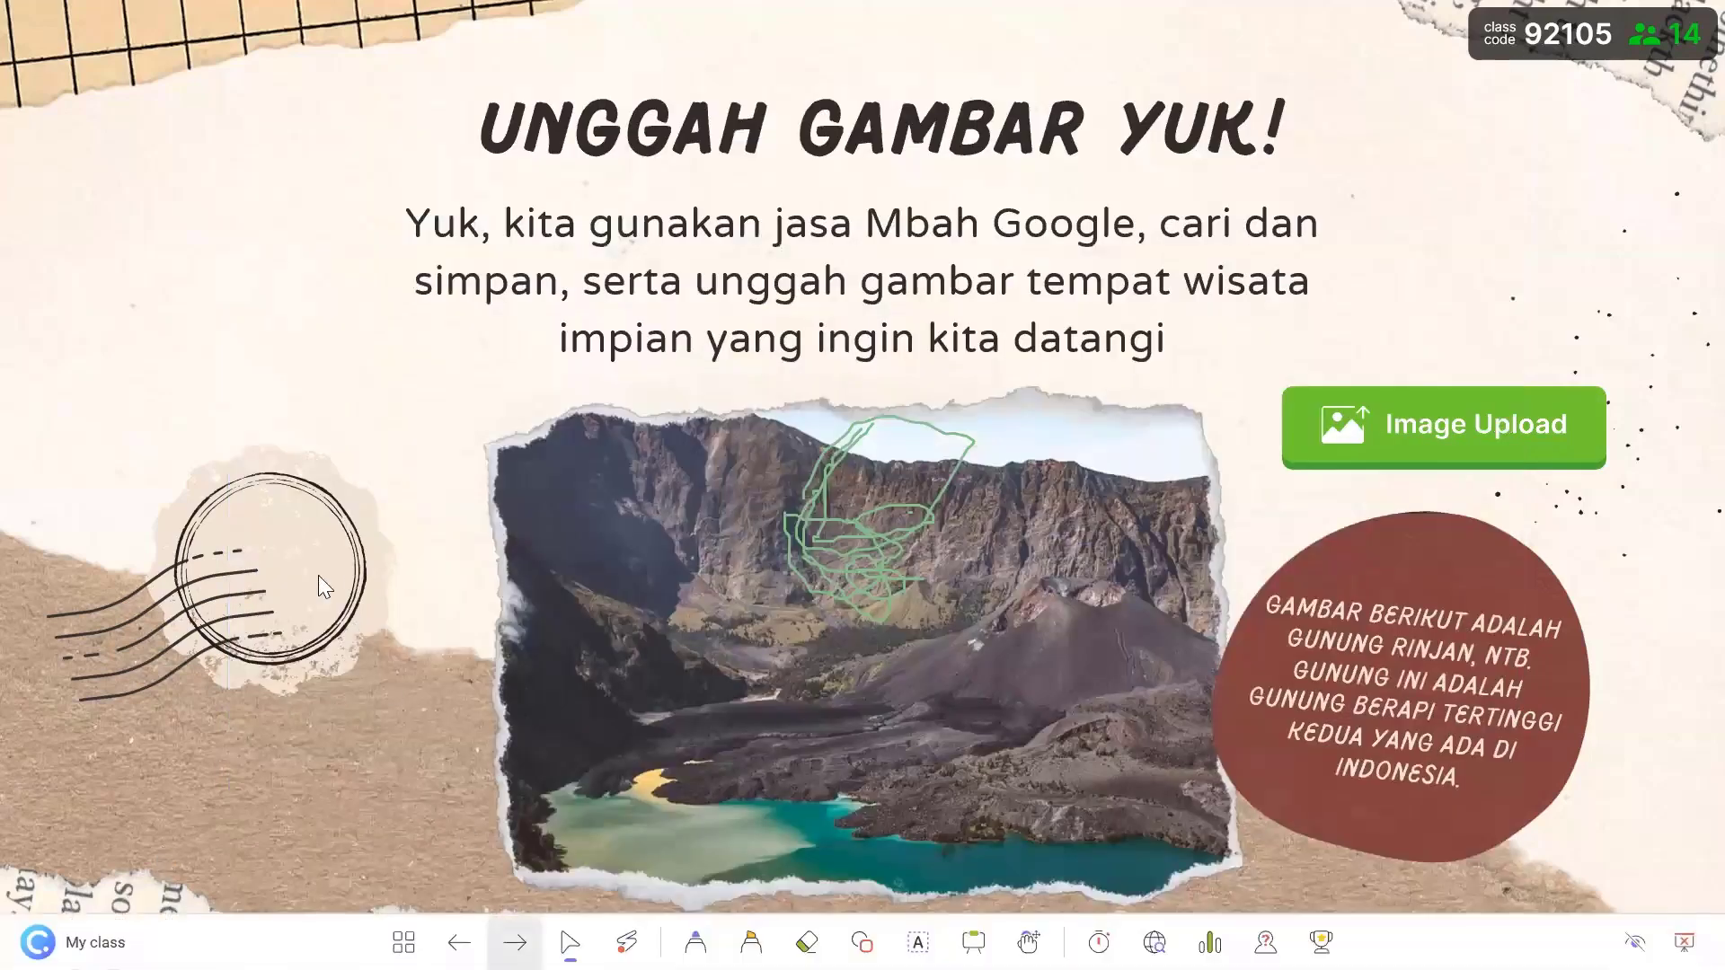
- Run the Ungkapkan harapan kita word cloud, close it at 12 responses, and star everyone
click(307, 530)
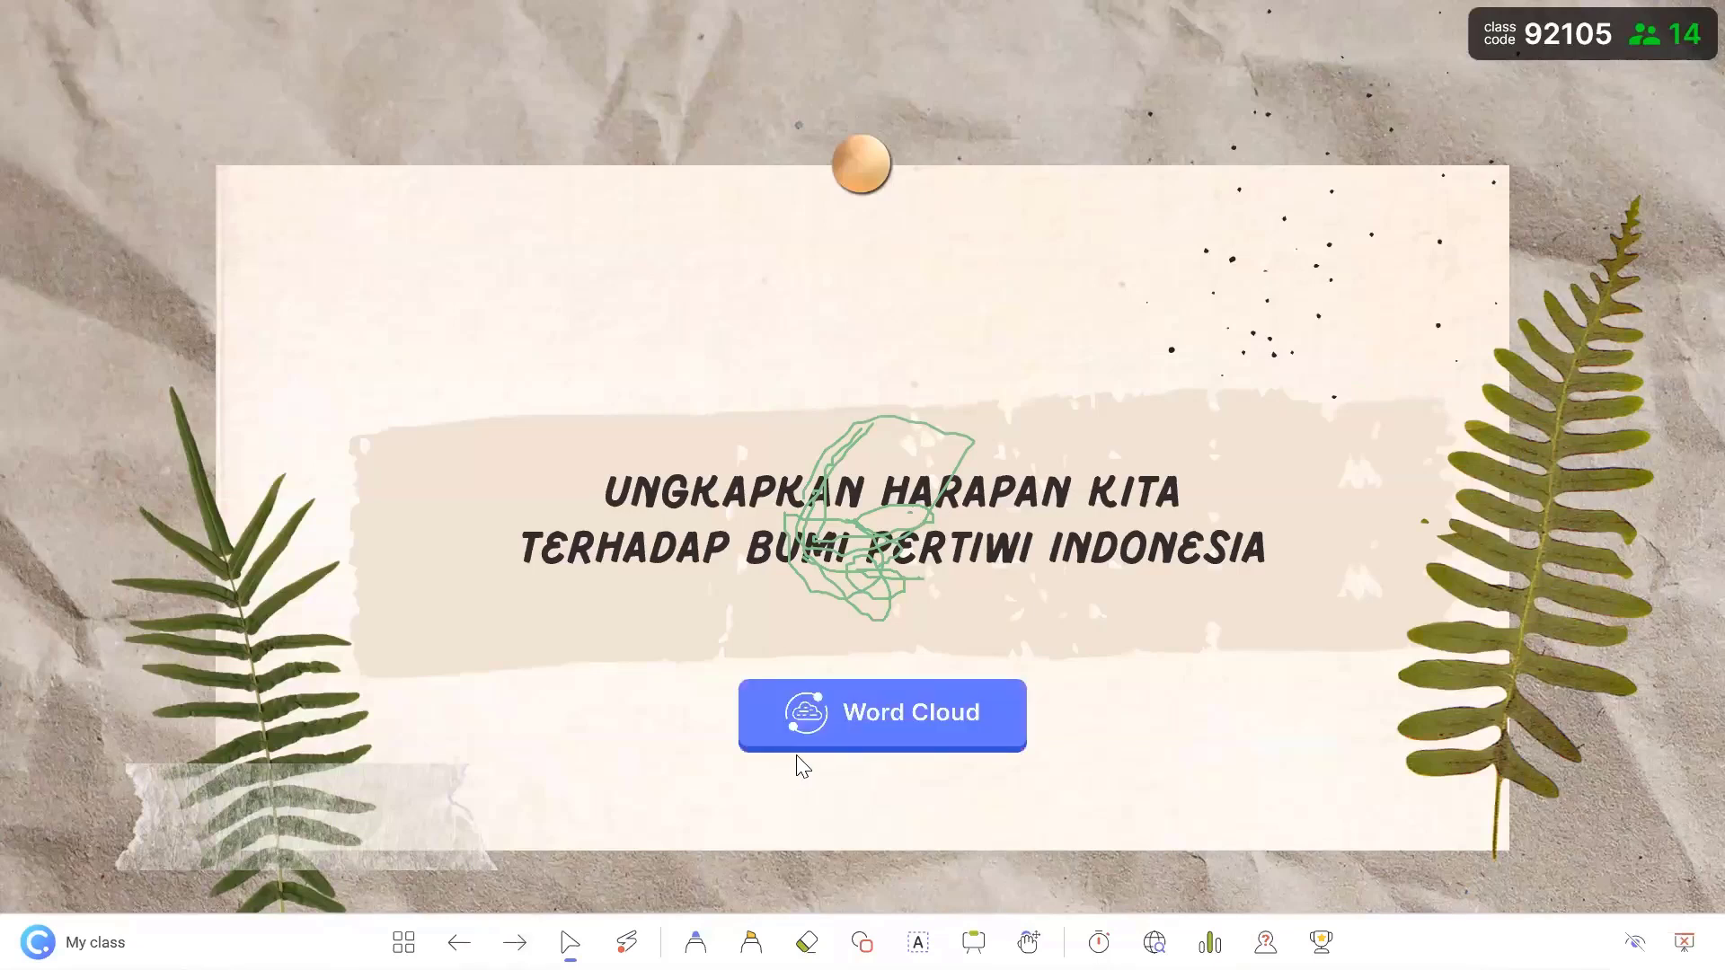
click(935, 737)
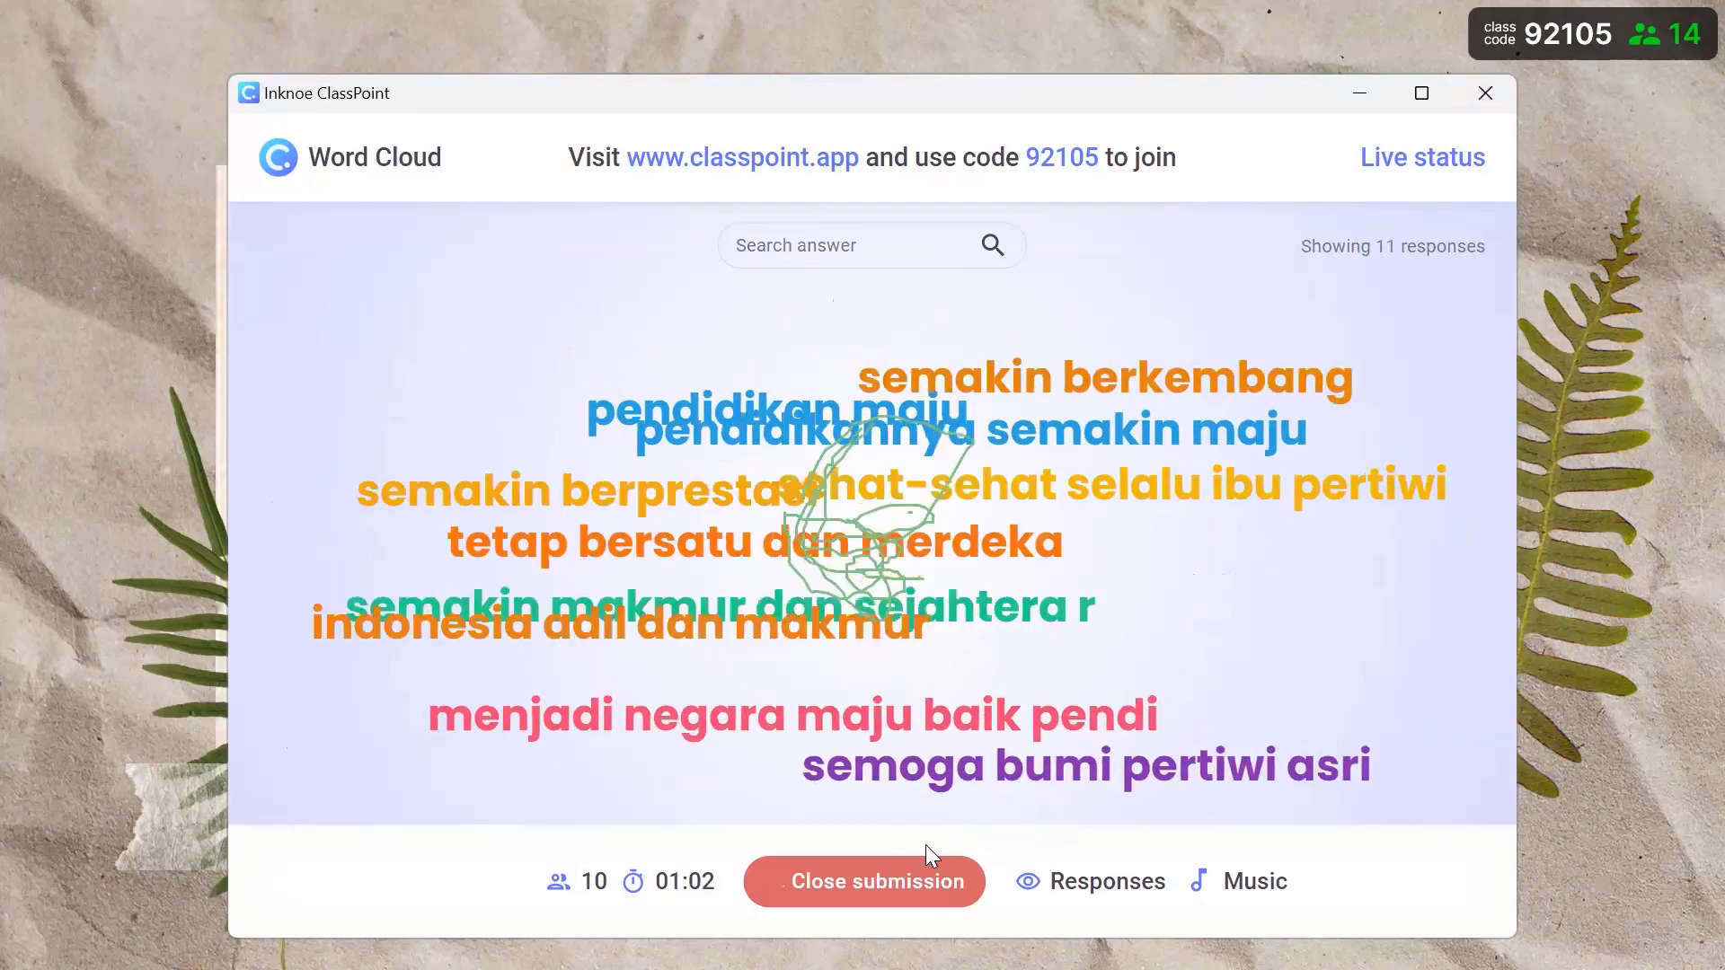
click(979, 878)
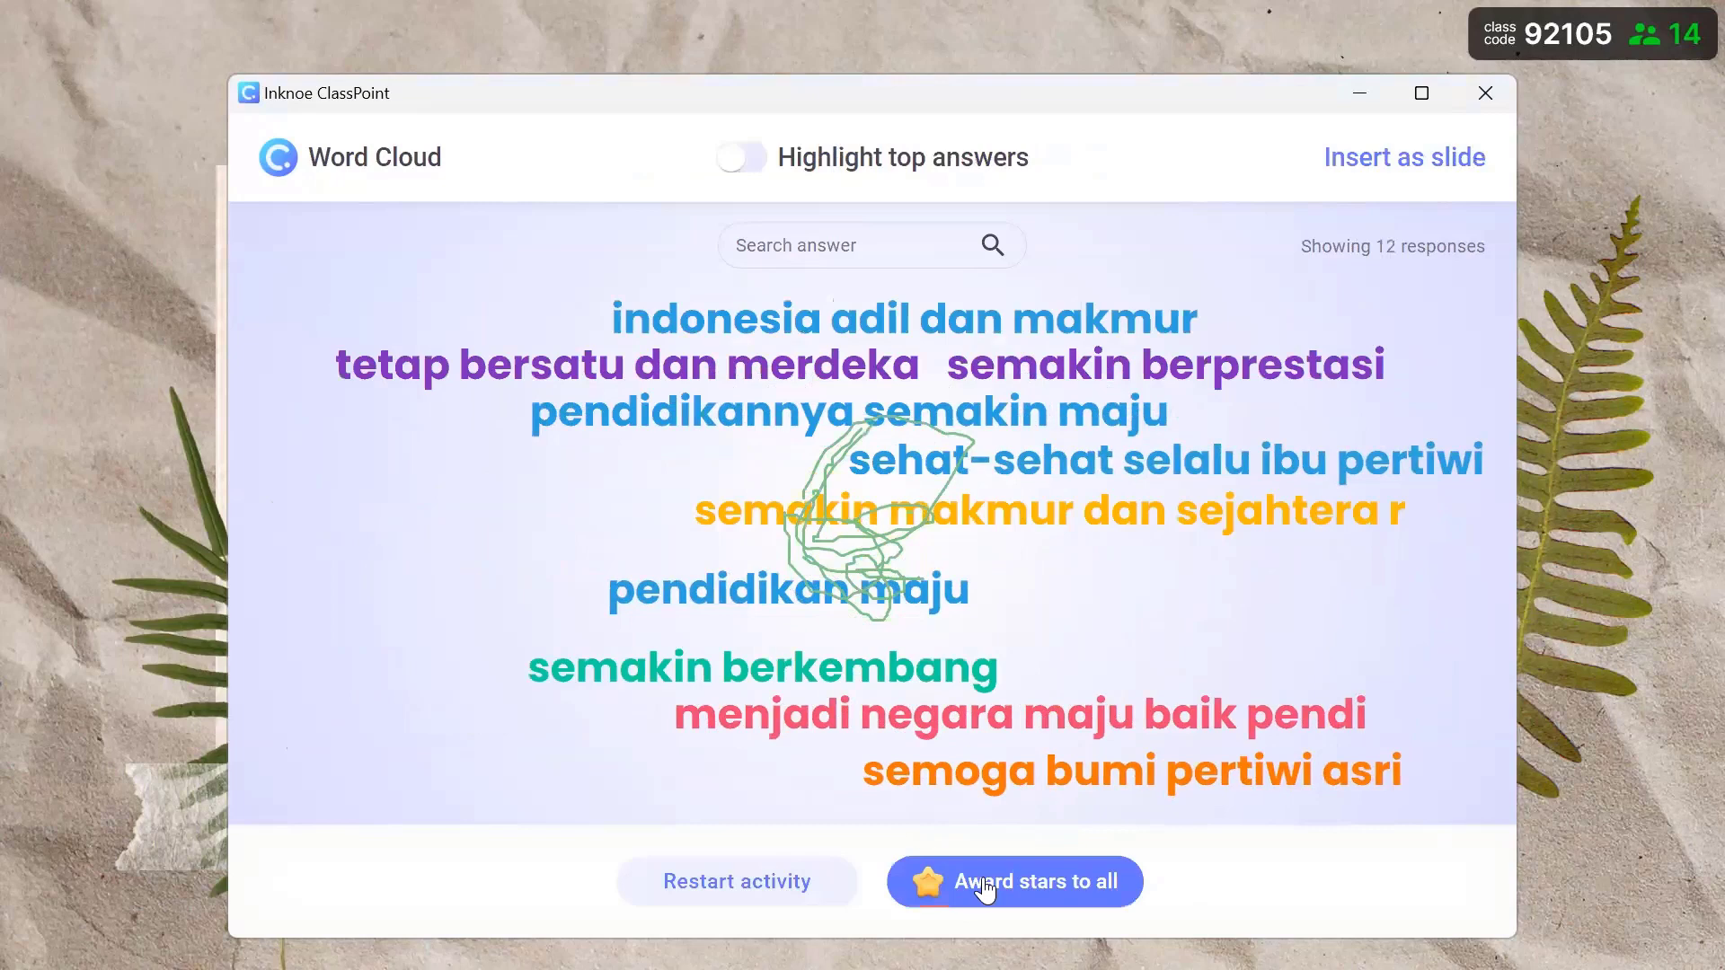
click(985, 884)
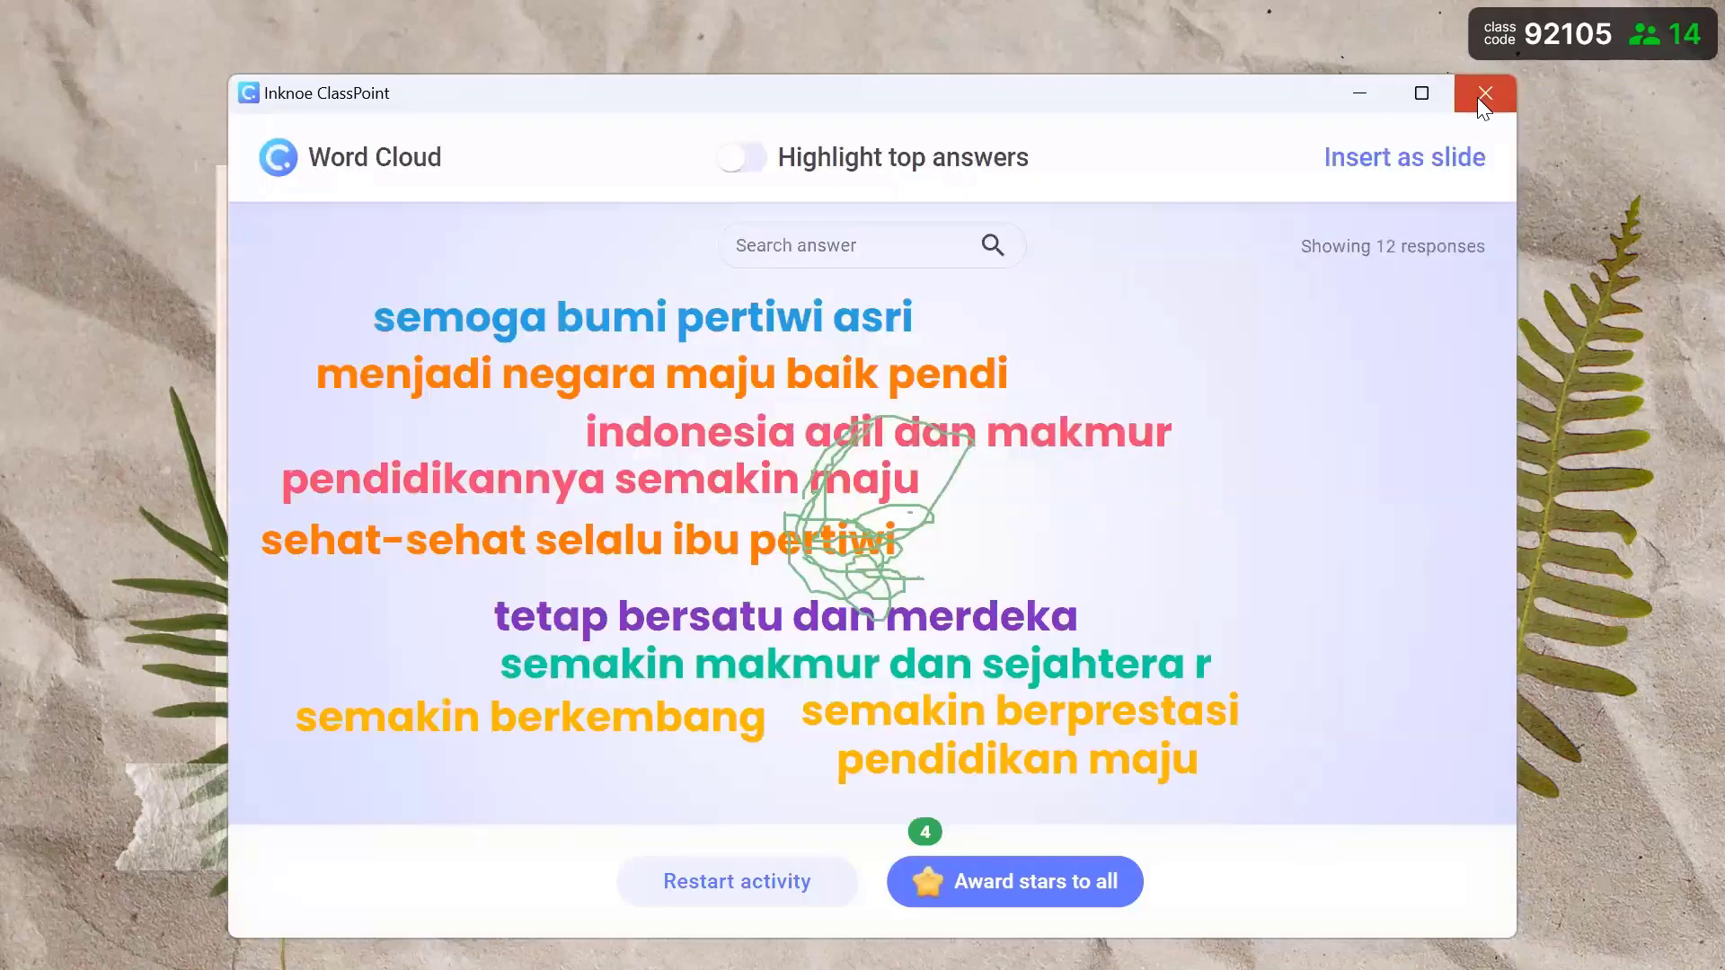
click(1482, 94)
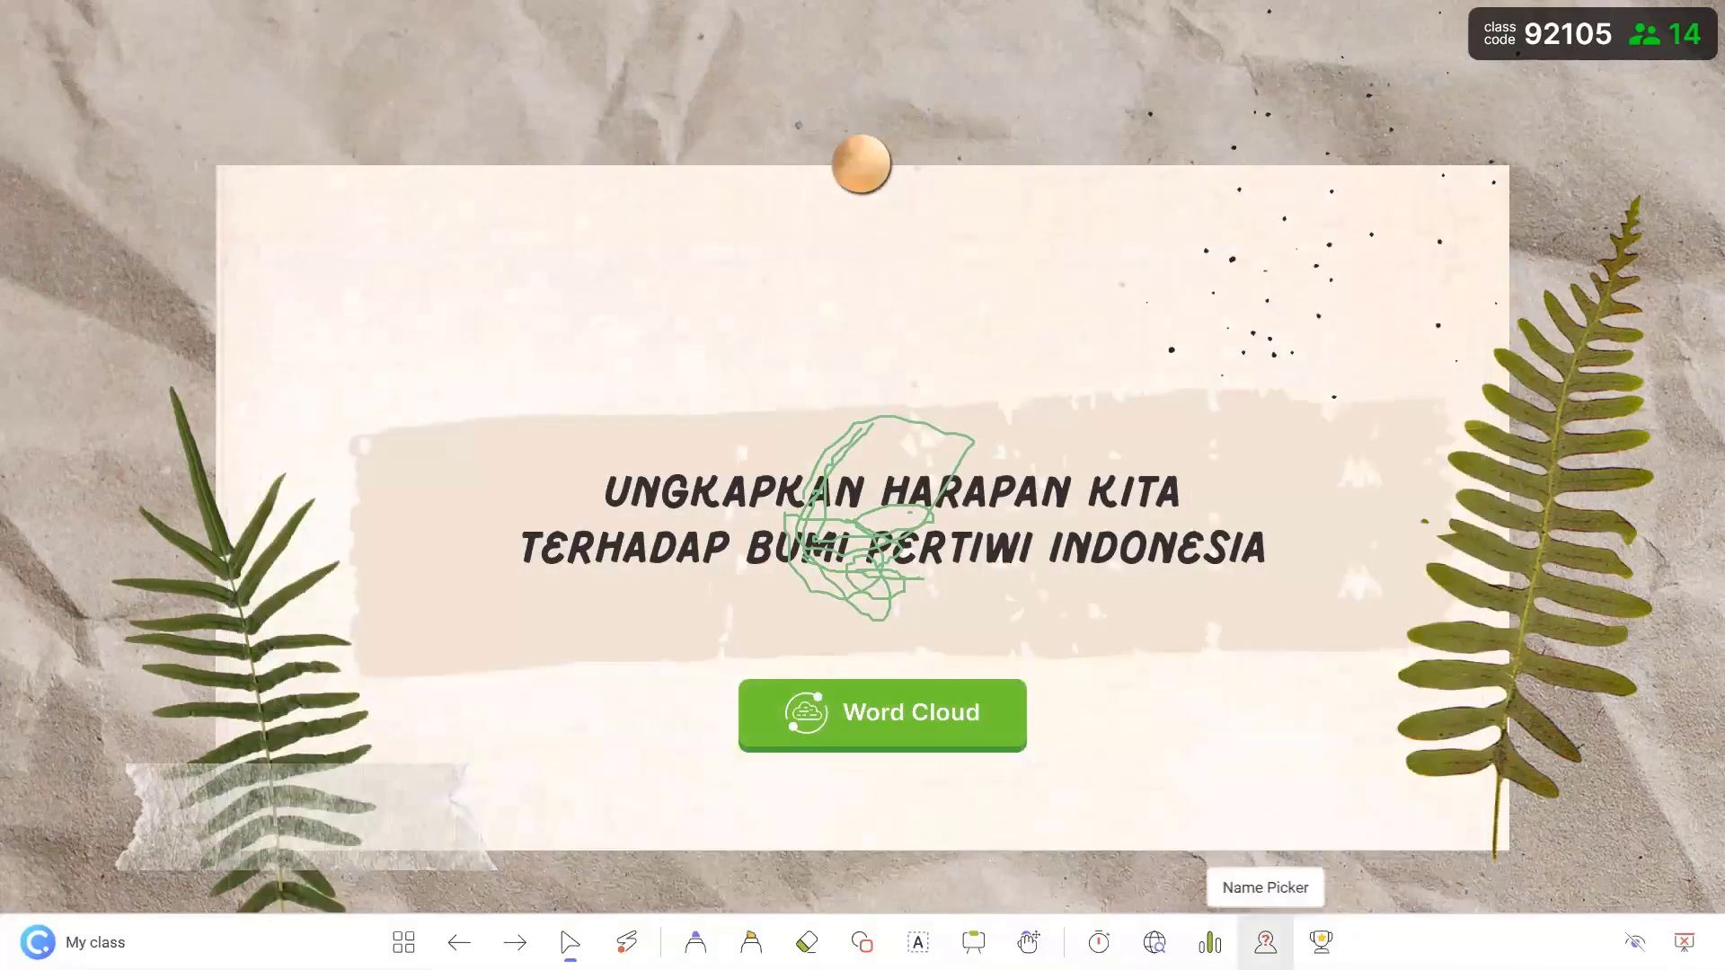
- Show the class leaderboard, then exit the slideshow to editing view on slide 9
click(1321, 943)
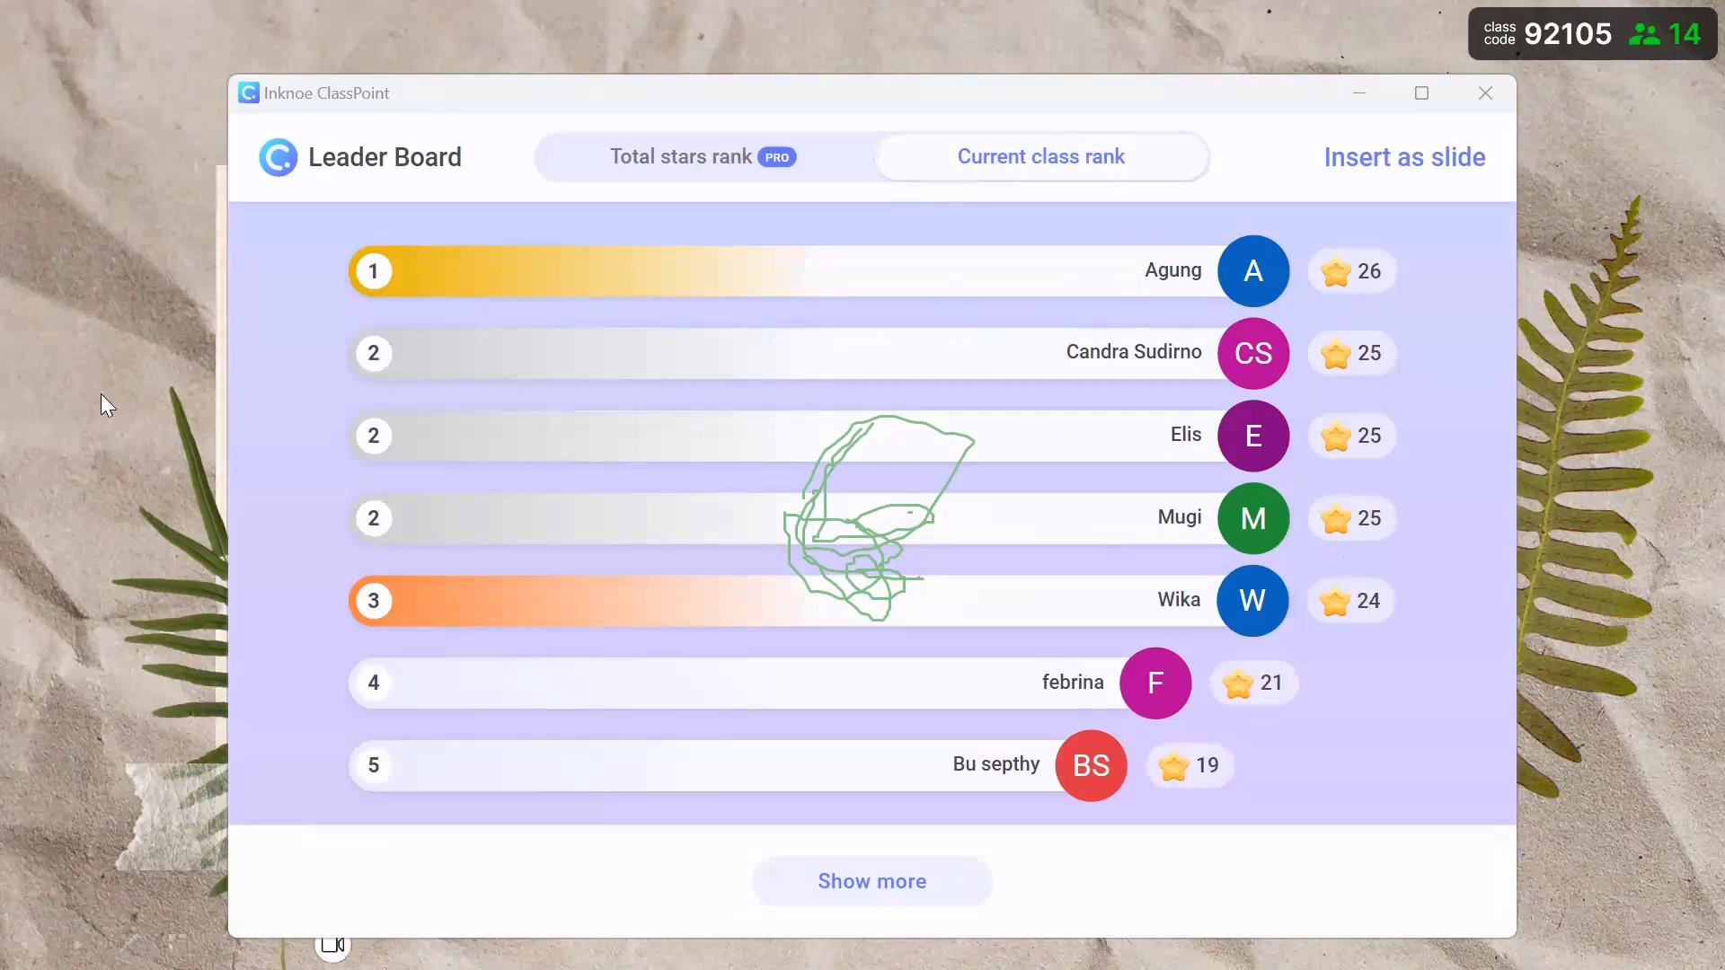
key(Escape)
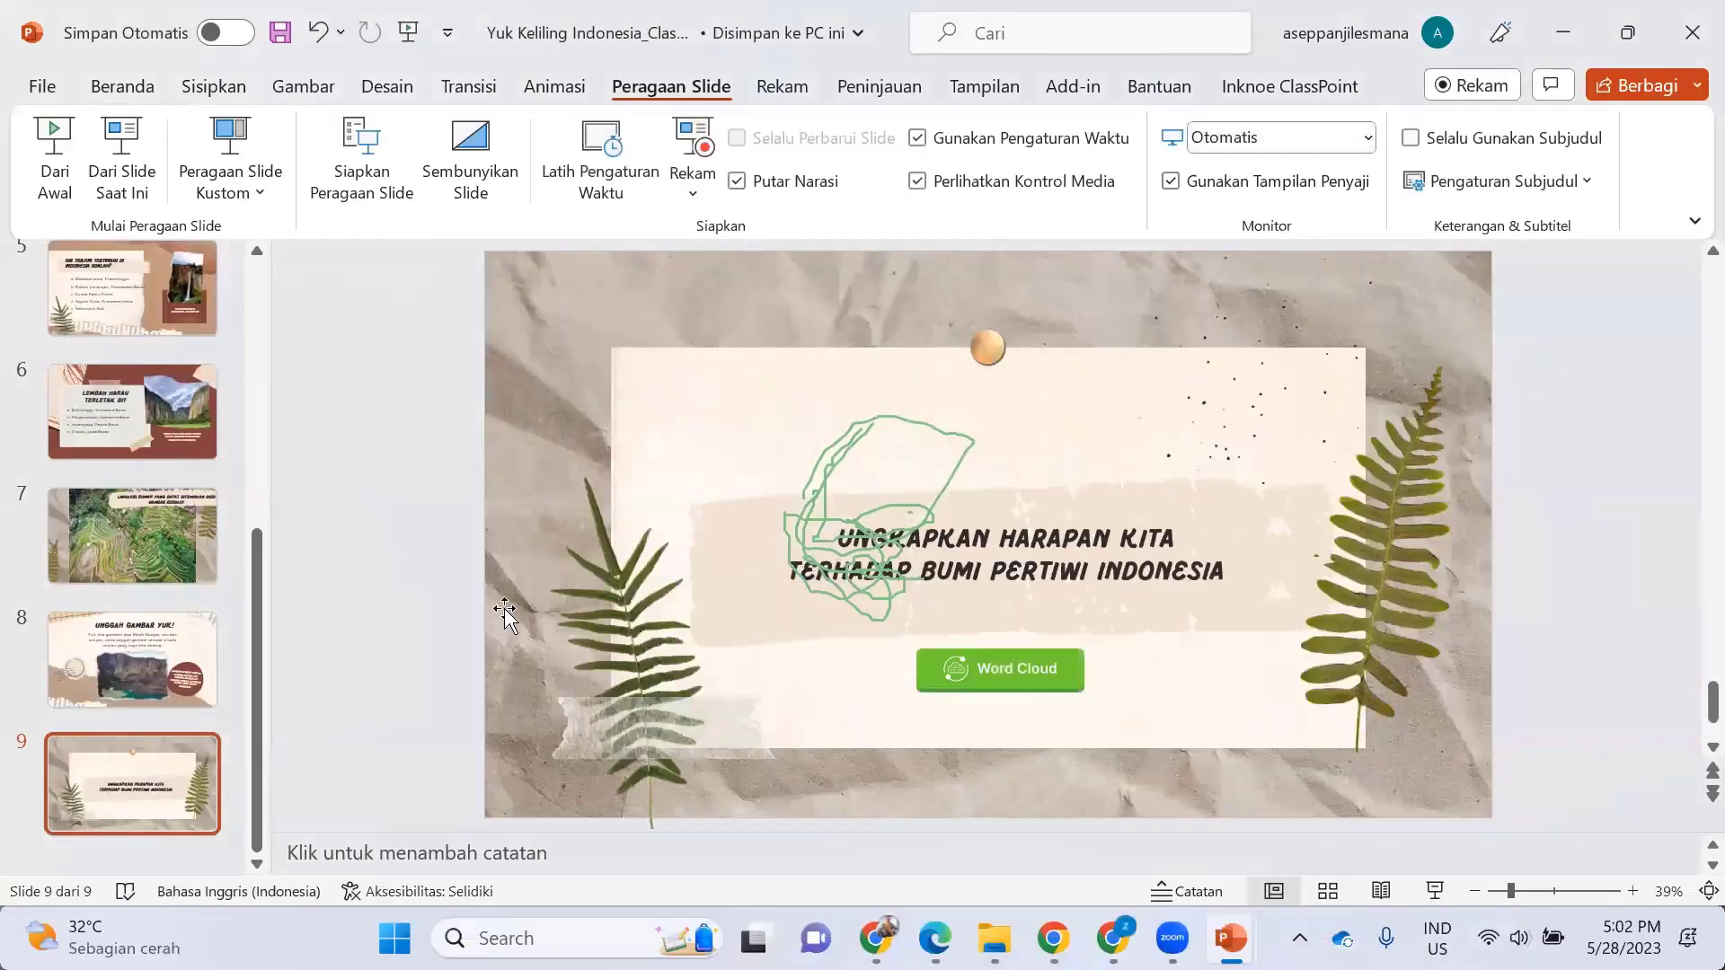
- Add a ClassPoint Multiple Choice activity to slide 3, the Jembatan Ampera question
drag(259, 631, 287, 297)
click(166, 546)
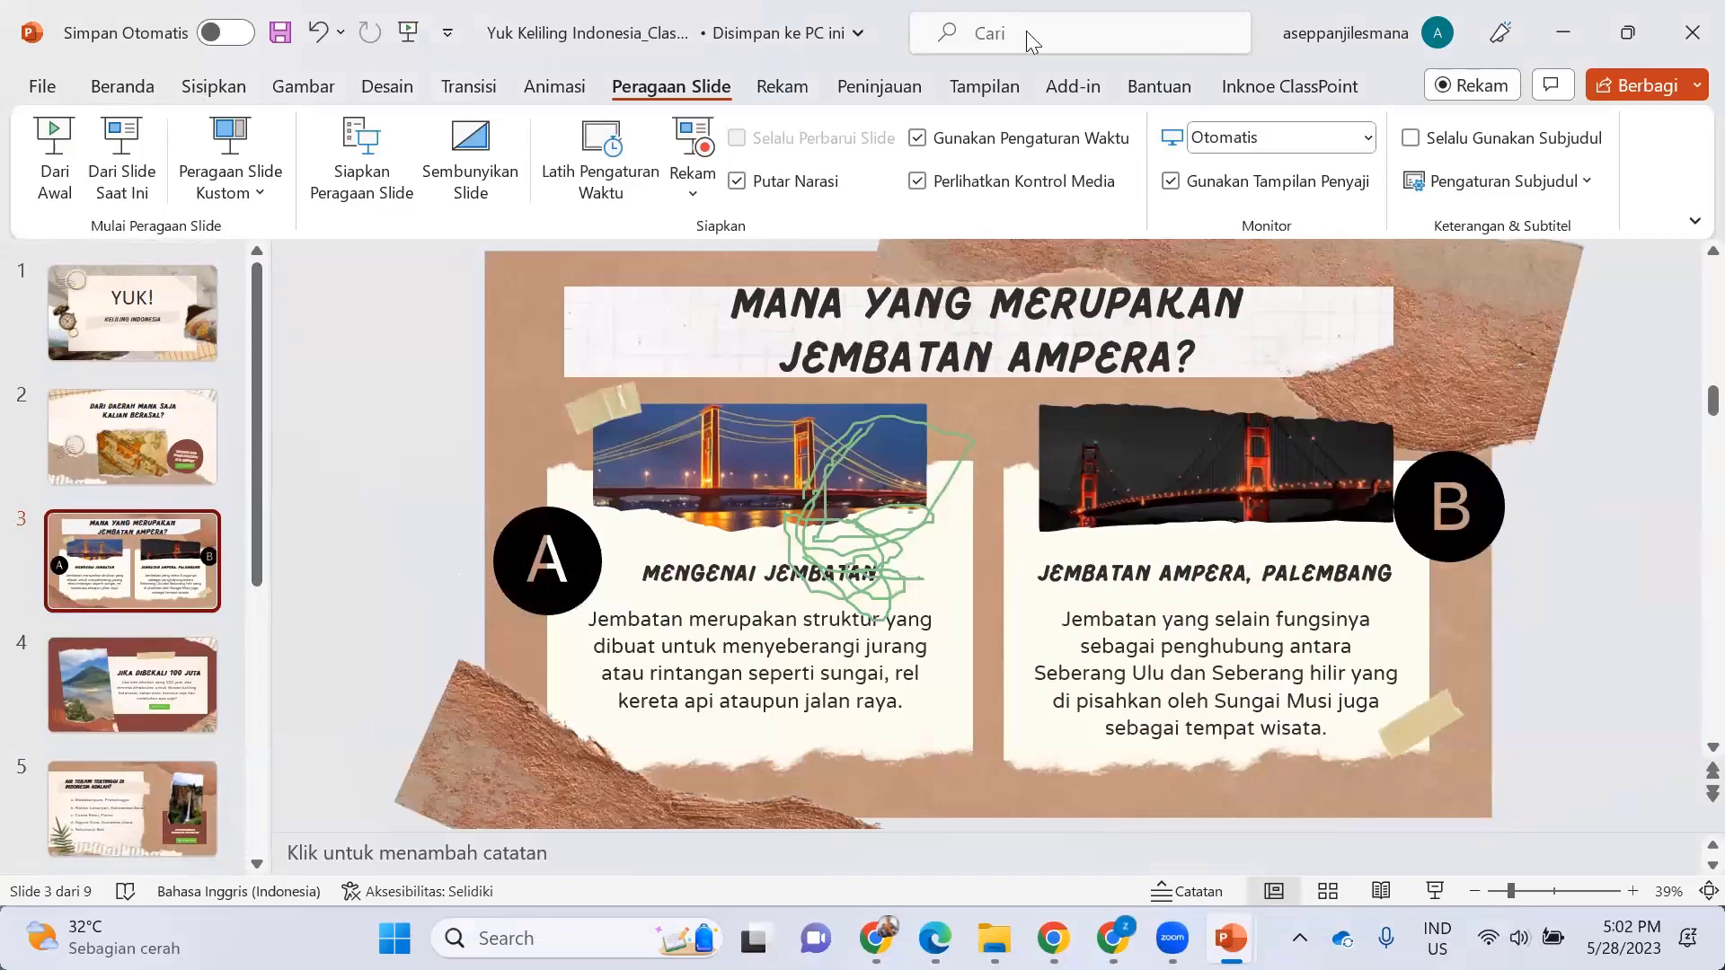
click(1290, 88)
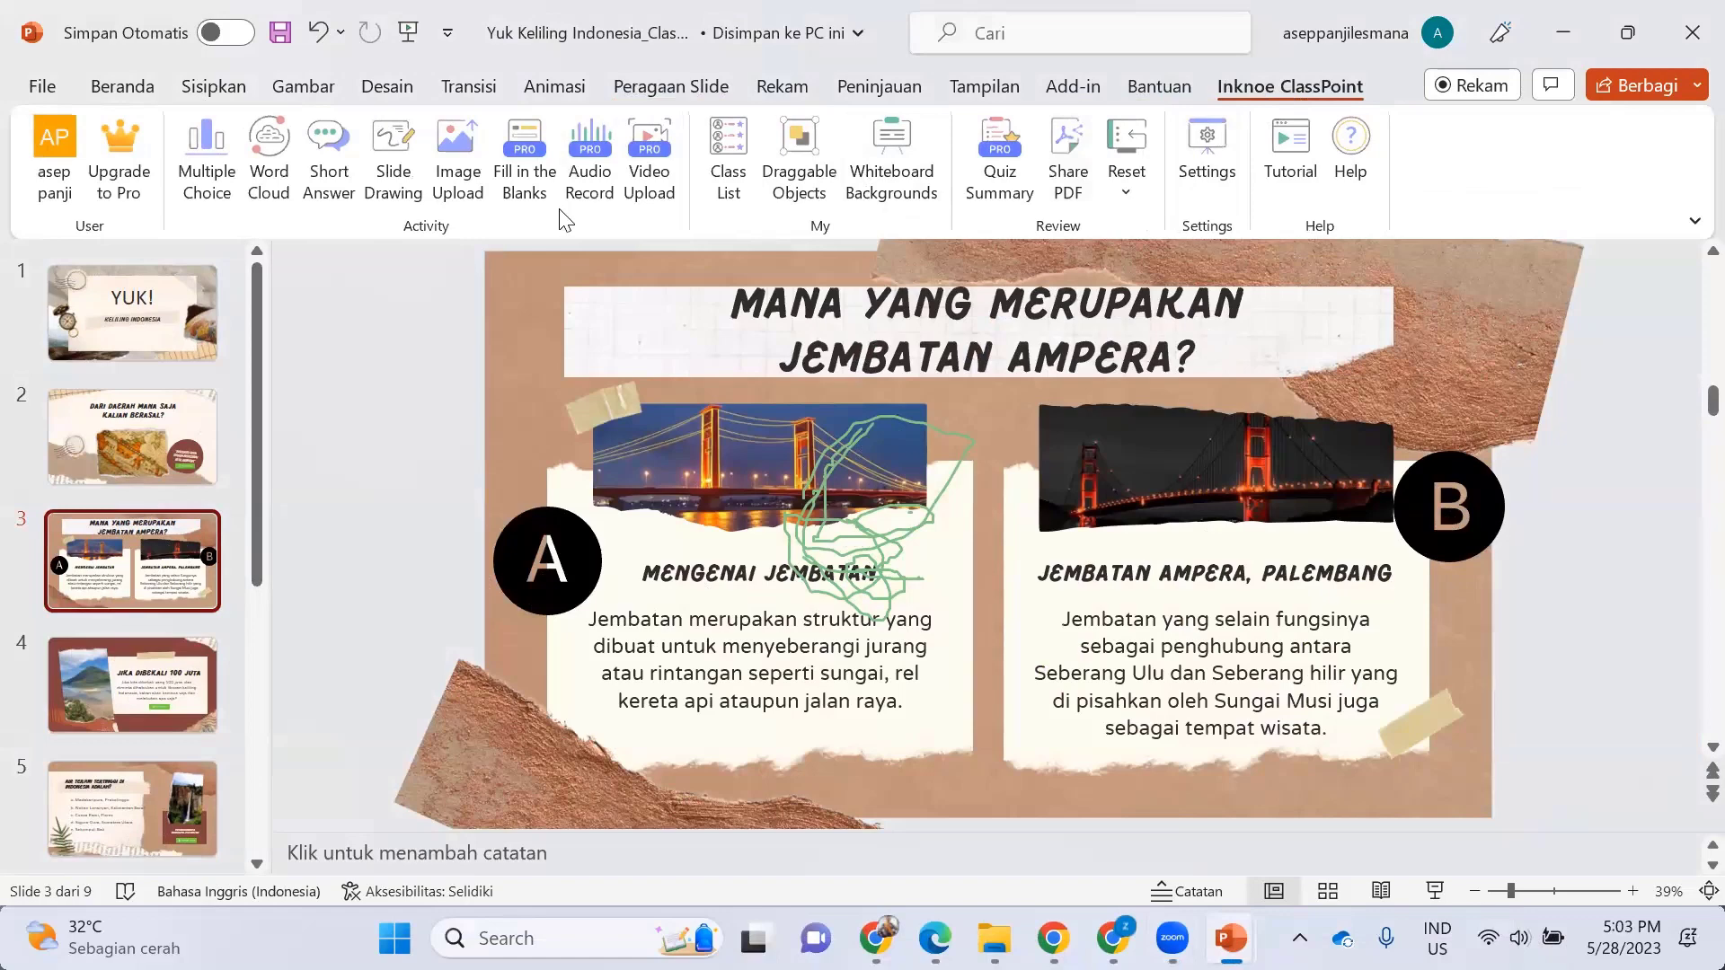
click(208, 162)
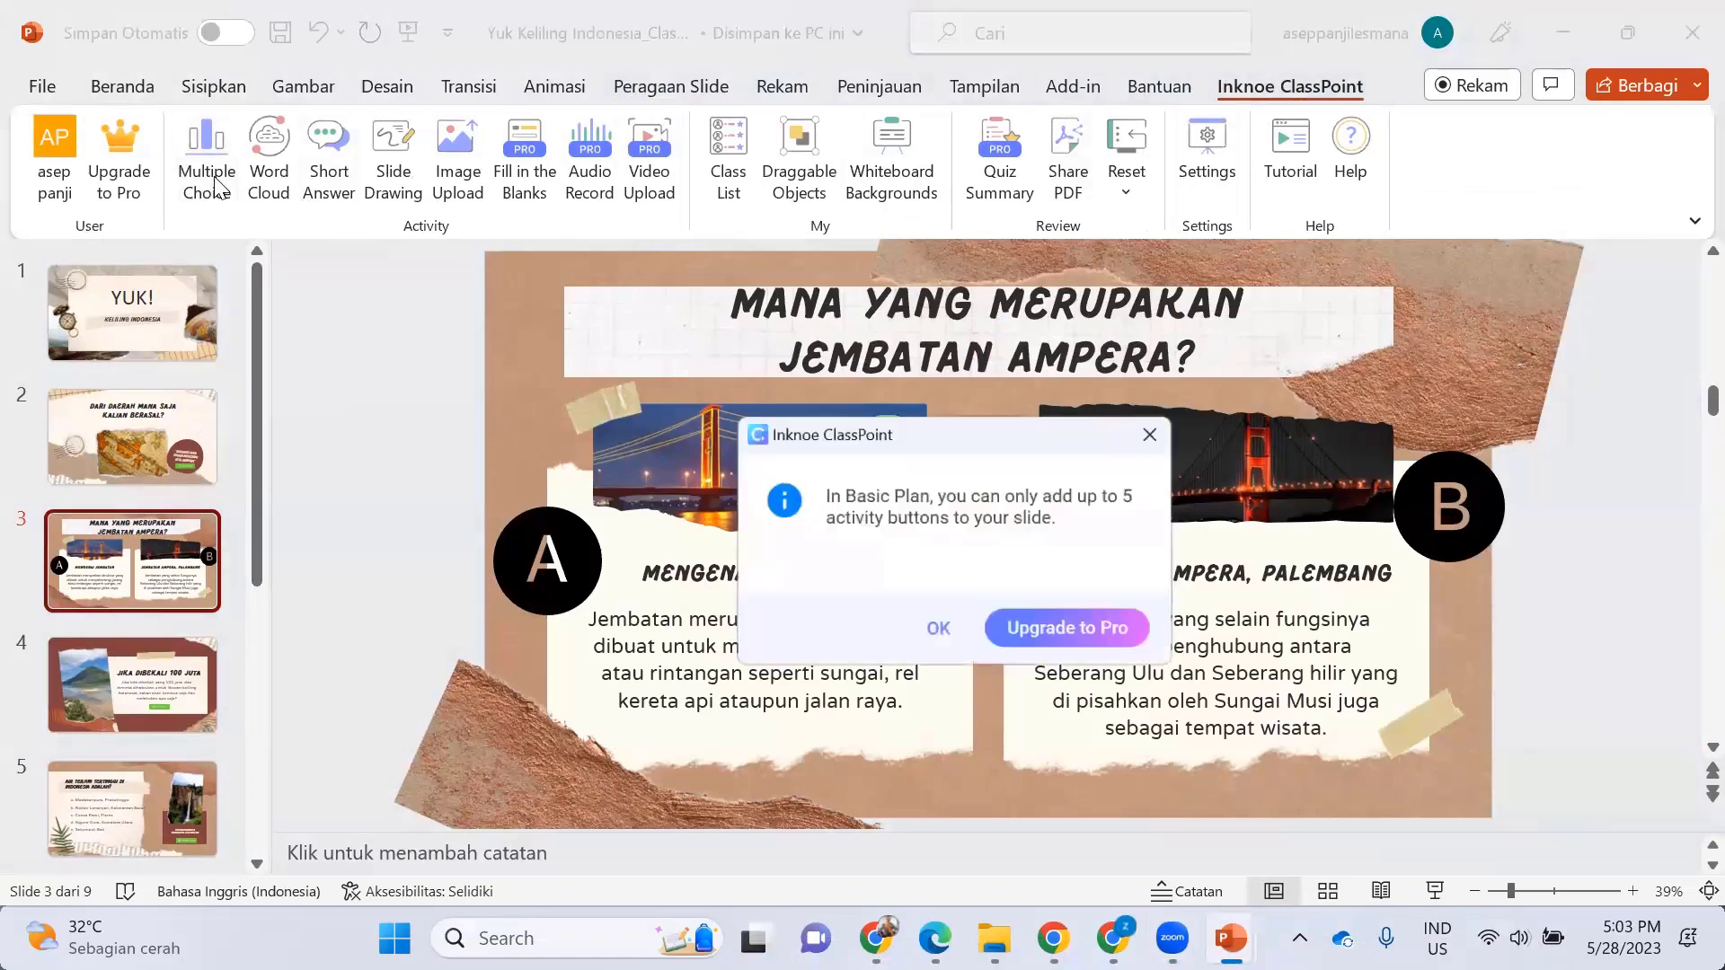